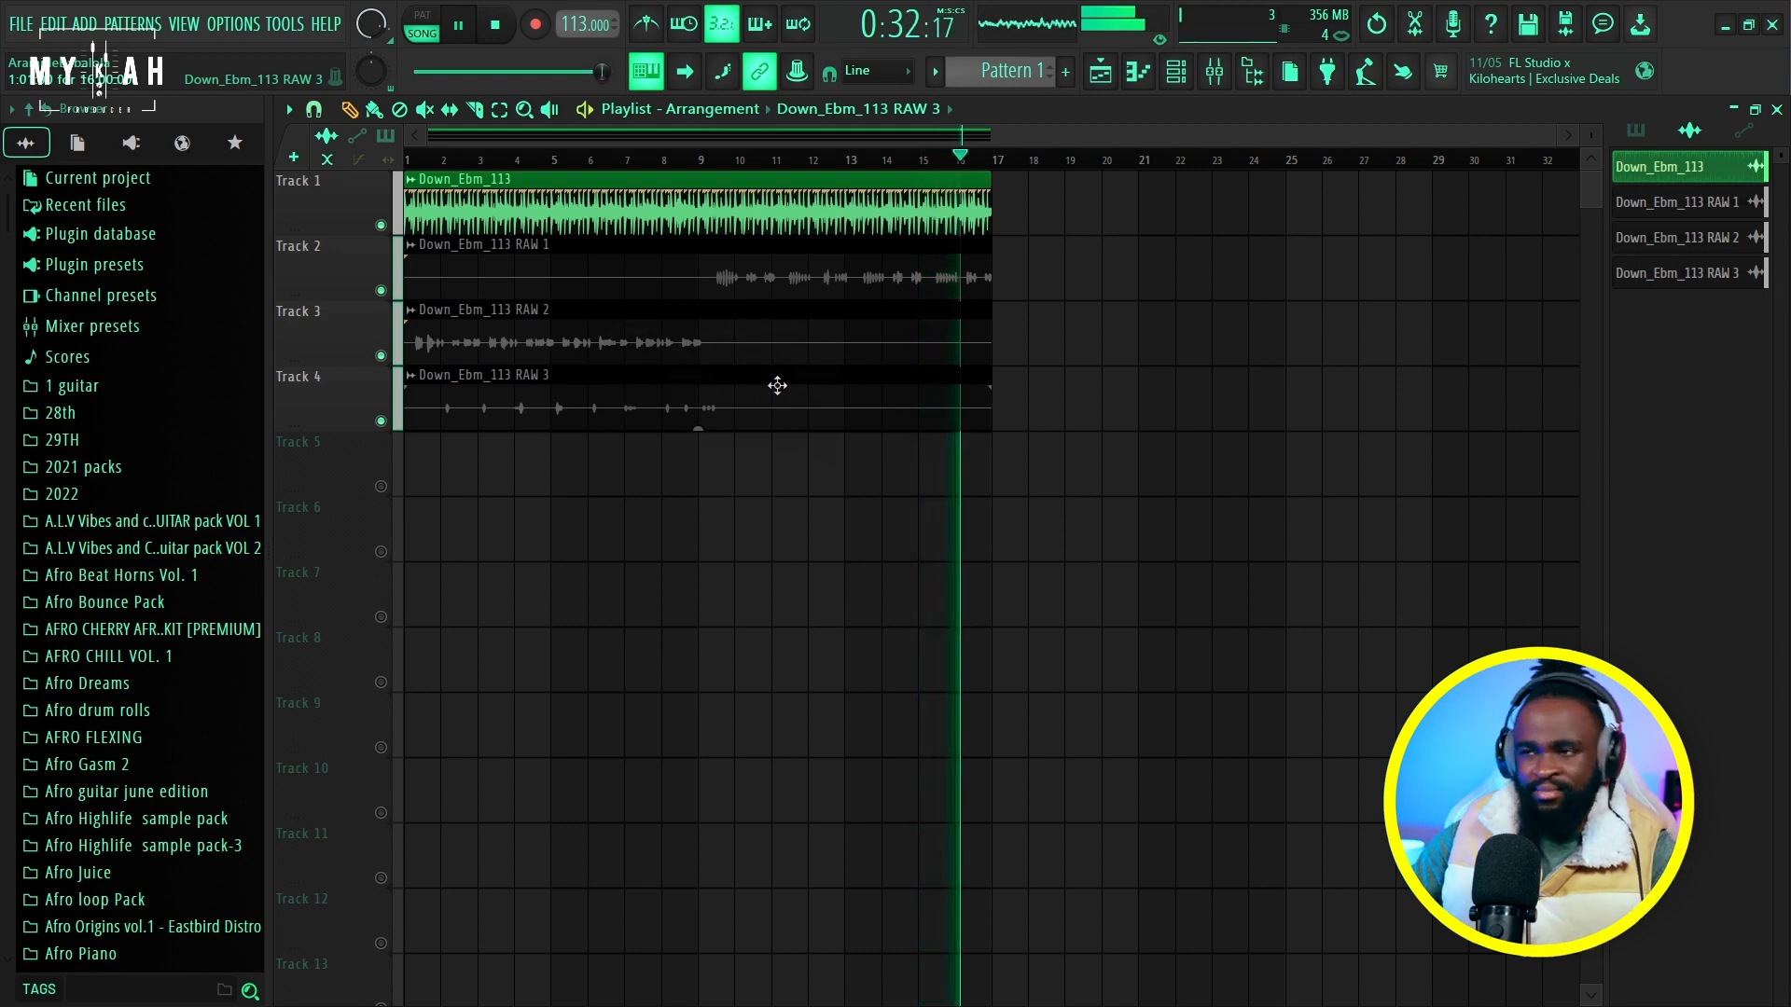
Stop playback and route the Down_Ebm_113 beat clip on Track 1 to a free mixer track.
key(space)
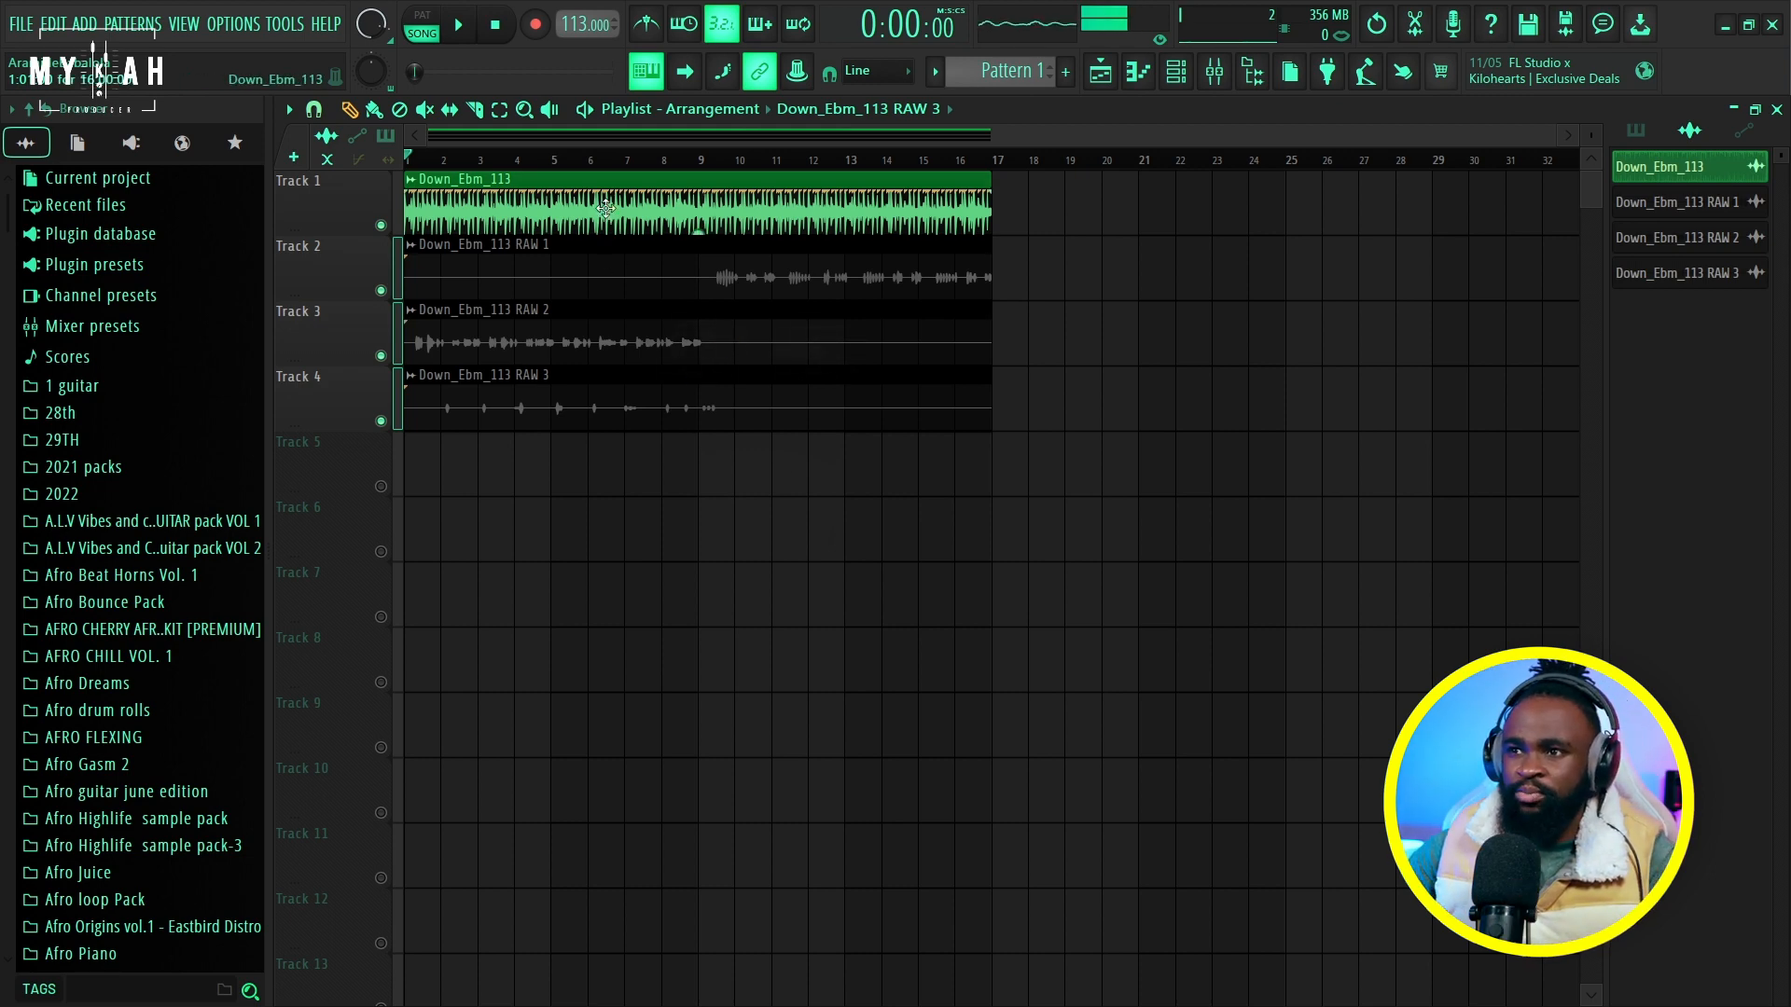
double_click(605, 207)
click(576, 142)
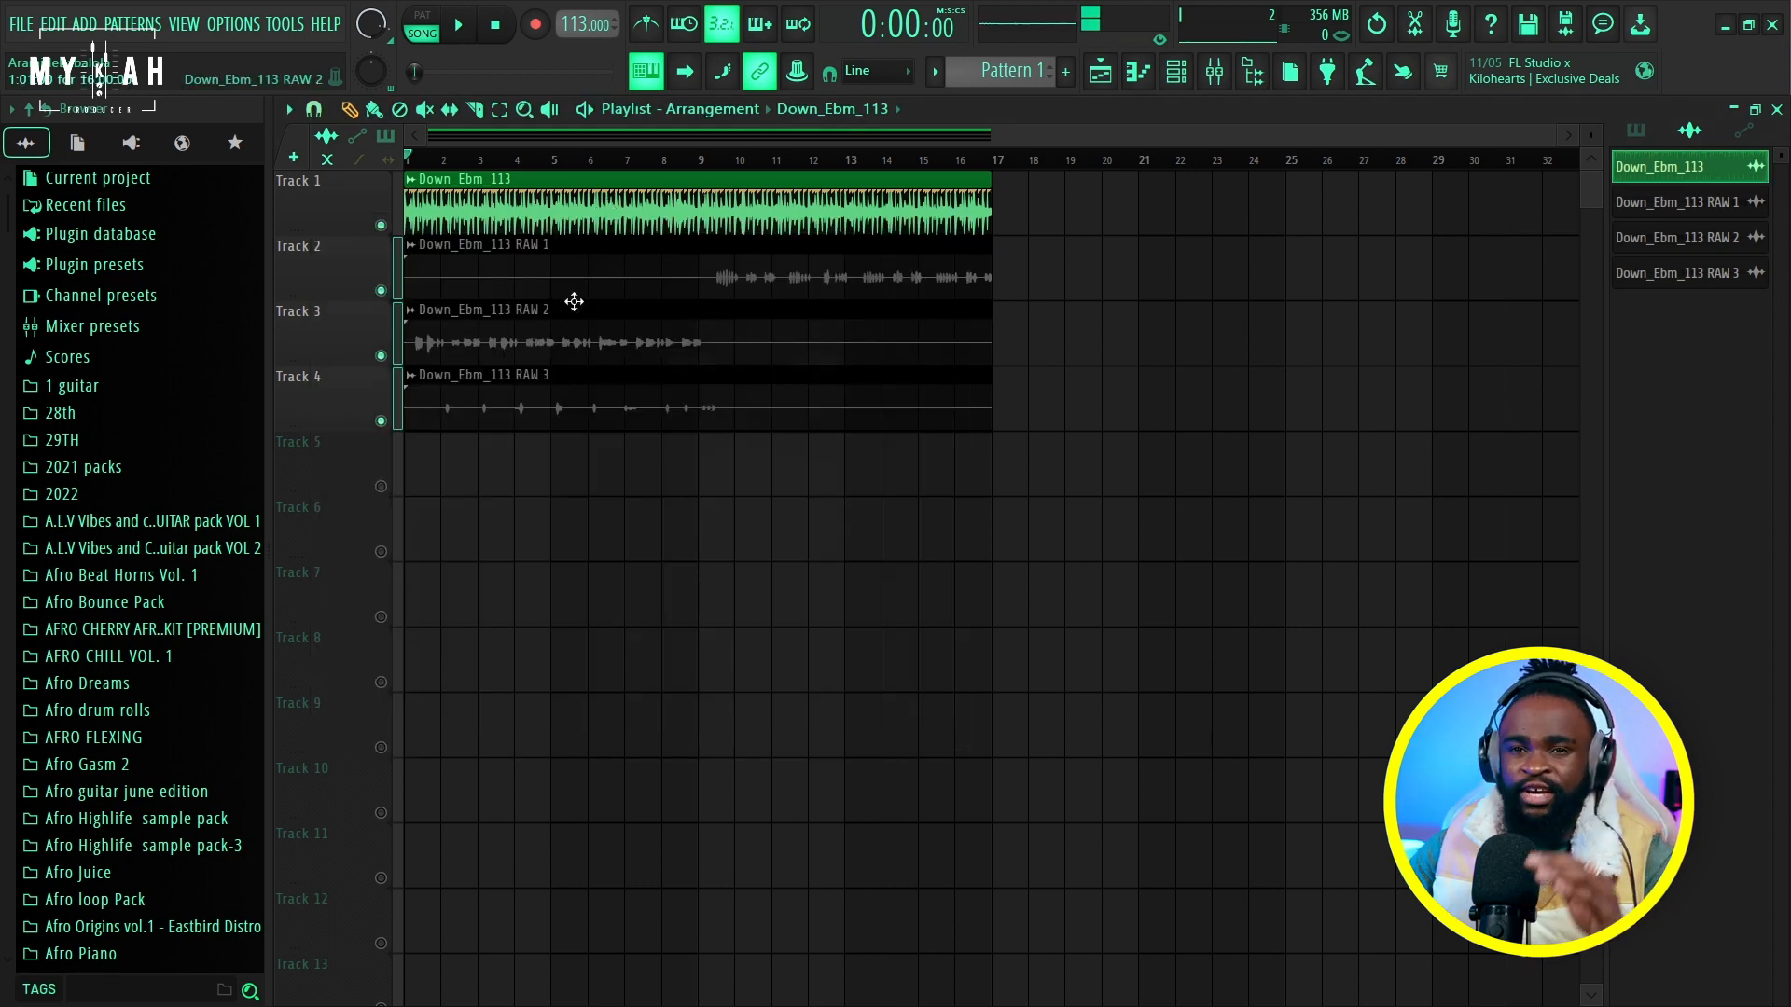
double_click(611, 207)
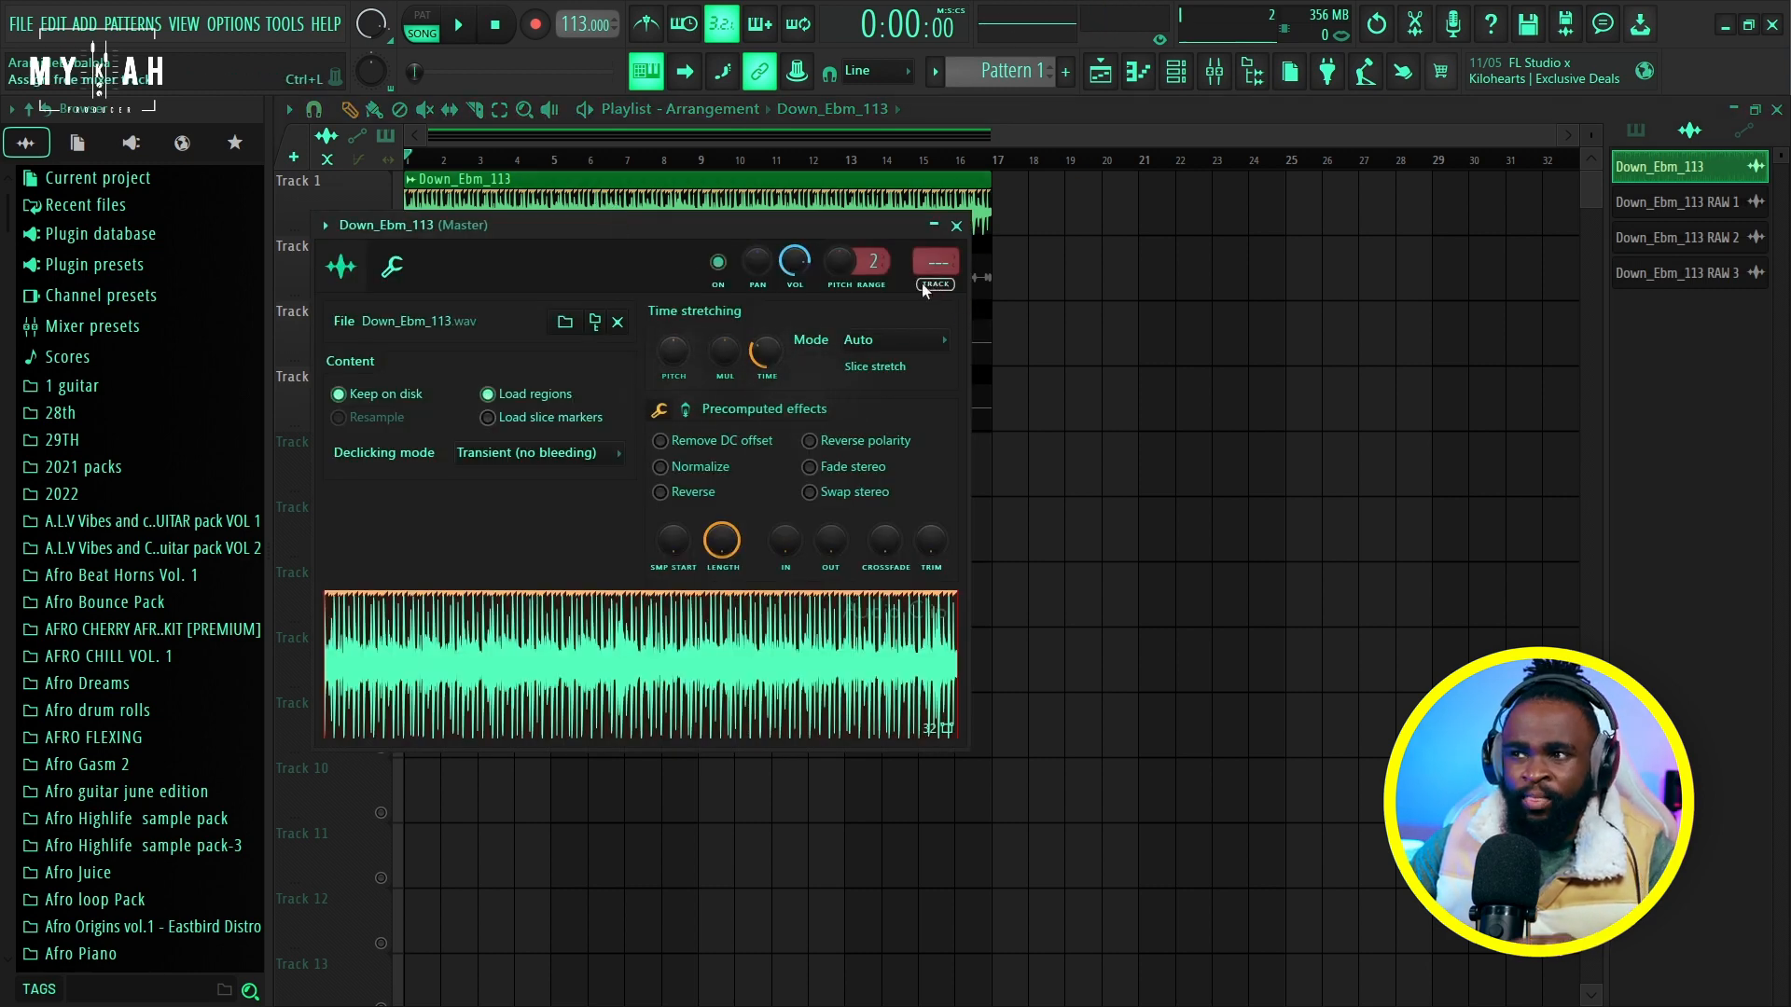
key(ctrl+l)
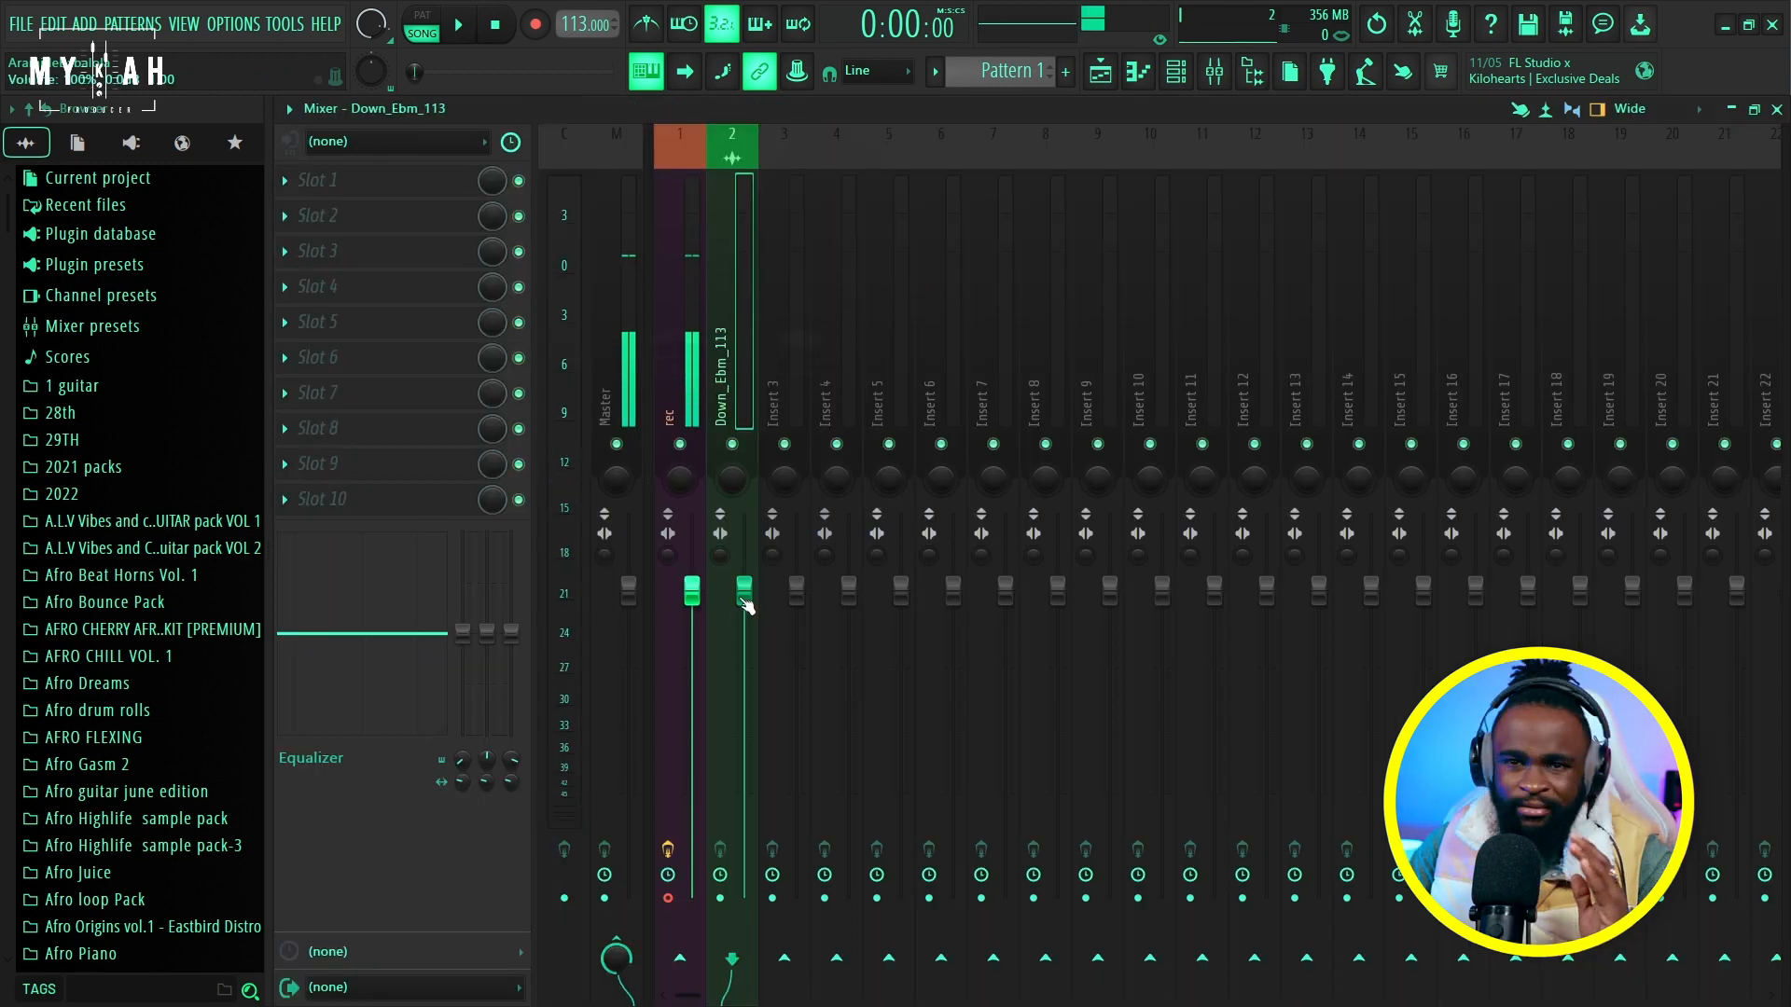
Lower the Down_Ebm_113 mixer track's volume, play the song briefly to check the level, and return to the playlist.
drag(744, 598, 745, 682)
key(space)
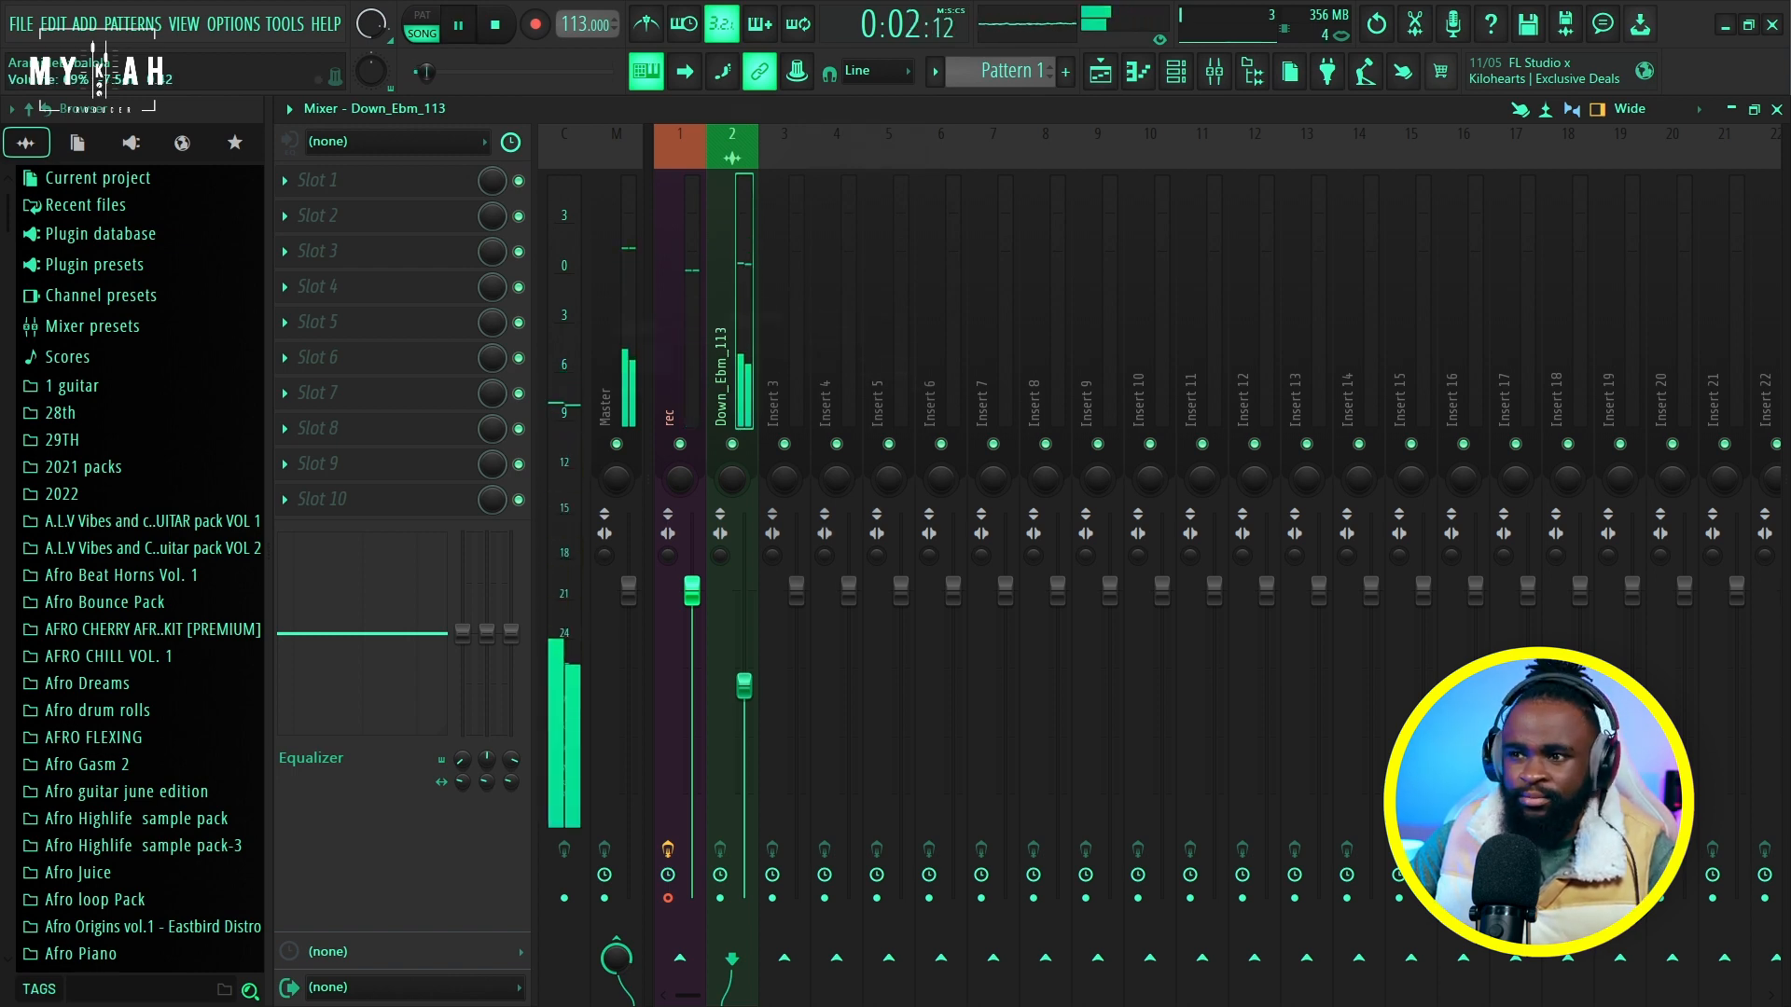
click(1101, 72)
key(space)
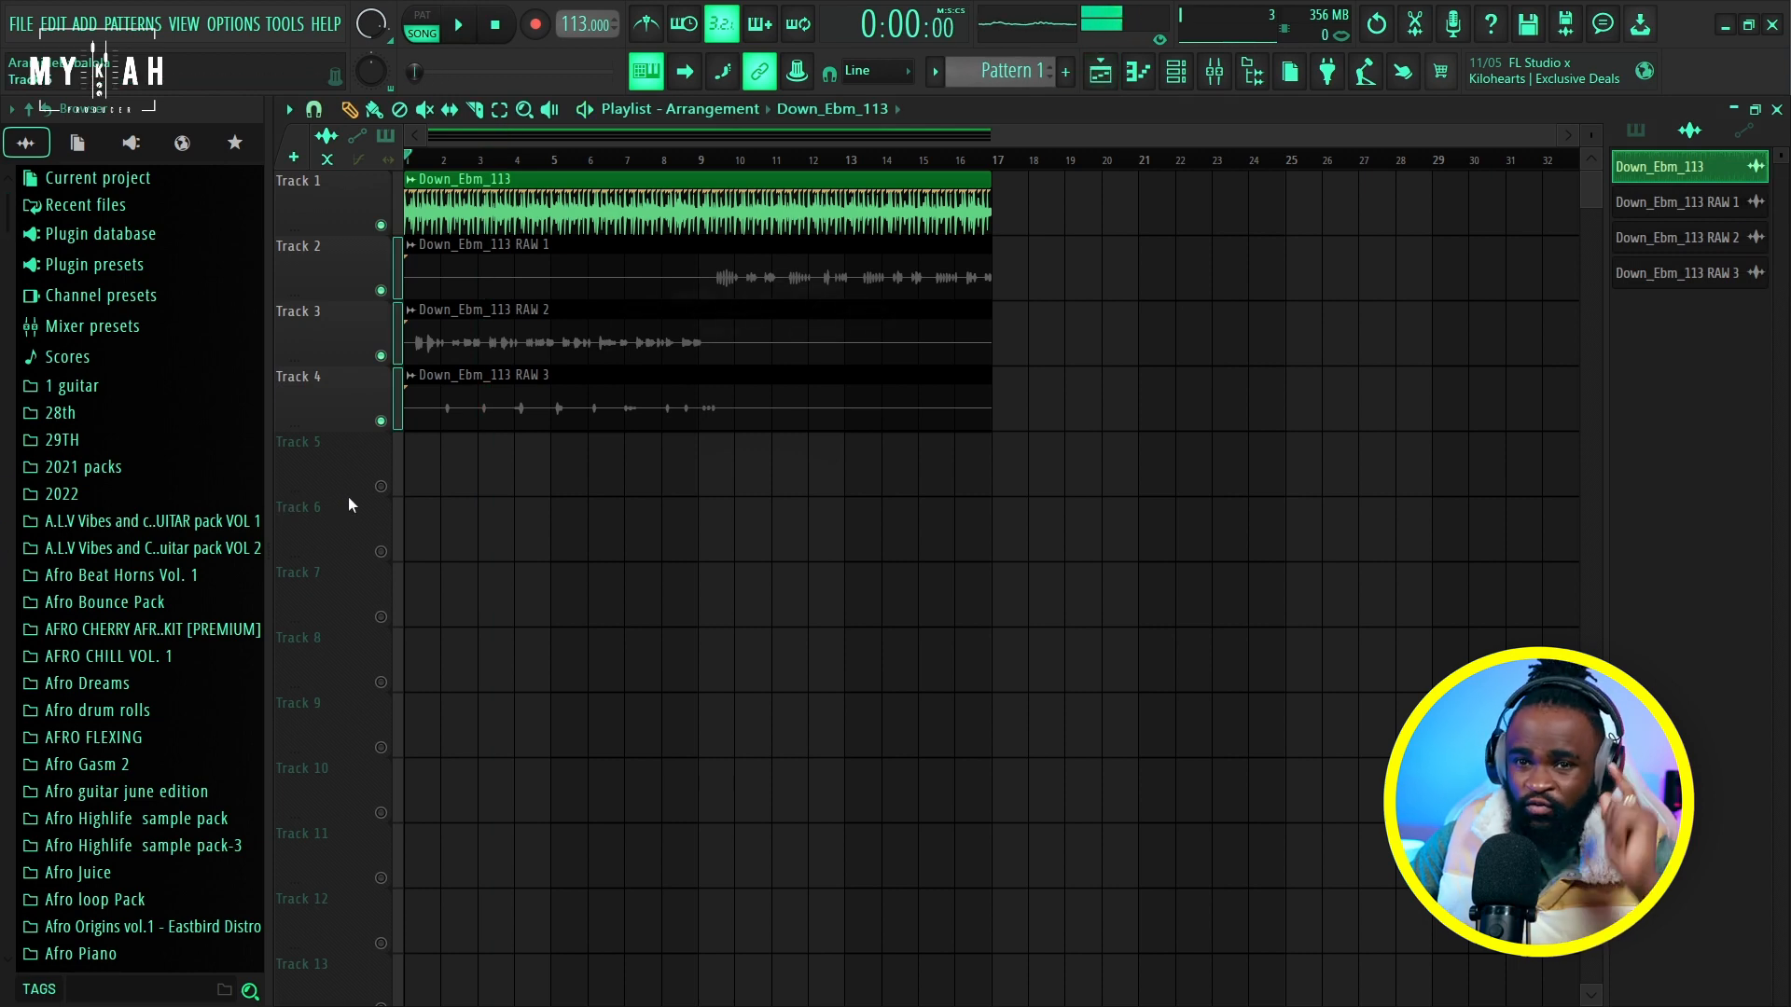
Add an FL Keys instrument channel to the channel rack and shift its window aside.
click(1177, 74)
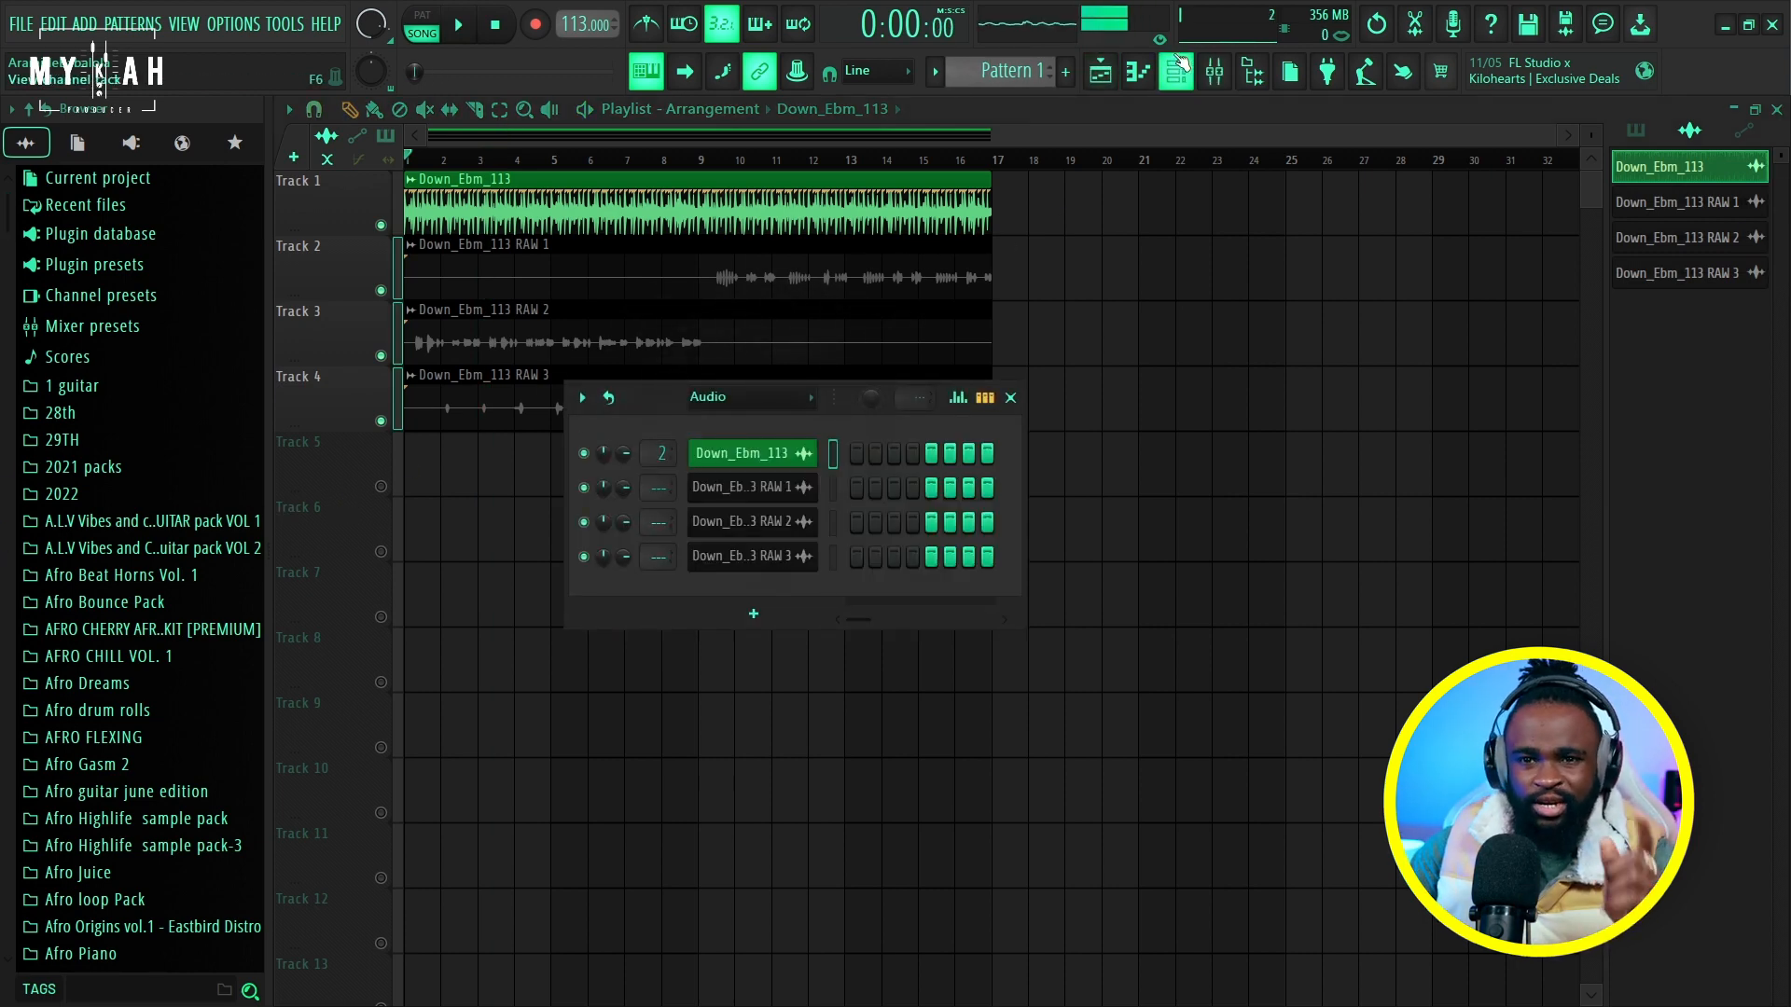
click(744, 620)
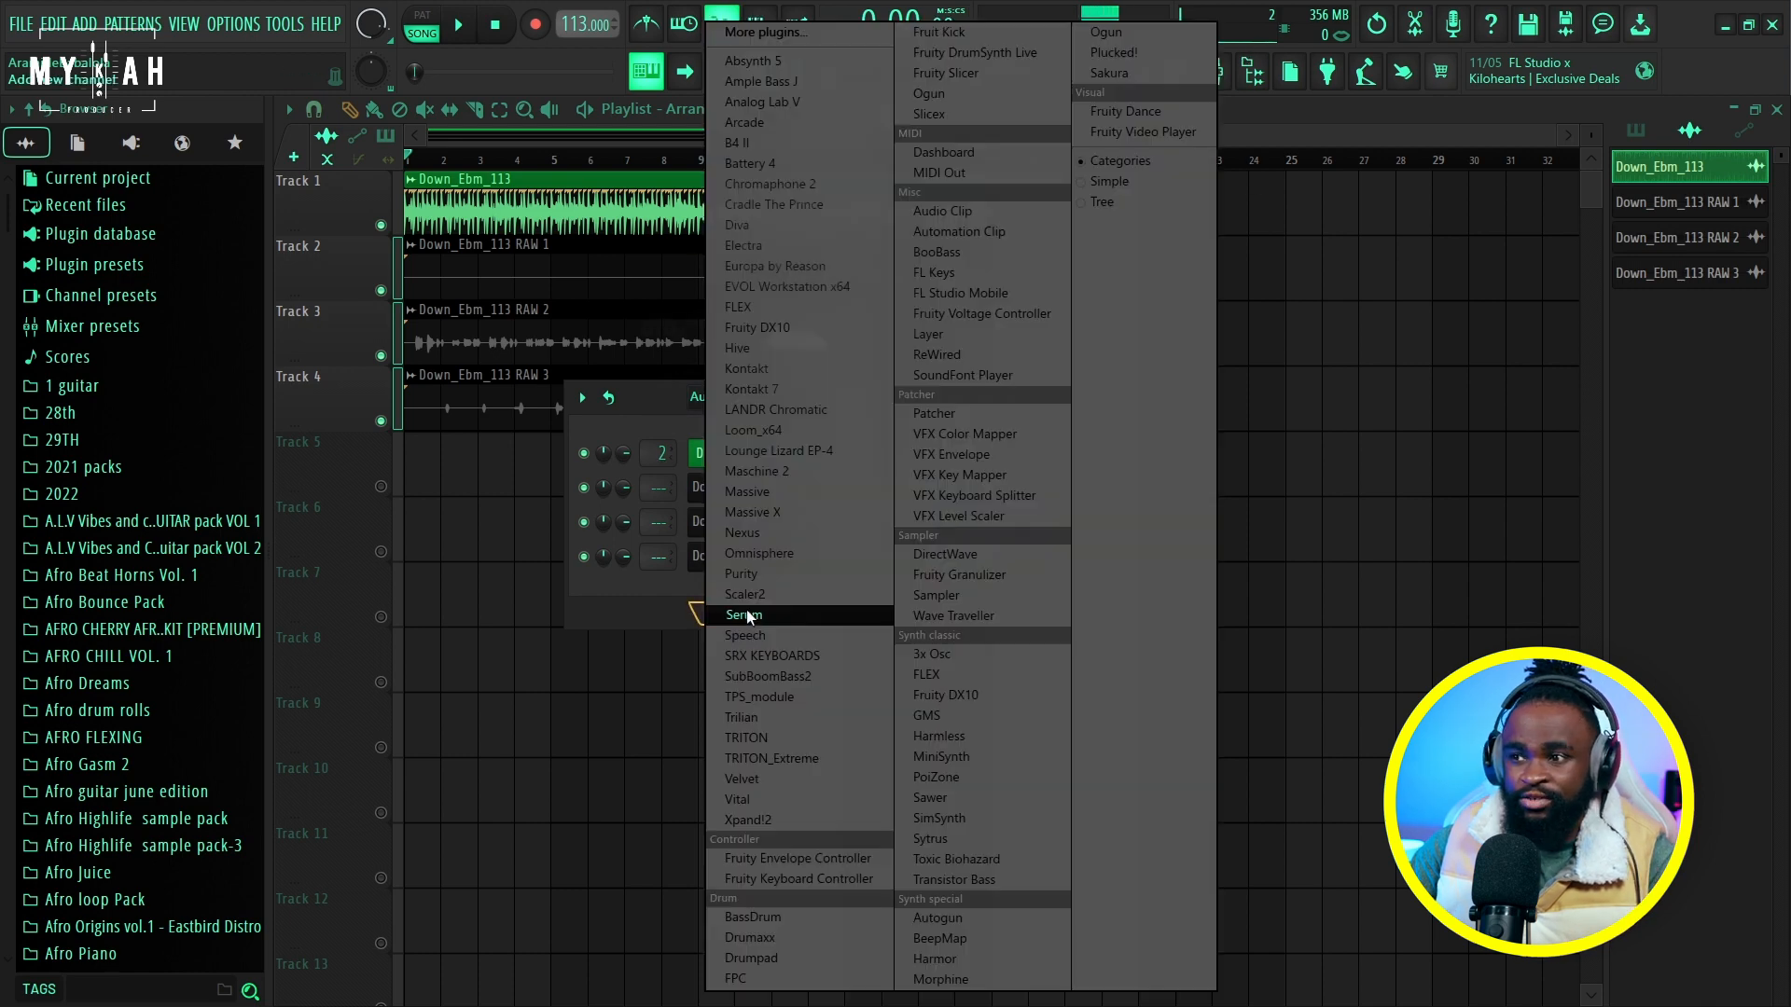
click(949, 274)
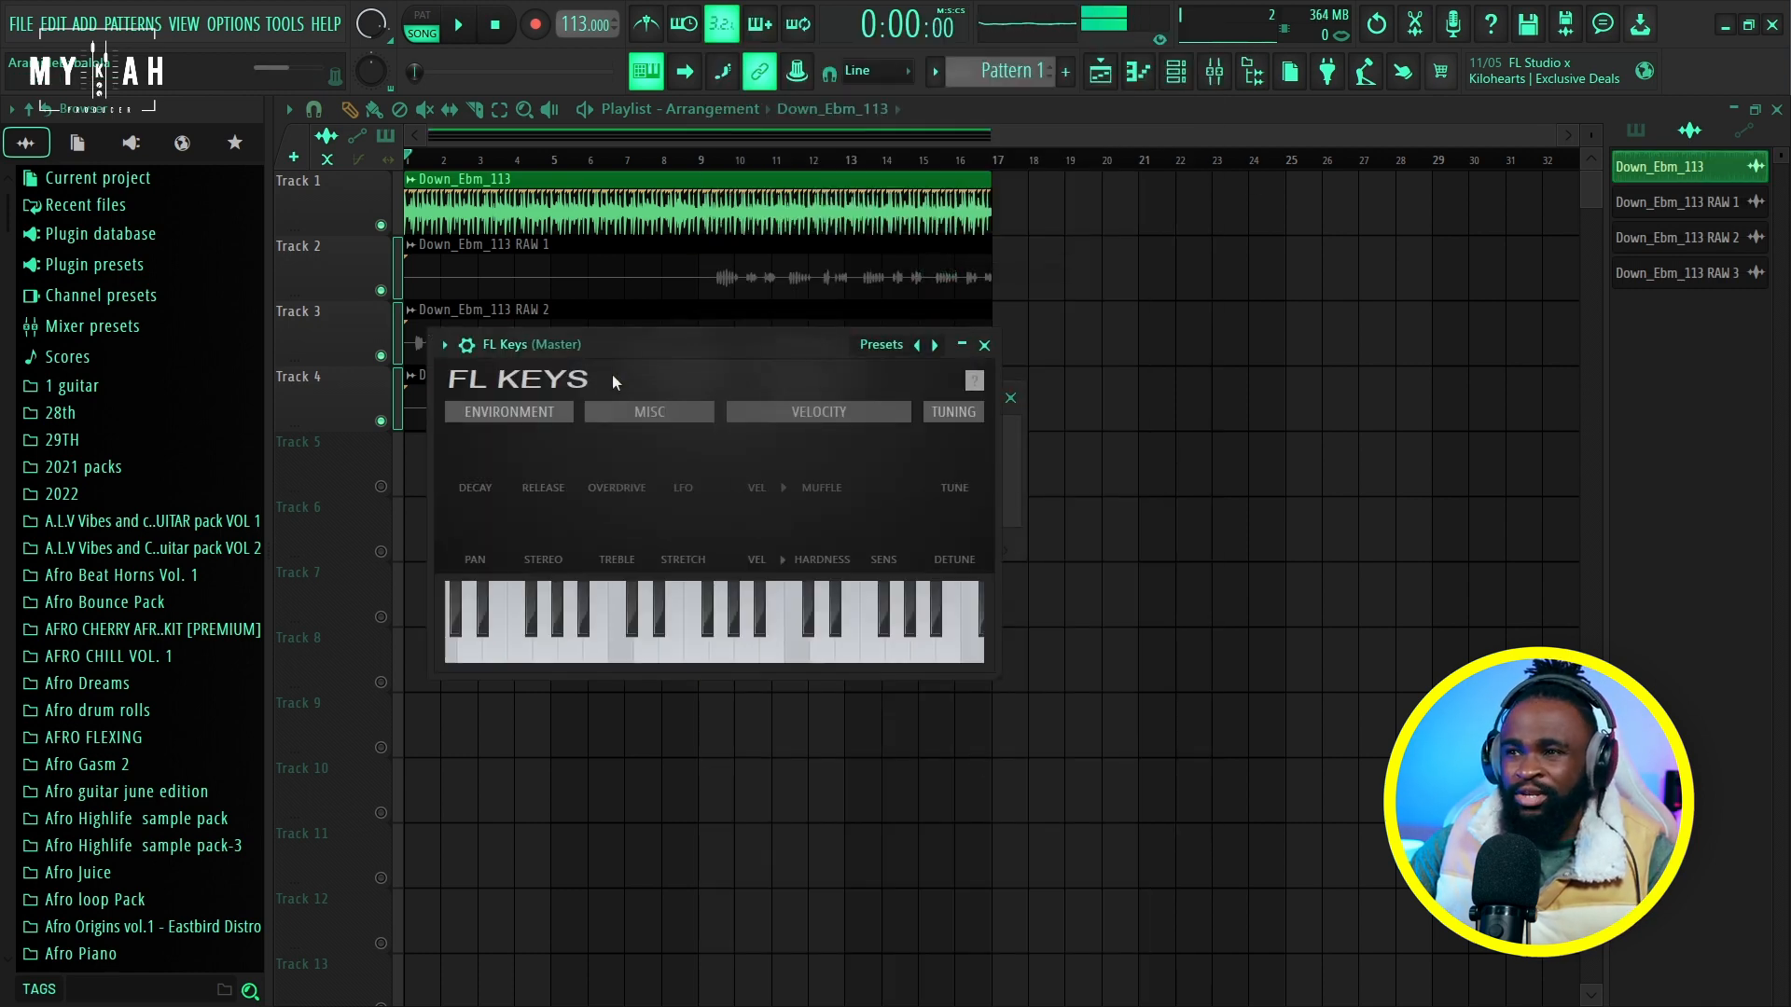
drag(638, 347, 532, 367)
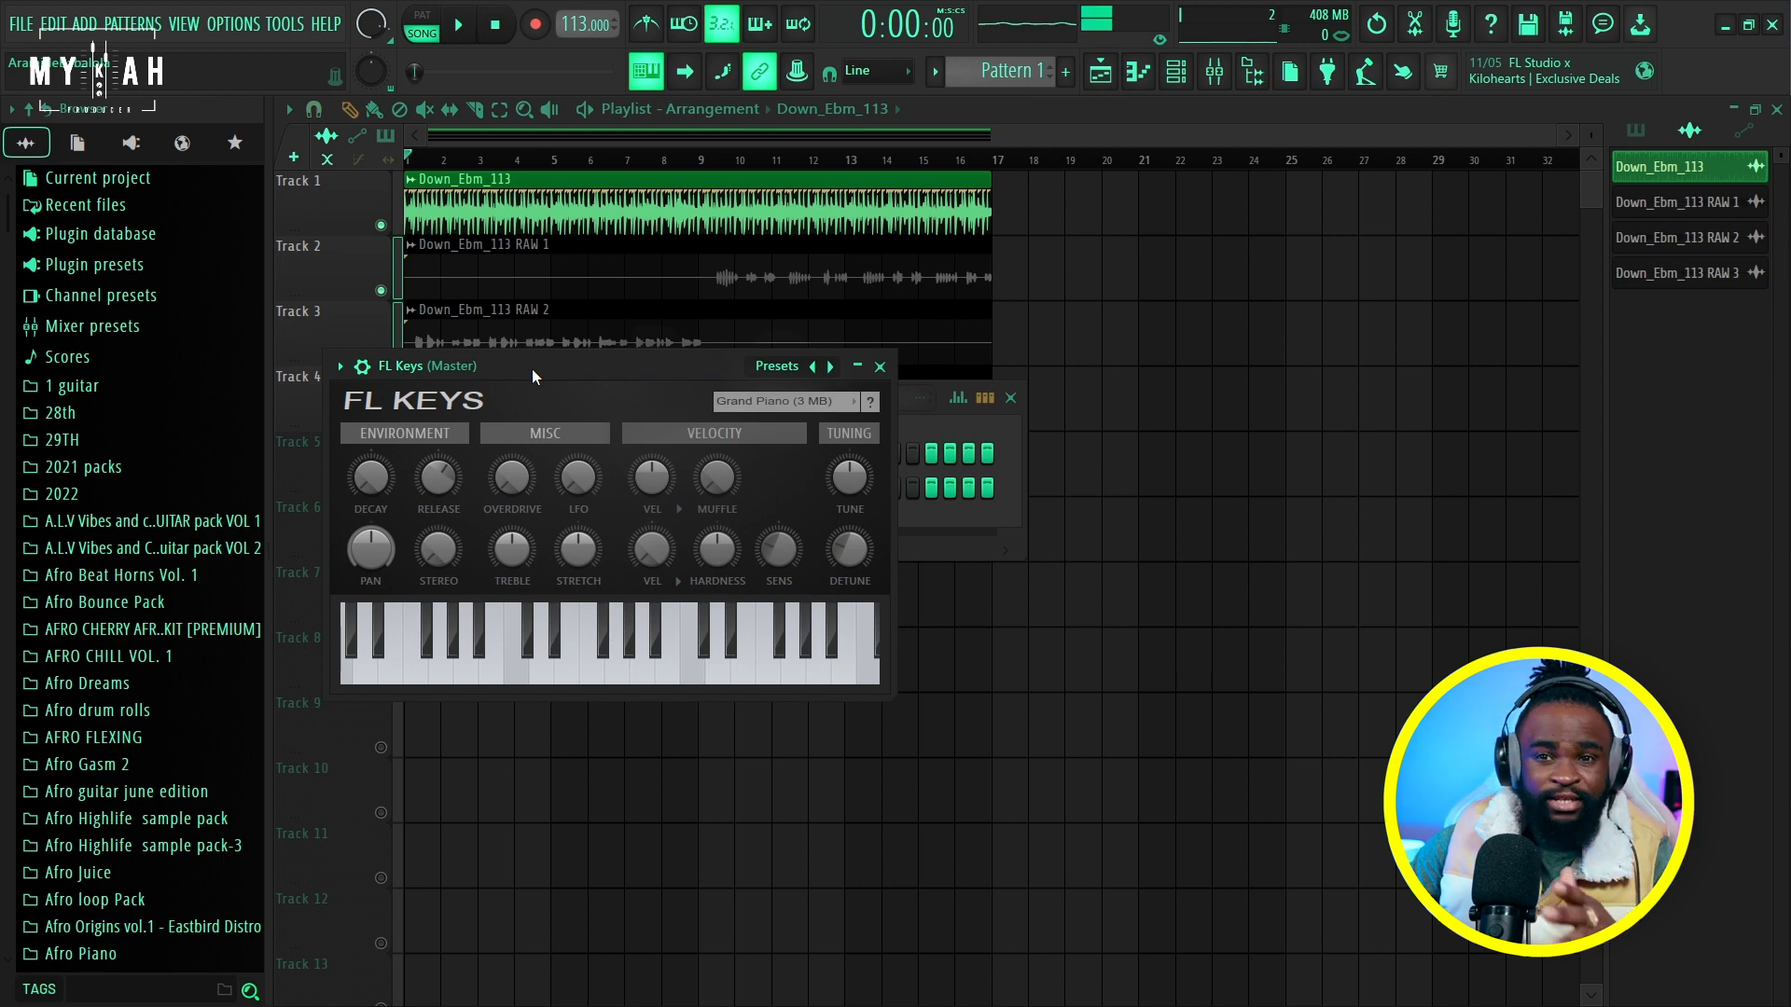
Play single piano notes in FL Keys against the beat to find the song's key, and close the instrument.
key(space)
click(522, 678)
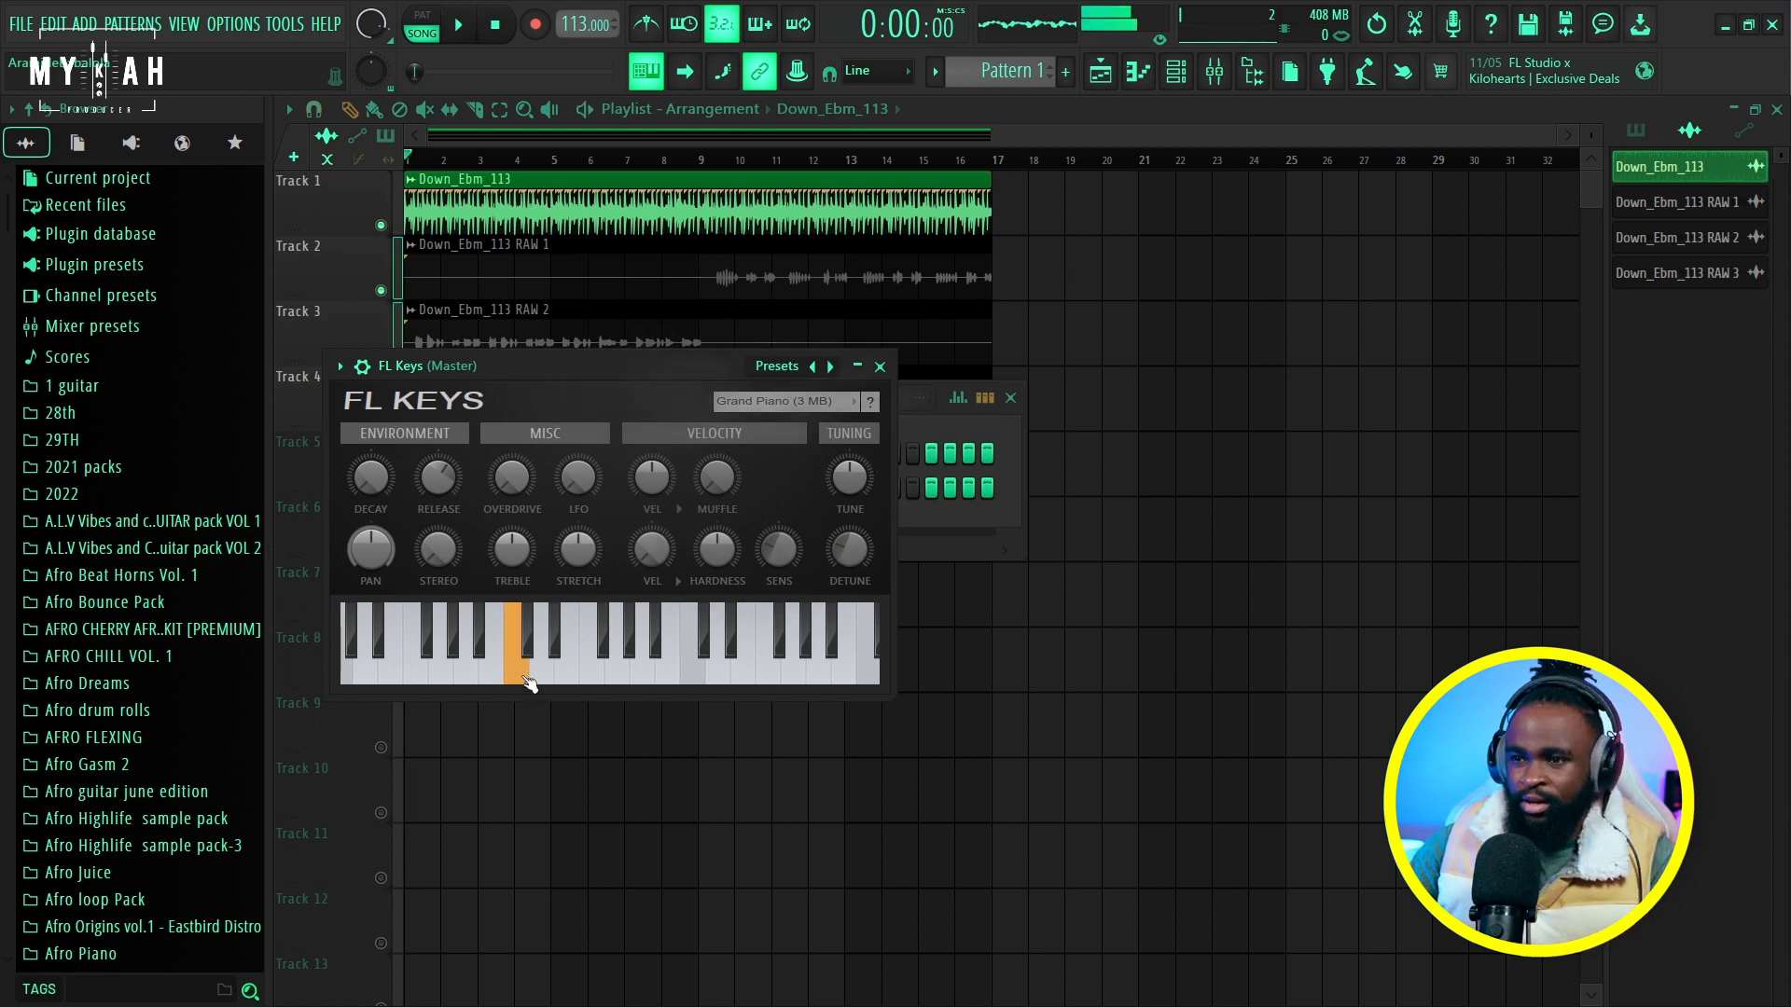
click(529, 649)
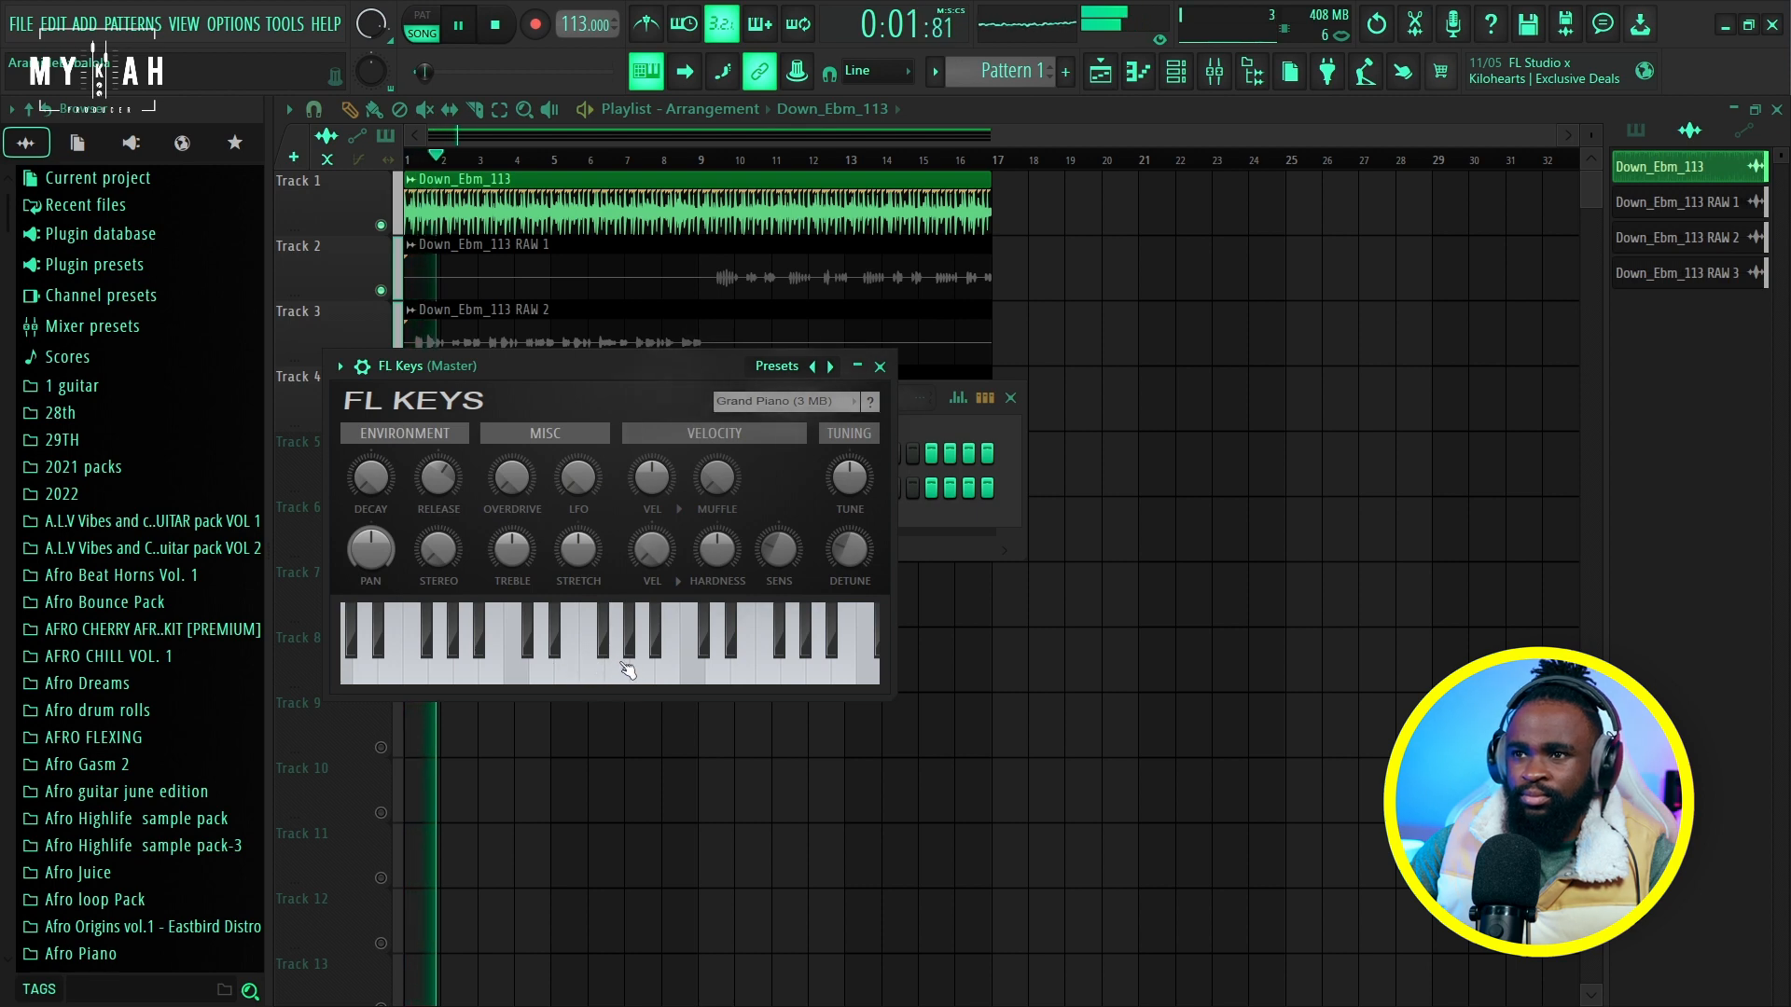
key(space)
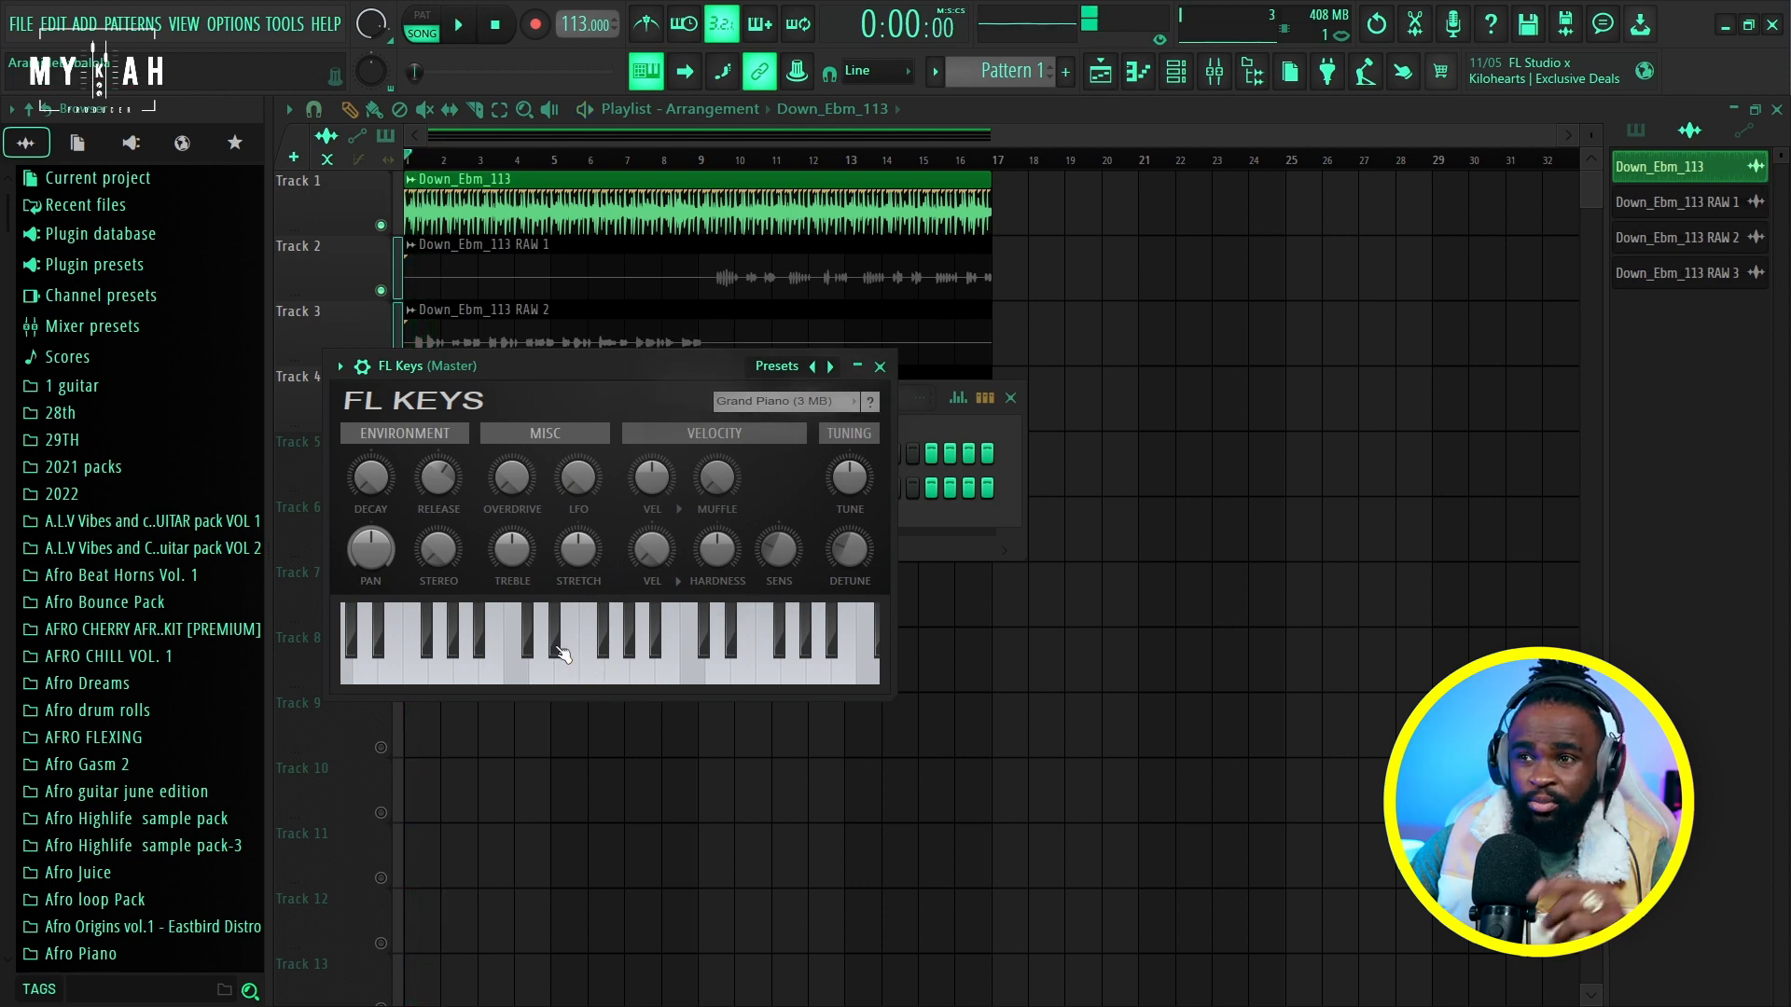
key(space)
click(592, 667)
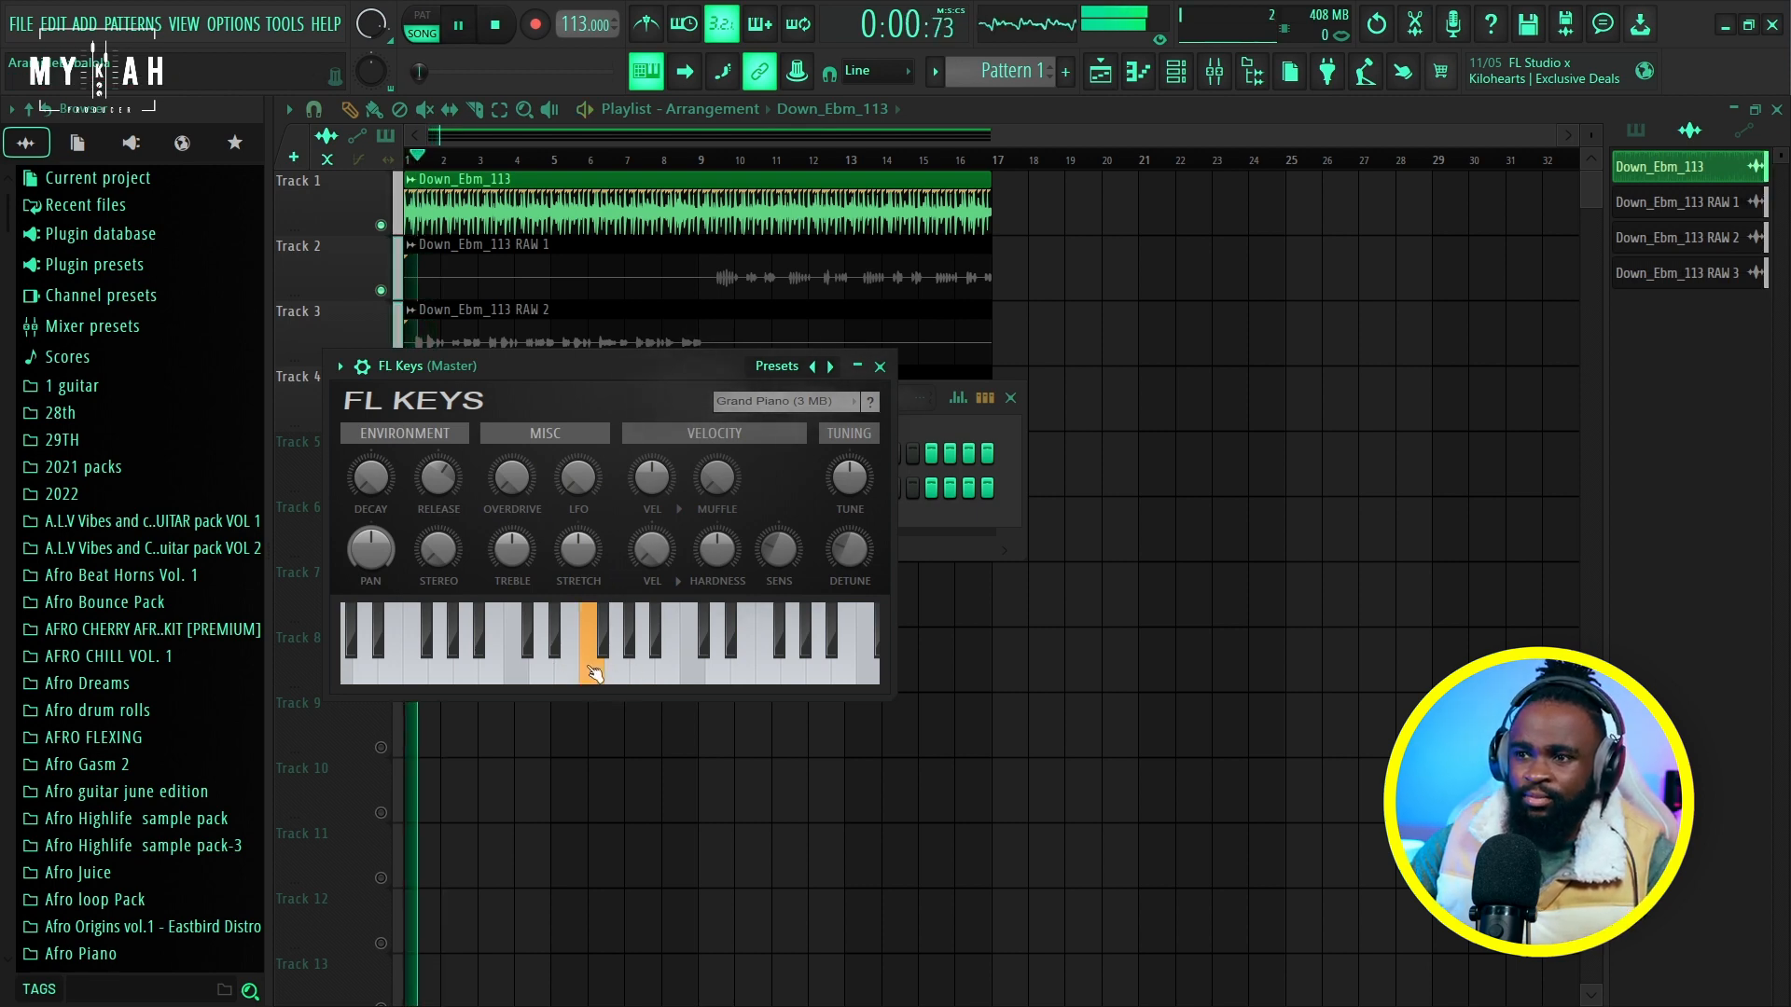
click(605, 654)
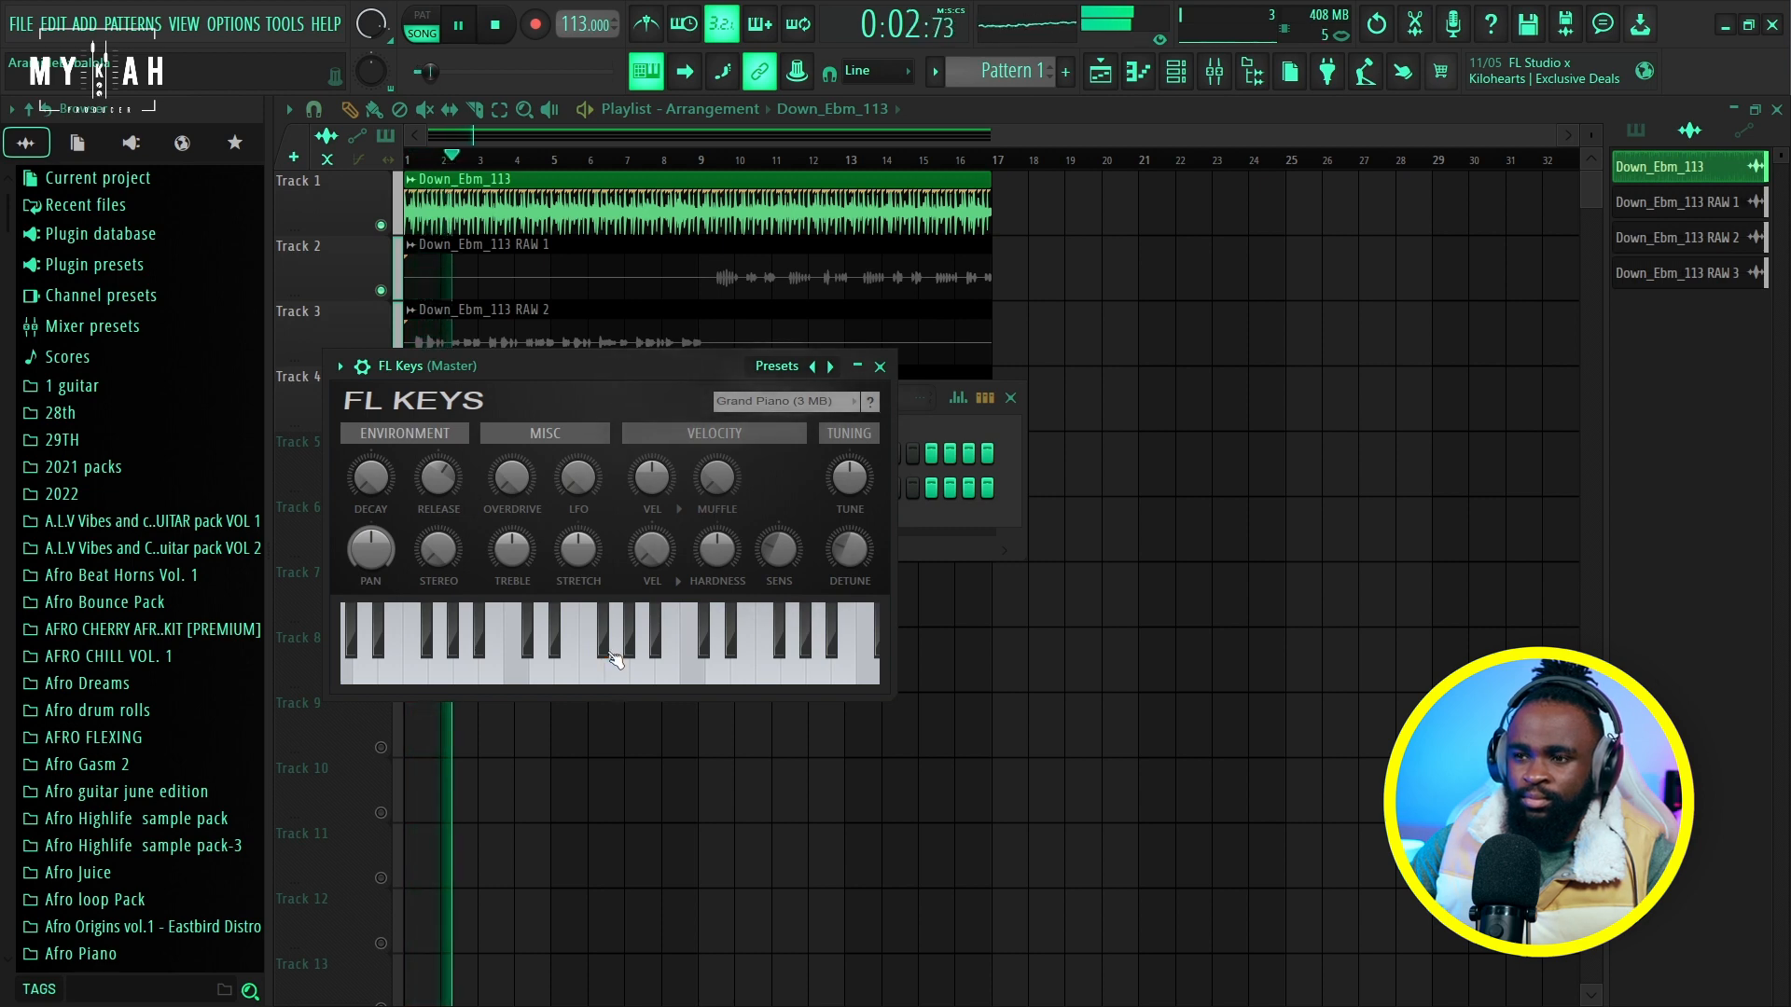
click(603, 654)
key(space)
click(557, 644)
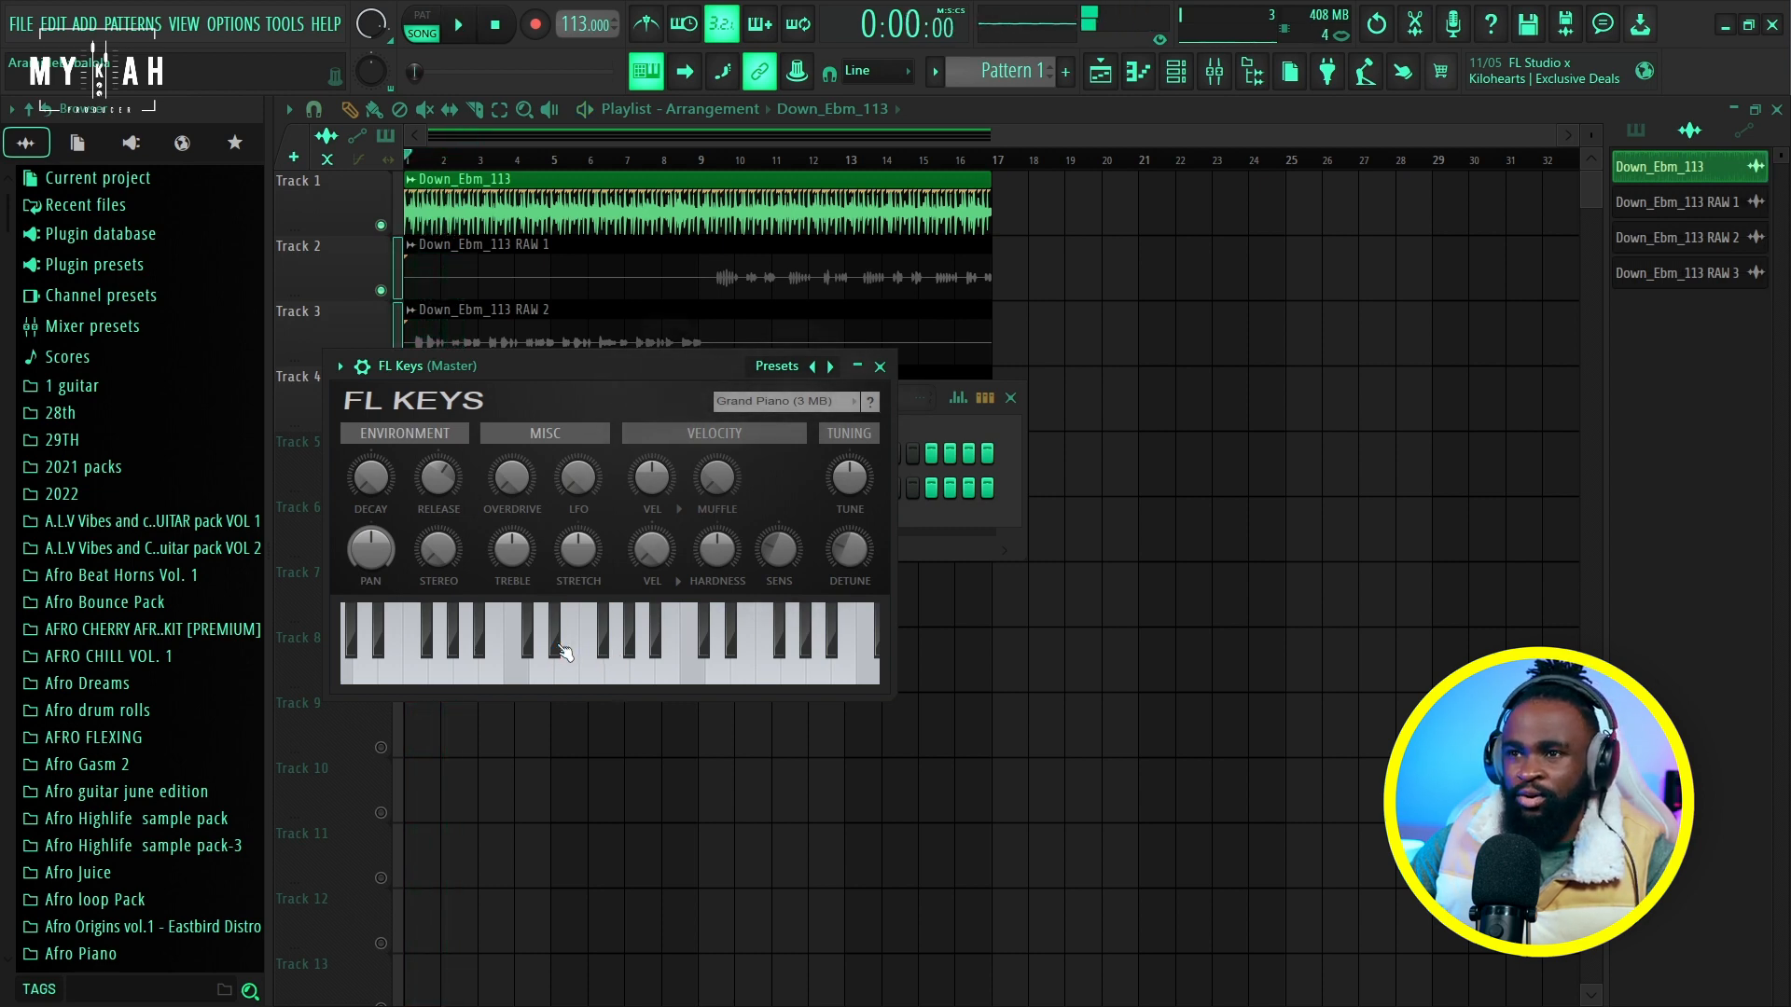
key(space)
click(557, 644)
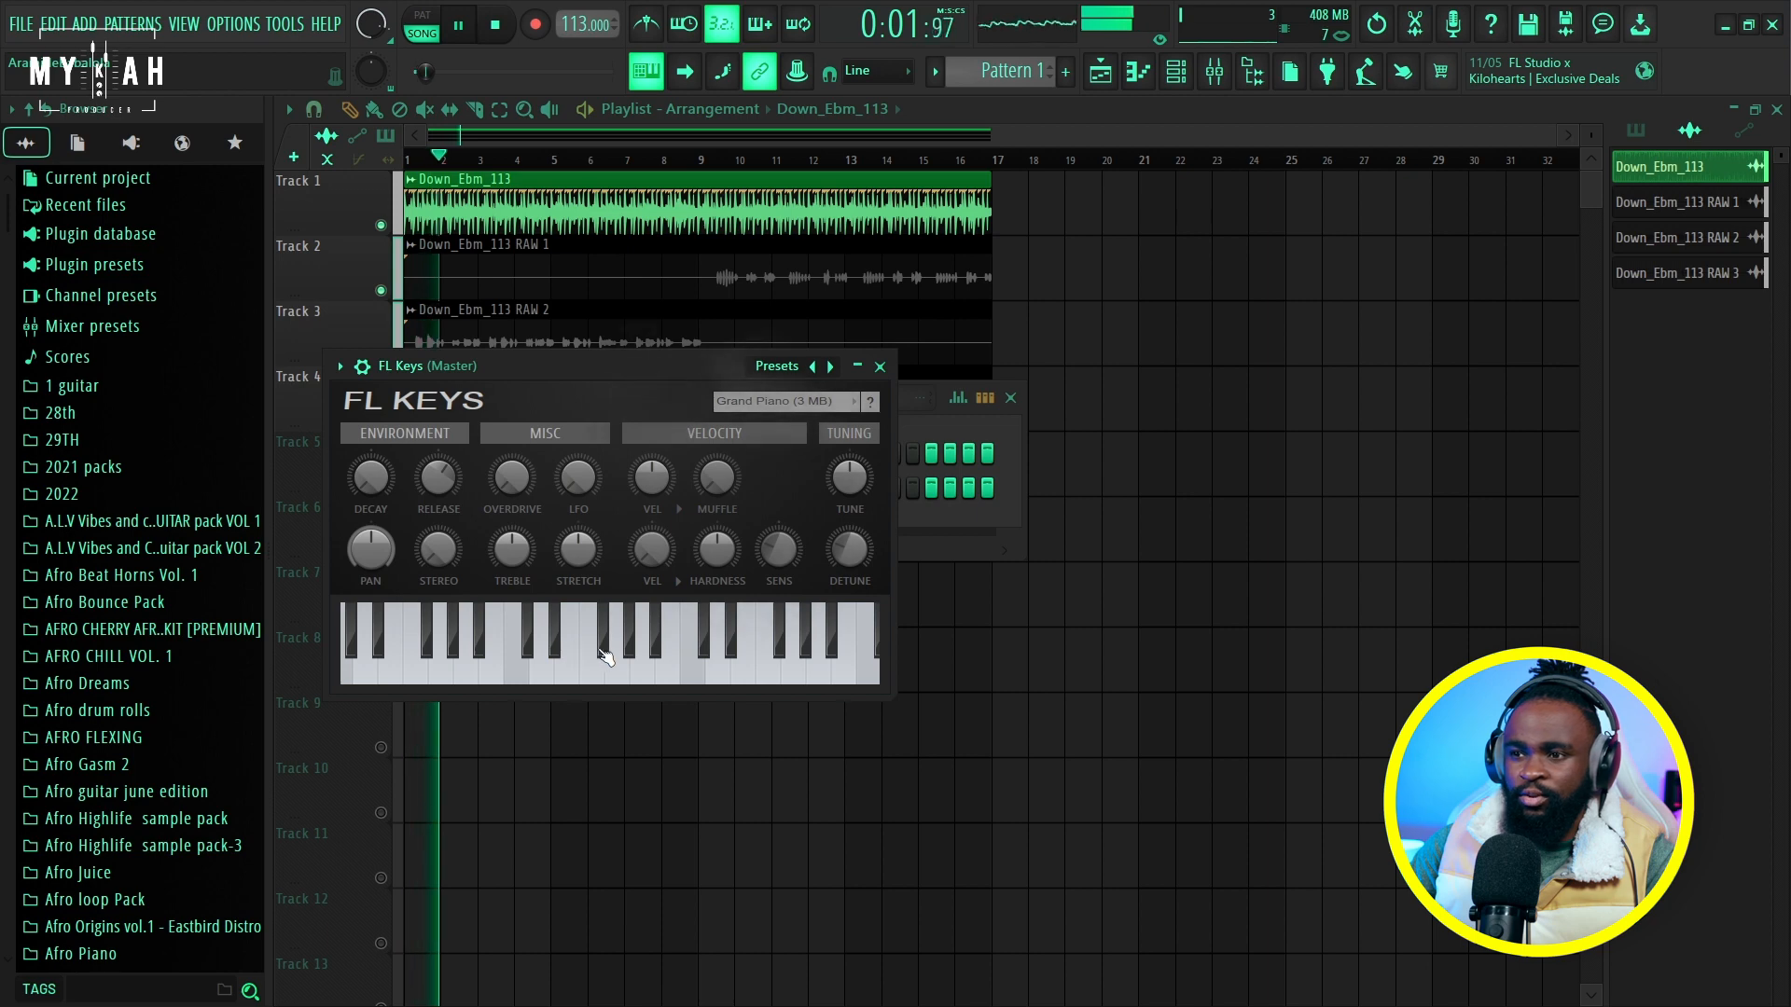
click(606, 656)
click(606, 656)
key(space)
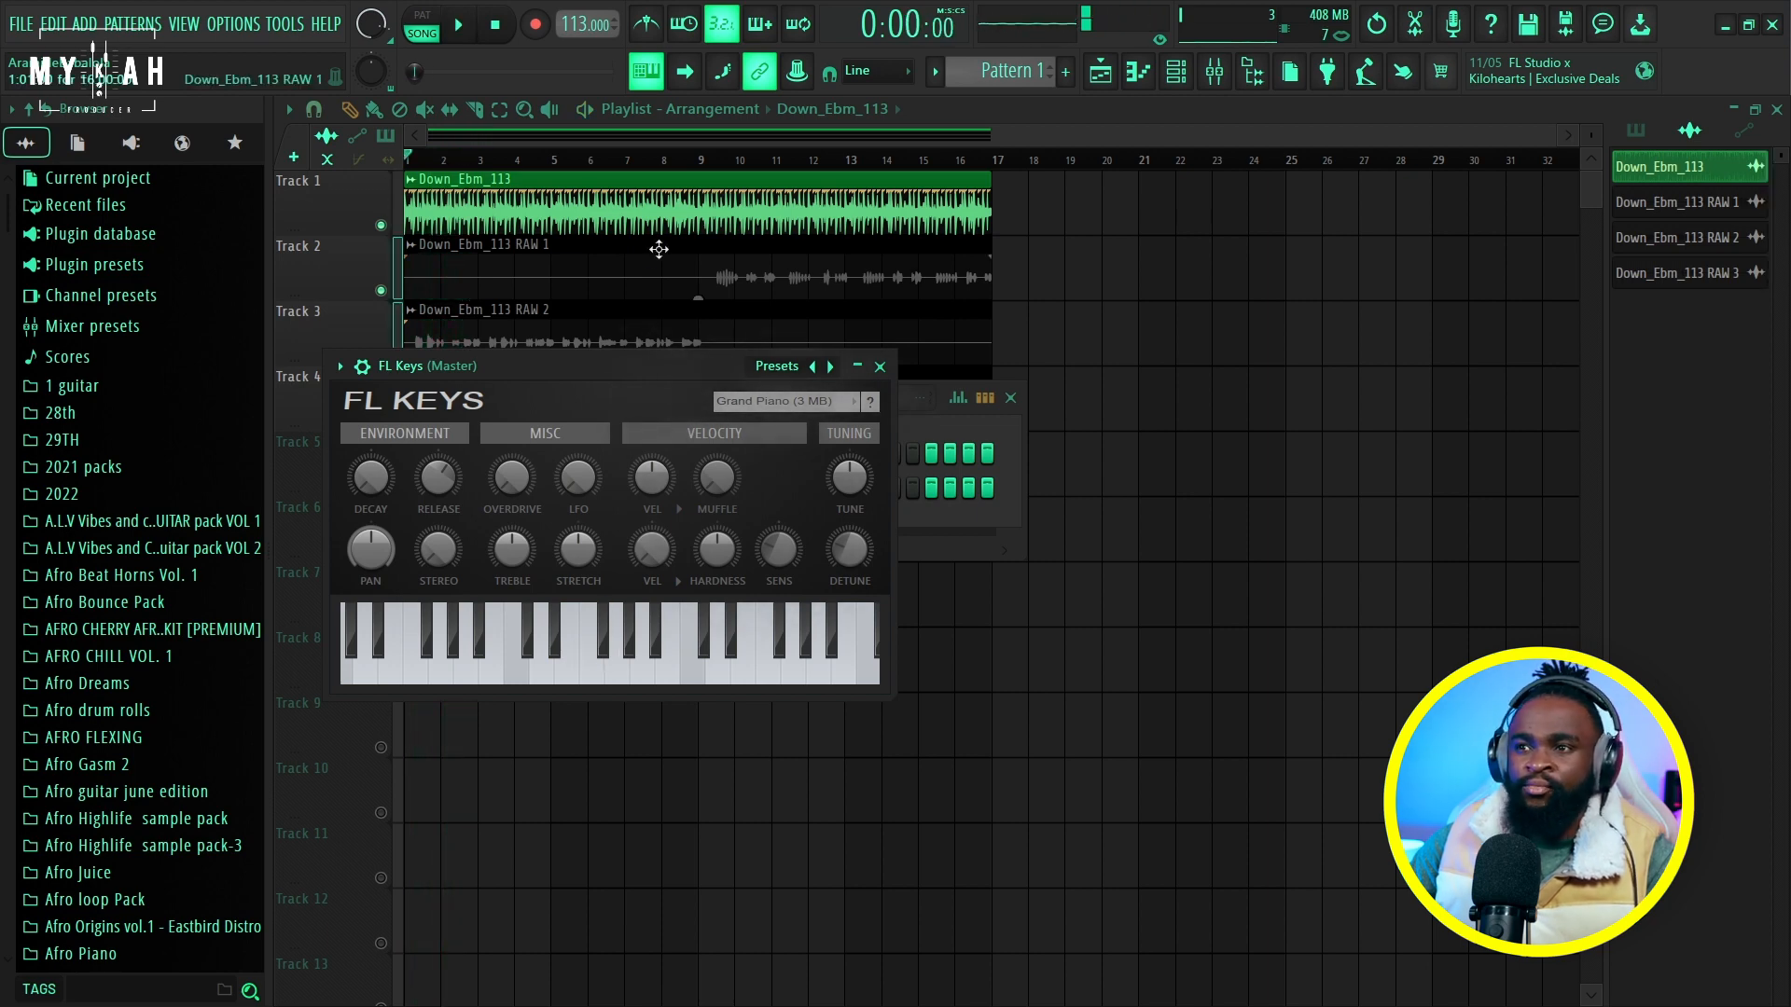
click(879, 366)
Solo Track 3 and route its Down_Ebm_113 RAW 2 vocal clip to a free mixer track.
double_click(539, 328)
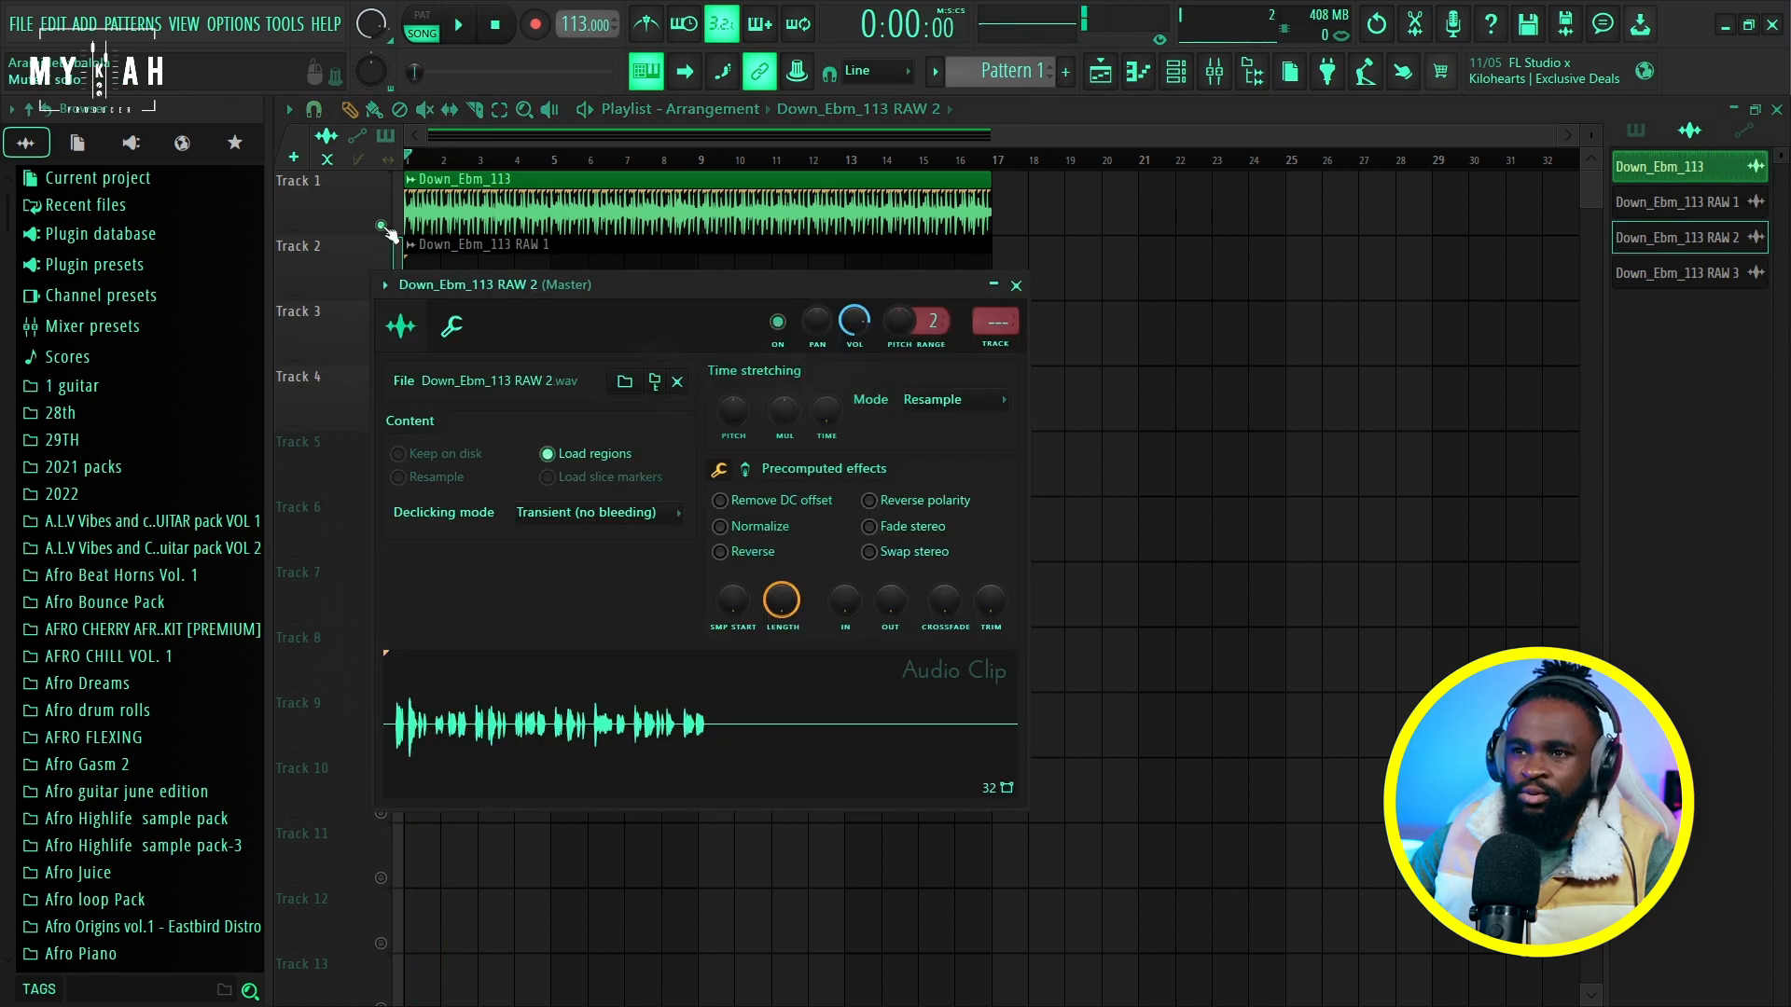
key(Escape)
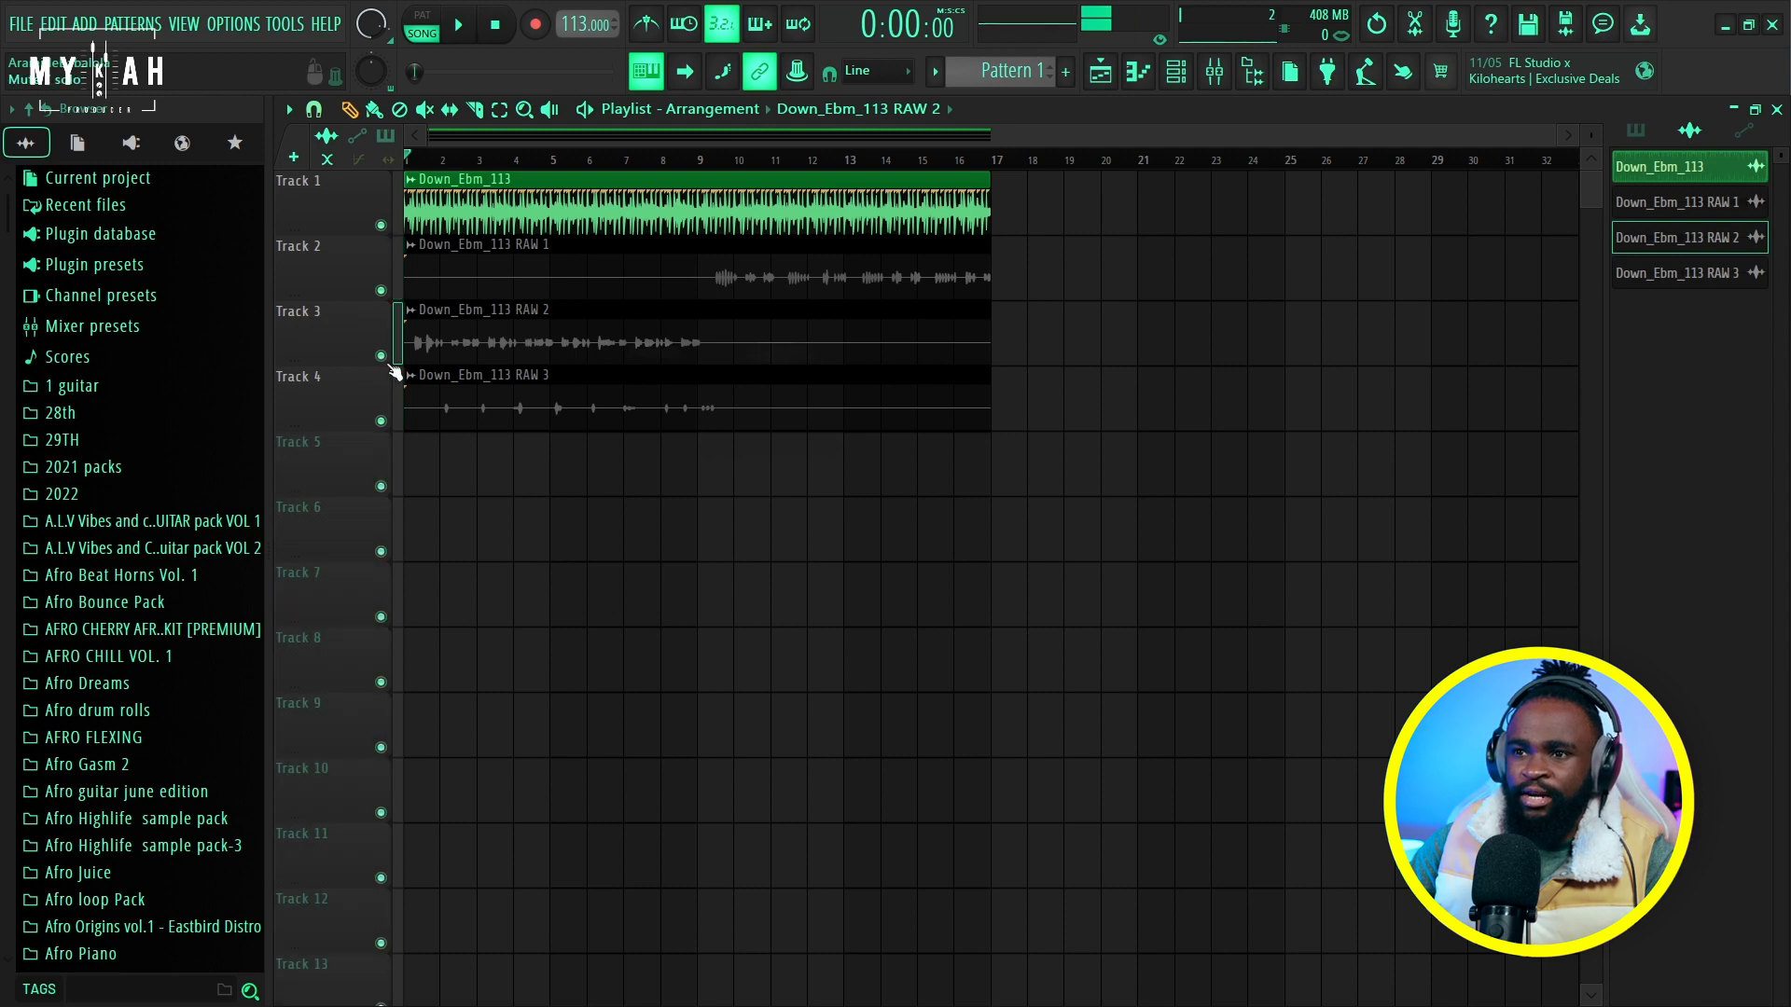
right_click(380, 355)
double_click(444, 330)
key(space)
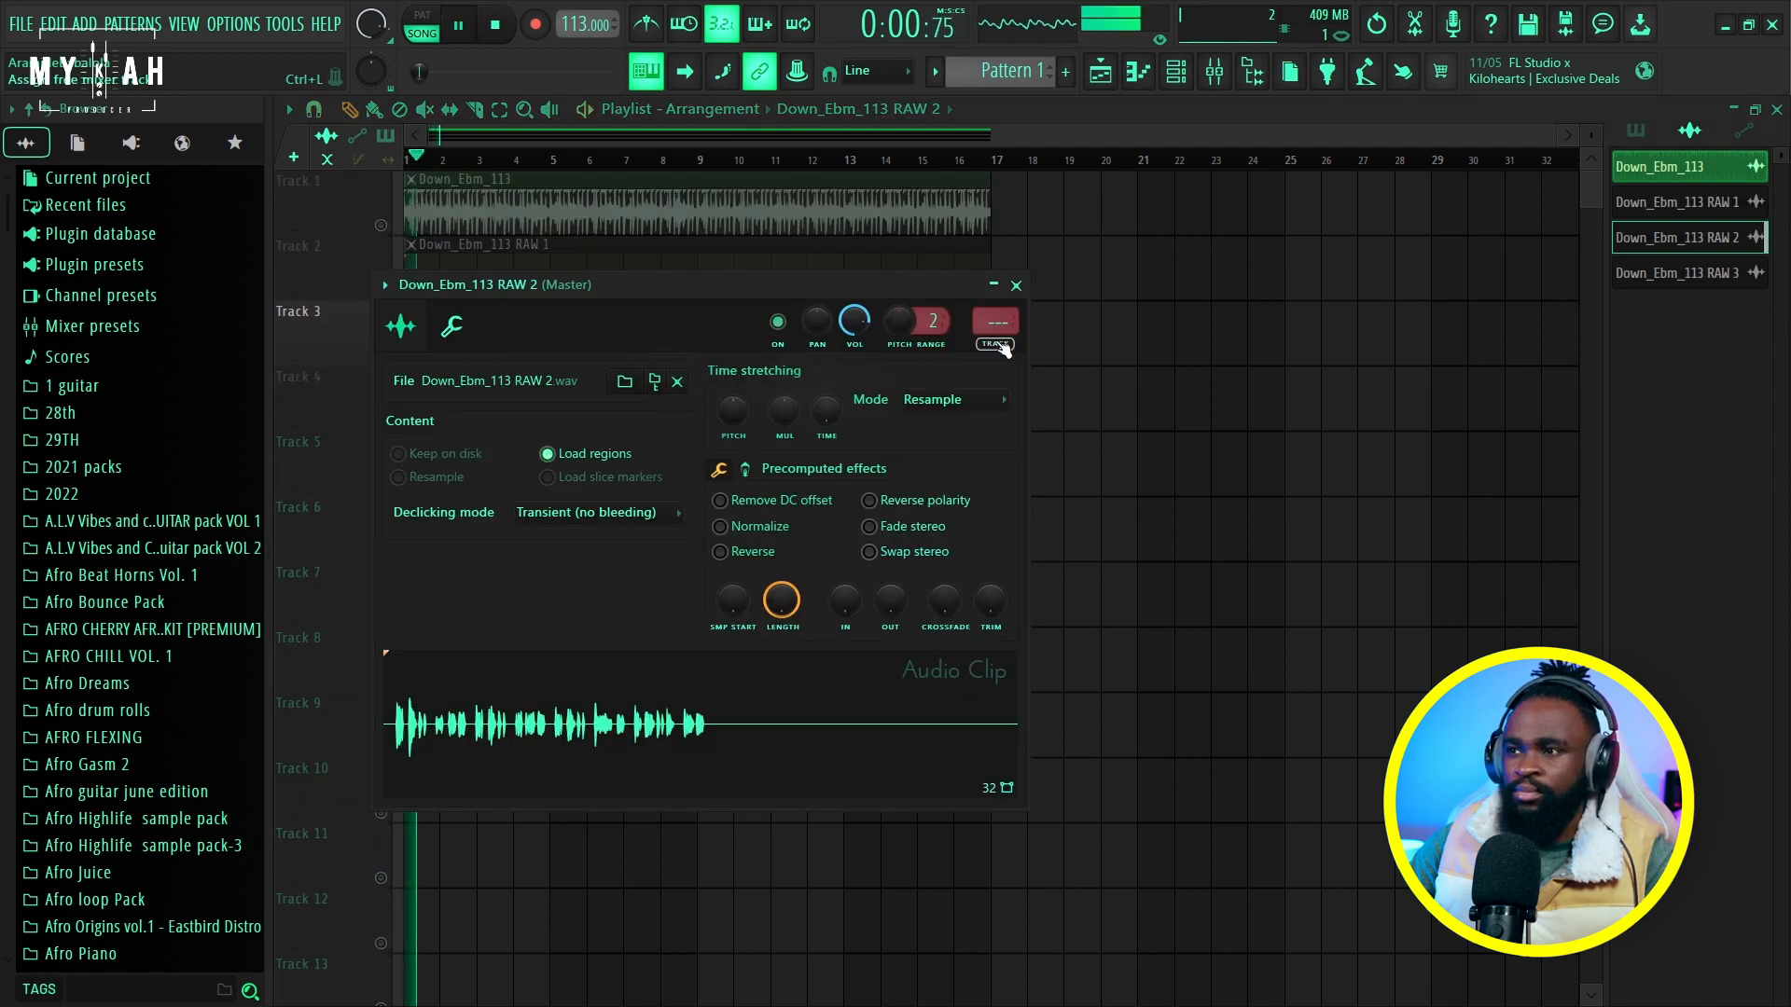
key(space)
click(1002, 347)
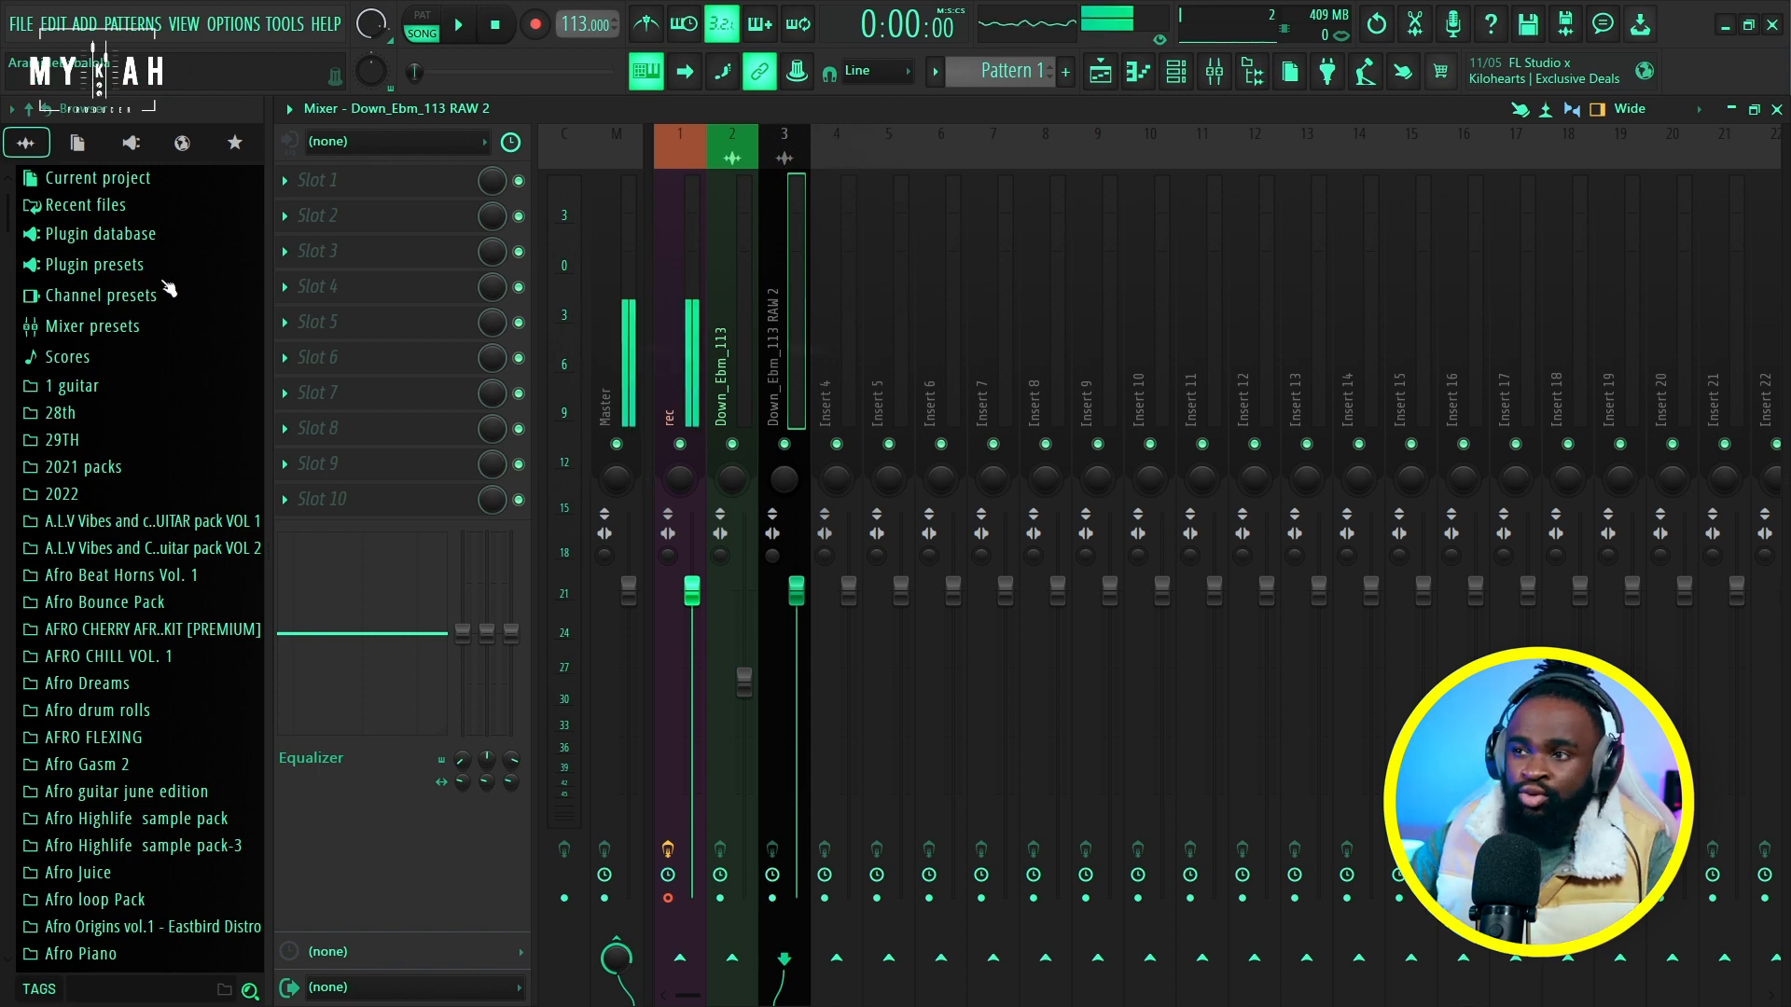
Audition the raw vocal and load Auto-Tune_Evo_VST in the first effect slot of the RAW 2 mixer track.
key(space)
key(space)
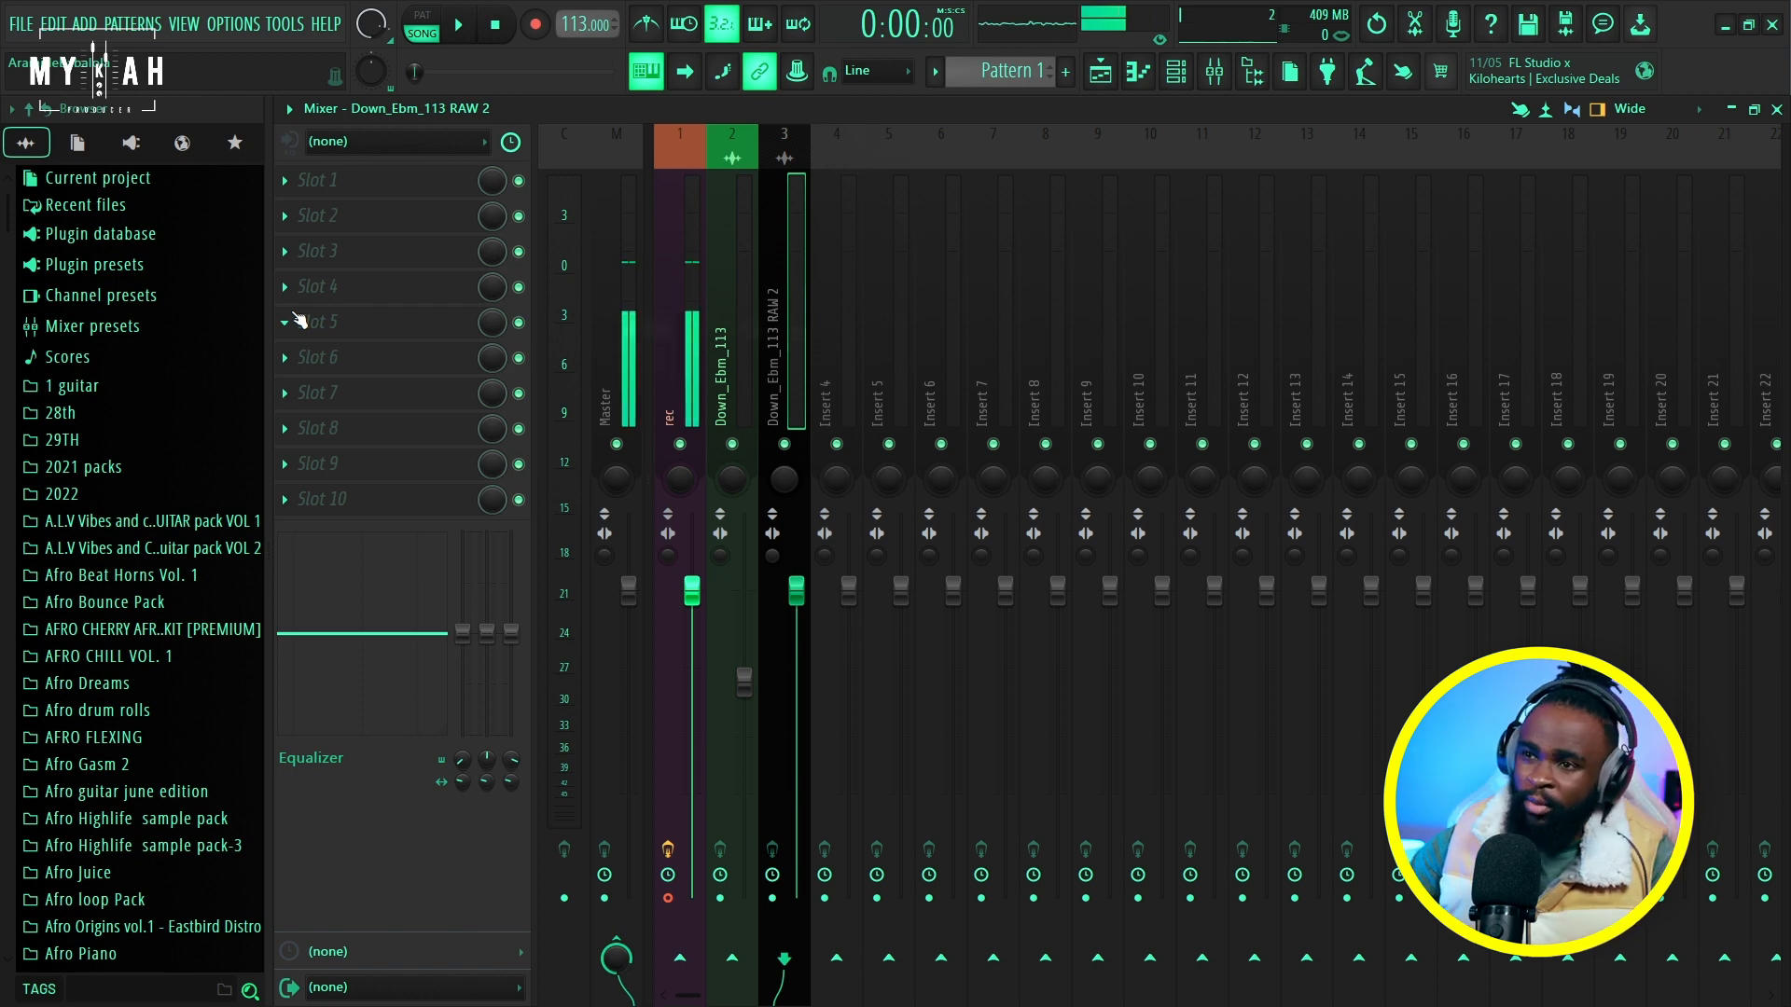
click(438, 180)
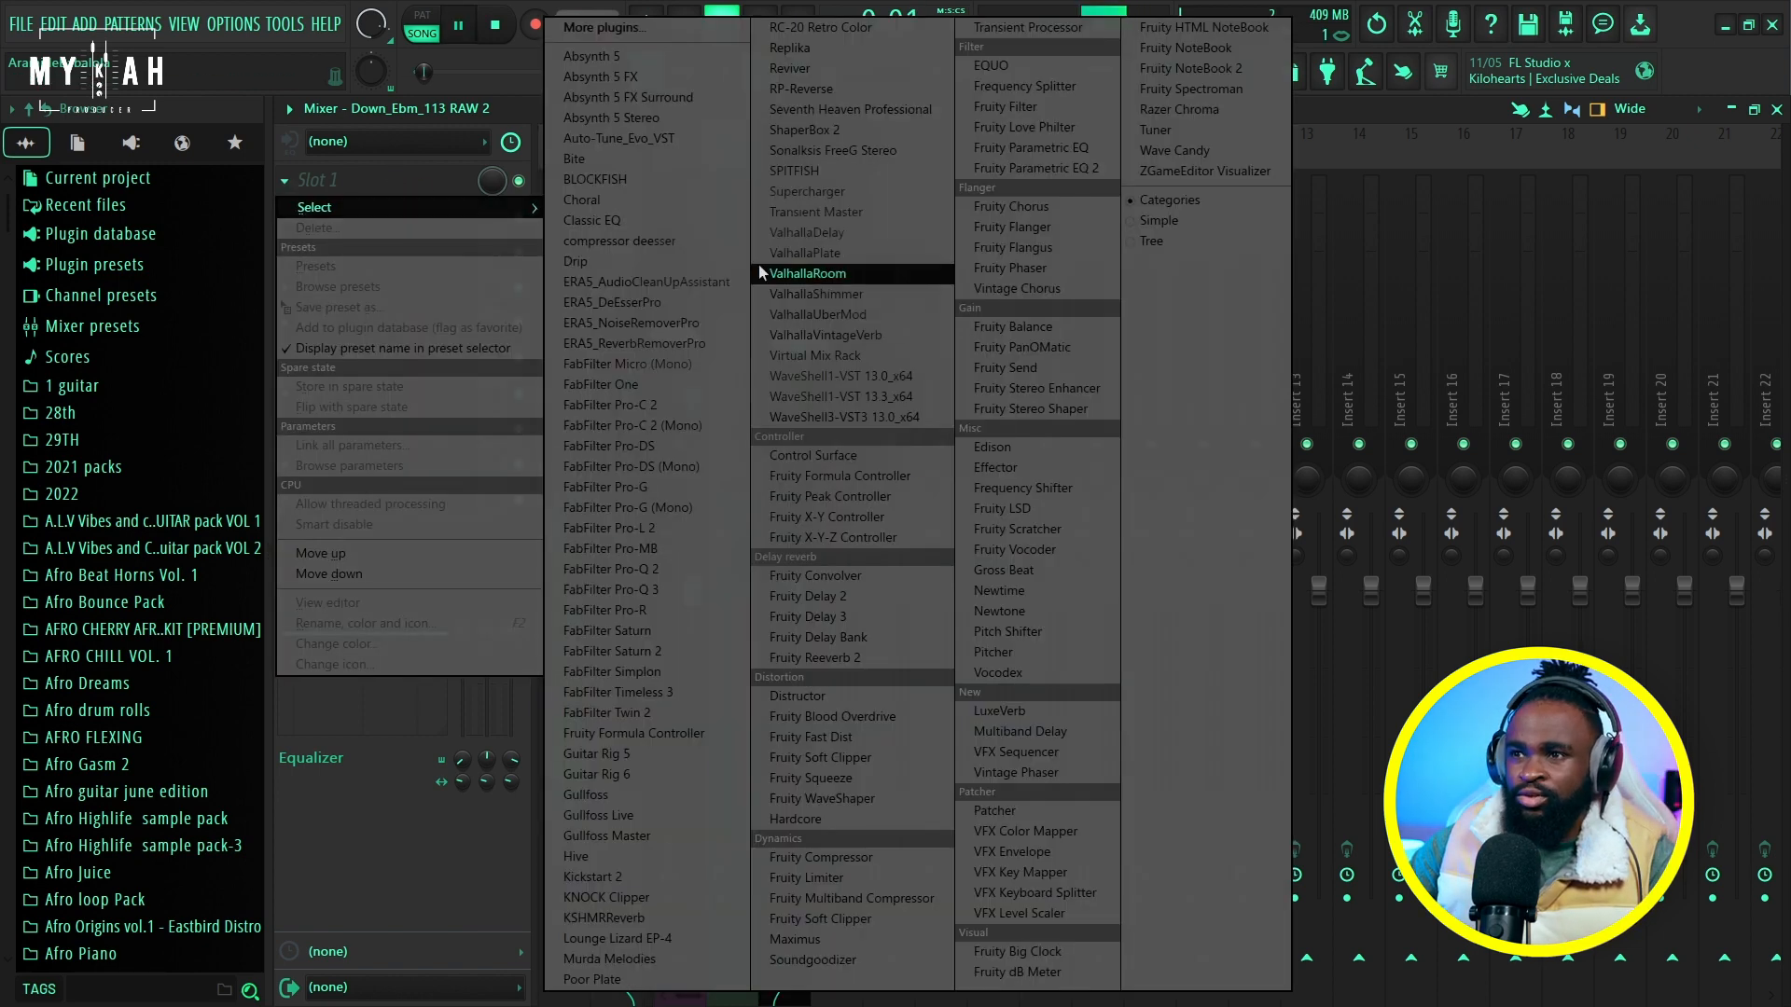
click(653, 138)
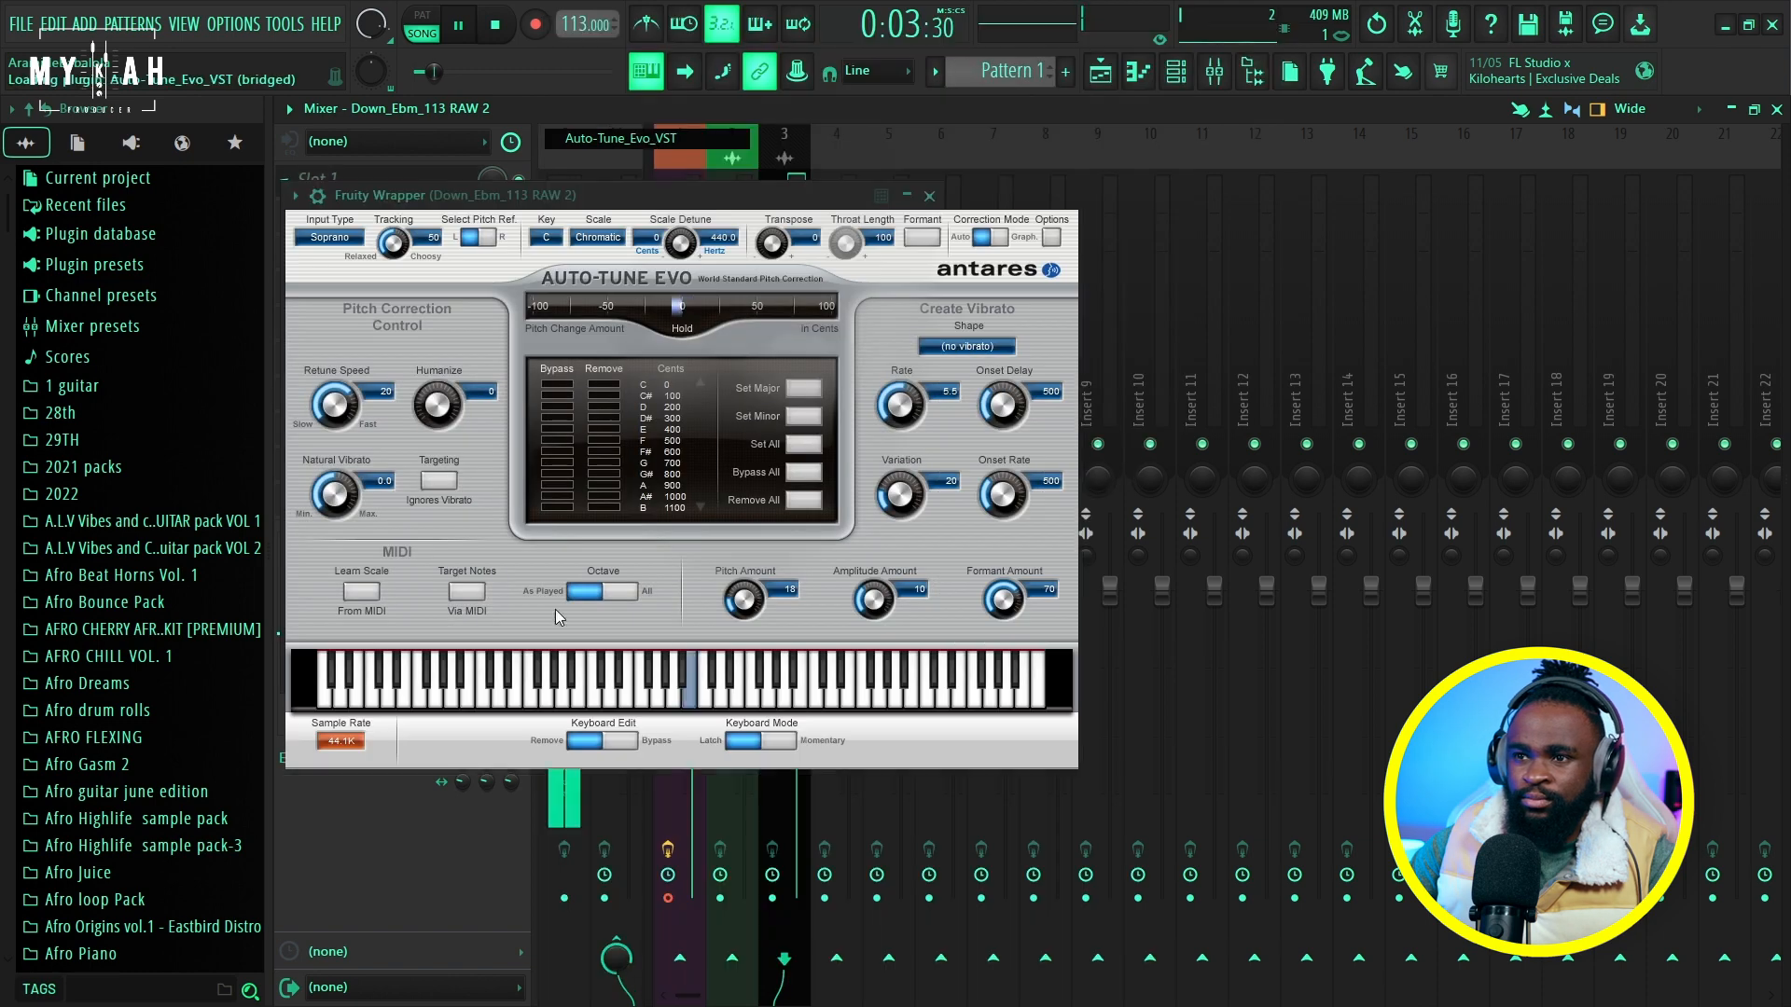
Set the Auto-Tune key to Eb and the scale to Minor.
click(548, 239)
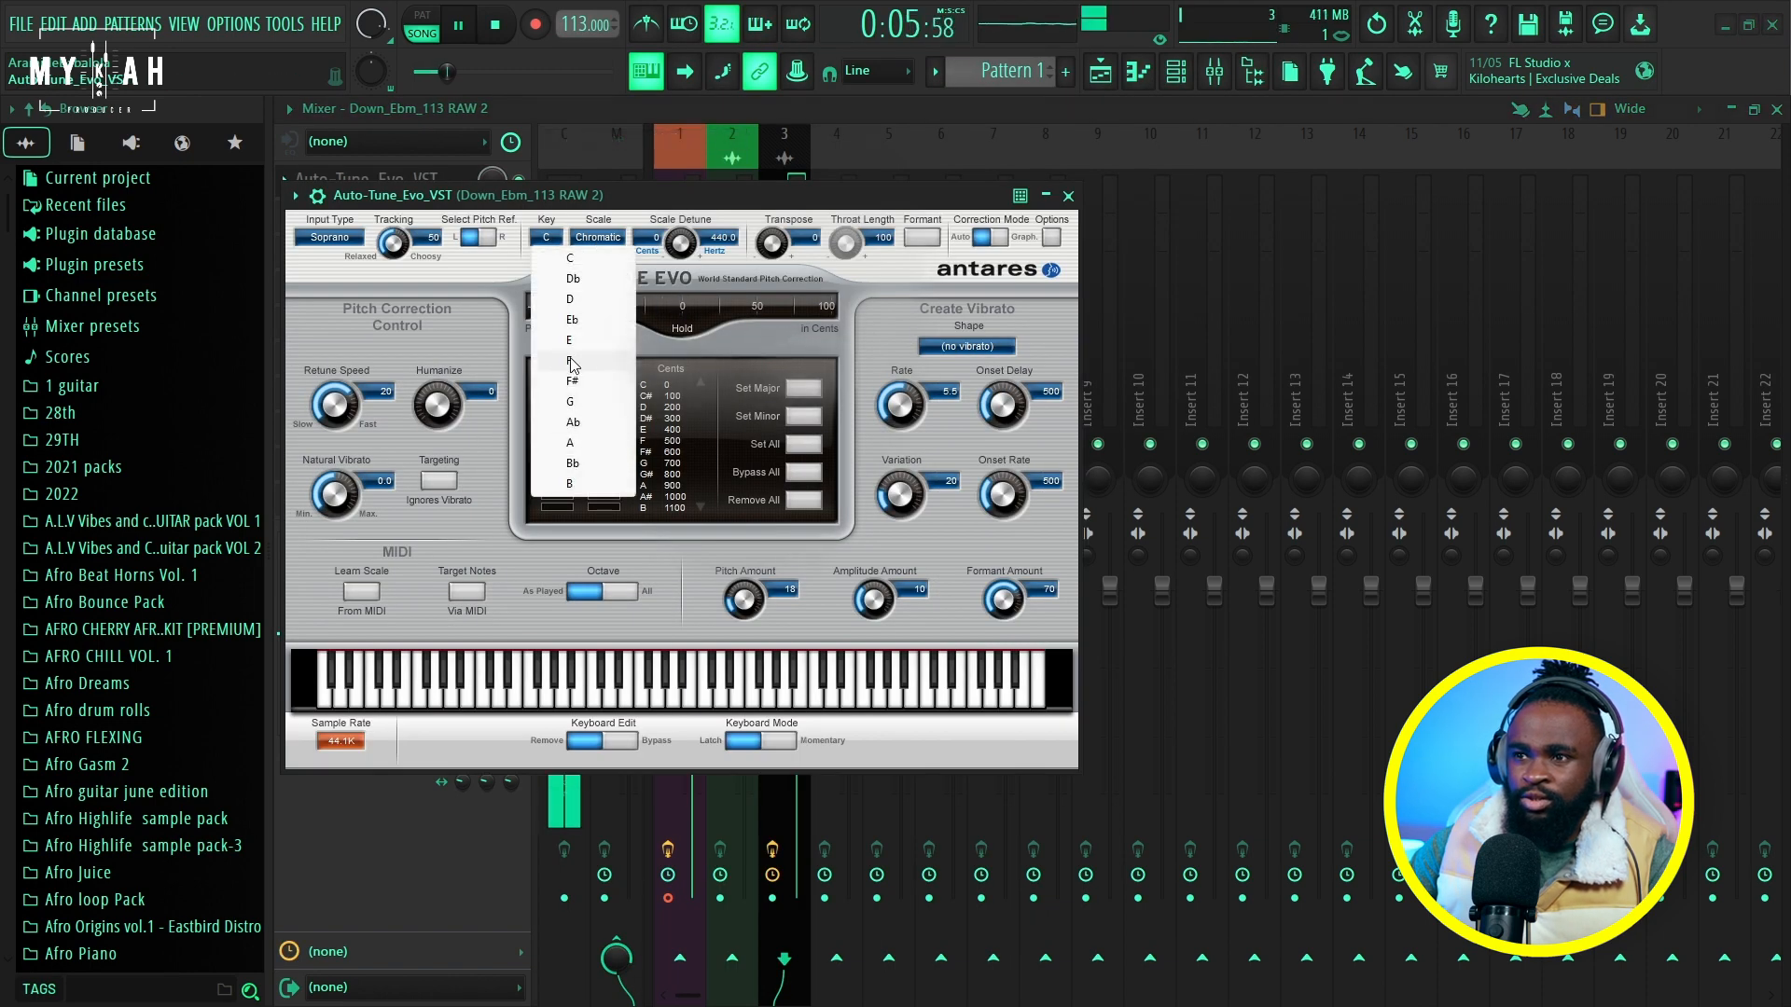
click(571, 320)
drag(584, 197, 653, 215)
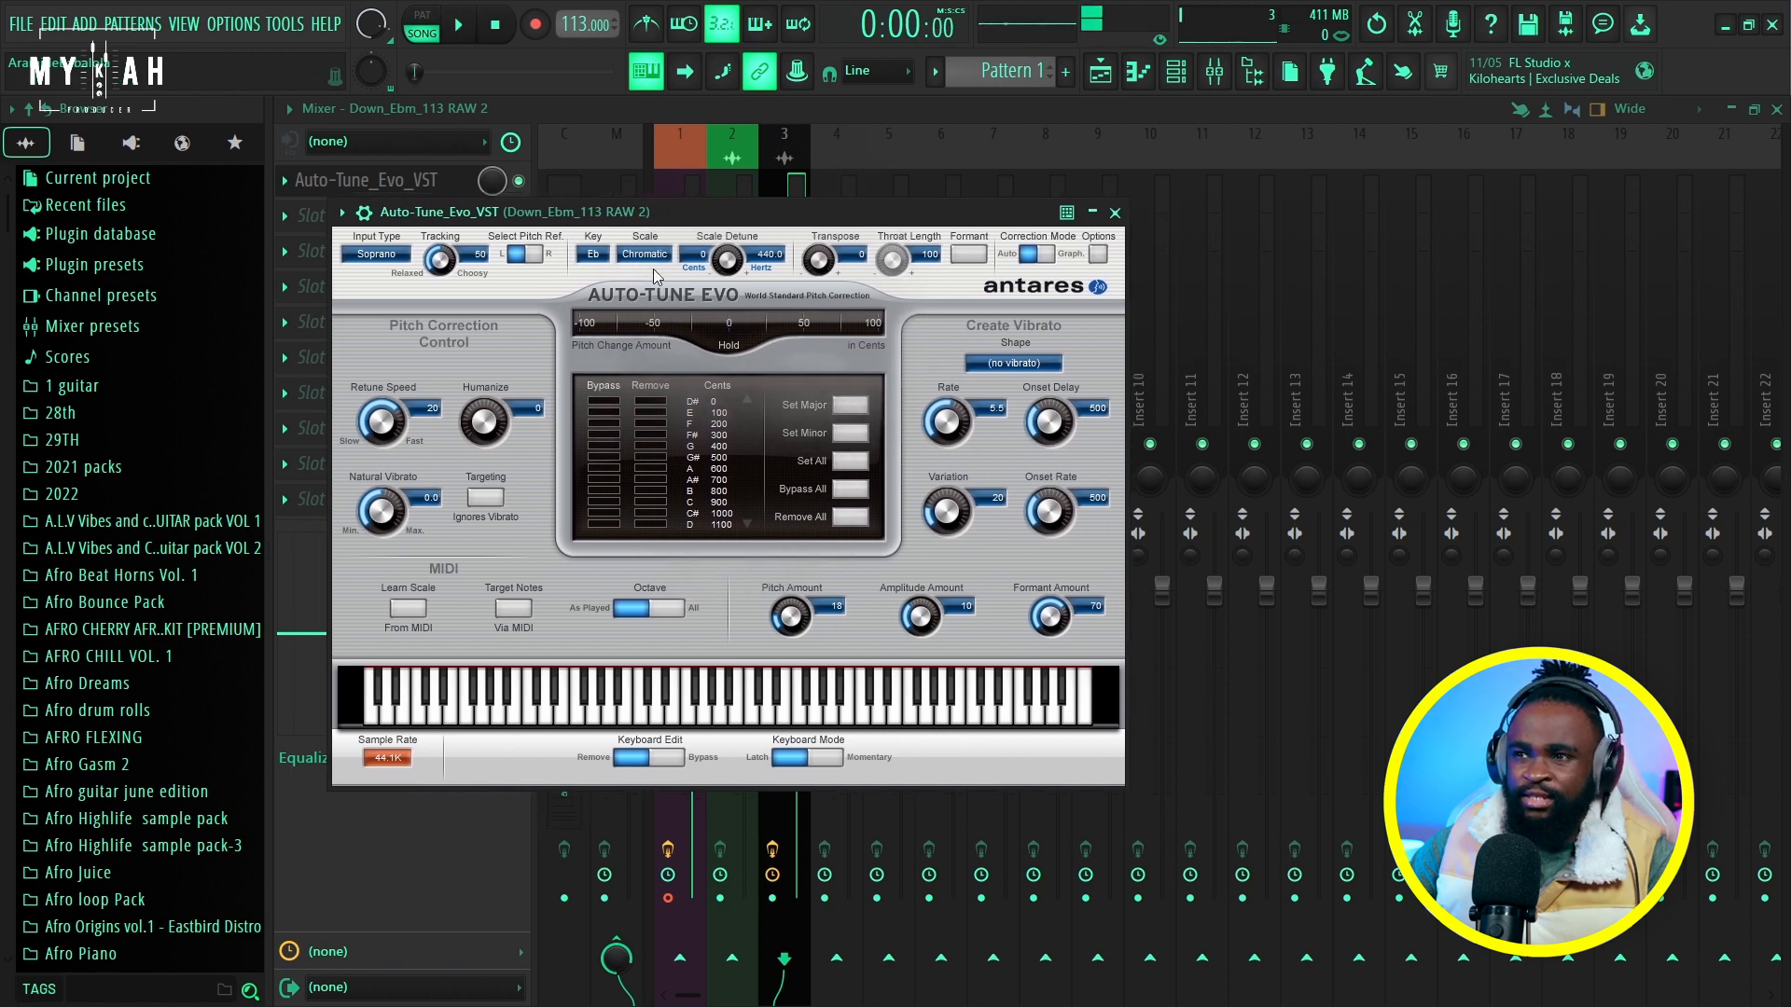
click(643, 256)
click(683, 297)
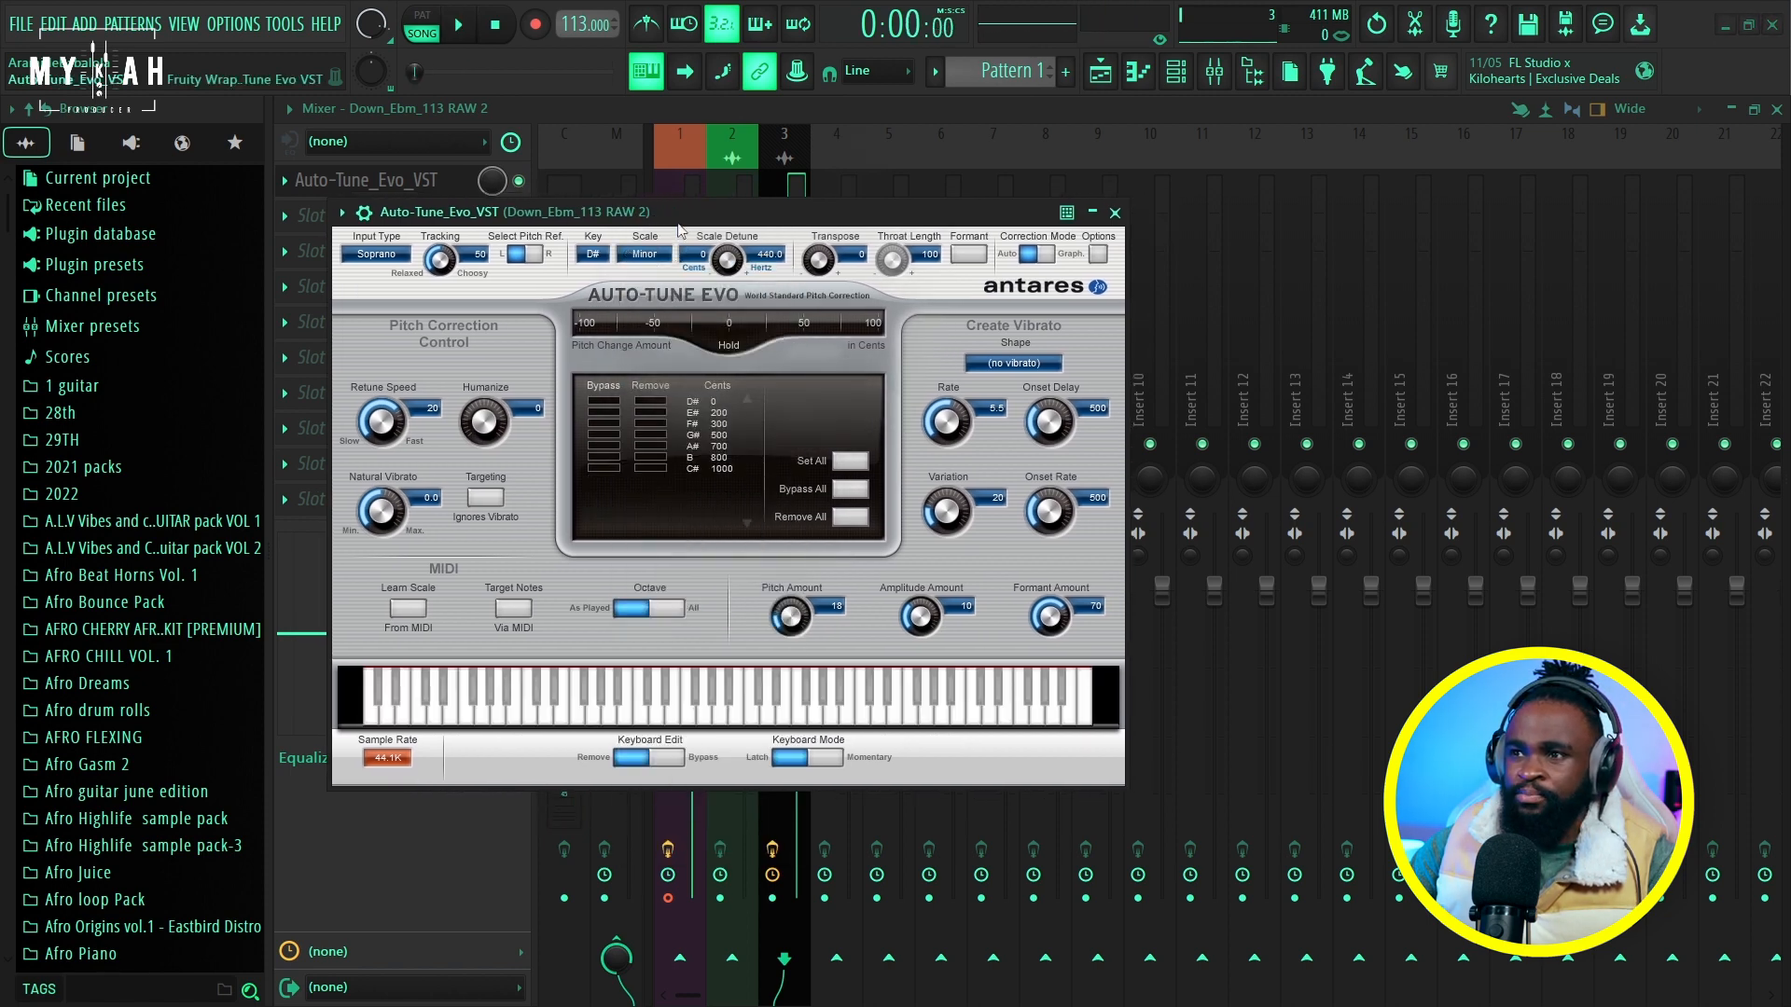
Set the Auto-Tune input type to Alto/Tenor and the retune speed to 4 while auditioning the vocal.
drag(683, 215, 719, 211)
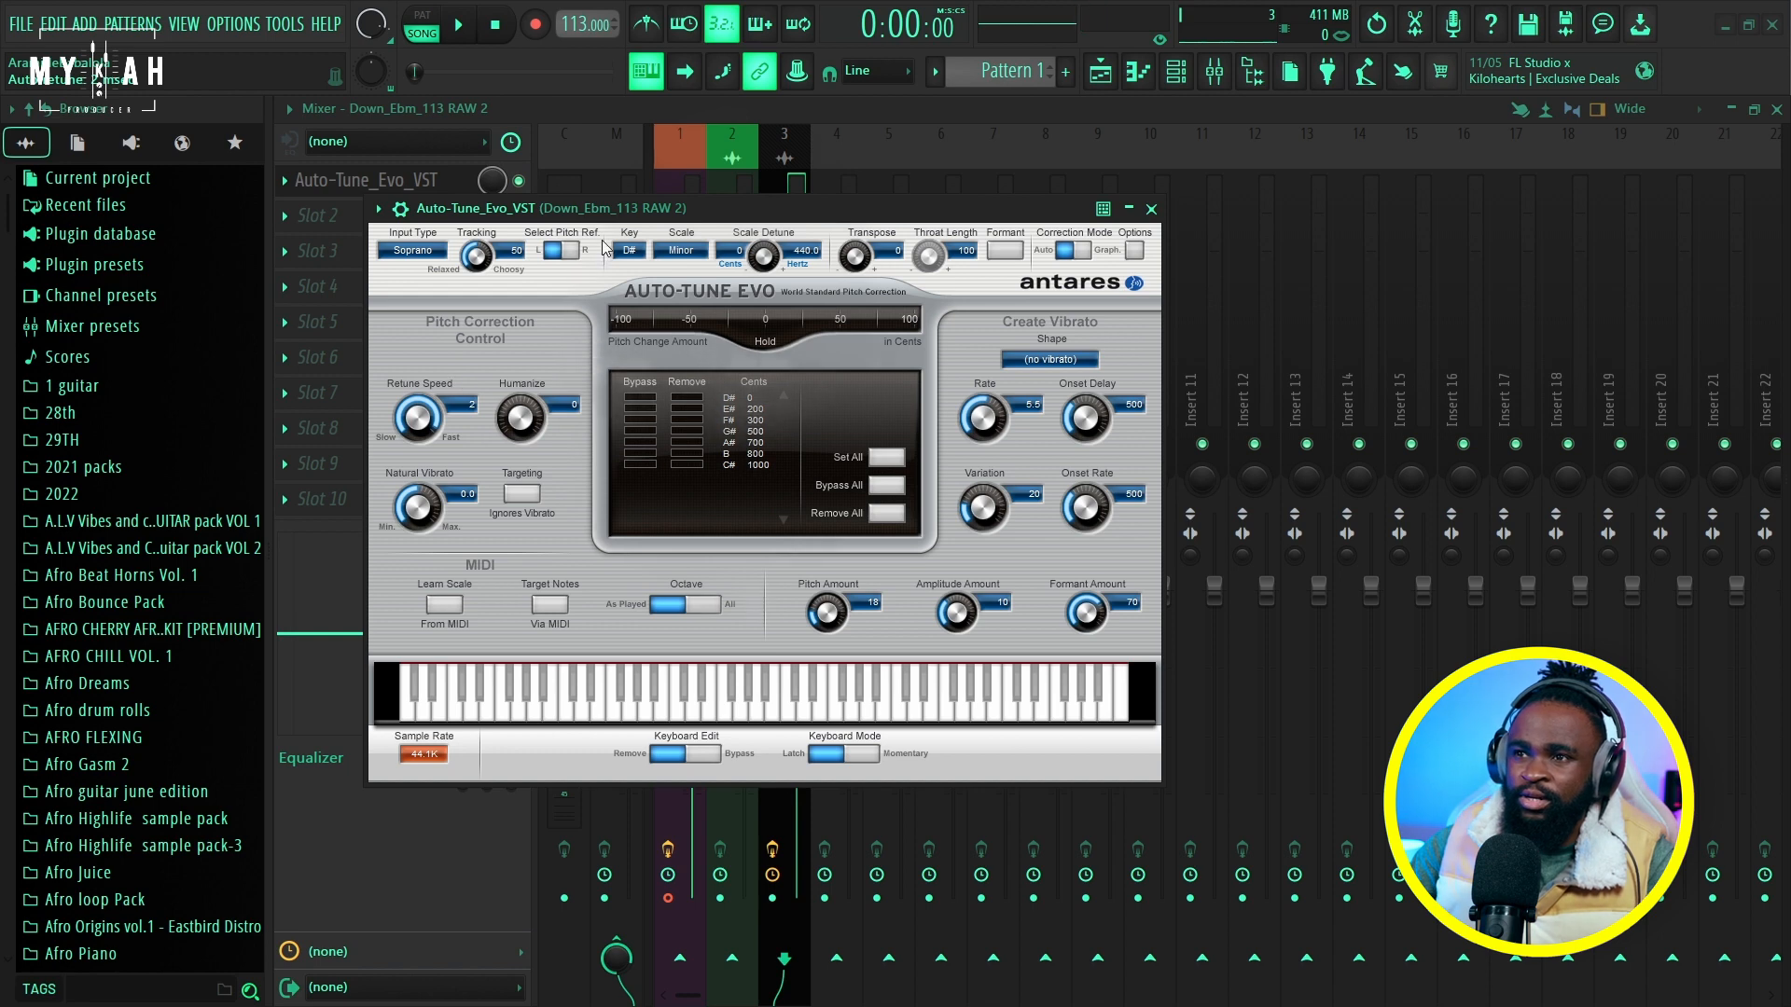
drag(668, 213, 734, 212)
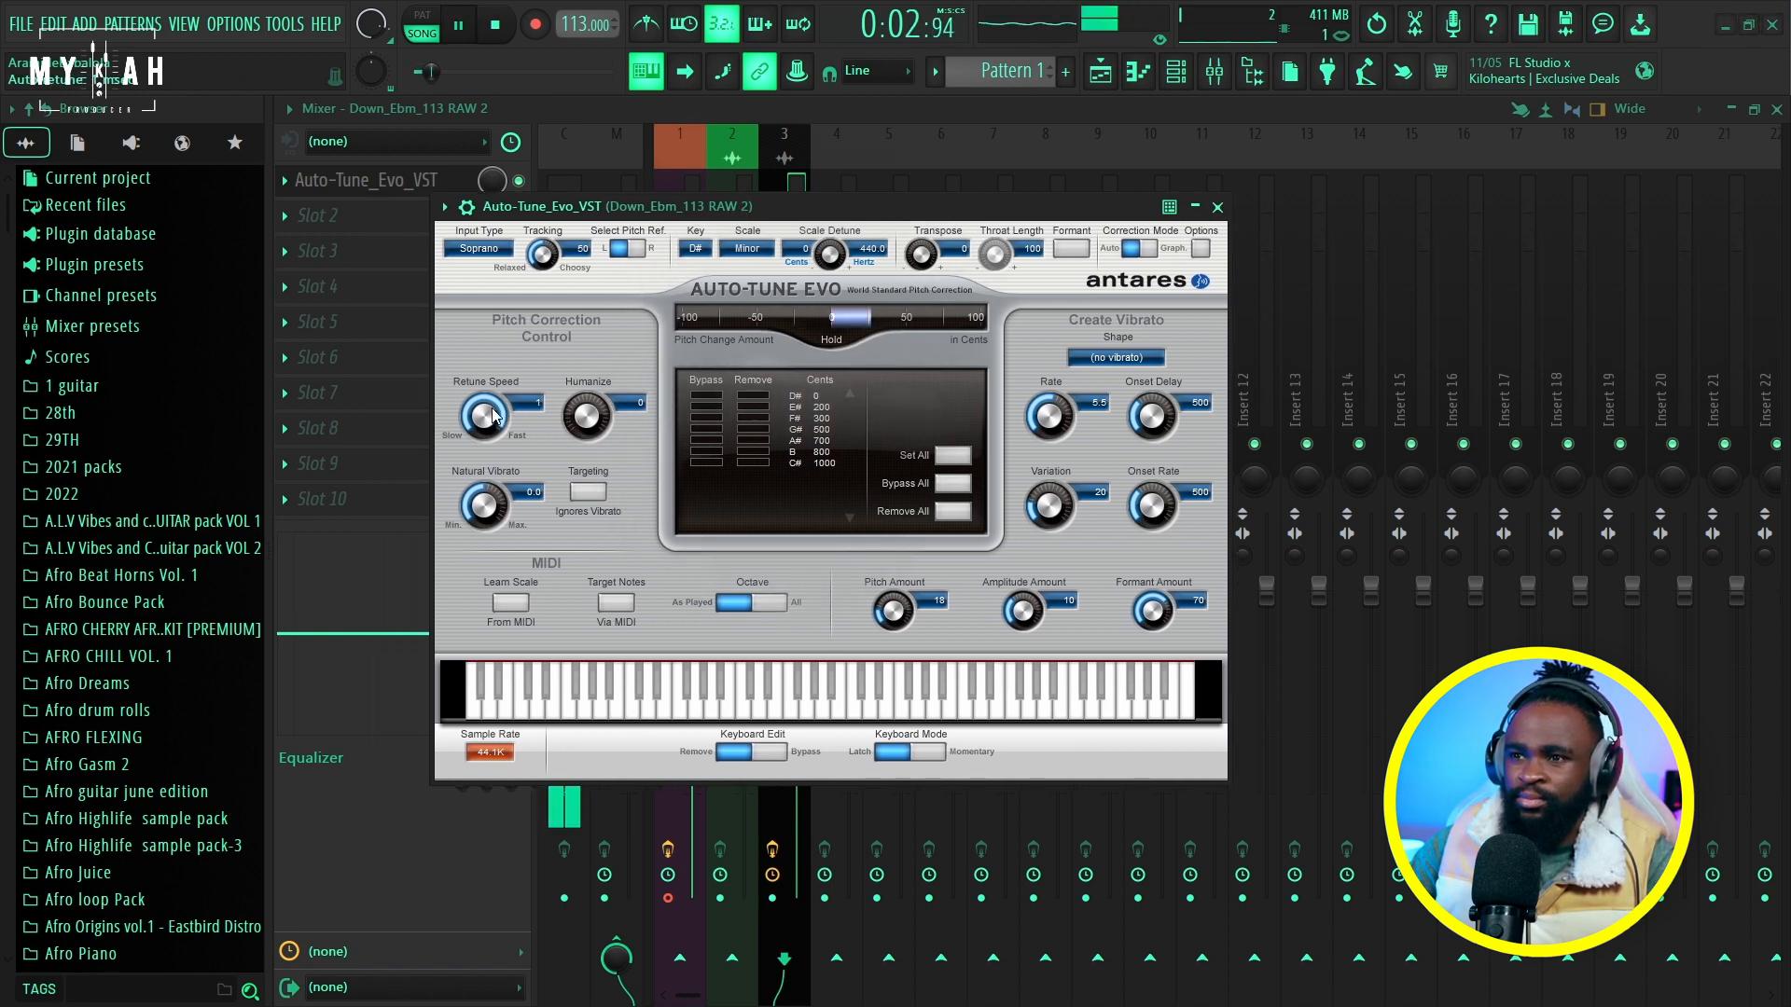
click(482, 250)
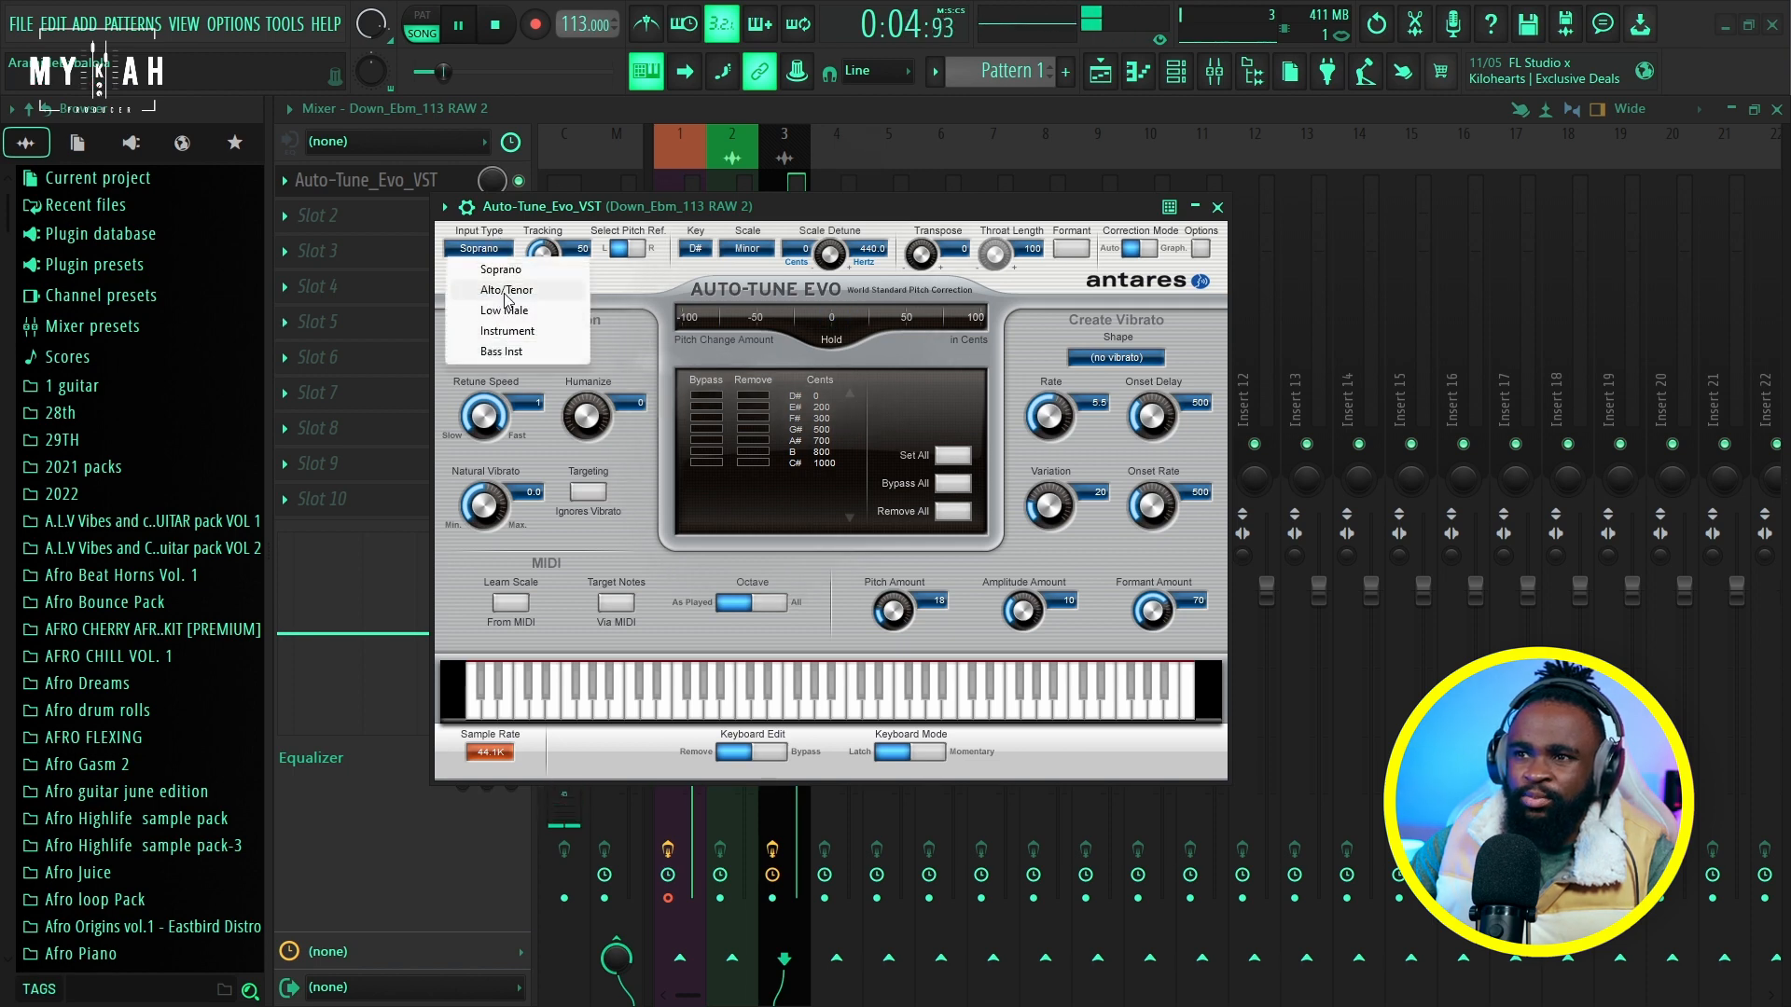
click(494, 288)
drag(625, 210, 673, 212)
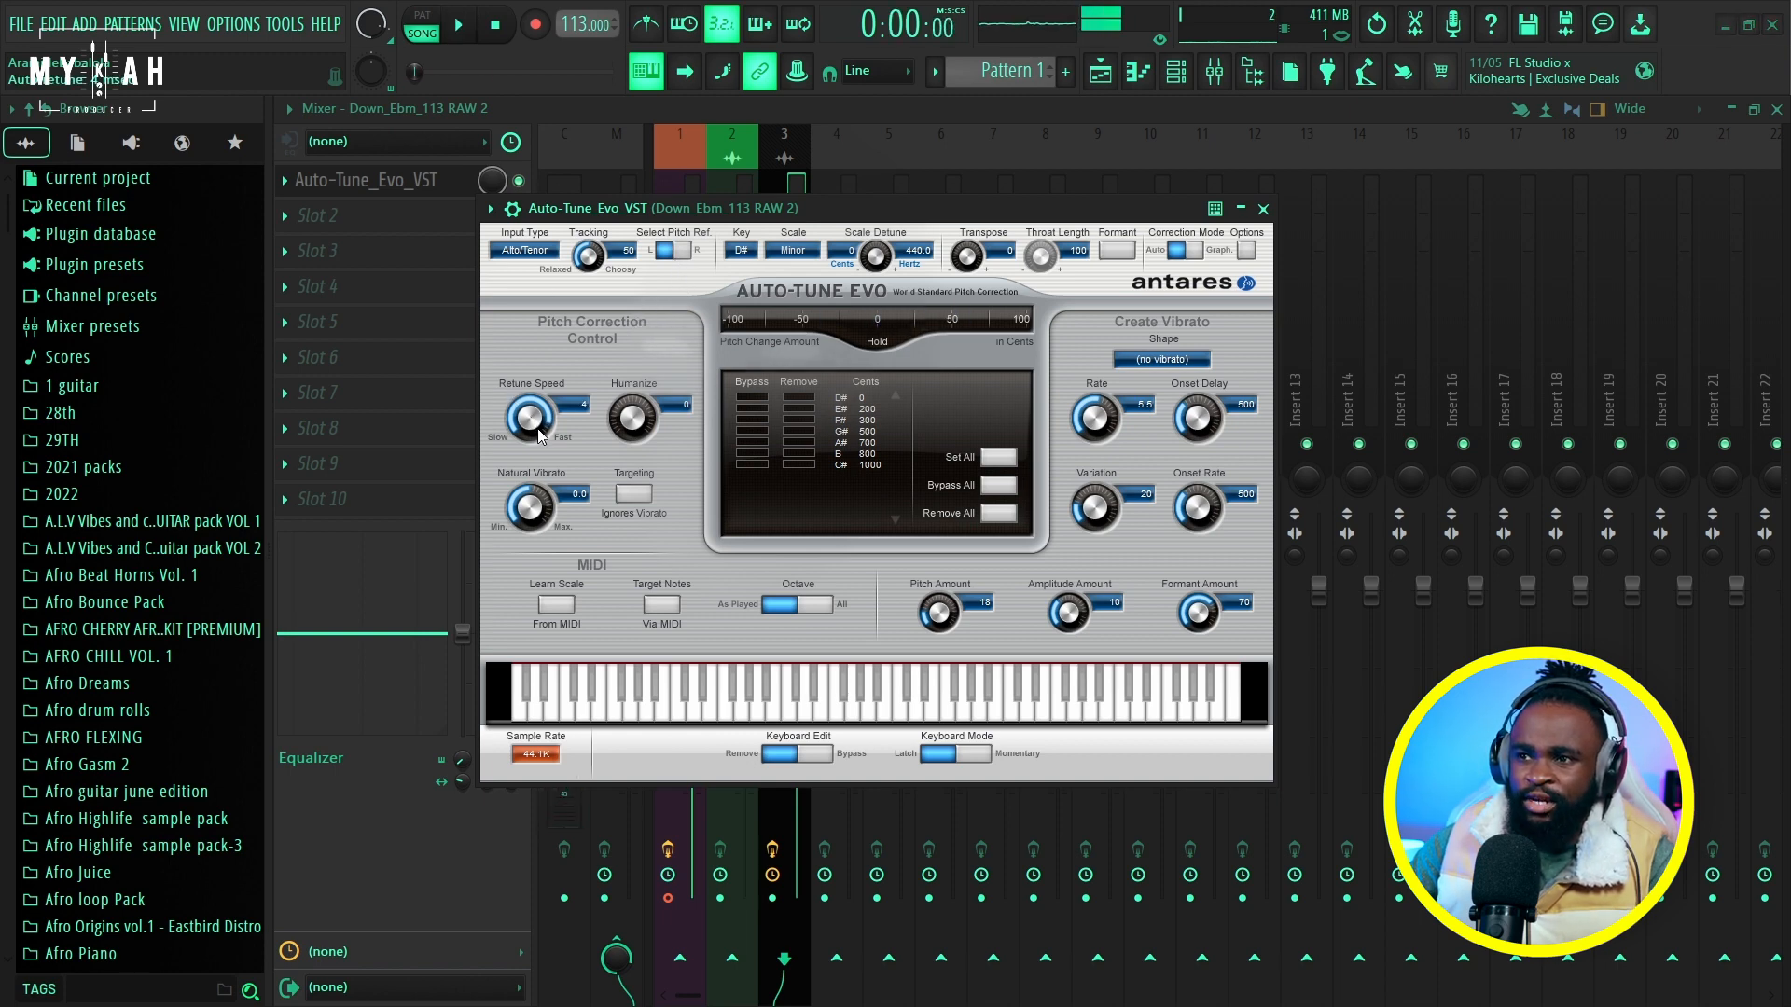
Audition the tuned vocal from the mixer and load FabFilter Pro-Q 2 in the second effect slot of the RAW 2 track.
click(774, 137)
key(space)
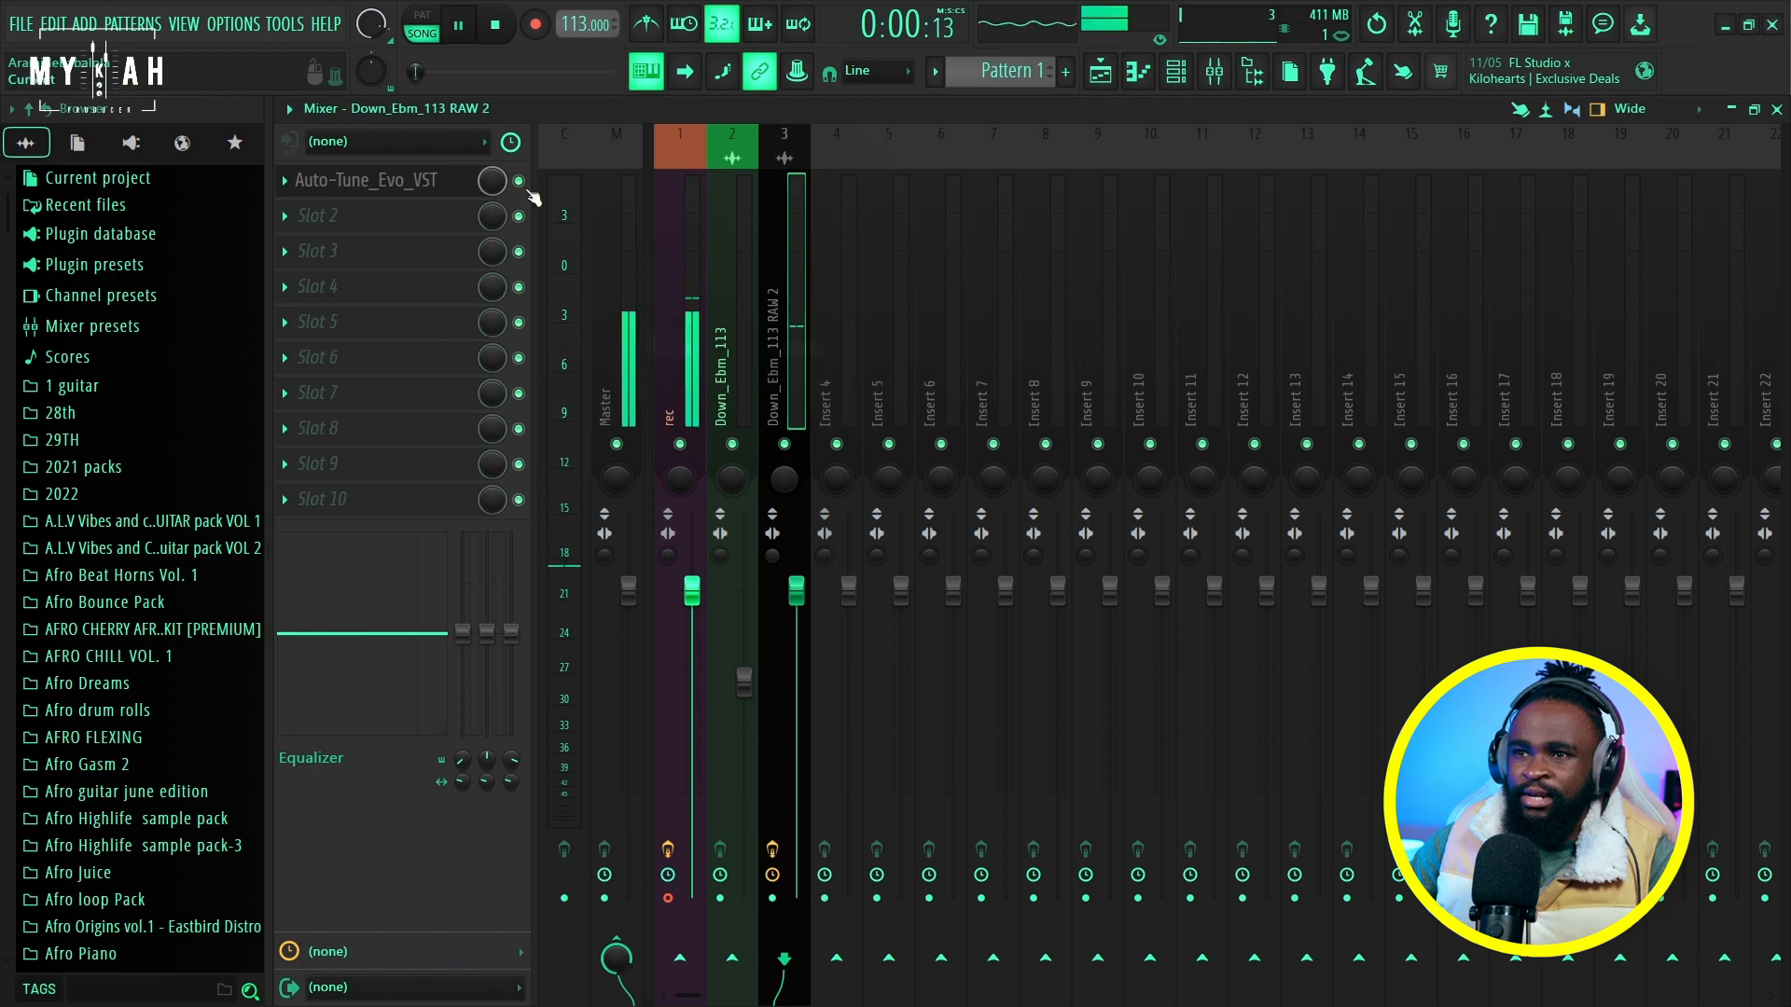
key(space)
click(360, 218)
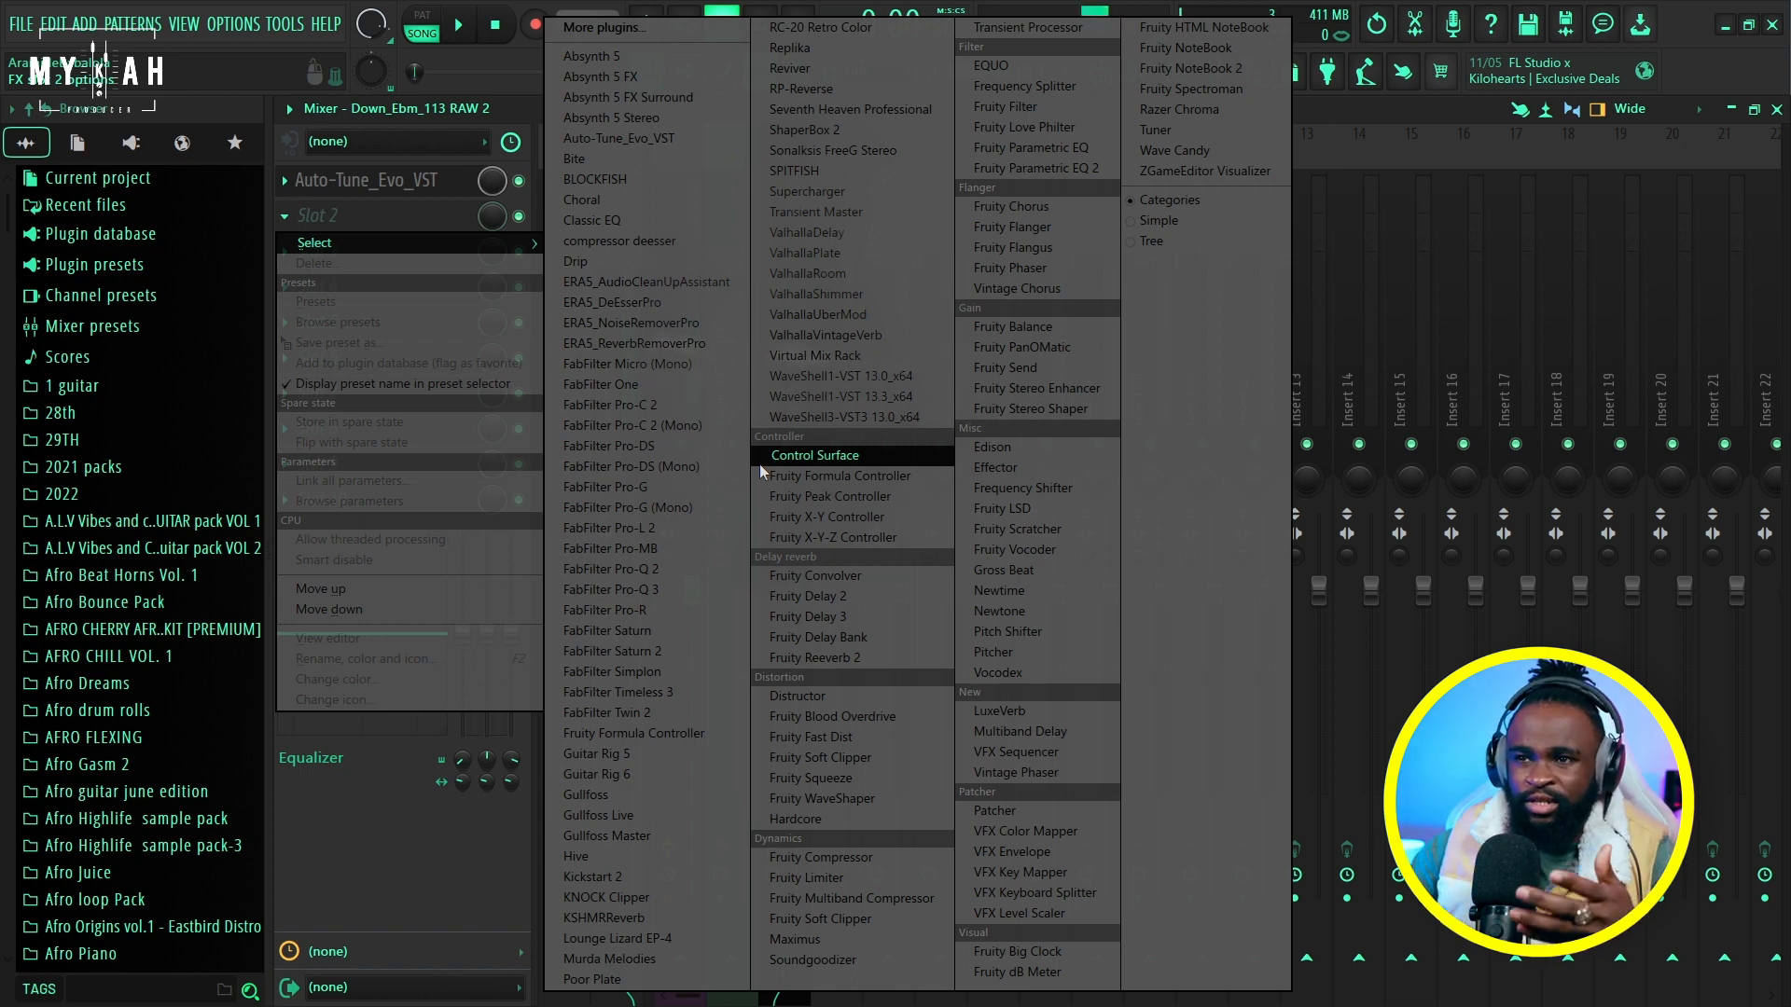
click(646, 570)
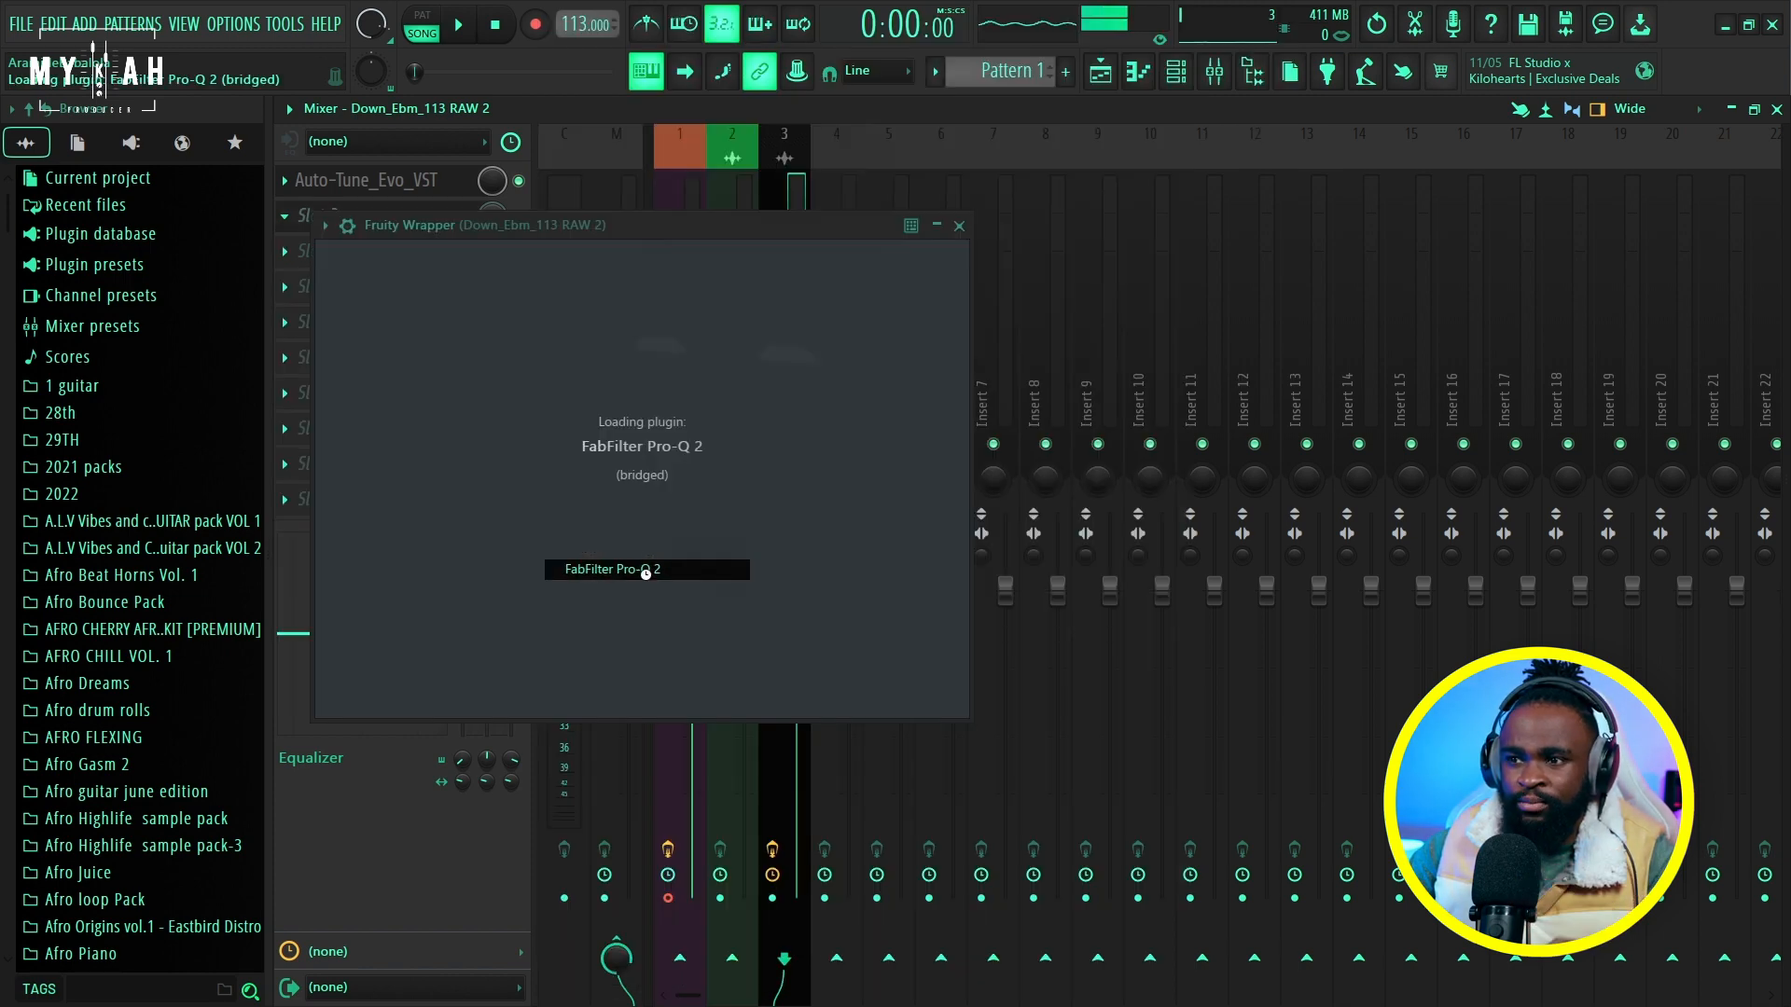
Add a low-cut band with a 48 dB/oct slope in Pro-Q 2 and raise it to about 53 Hz while auditioning the vocal.
mouse_move(601, 238)
mouse_down()
mouse_move(741, 221)
mouse_move(537, 216)
mouse_move(633, 244)
mouse_up()
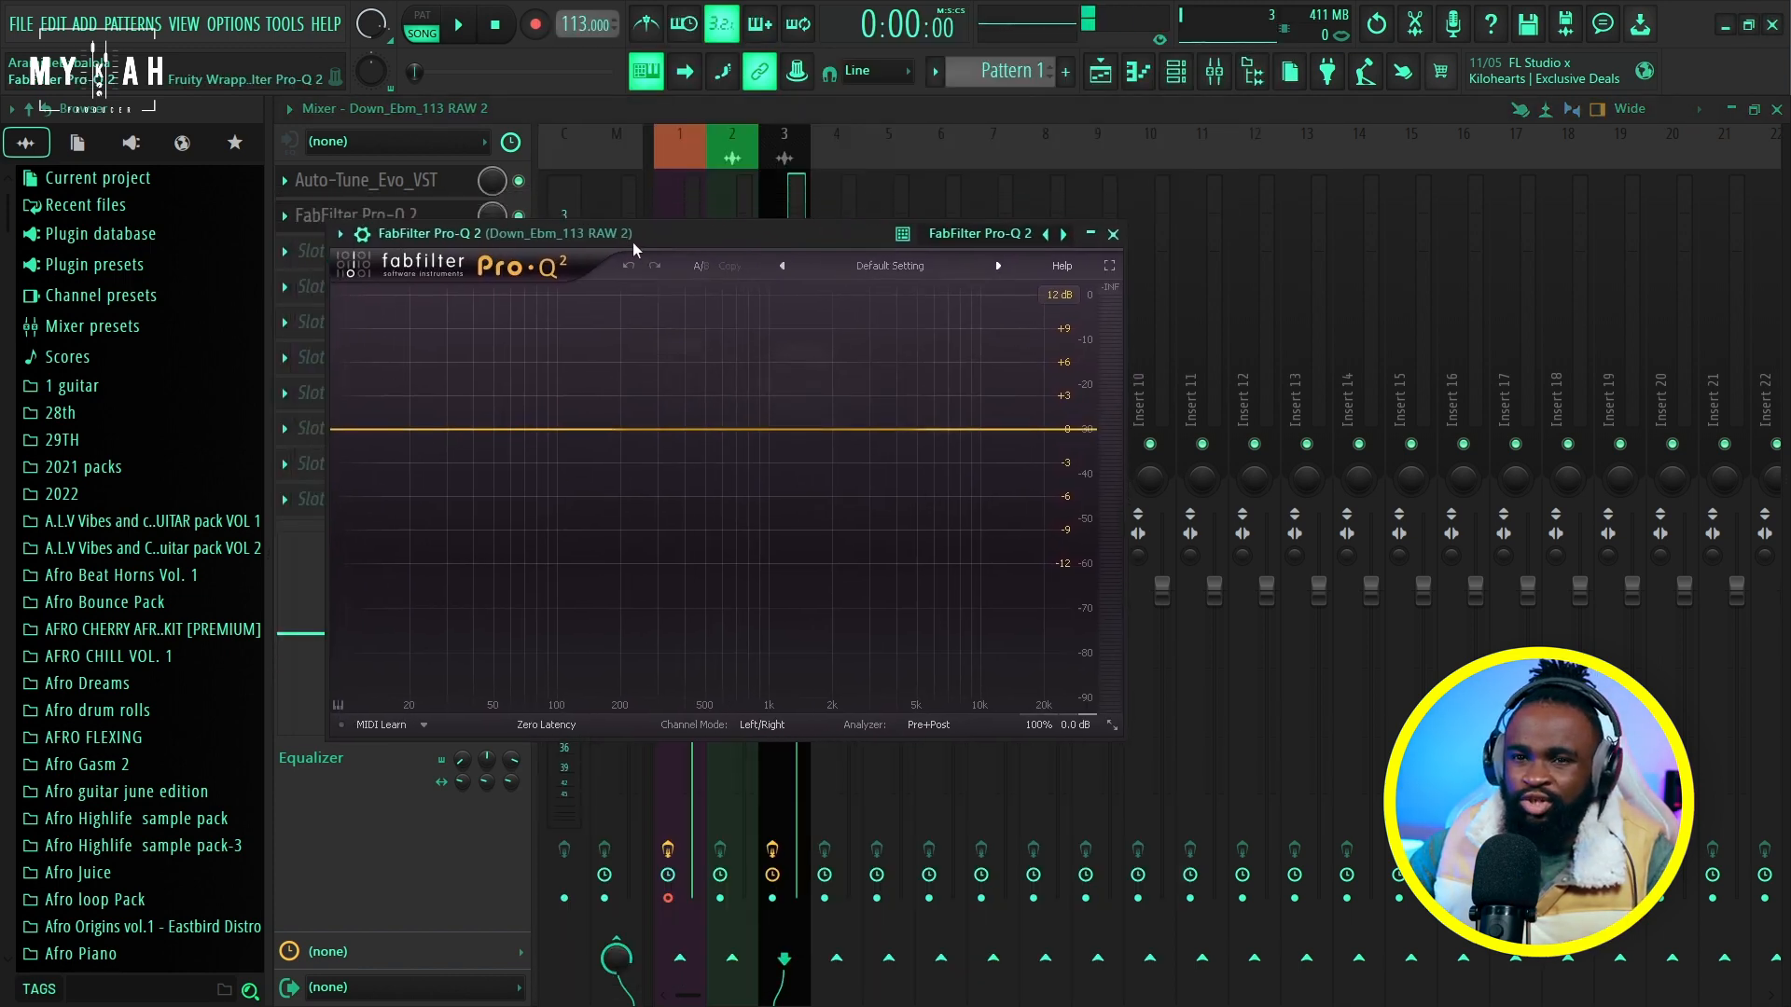
click(338, 430)
click(392, 660)
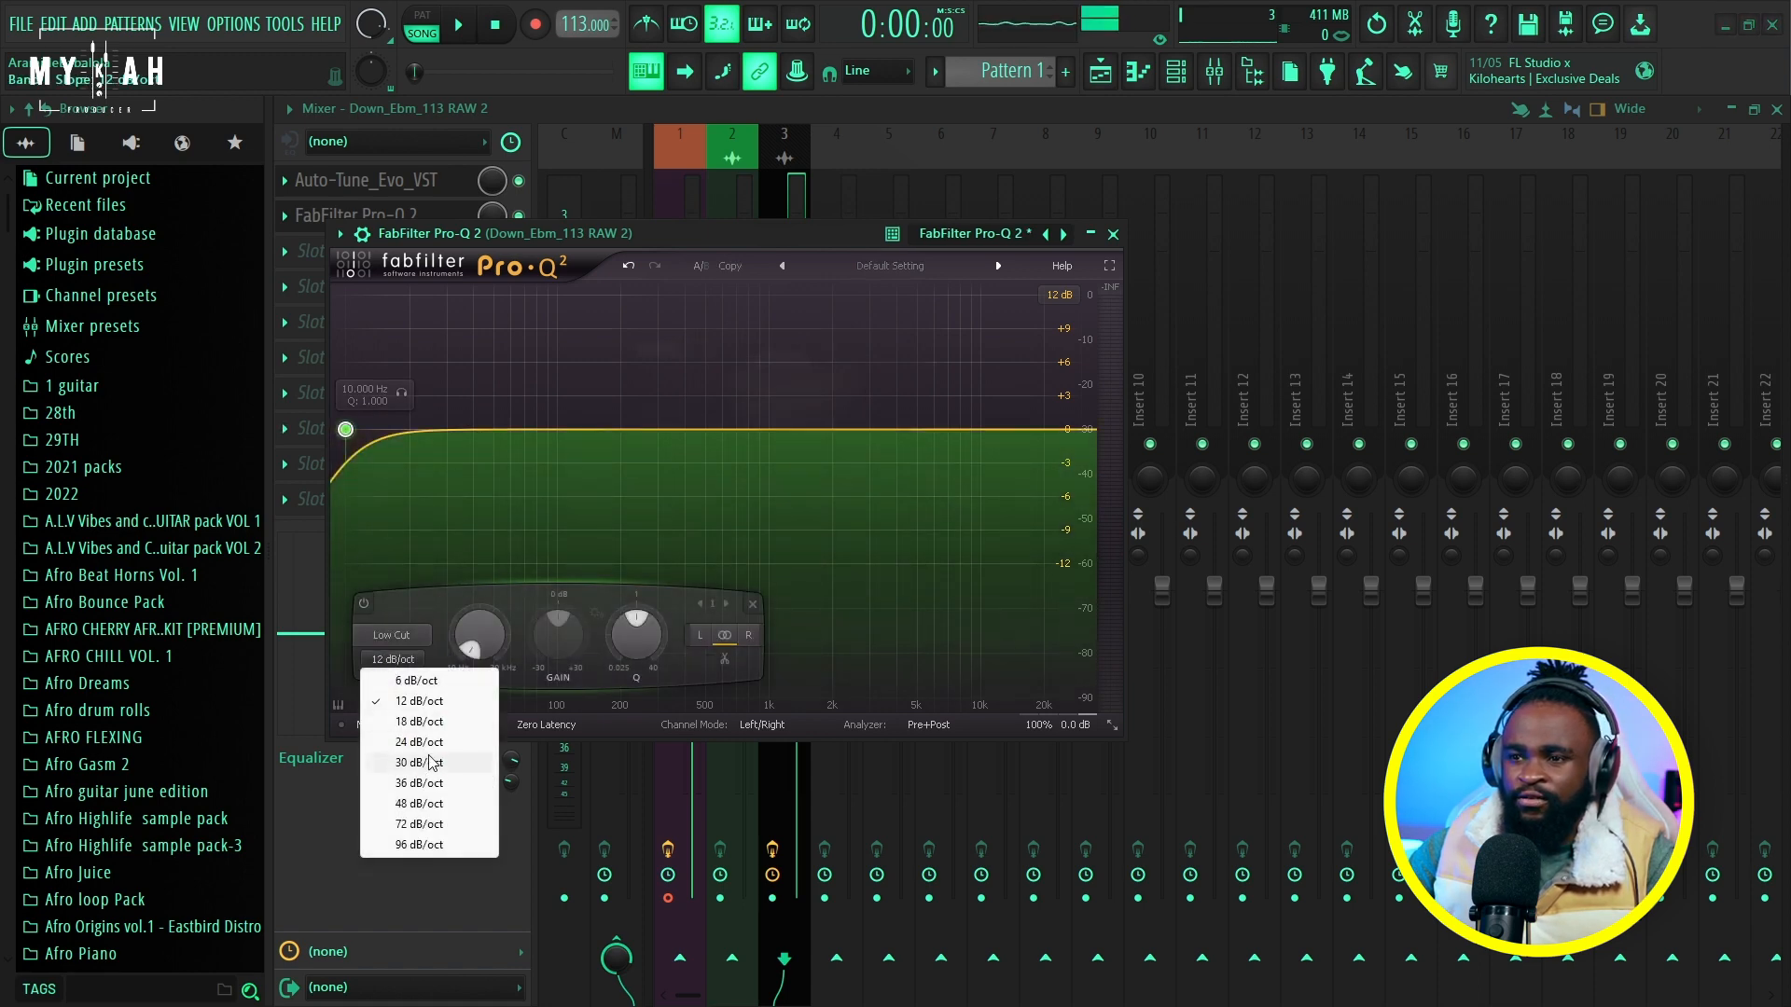
click(420, 804)
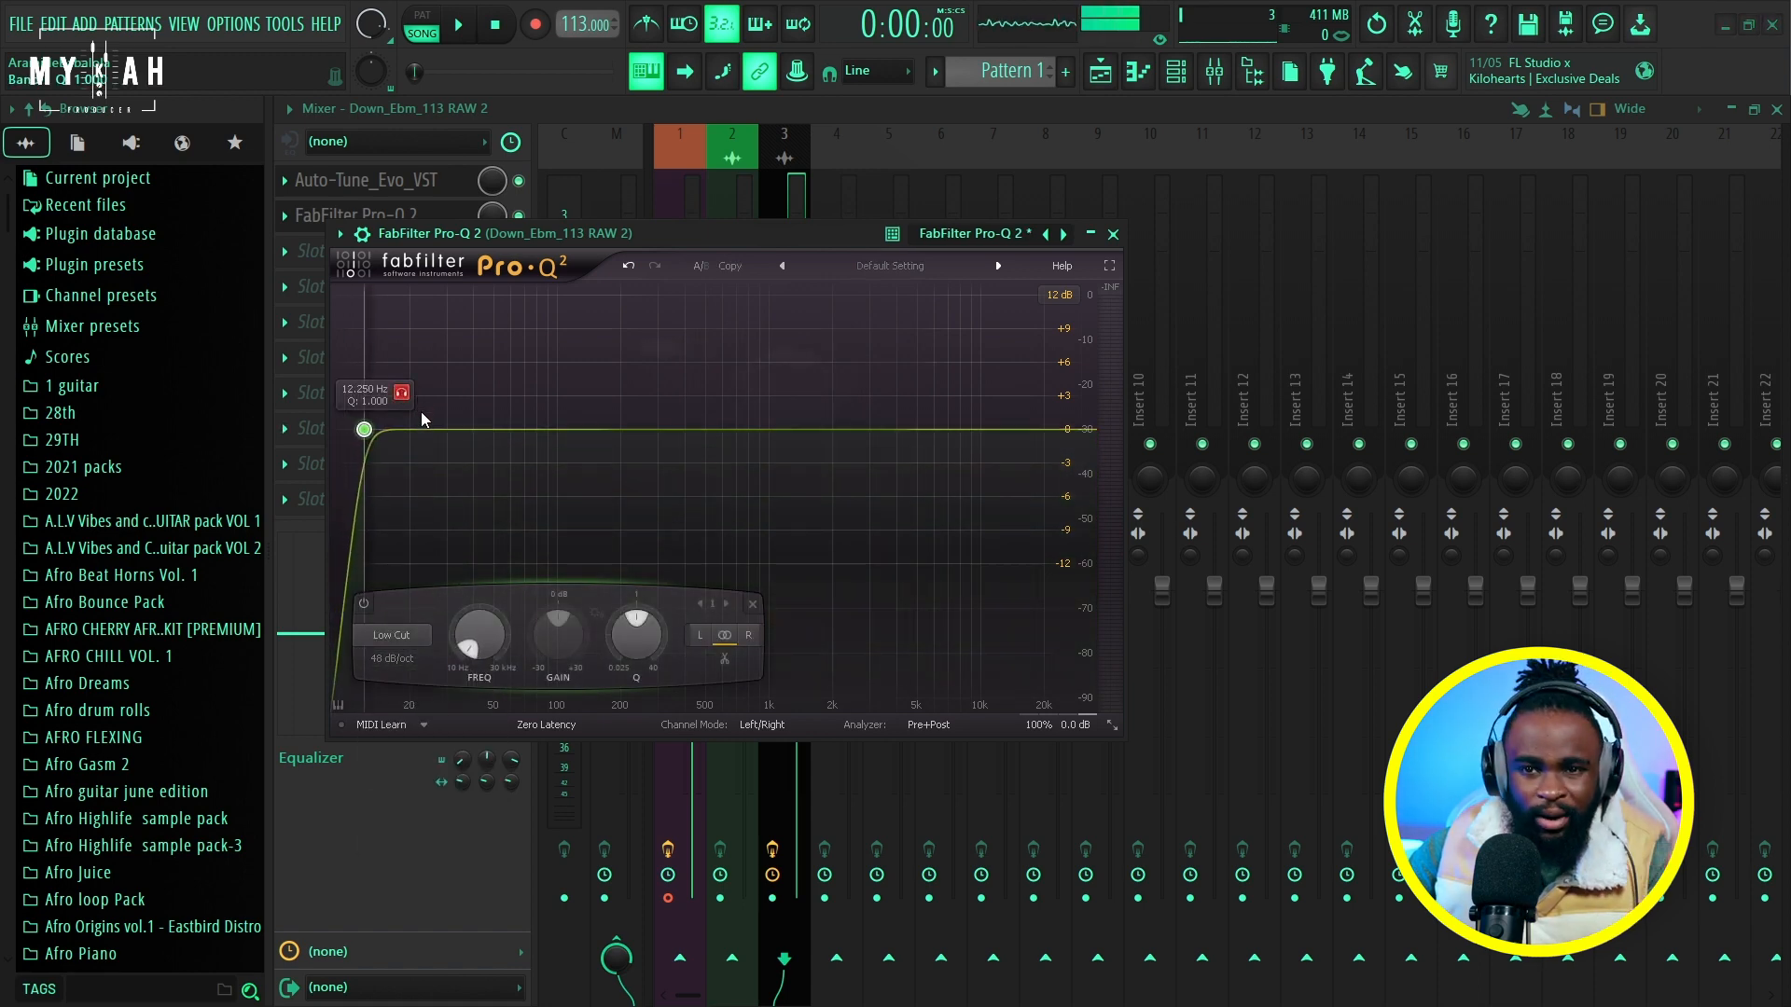
drag(364, 429, 509, 431)
key(space)
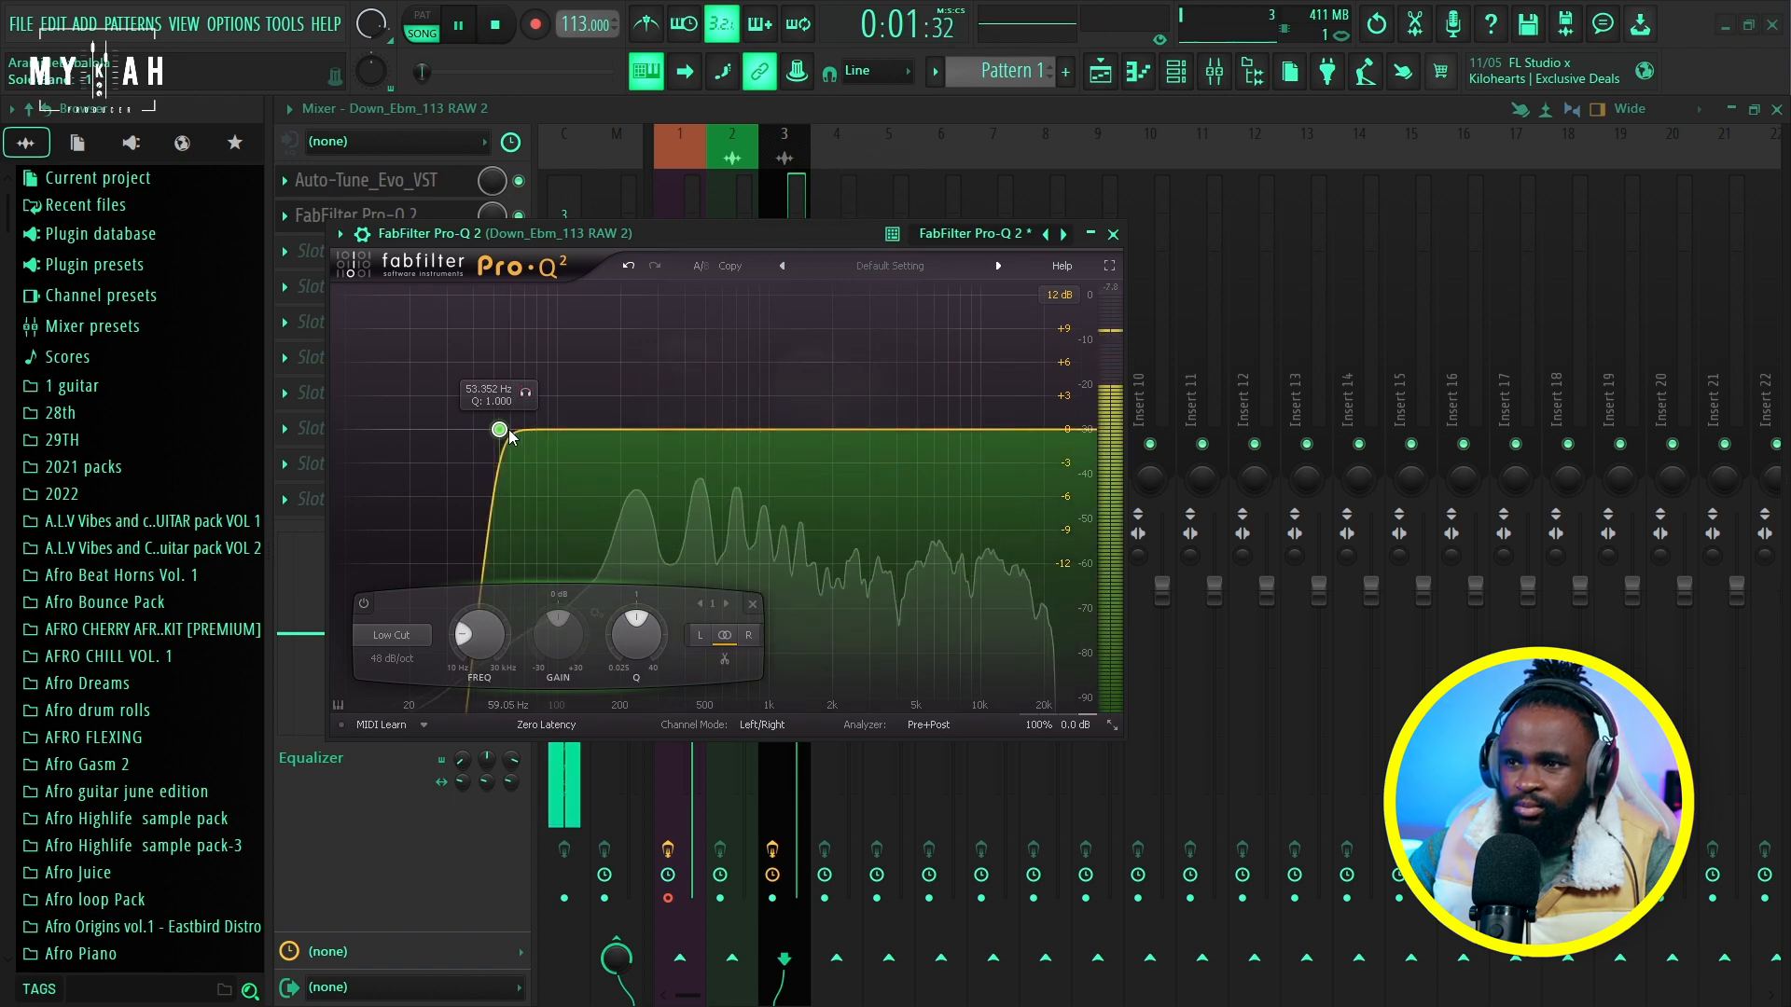
key(space)
Raise the low cut to about 175 Hz and add a narrow bell cut at about 216 Hz, -5.67 dB, Q 18.4.
drag(501, 430, 628, 491)
key(space)
key(space)
click(640, 429)
scroll(623, 353, up, 10)
key(space)
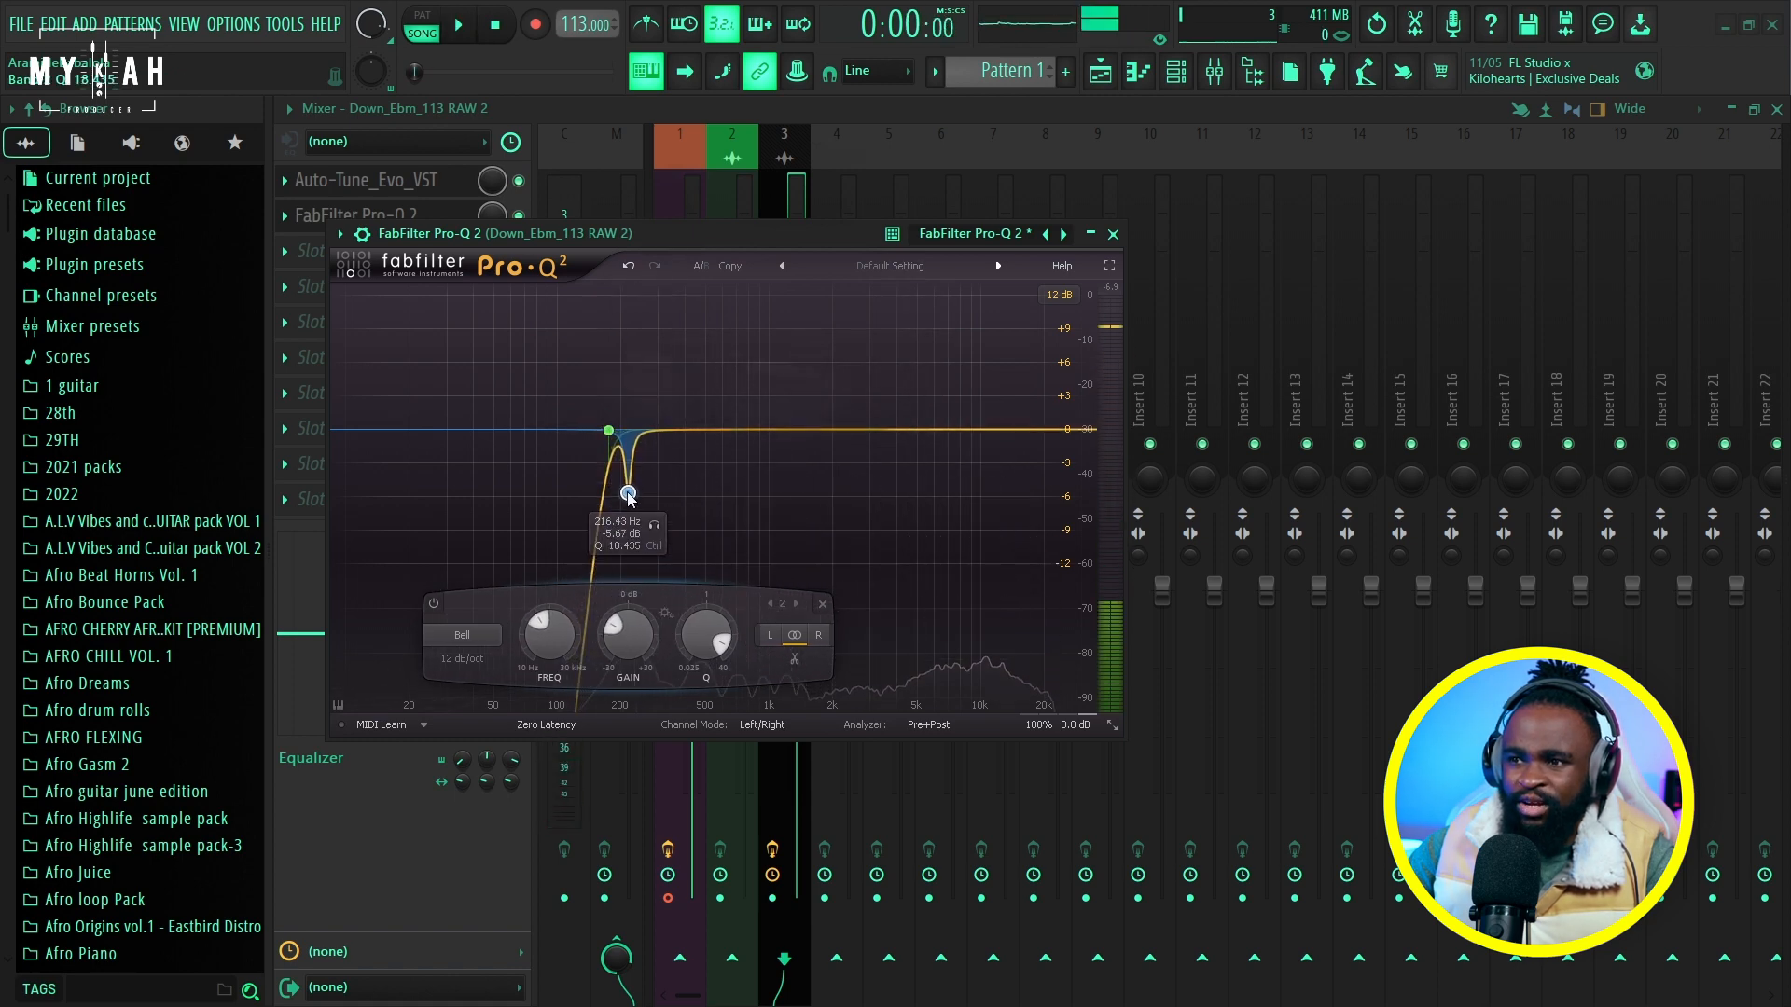
key(space)
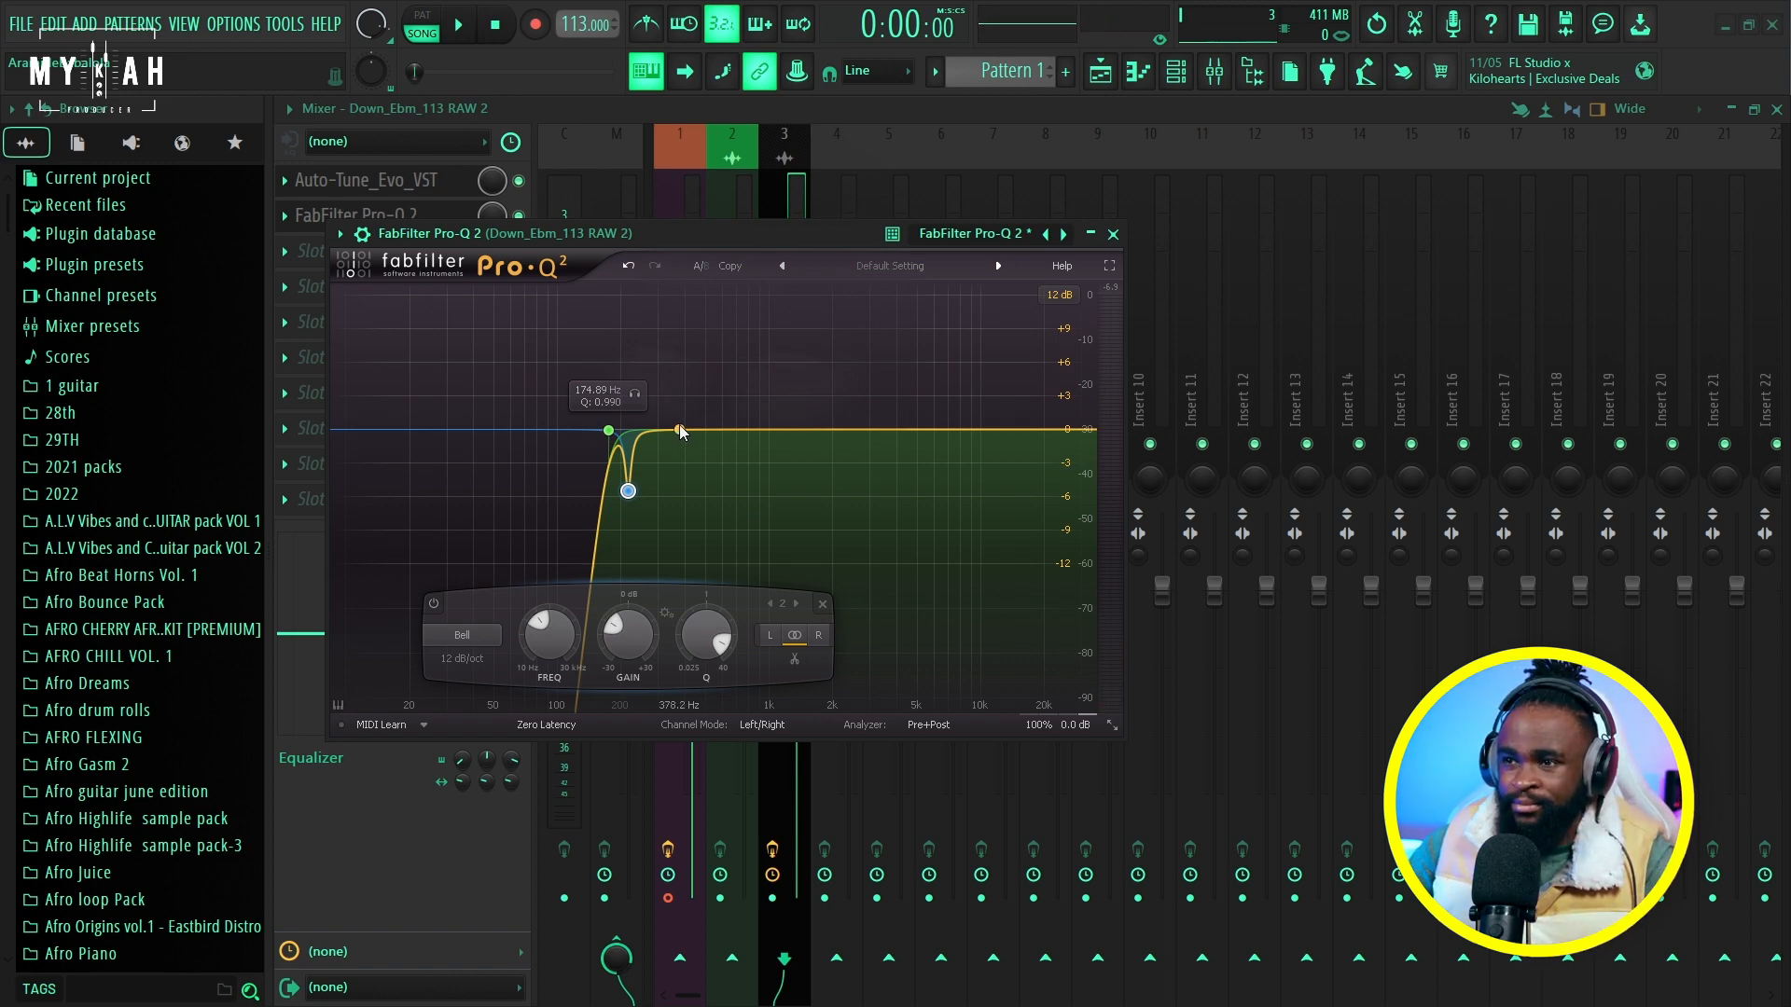
Add narrow bell cuts at about 436 Hz (-4.58 dB, Q 10.3) and about 724 Hz (-4.92 dB, Q 11.1).
drag(679, 431, 692, 478)
scroll(692, 479, down, 5)
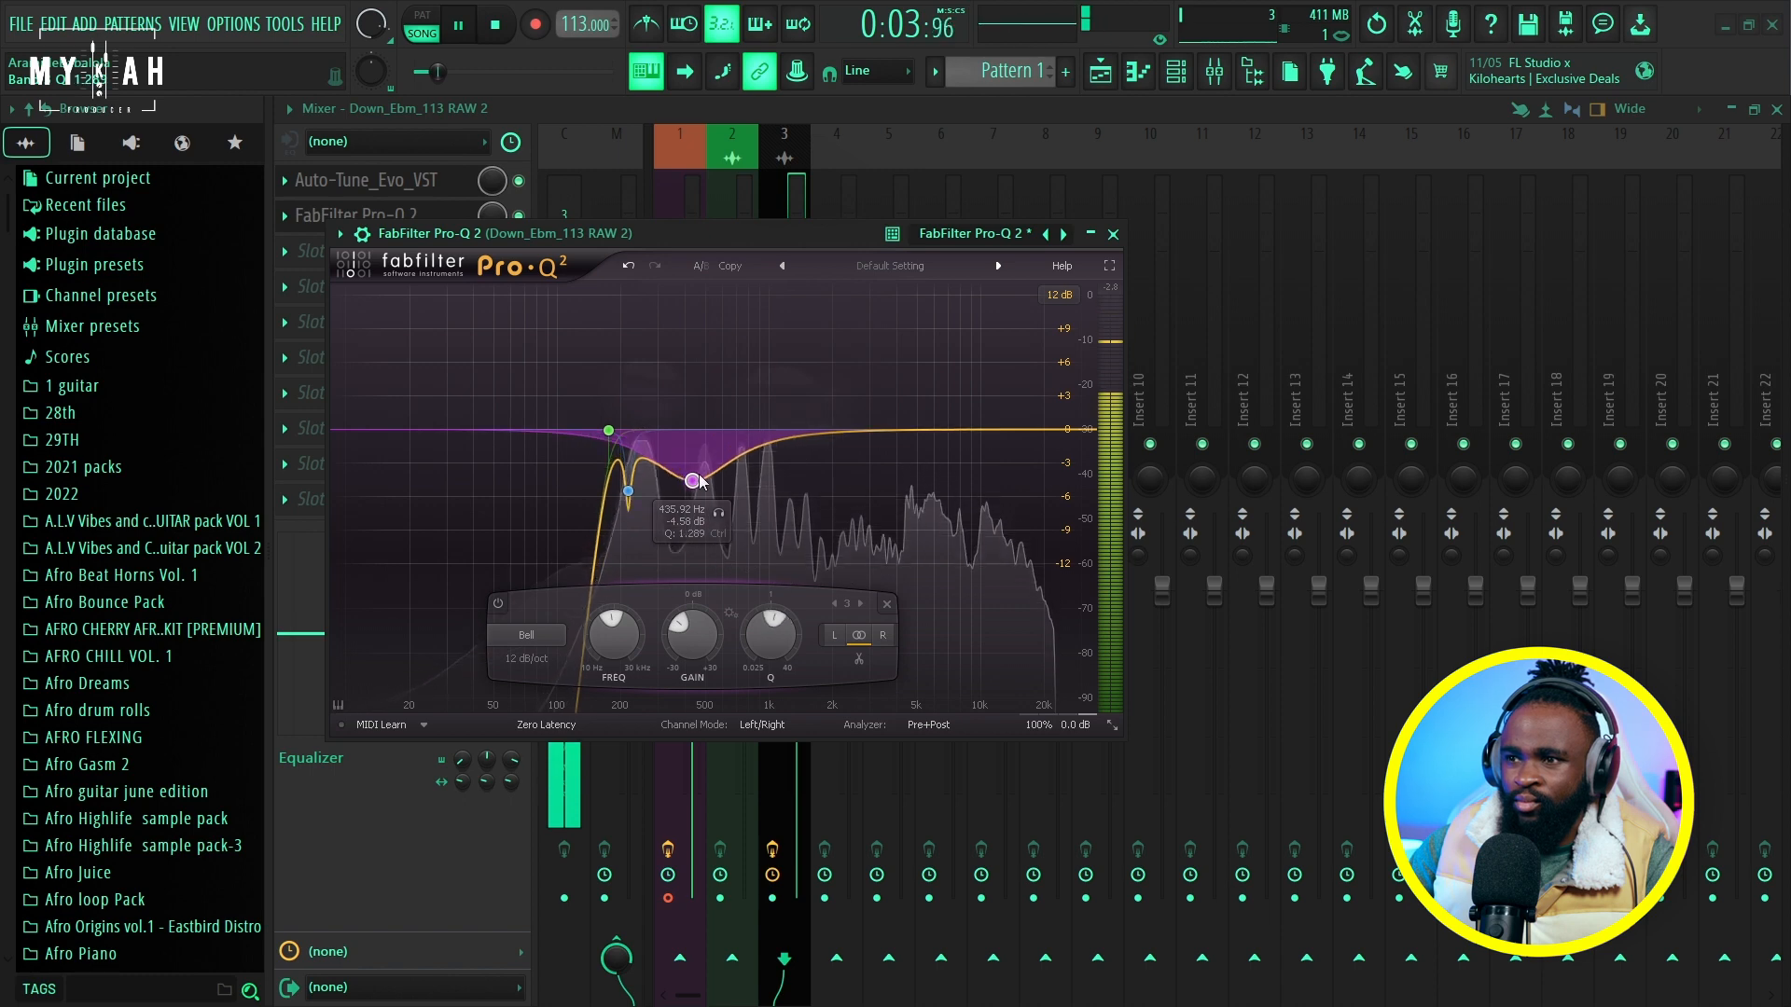
scroll(692, 481, up, 5)
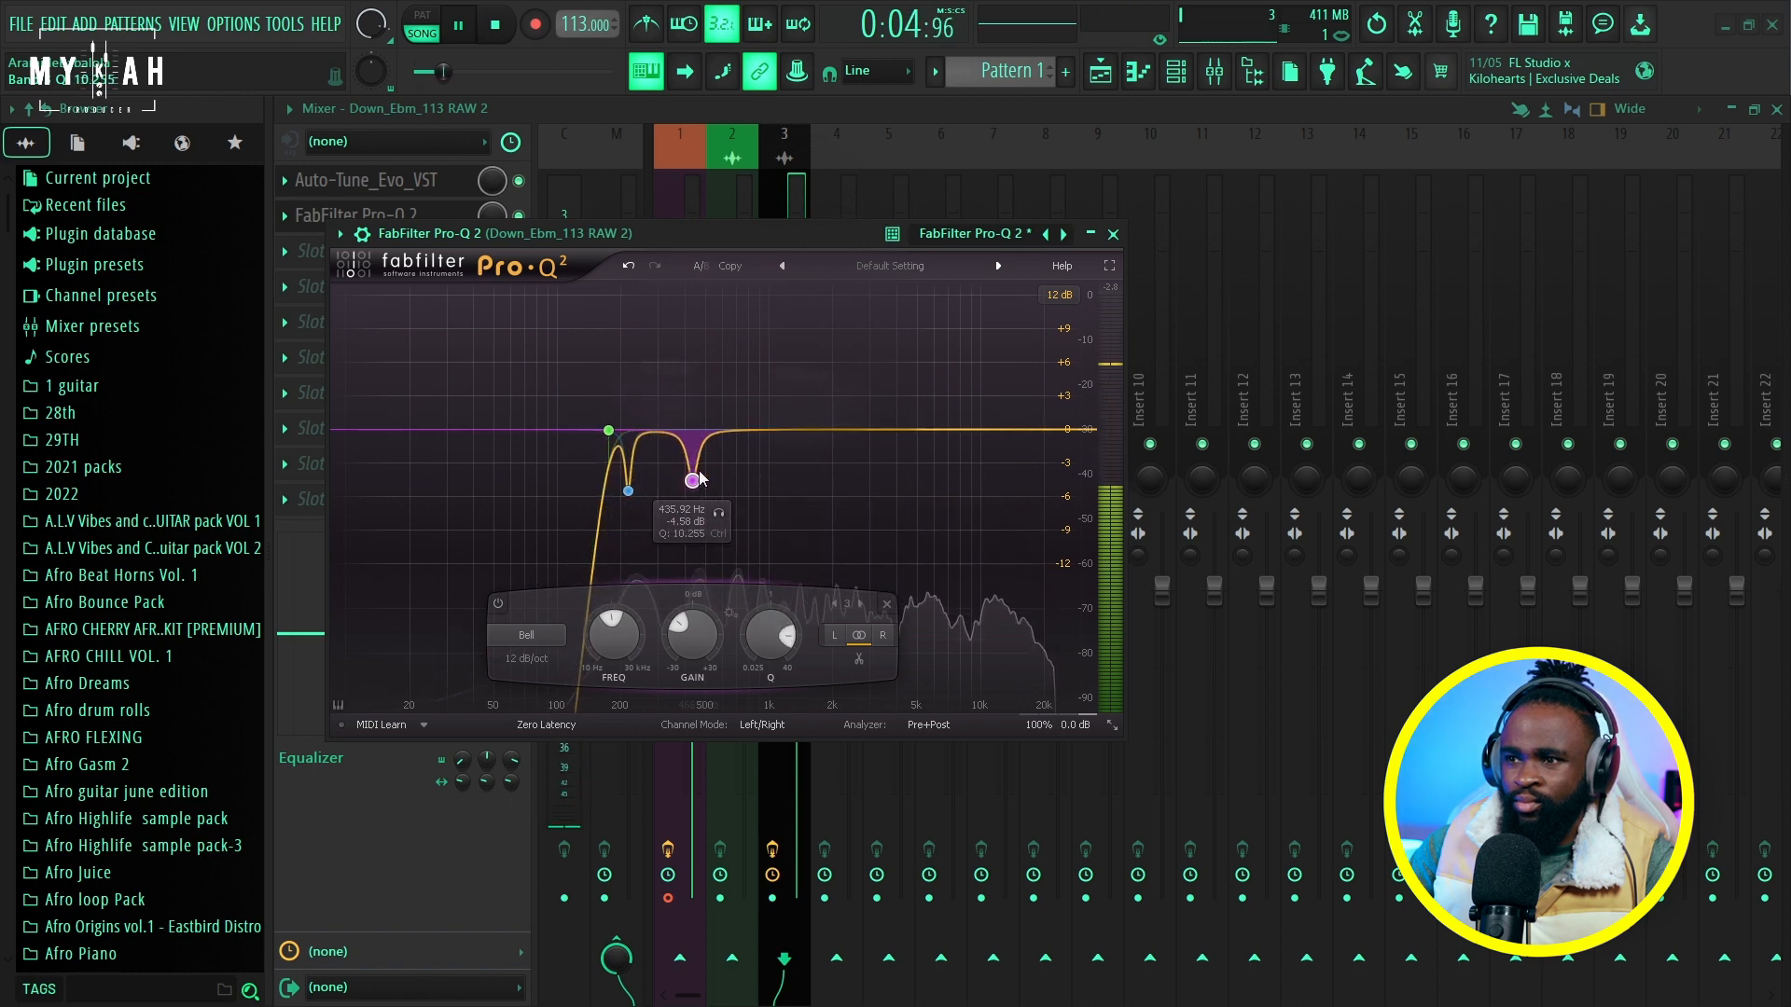
click(739, 420)
drag(739, 420, 740, 499)
scroll(740, 499, up, 5)
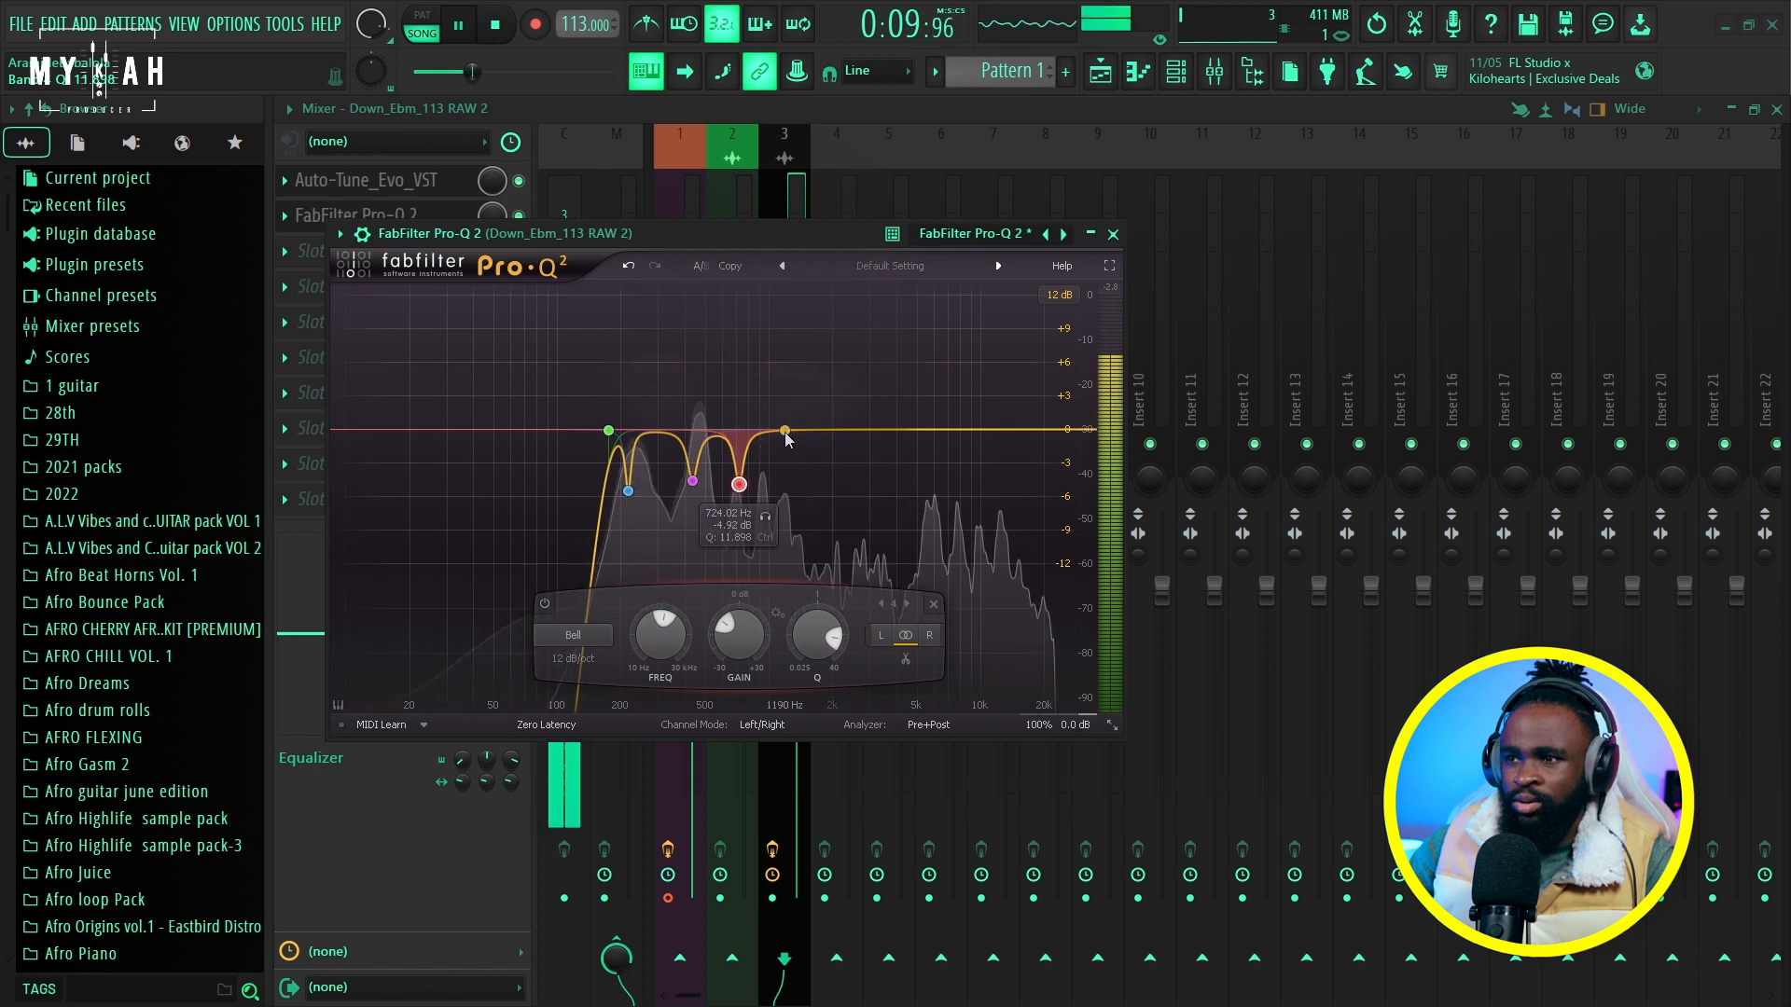
Add a bell cut at about 1265 Hz with -4.58 dB gain and Q 7.06, and audition the vocal.
drag(791, 429, 789, 479)
scroll(800, 403, up, 4)
key(space)
click(820, 347)
key(space)
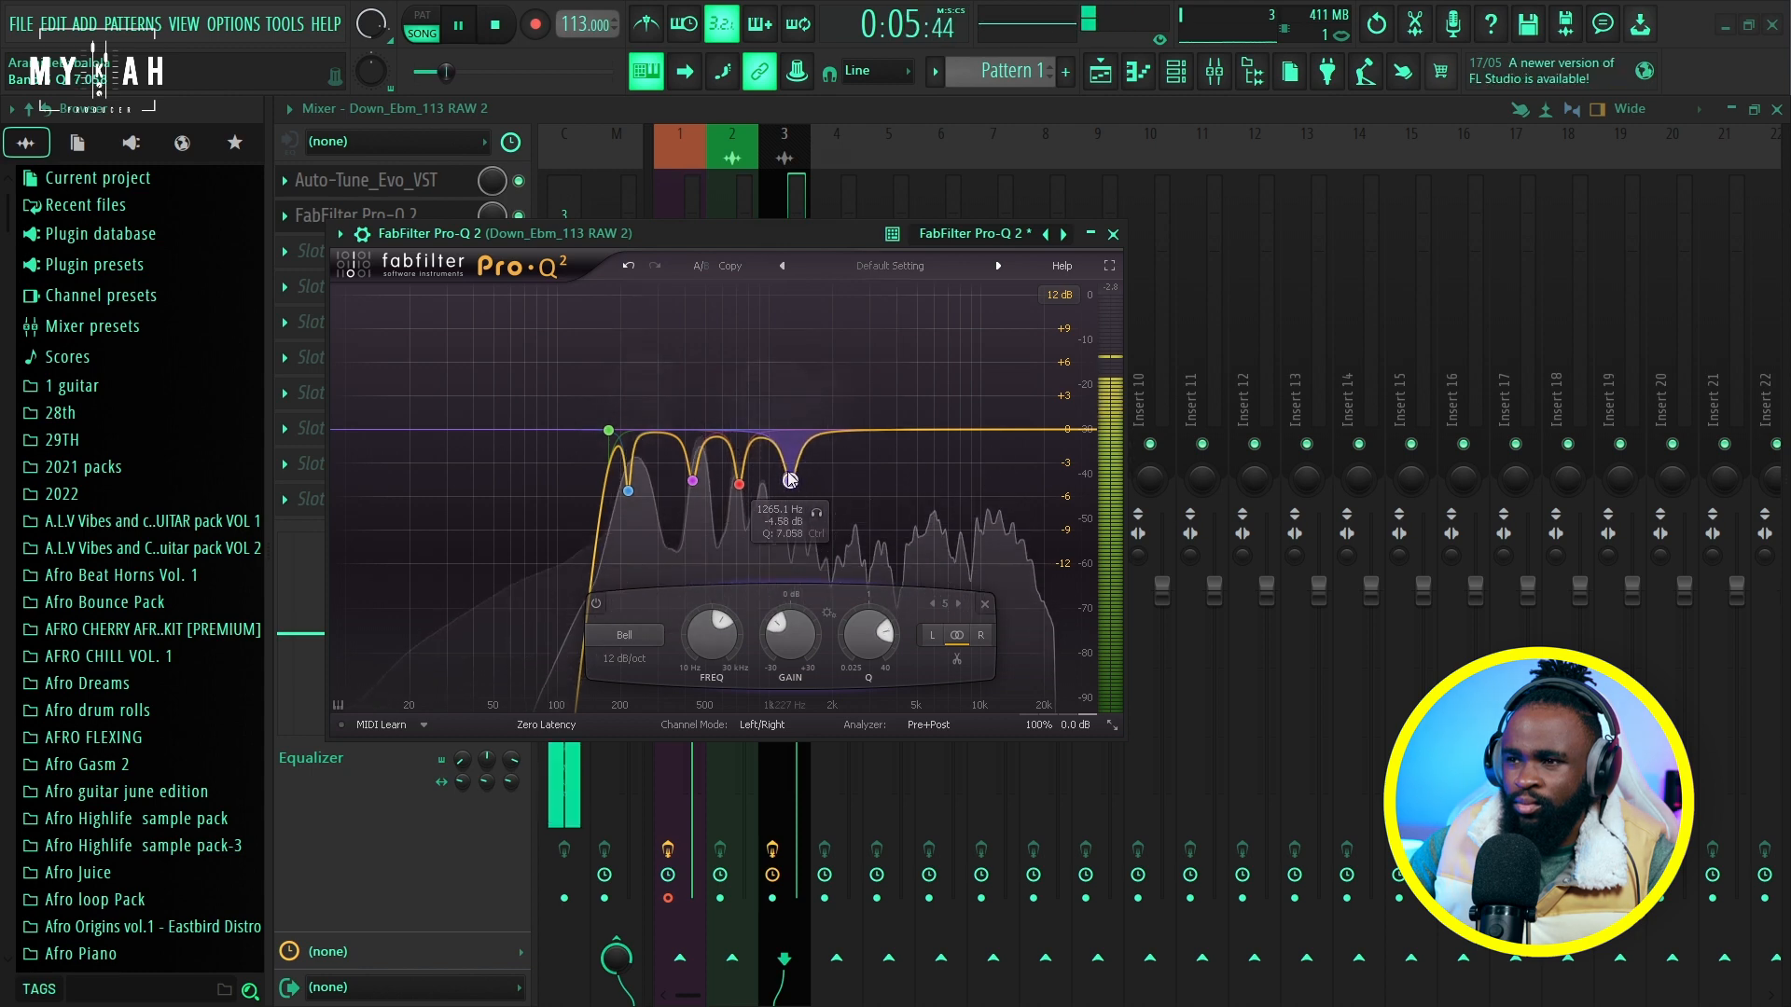
Add a gentle bell cut at about 5976 Hz with -2.17 dB gain and Q 5.3 while listening to the vocal.
drag(854, 425, 923, 452)
click(925, 358)
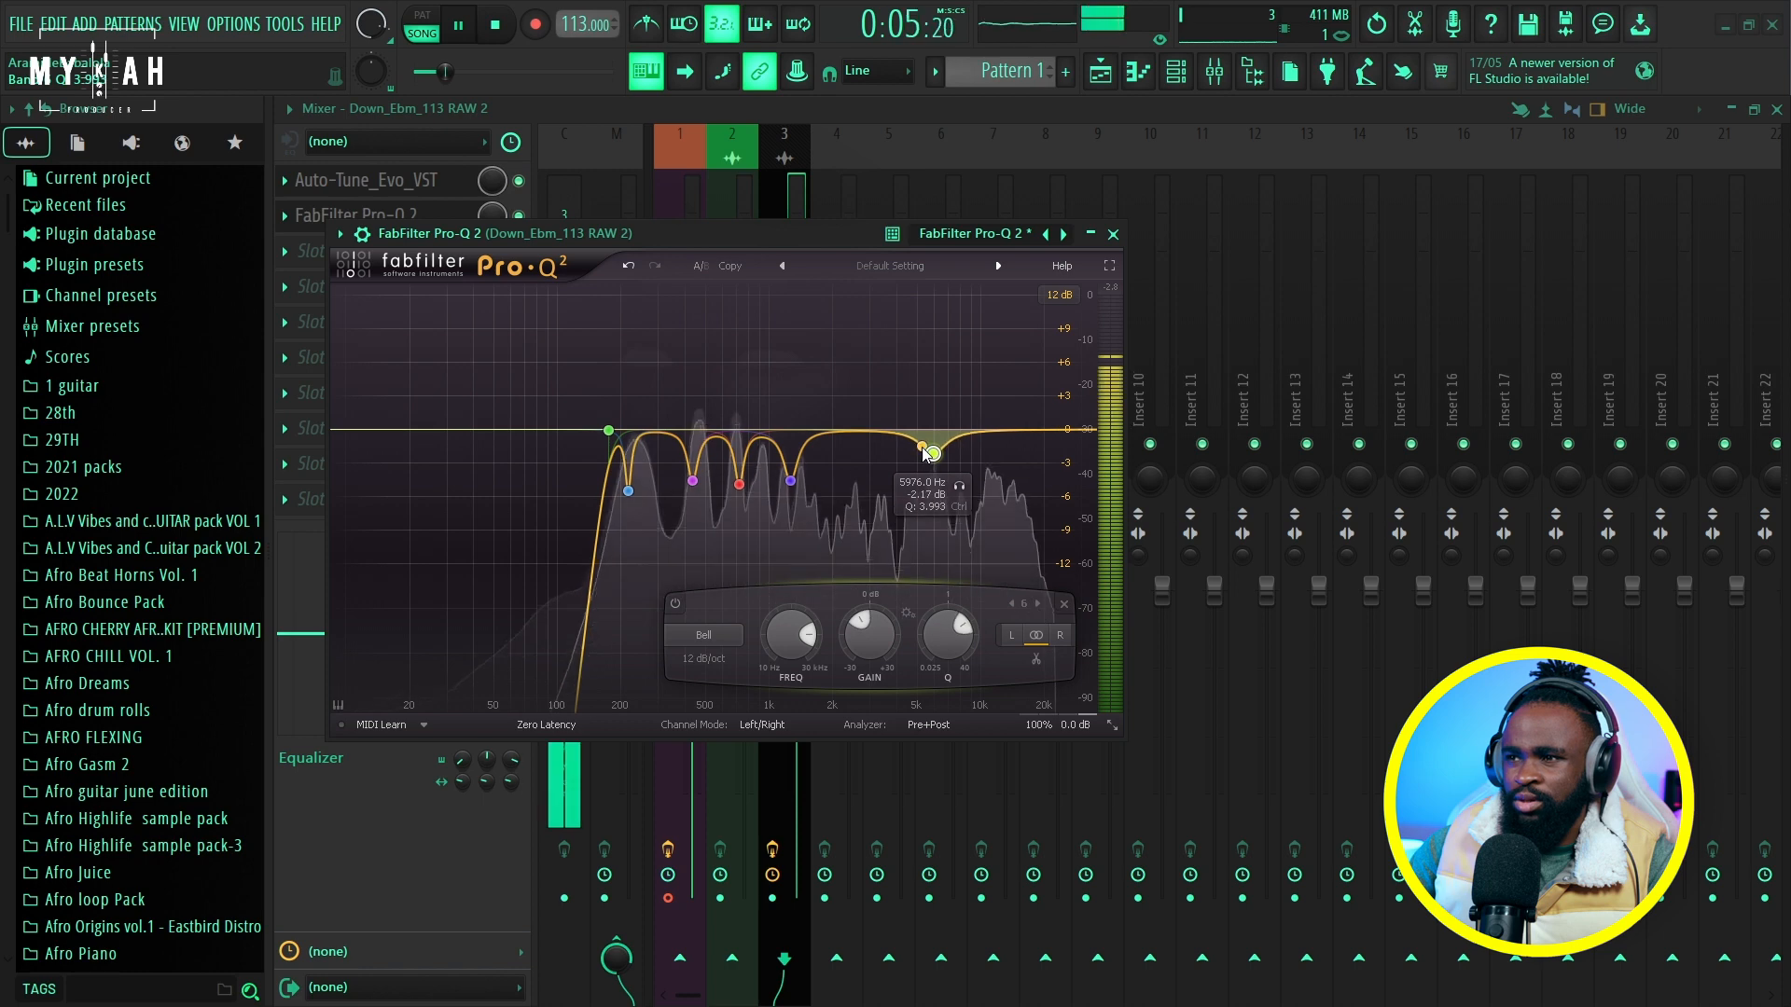
scroll(933, 457, up, 1)
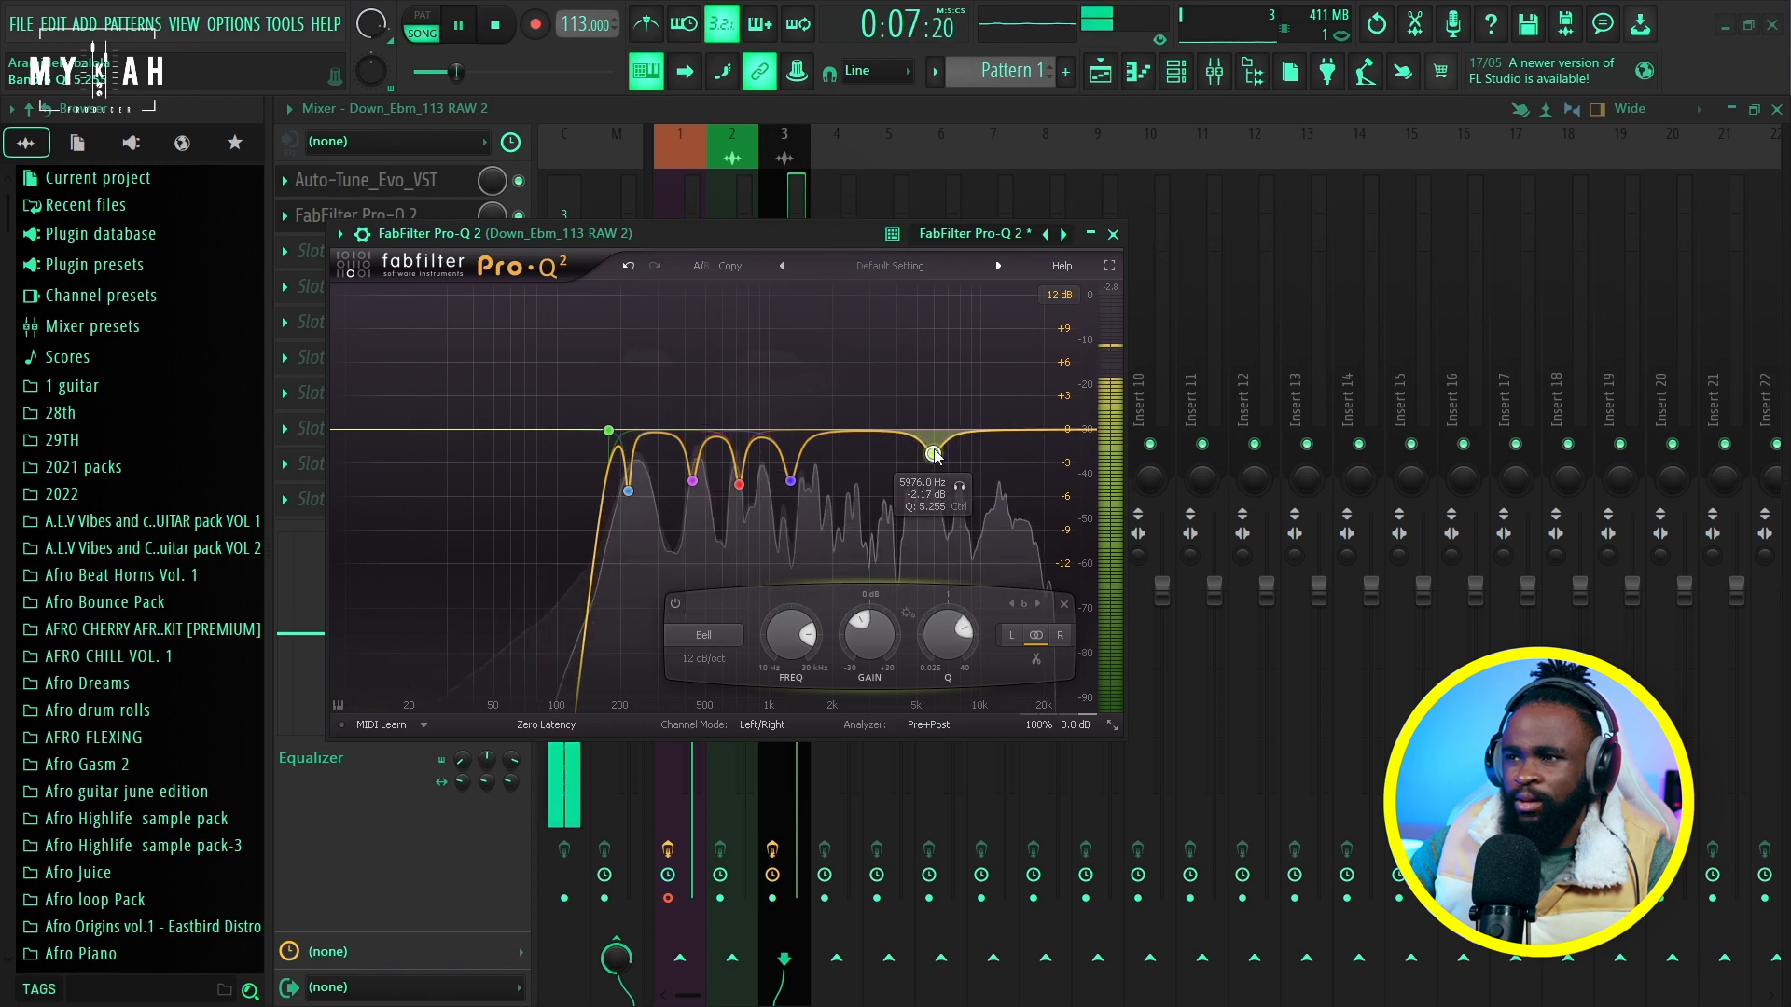
key(space)
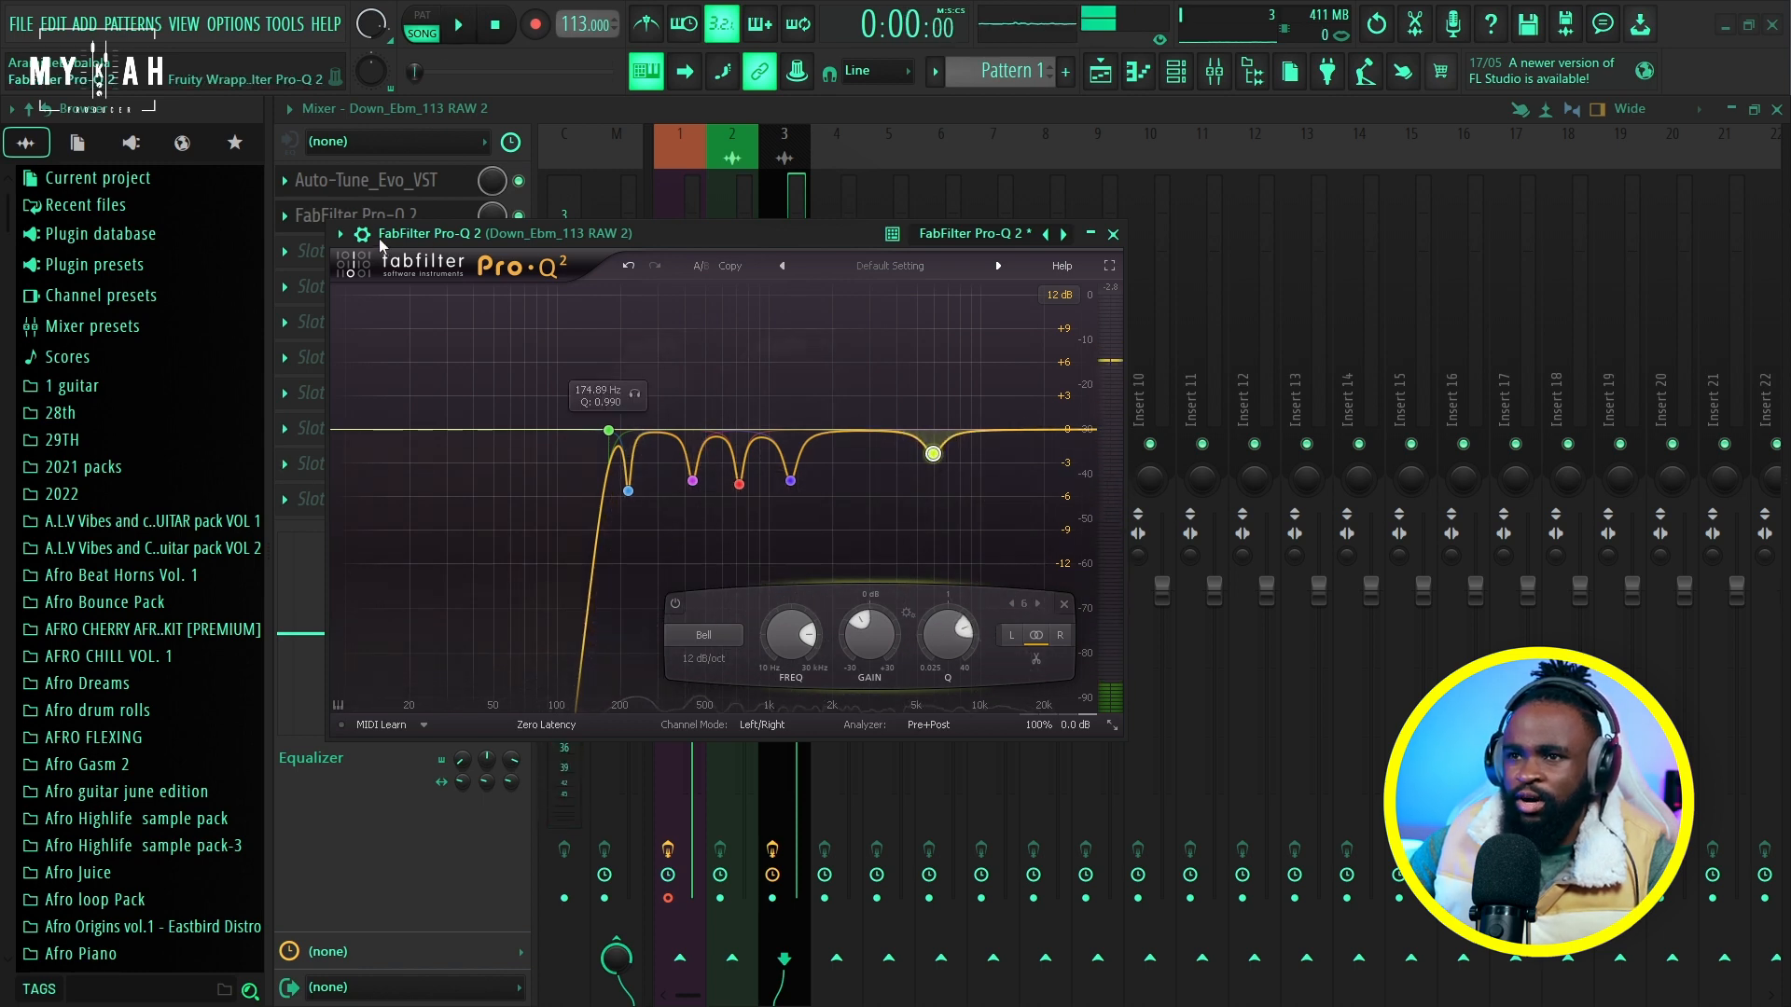
Compare the vocal with and without the EQ using the on/off switch in the Pro-Q 2 wrapper settings.
click(363, 234)
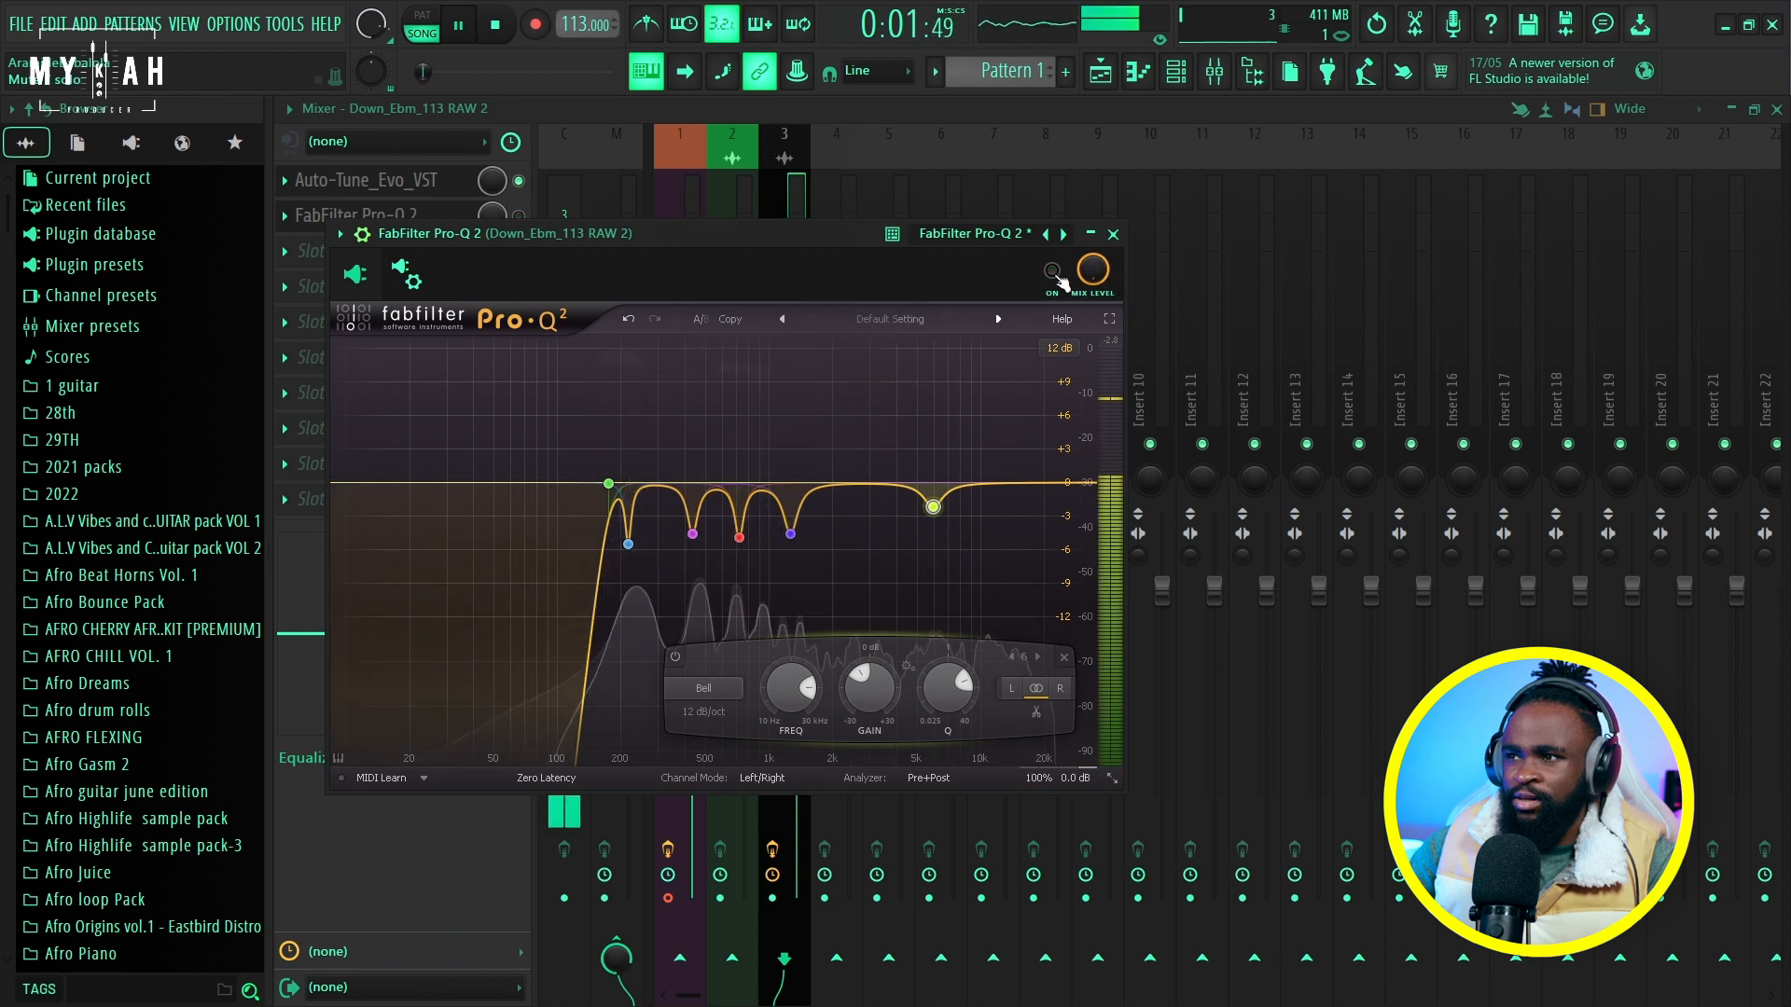
click(902, 110)
key(space)
Unmute the Down_Ebm_113 beat track in the playlist and audition it with the vocal from the mixer.
click(1100, 73)
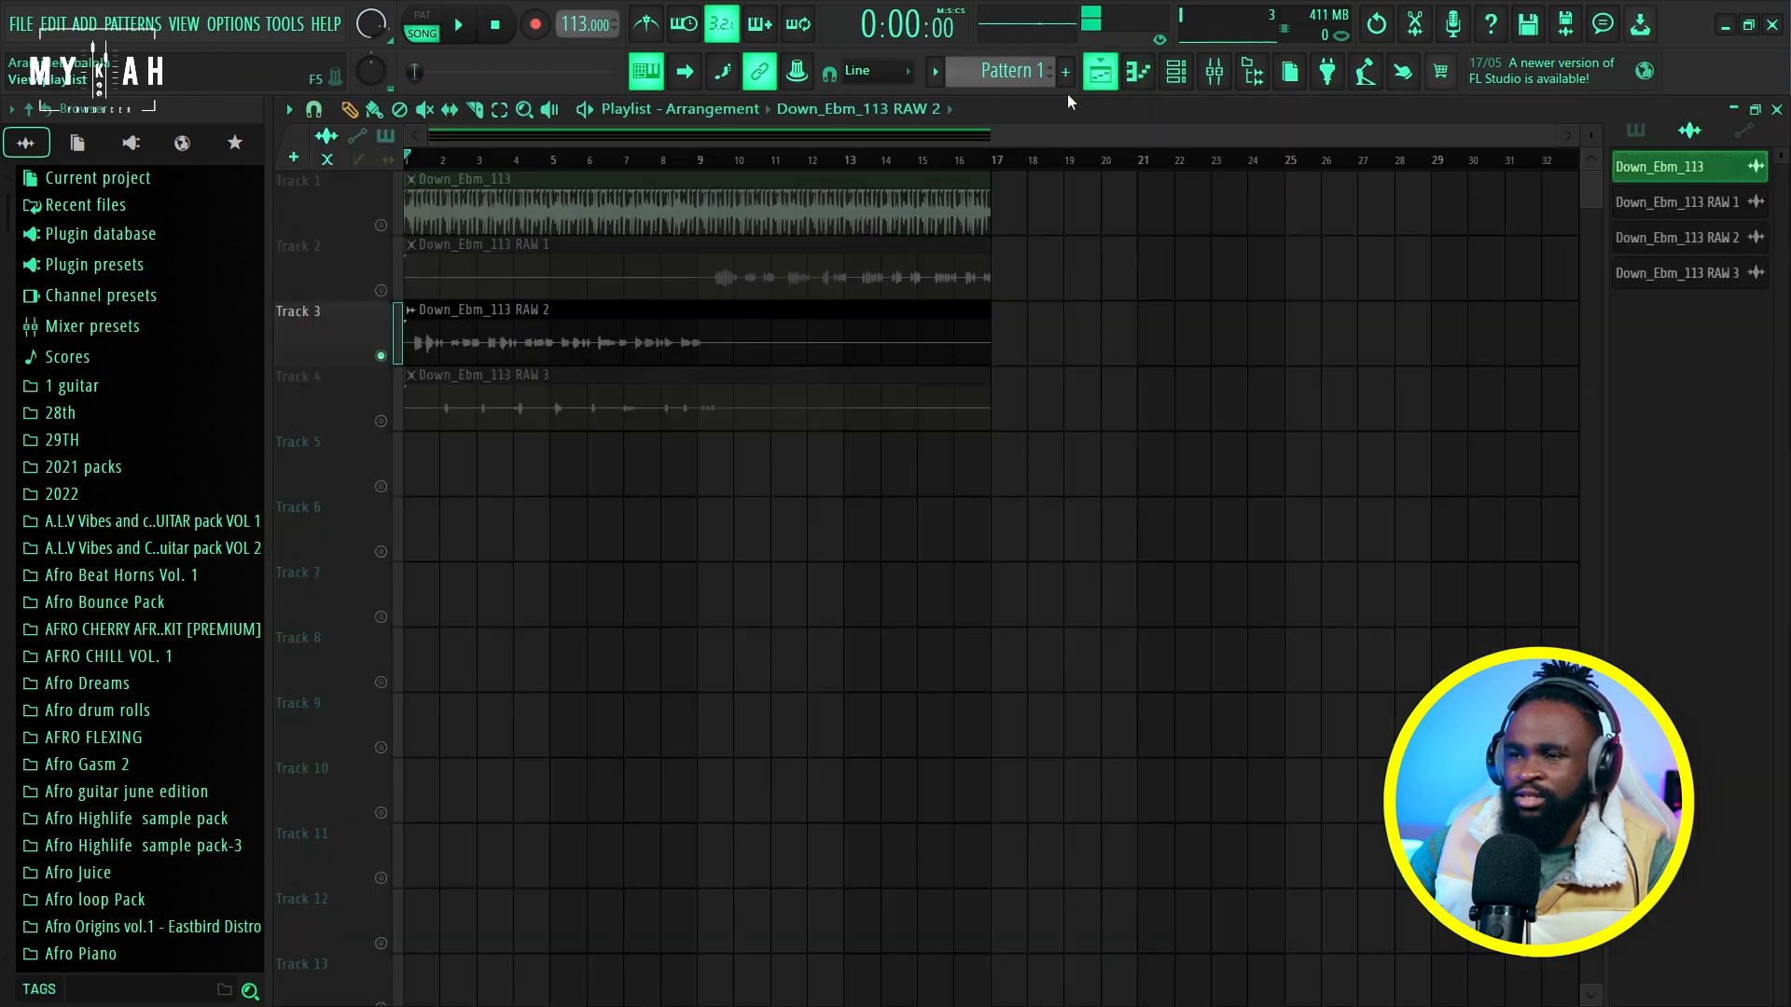
click(383, 225)
key(space)
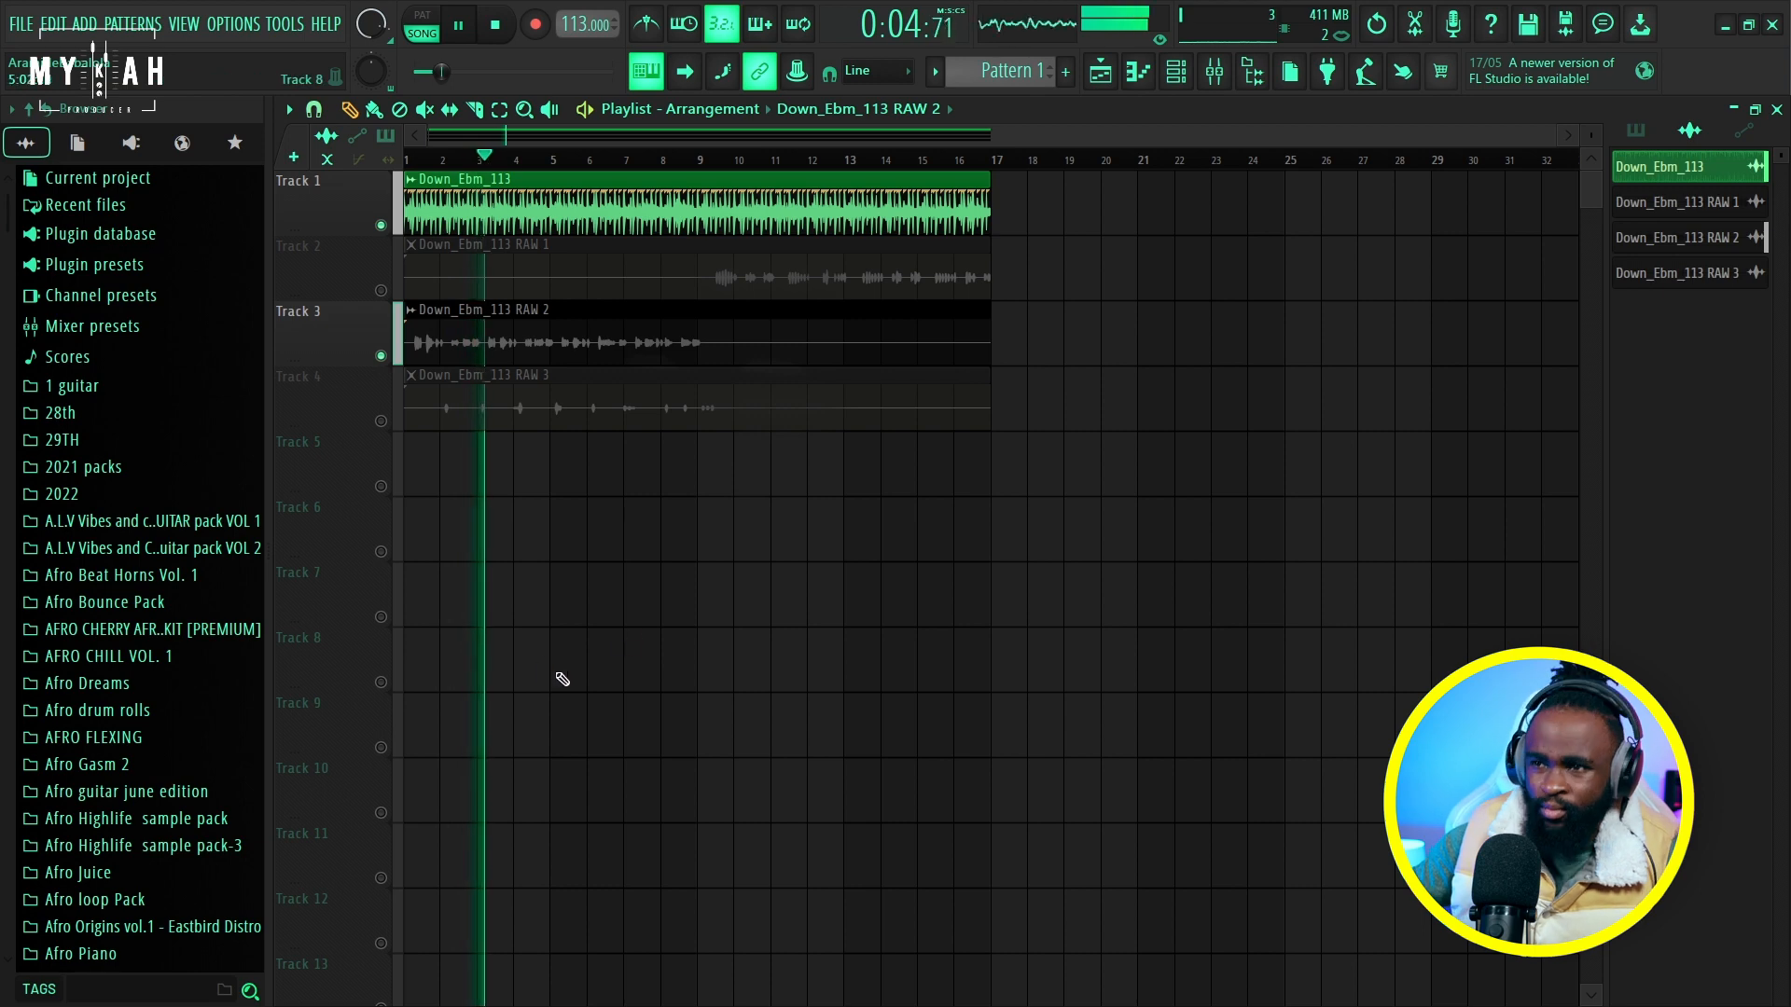
key(F9)
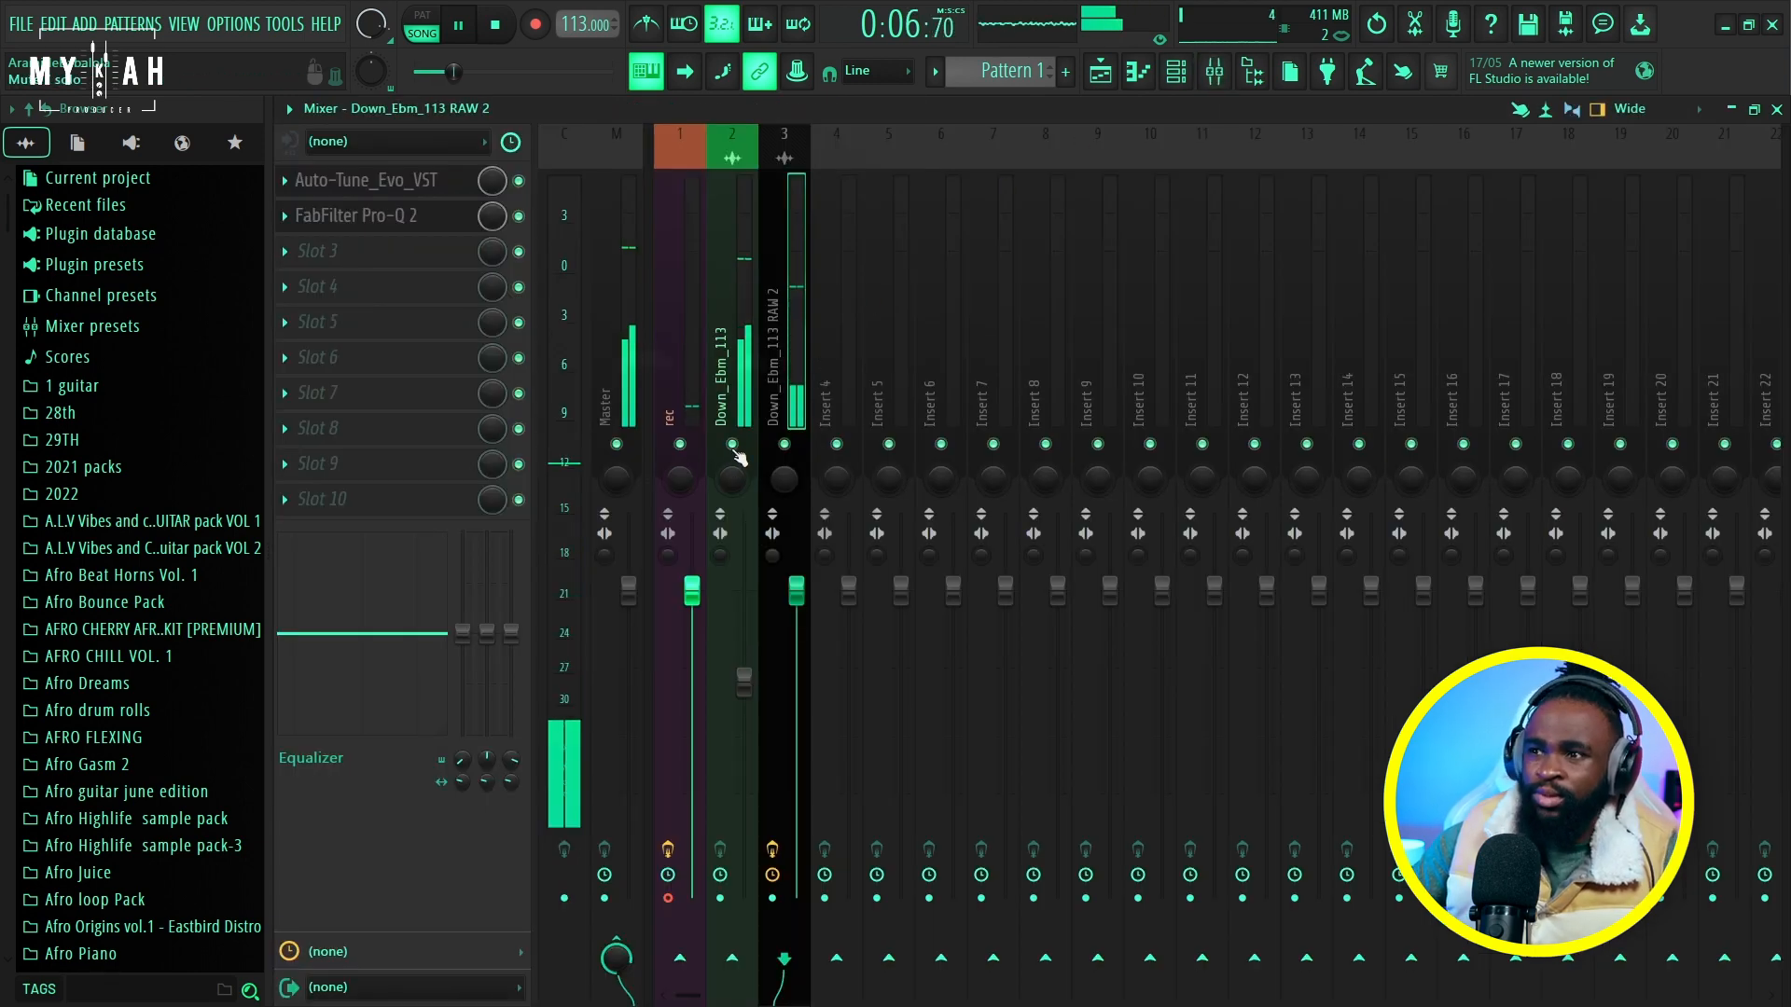
key(space)
Load FabFilter Pro-C 2 in the third effect slot of the RAW 2 mixer track.
click(375, 254)
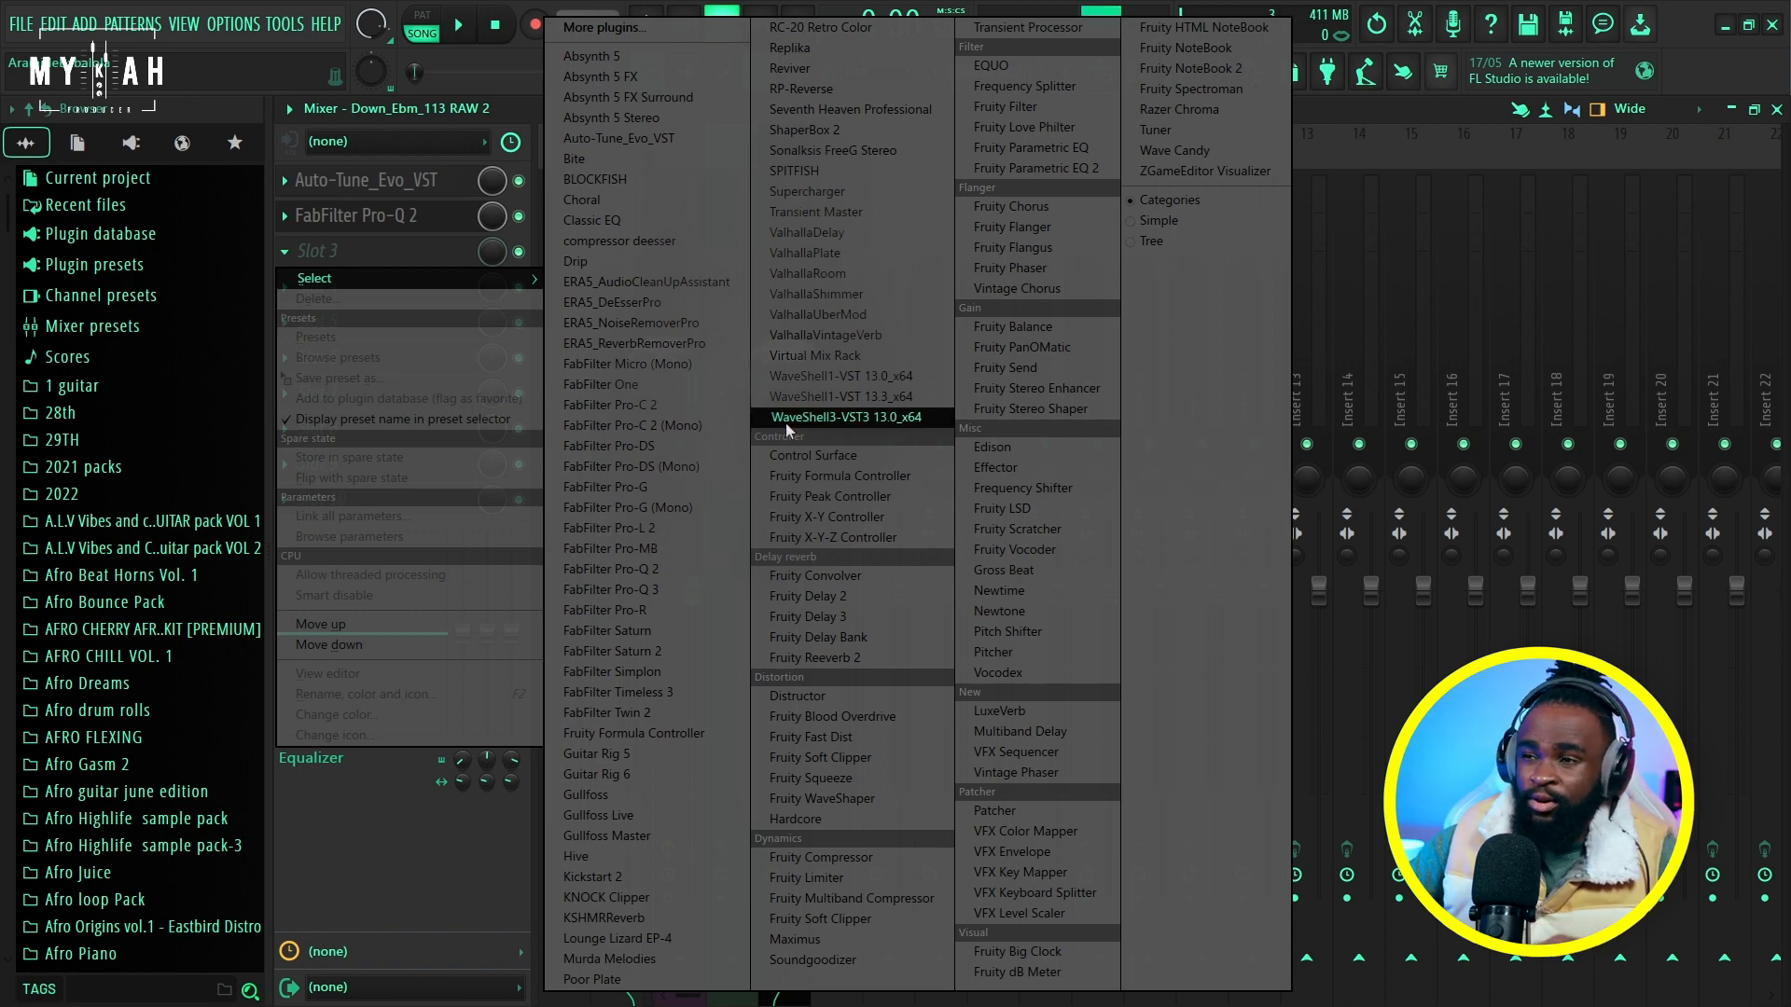
click(668, 411)
drag(595, 265, 556, 290)
Adjust the compressor's threshold and ratio, set the attack to 0.96 ms and shorten the release while auditioning.
drag(377, 554, 377, 551)
drag(498, 558, 498, 560)
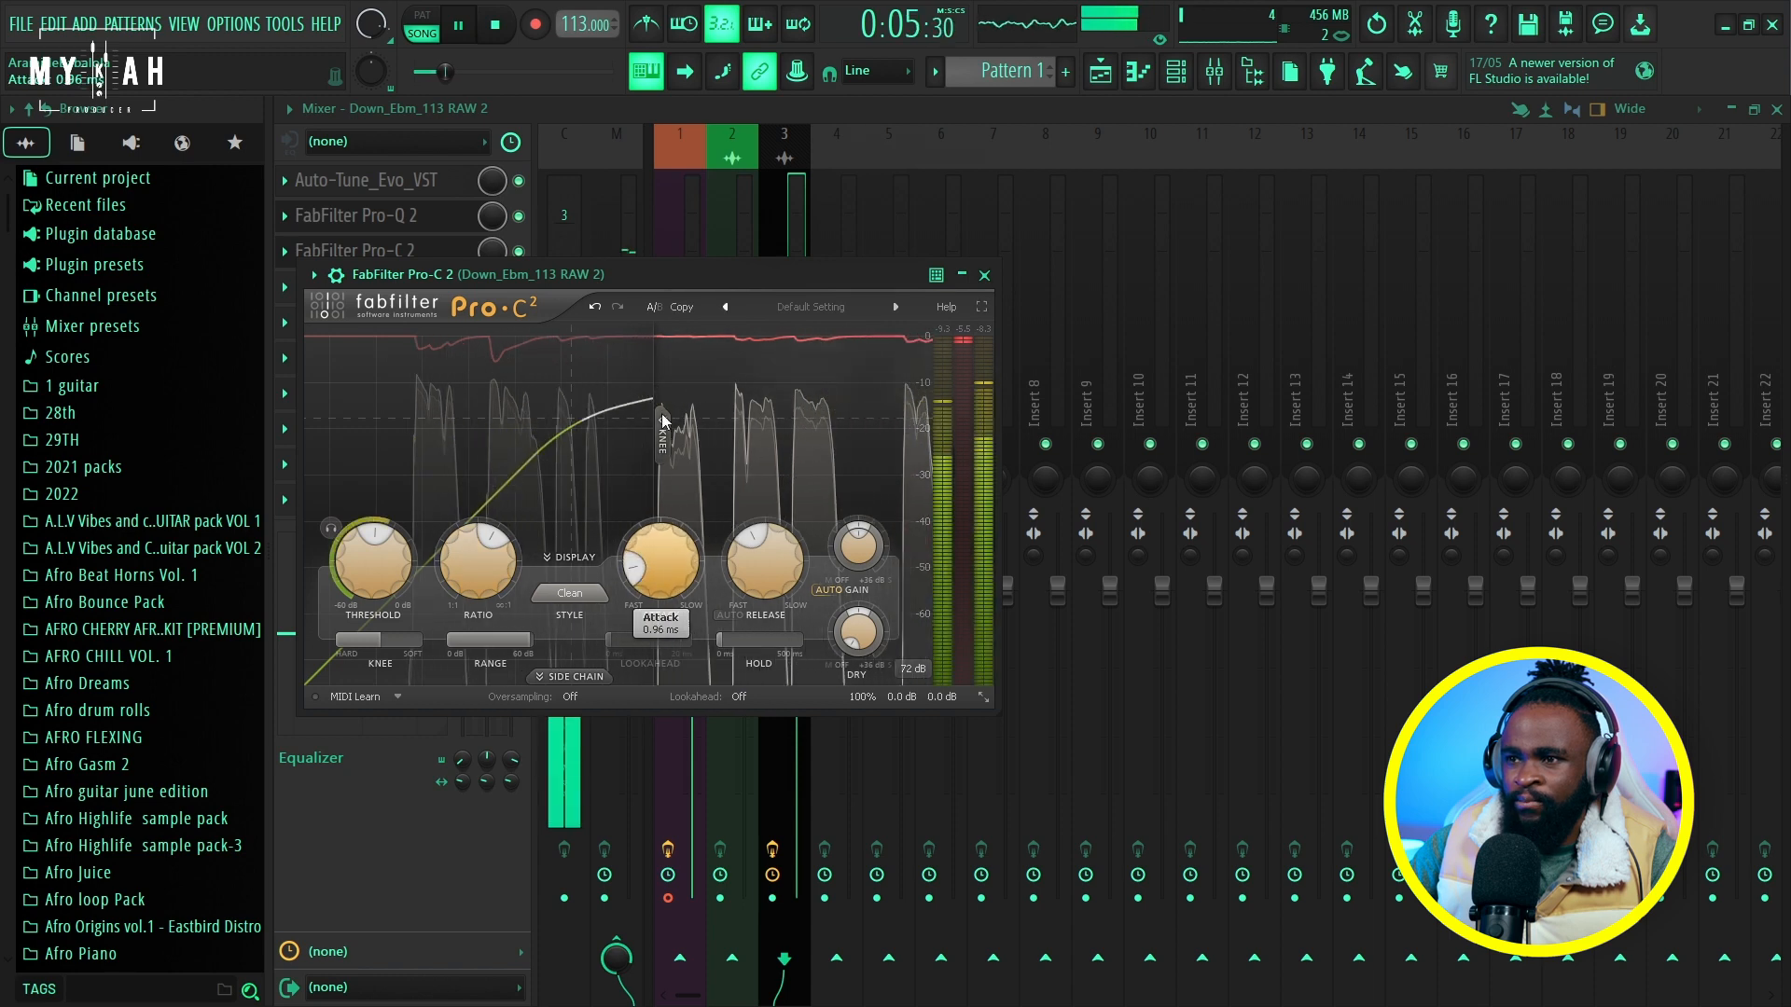
key(space)
drag(664, 278, 719, 272)
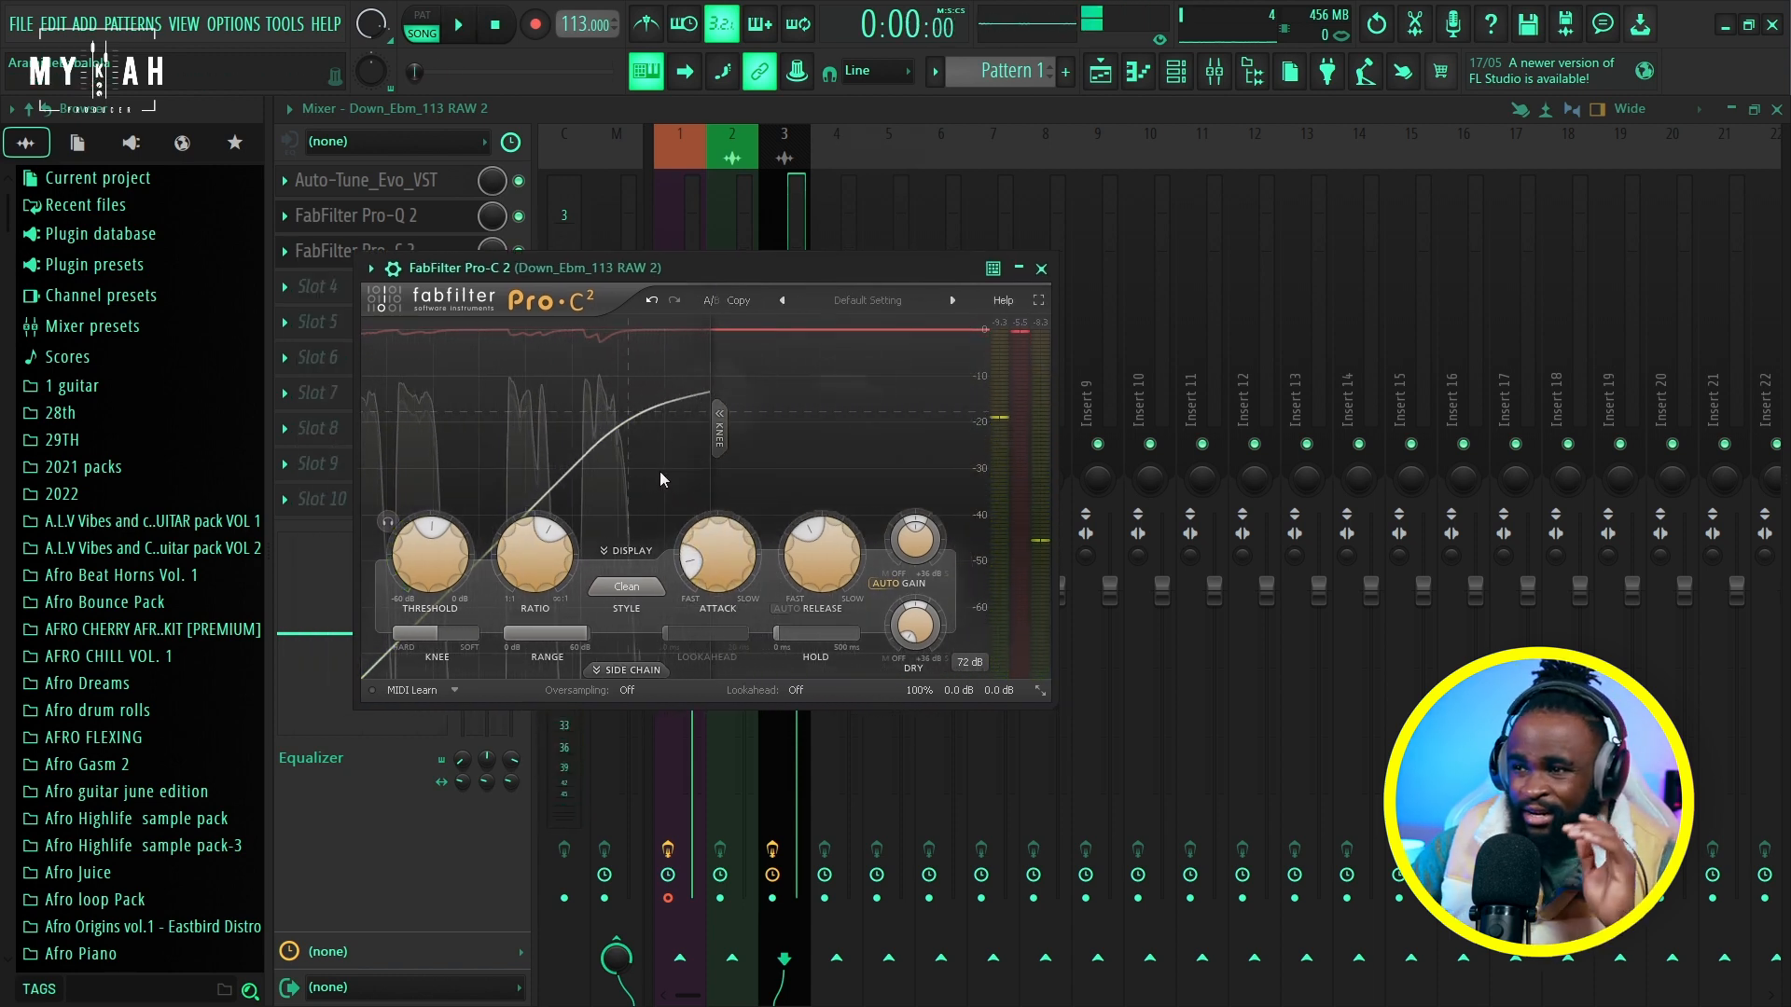
drag(802, 540, 798, 557)
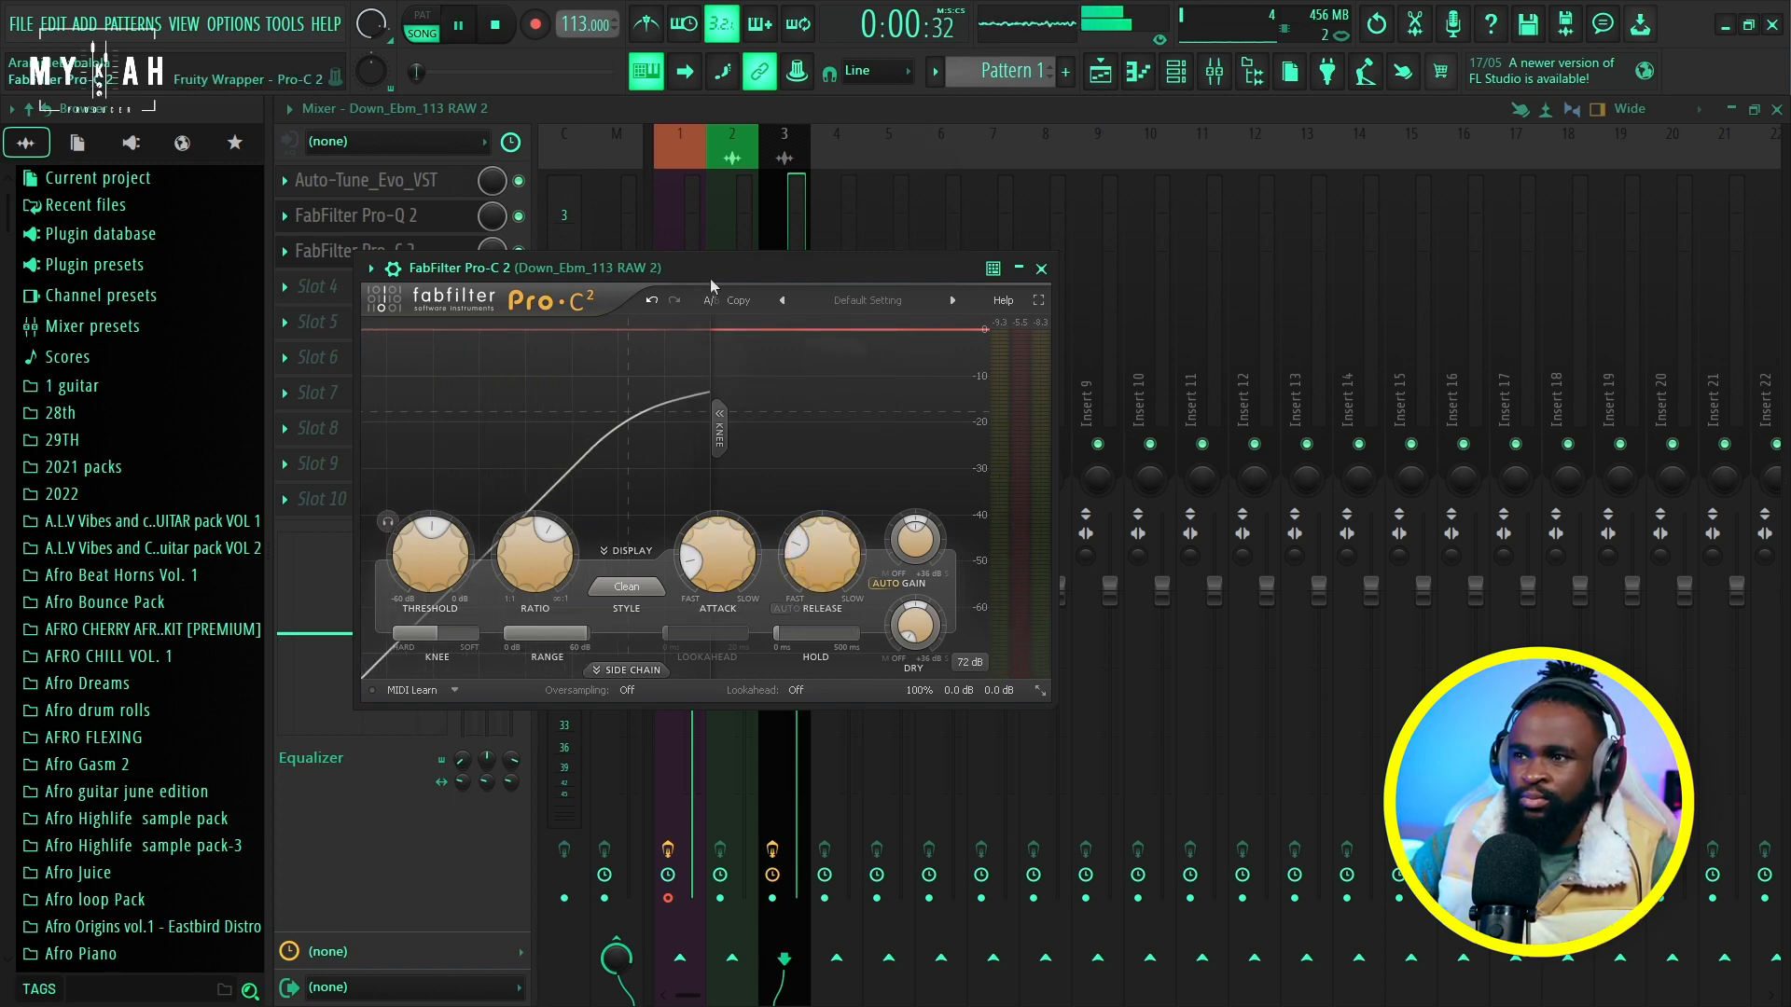
Listen to the compressed vocal over the beat, checking the gain reduction, the playlist position and the mixer levels.
drag(711, 273, 751, 268)
key(space)
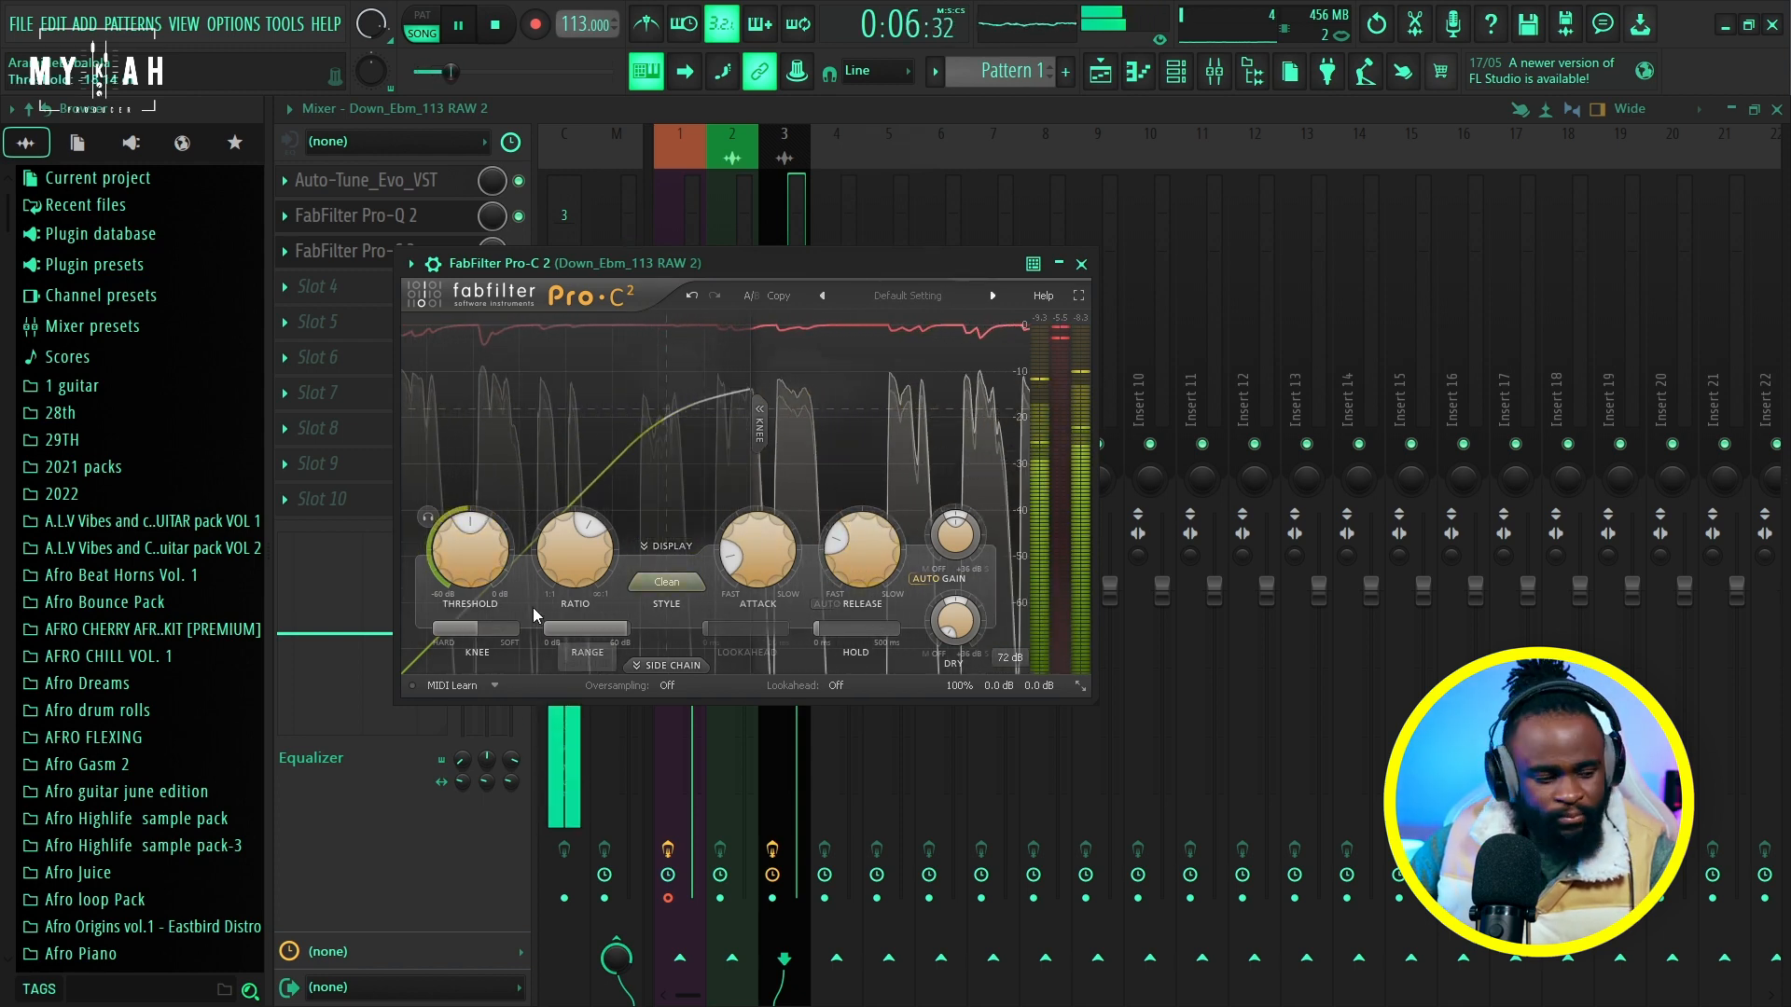
drag(722, 268, 746, 265)
key(space)
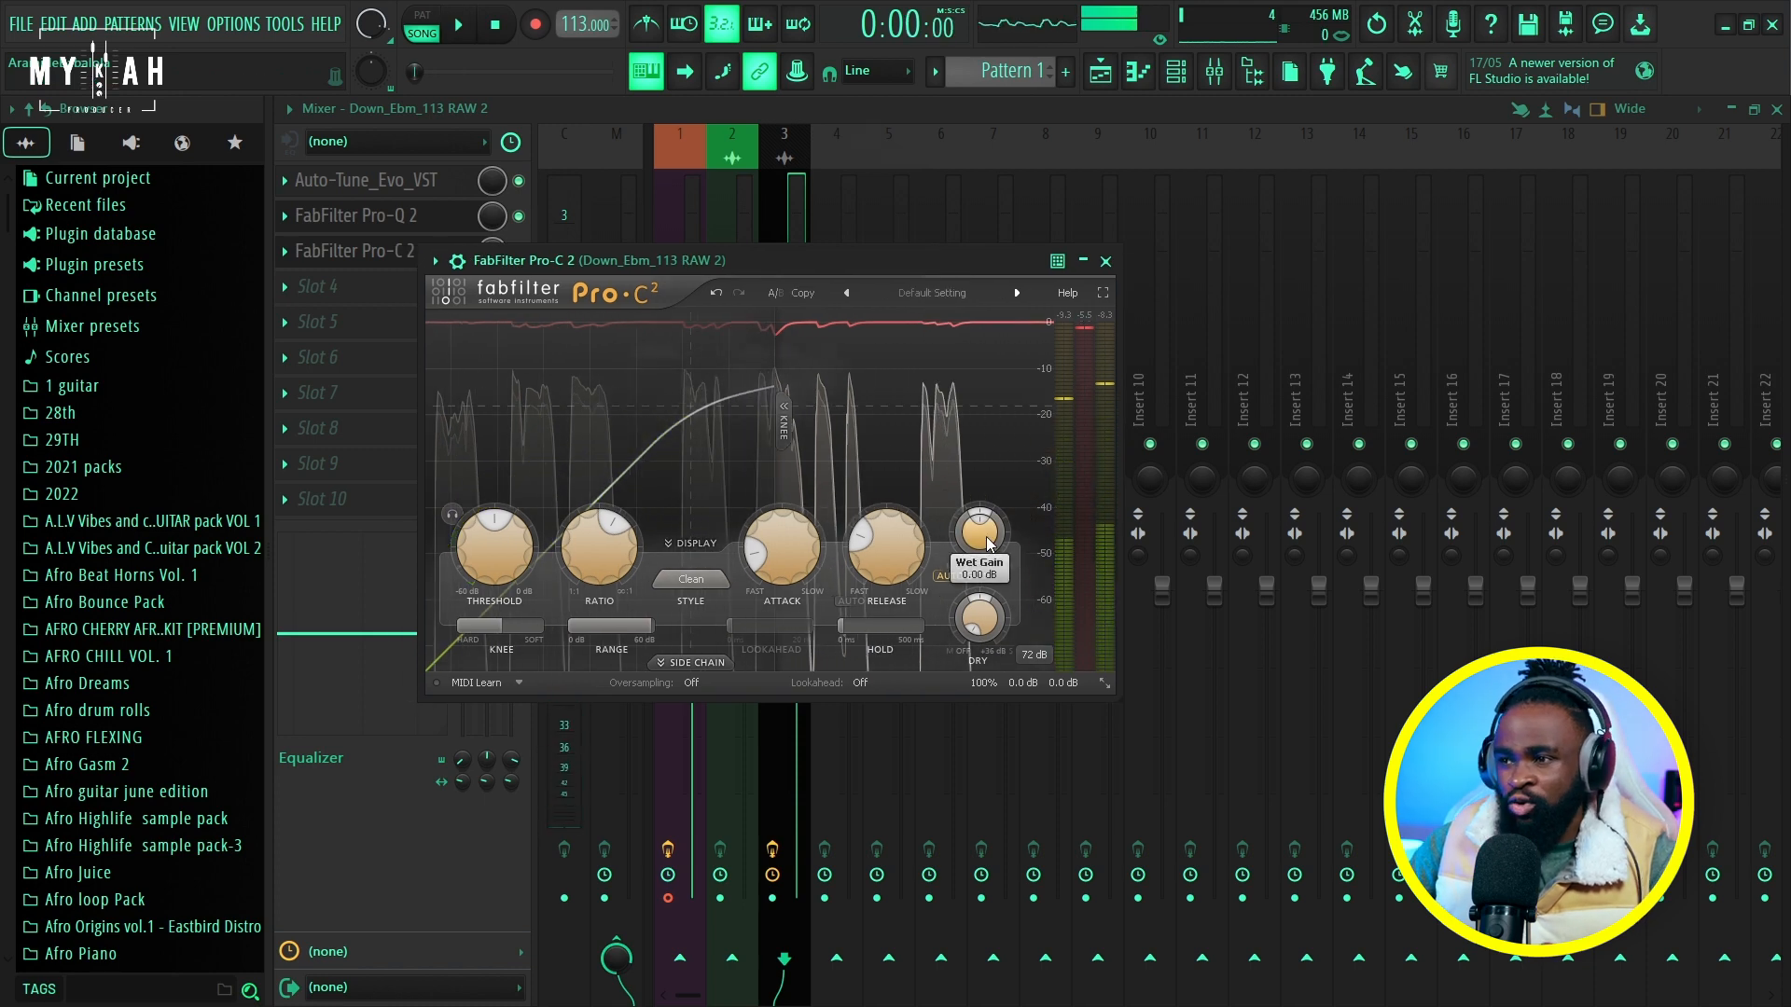
mouse_move(989, 543)
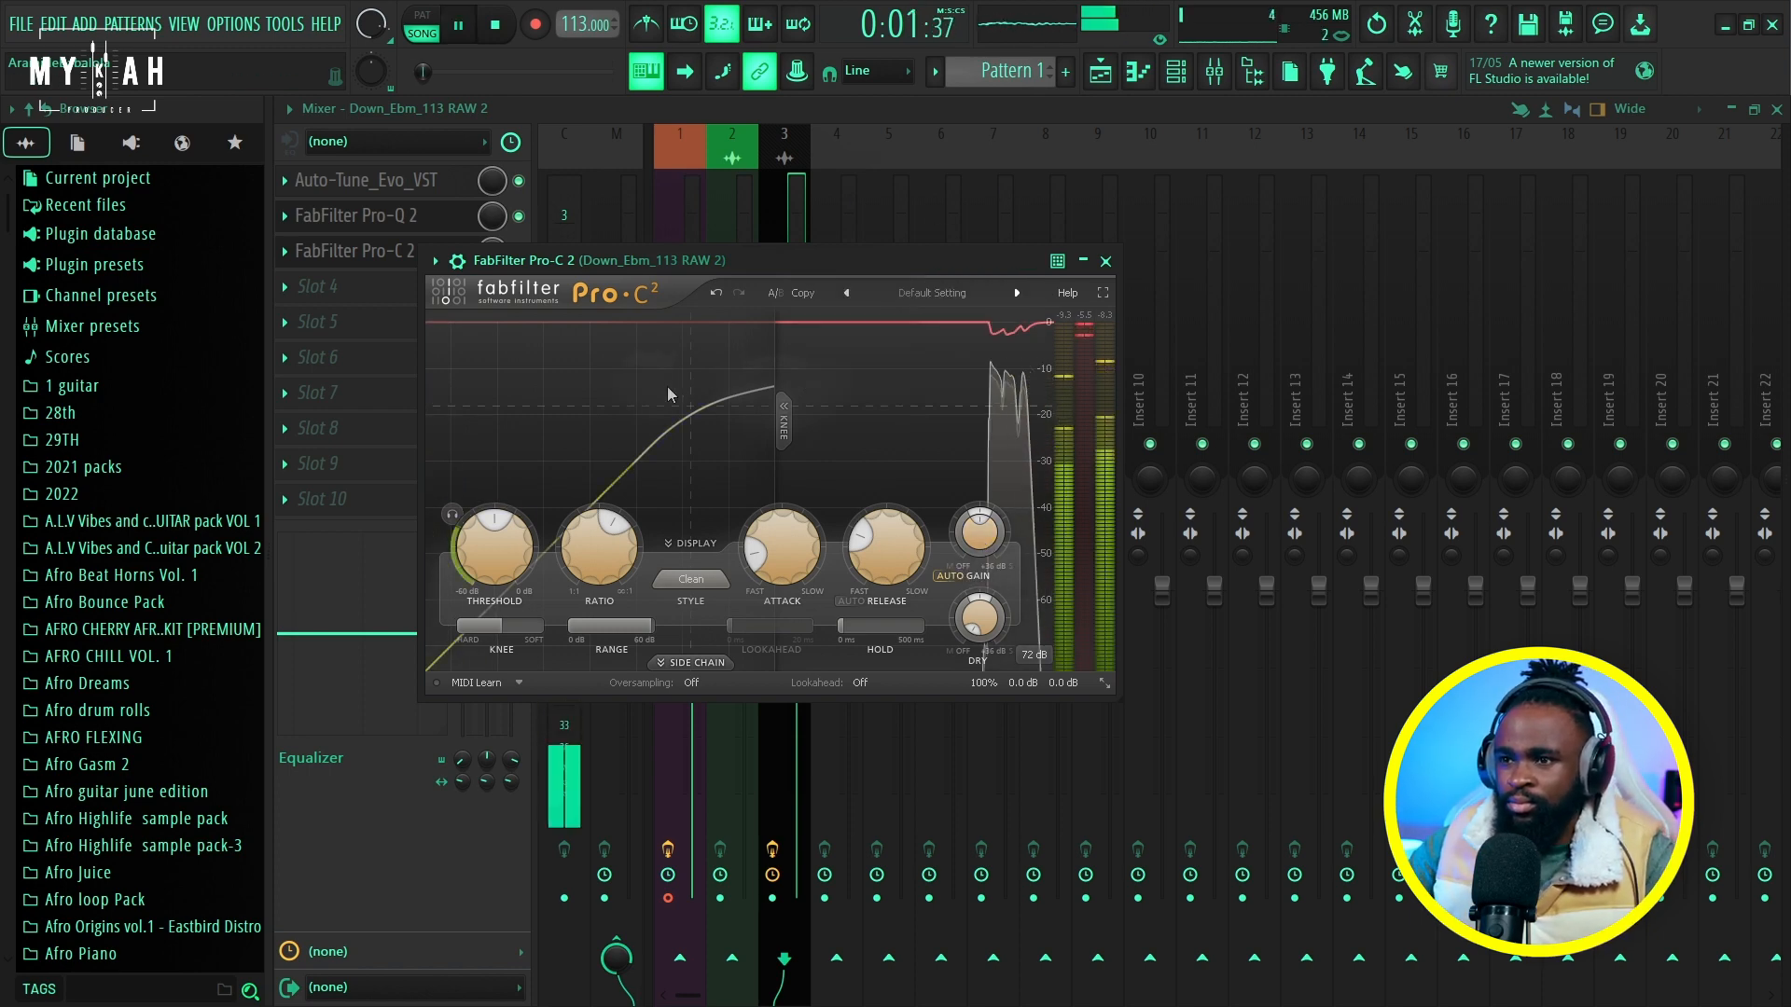
click(1100, 72)
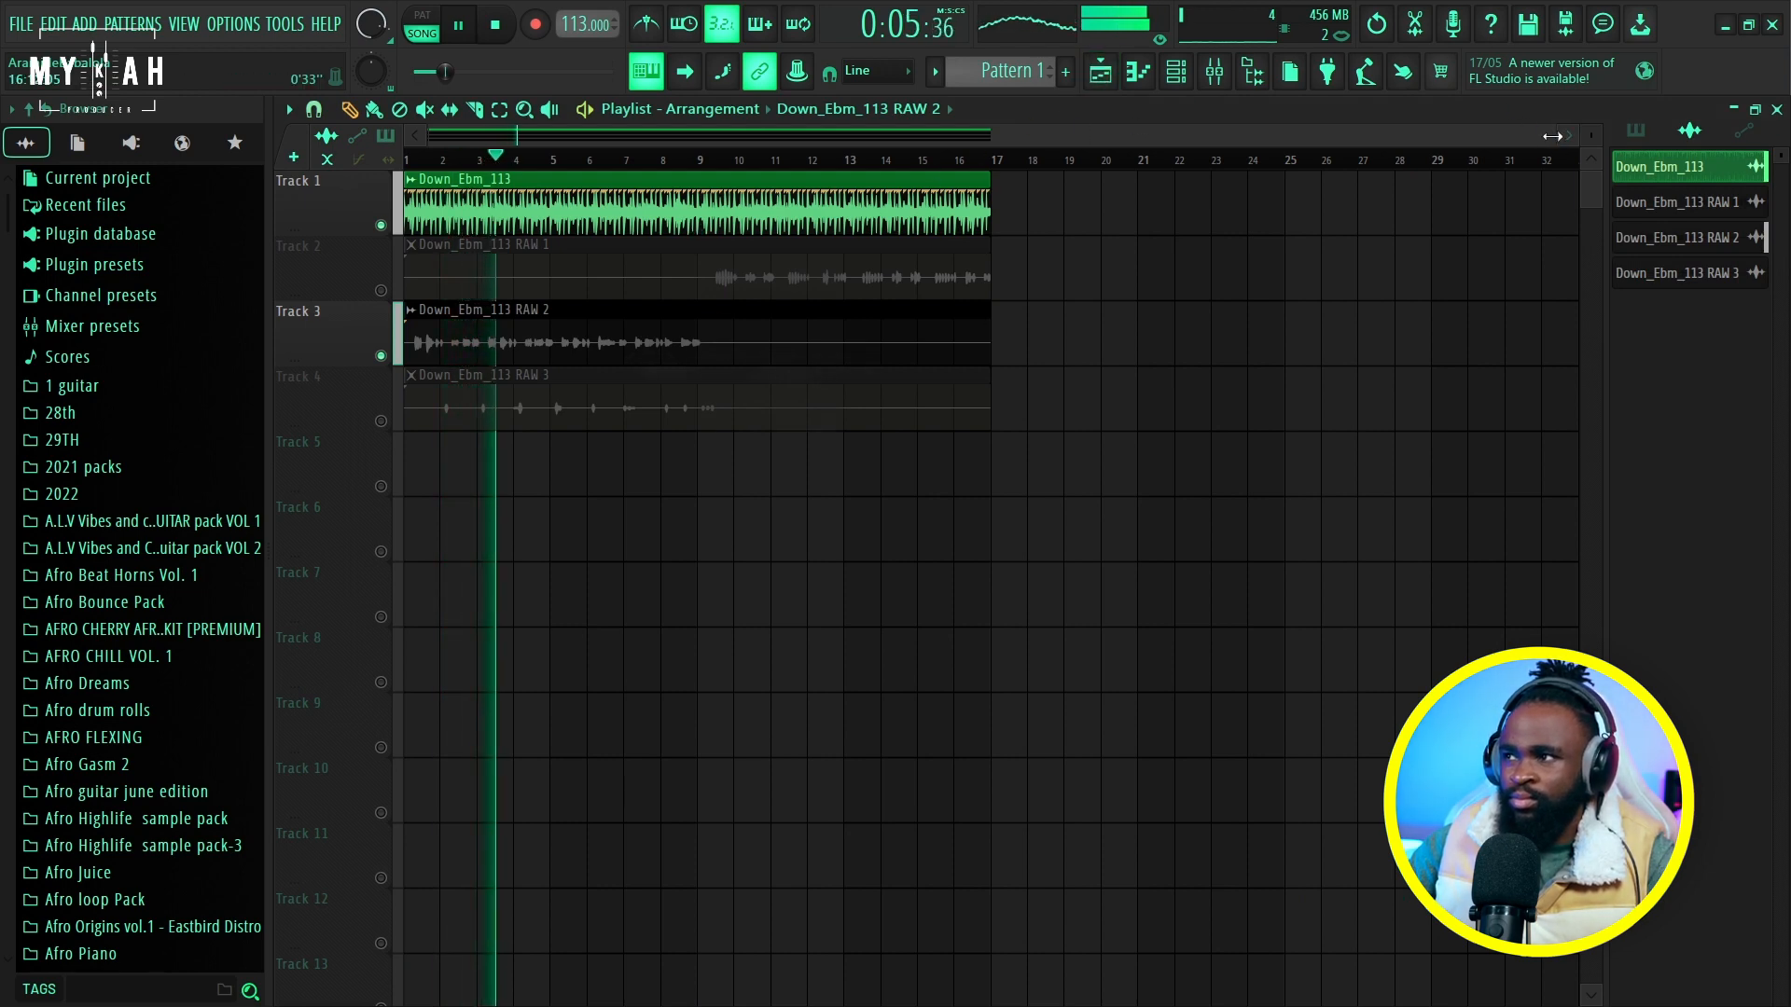
drag(1542, 136, 872, 151)
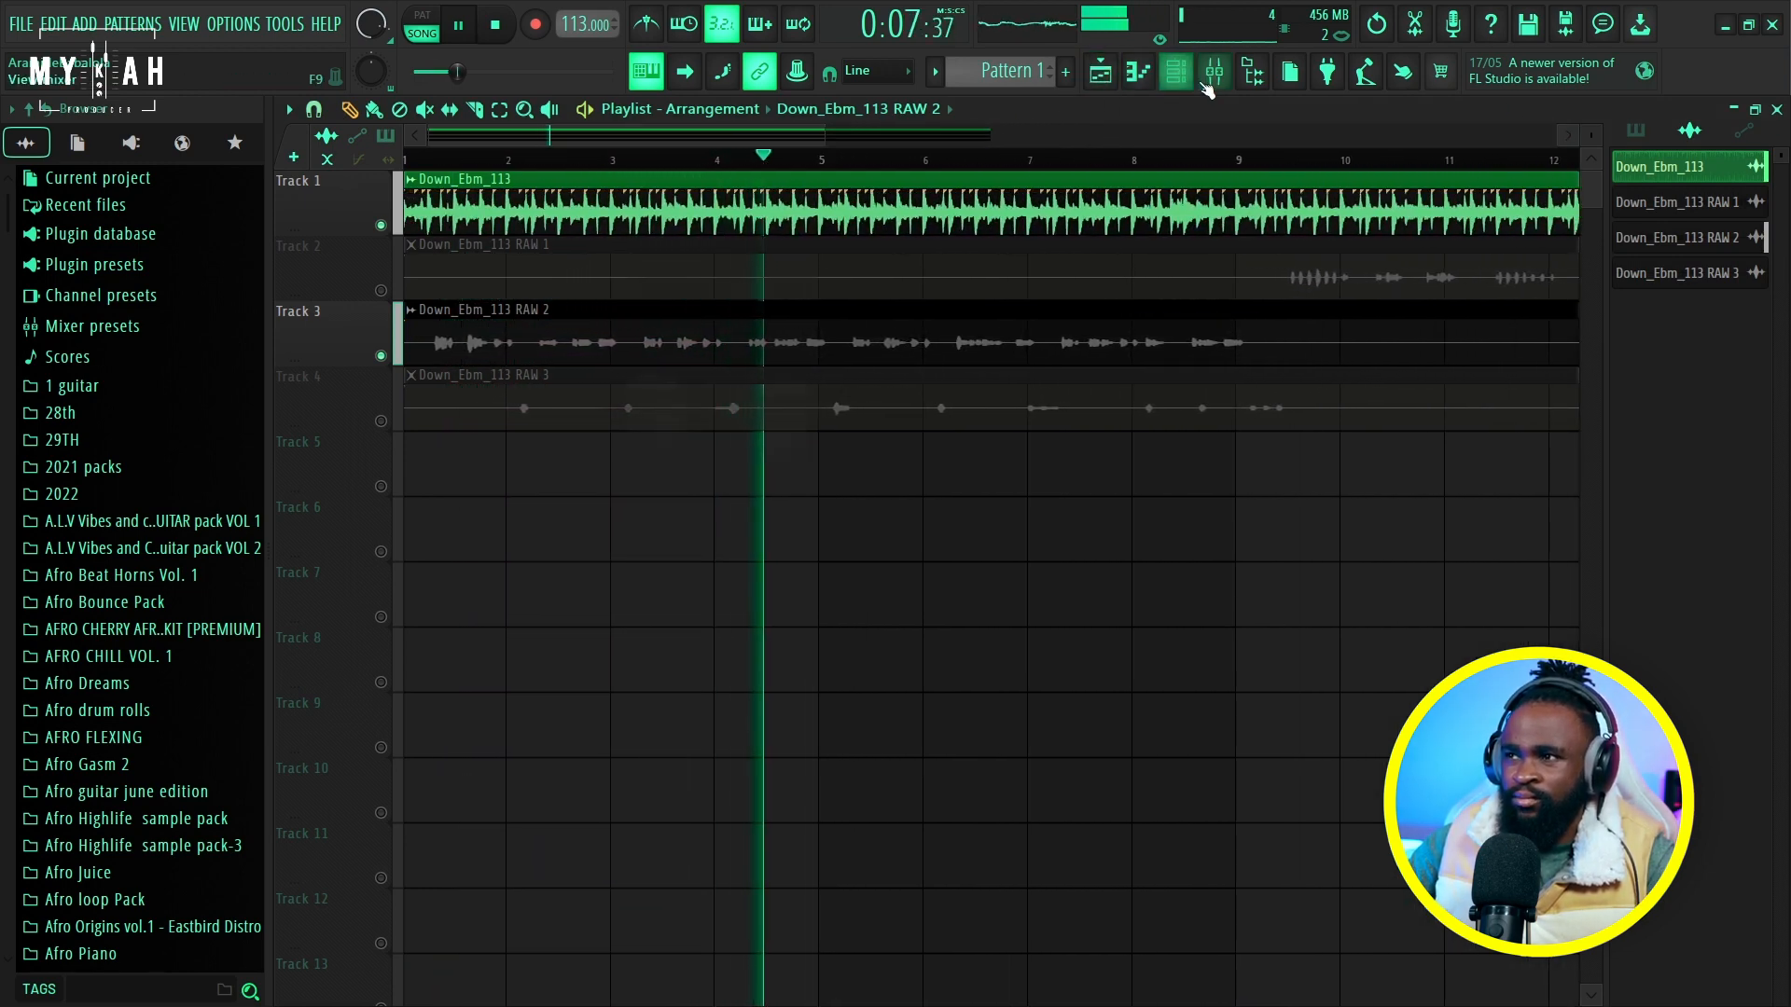
click(1214, 73)
key(space)
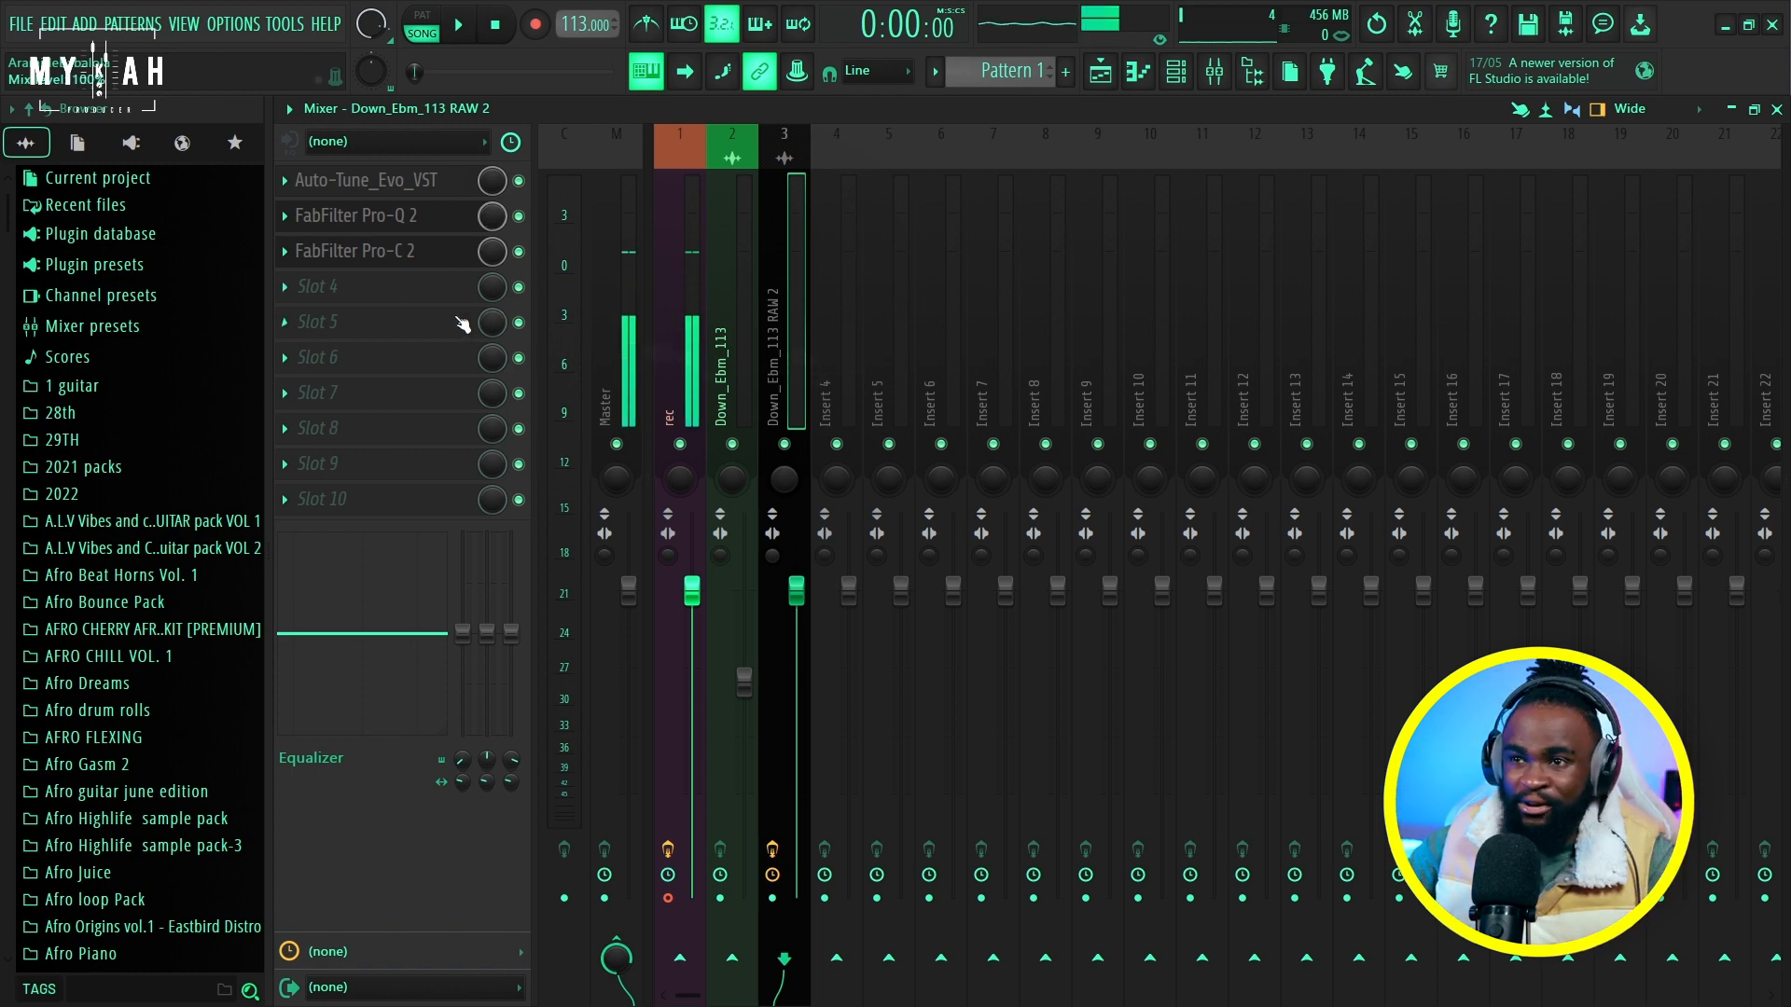
Load ValhallaVintageVerb in the fourth effect slot of the RAW 2 mixer track.
click(387, 286)
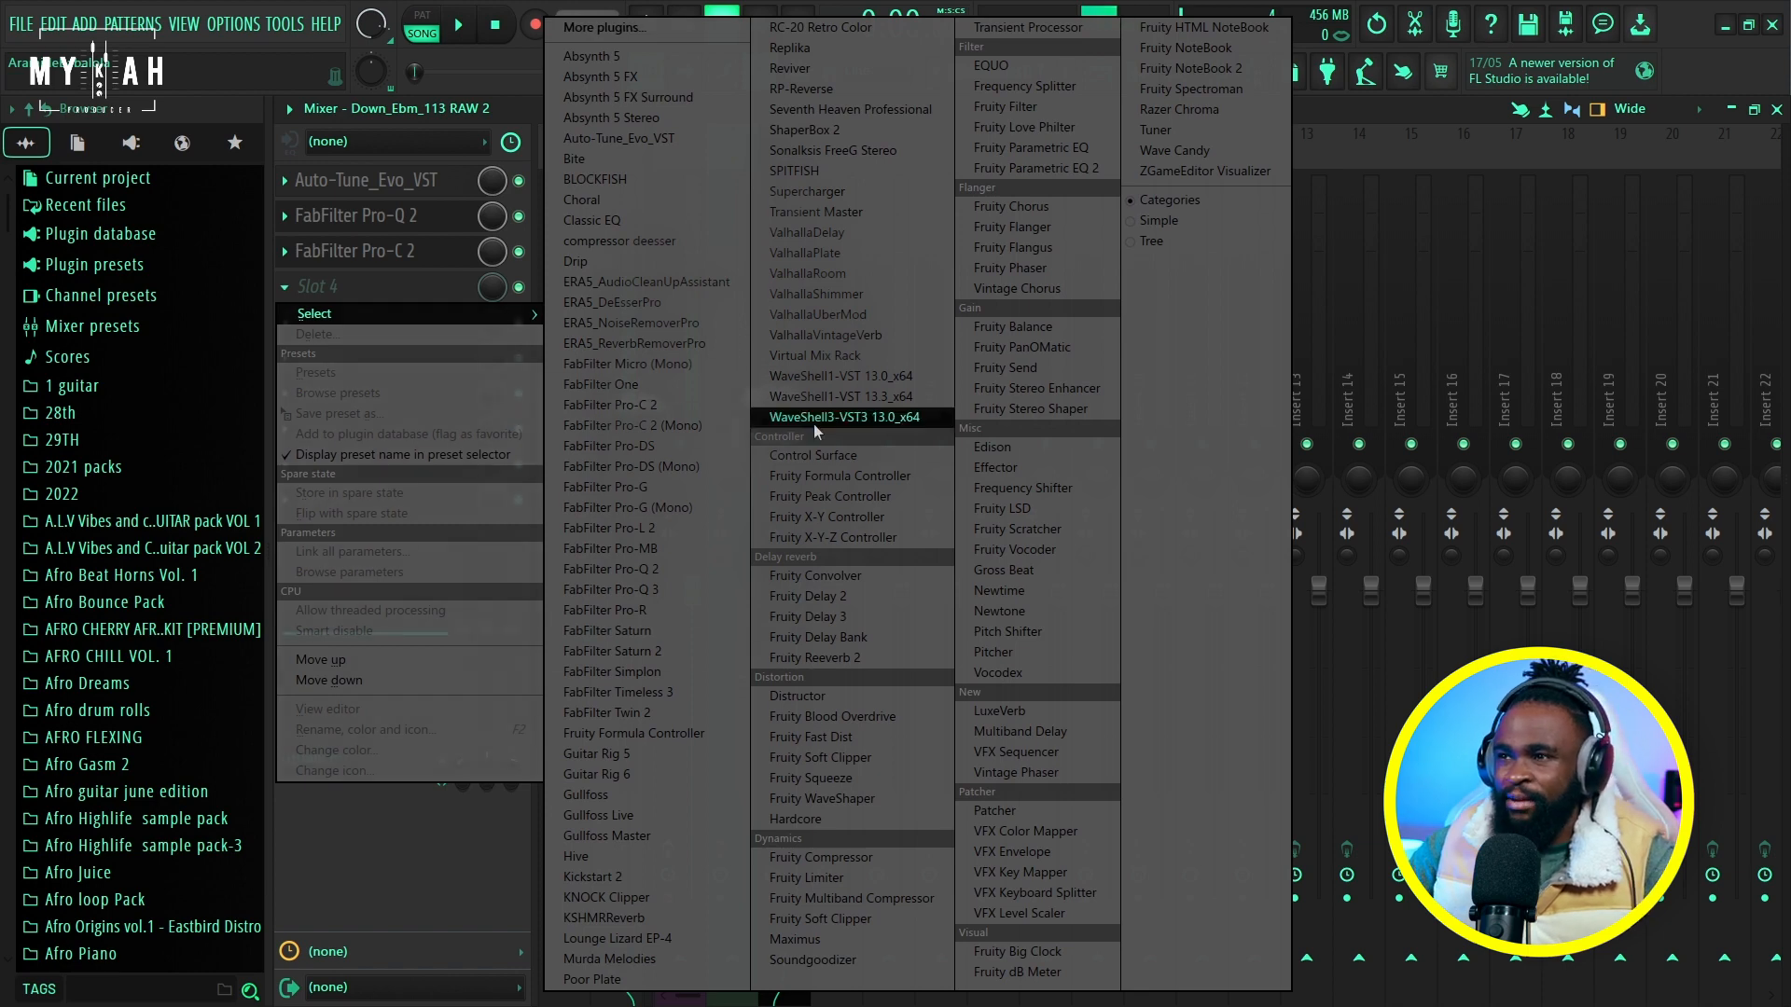
click(887, 336)
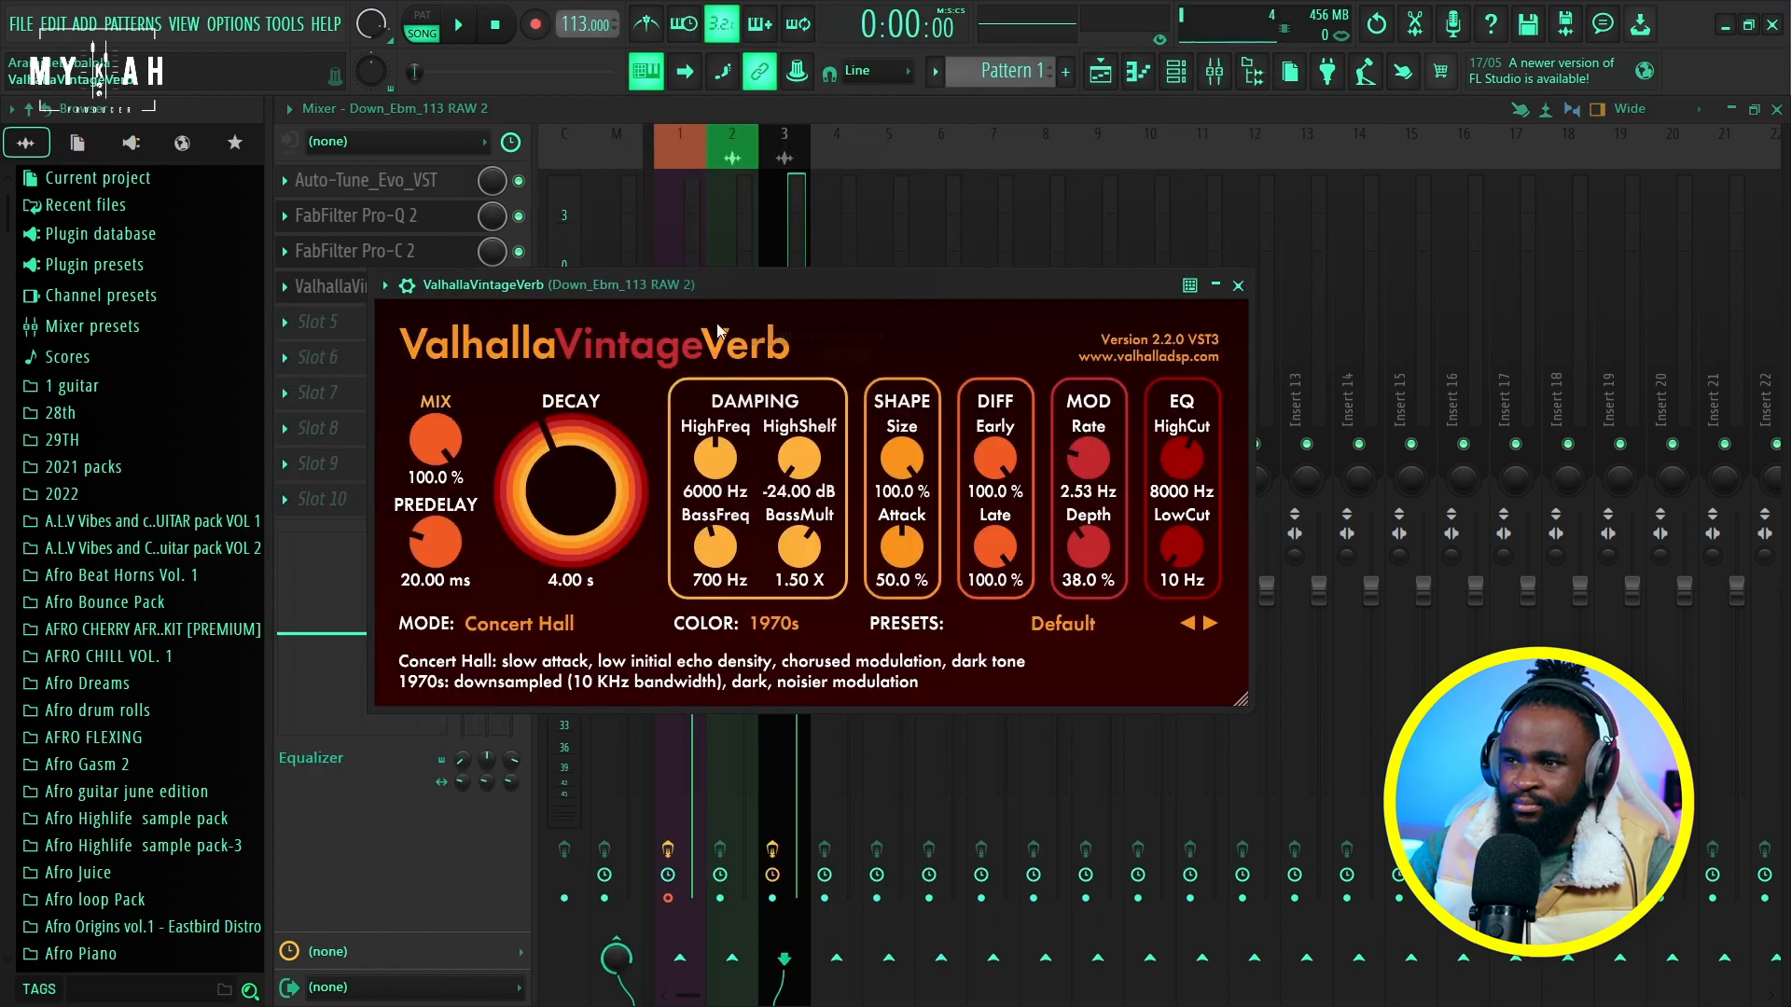
drag(752, 287, 733, 355)
Set the reverb decay to about 0.21 s and the predelay to 11.64 ms while auditioning the vocal.
key(space)
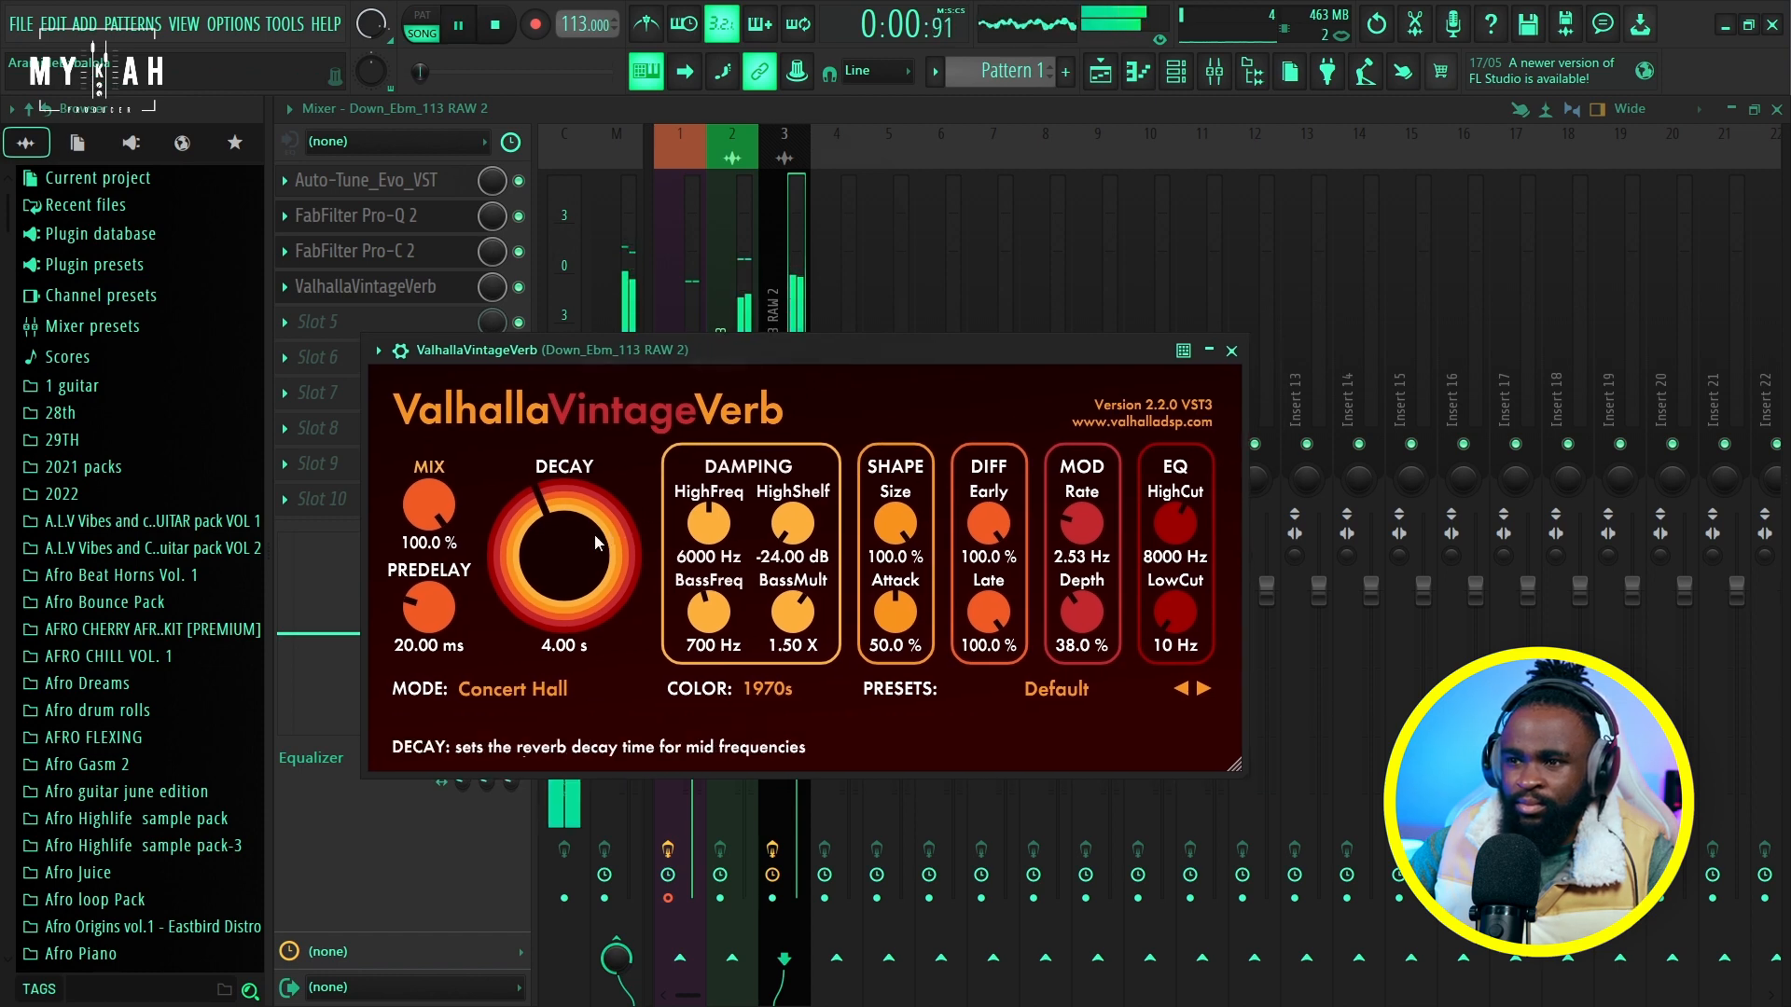
drag(595, 534, 568, 604)
drag(428, 610, 428, 621)
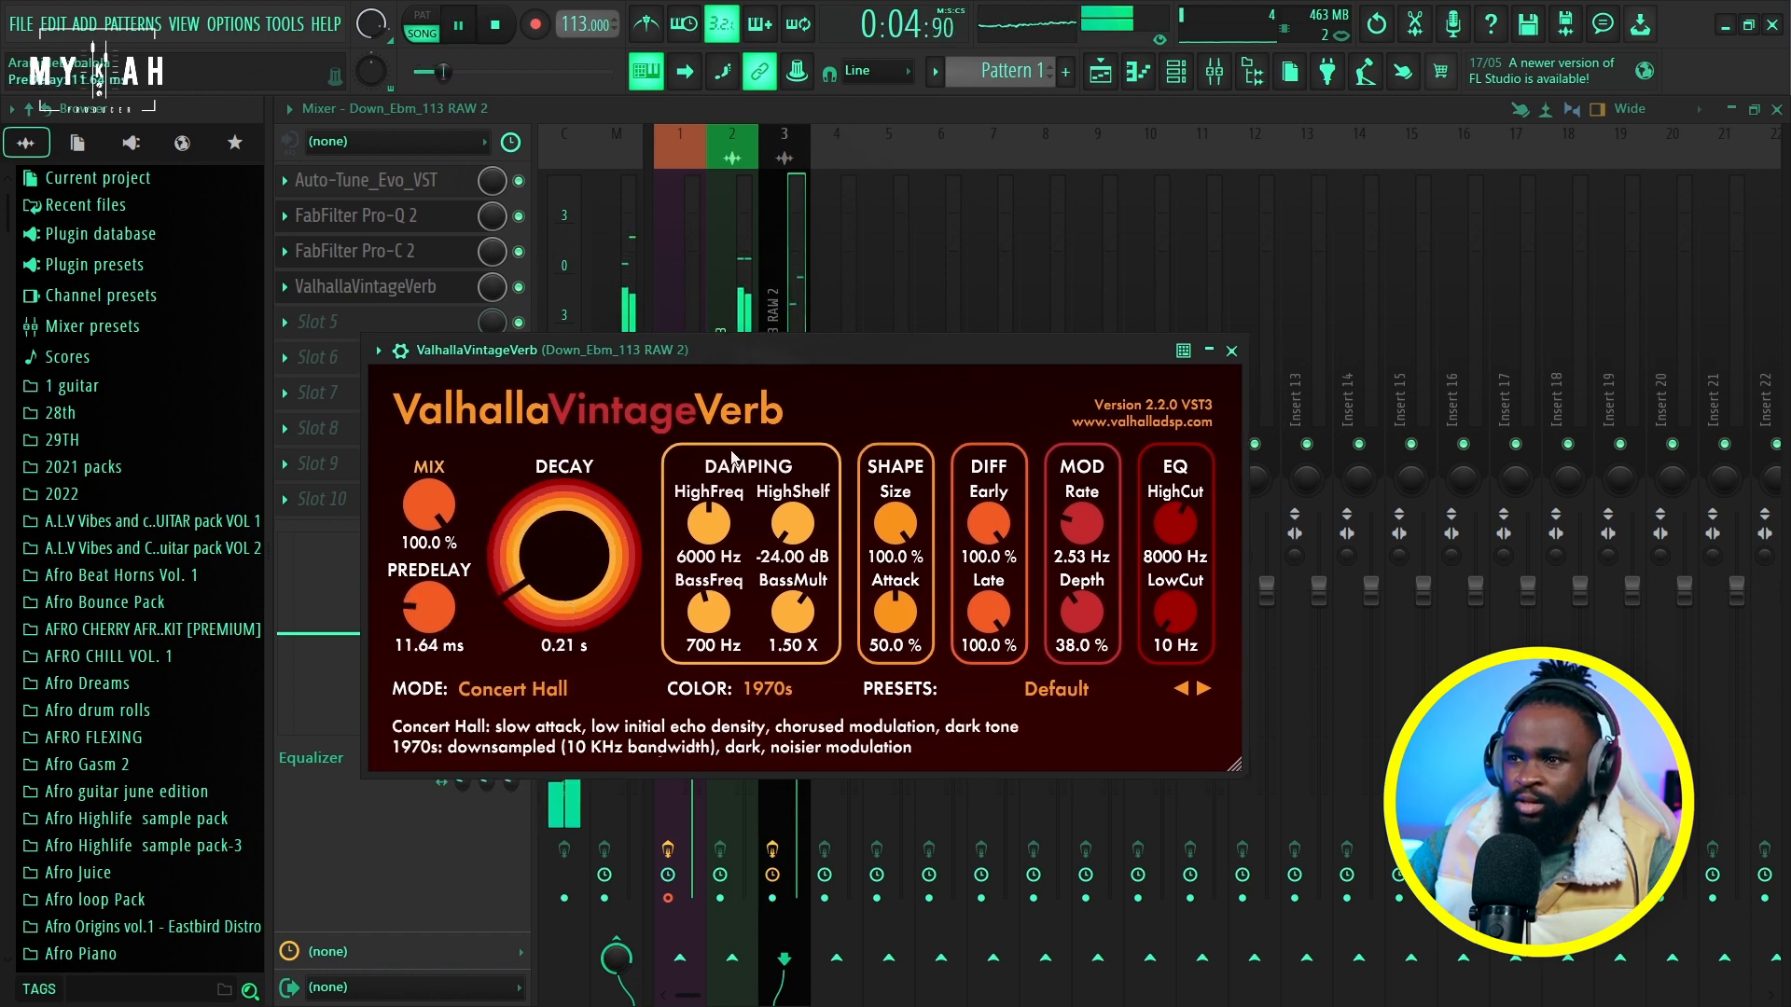
drag(813, 361, 916, 358)
key(space)
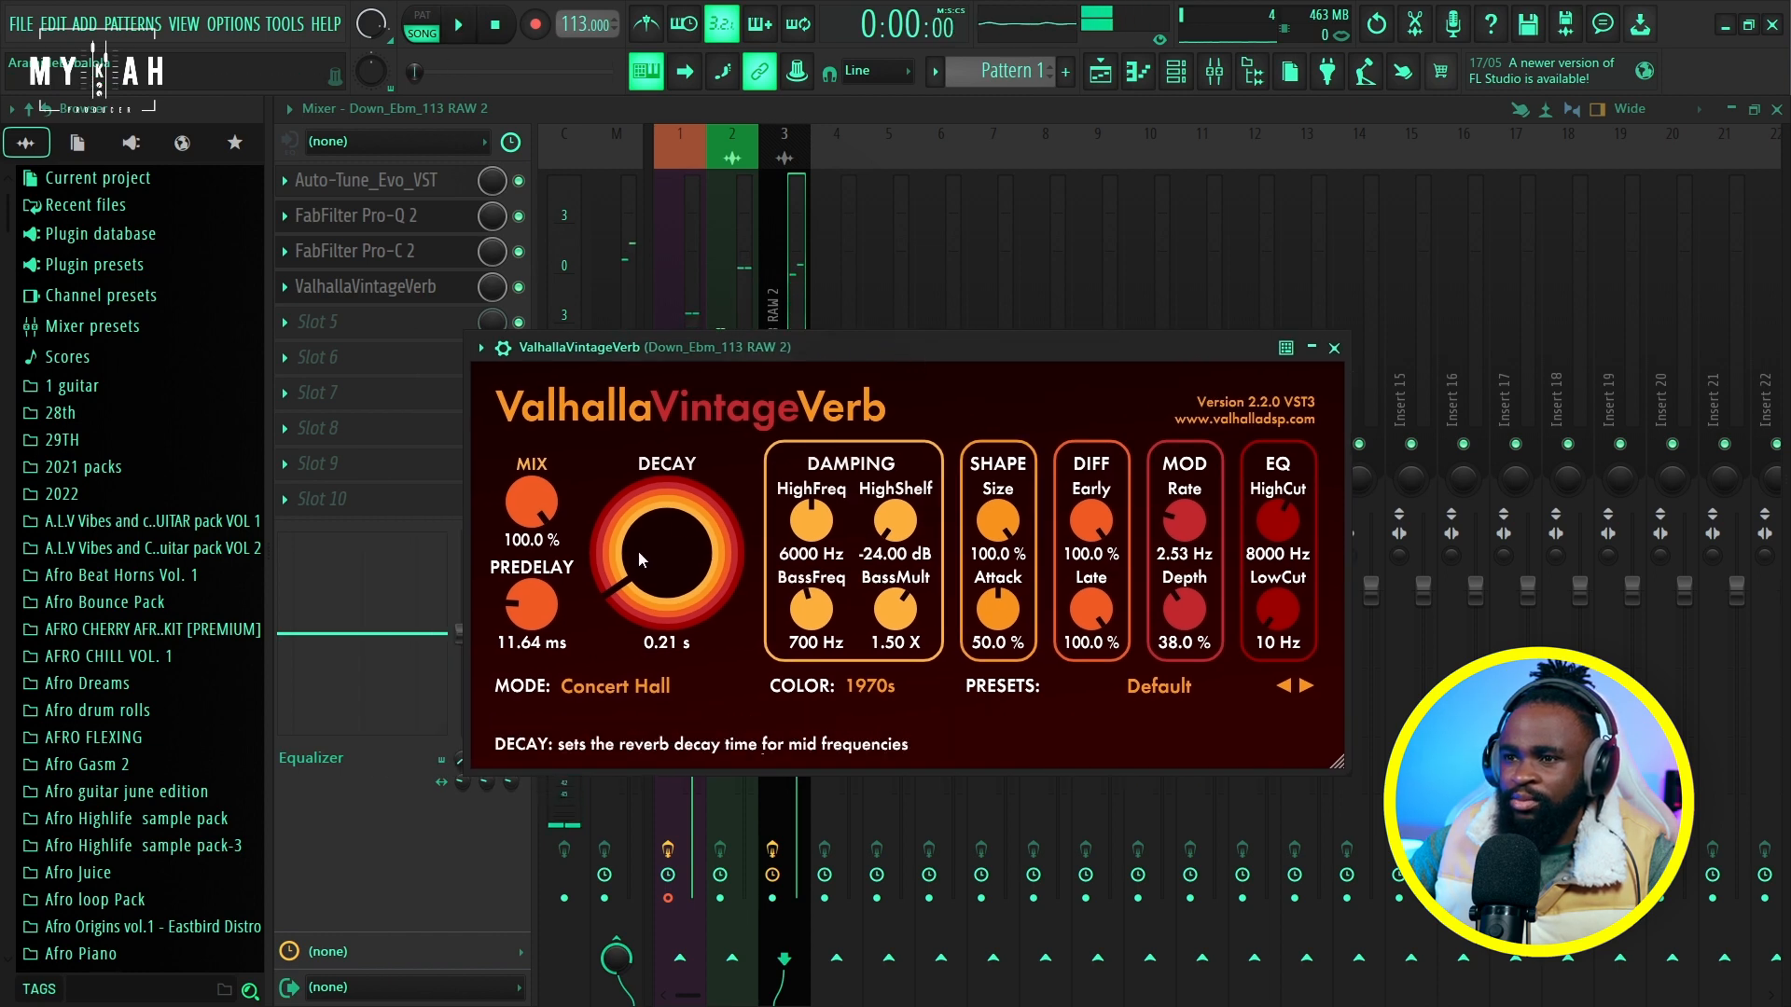
Set the reverb decay to 0.20 s and the mix to 69.2%, and clear the plugin window away from the mixer slots.
drag(638, 550, 651, 571)
drag(532, 504, 557, 562)
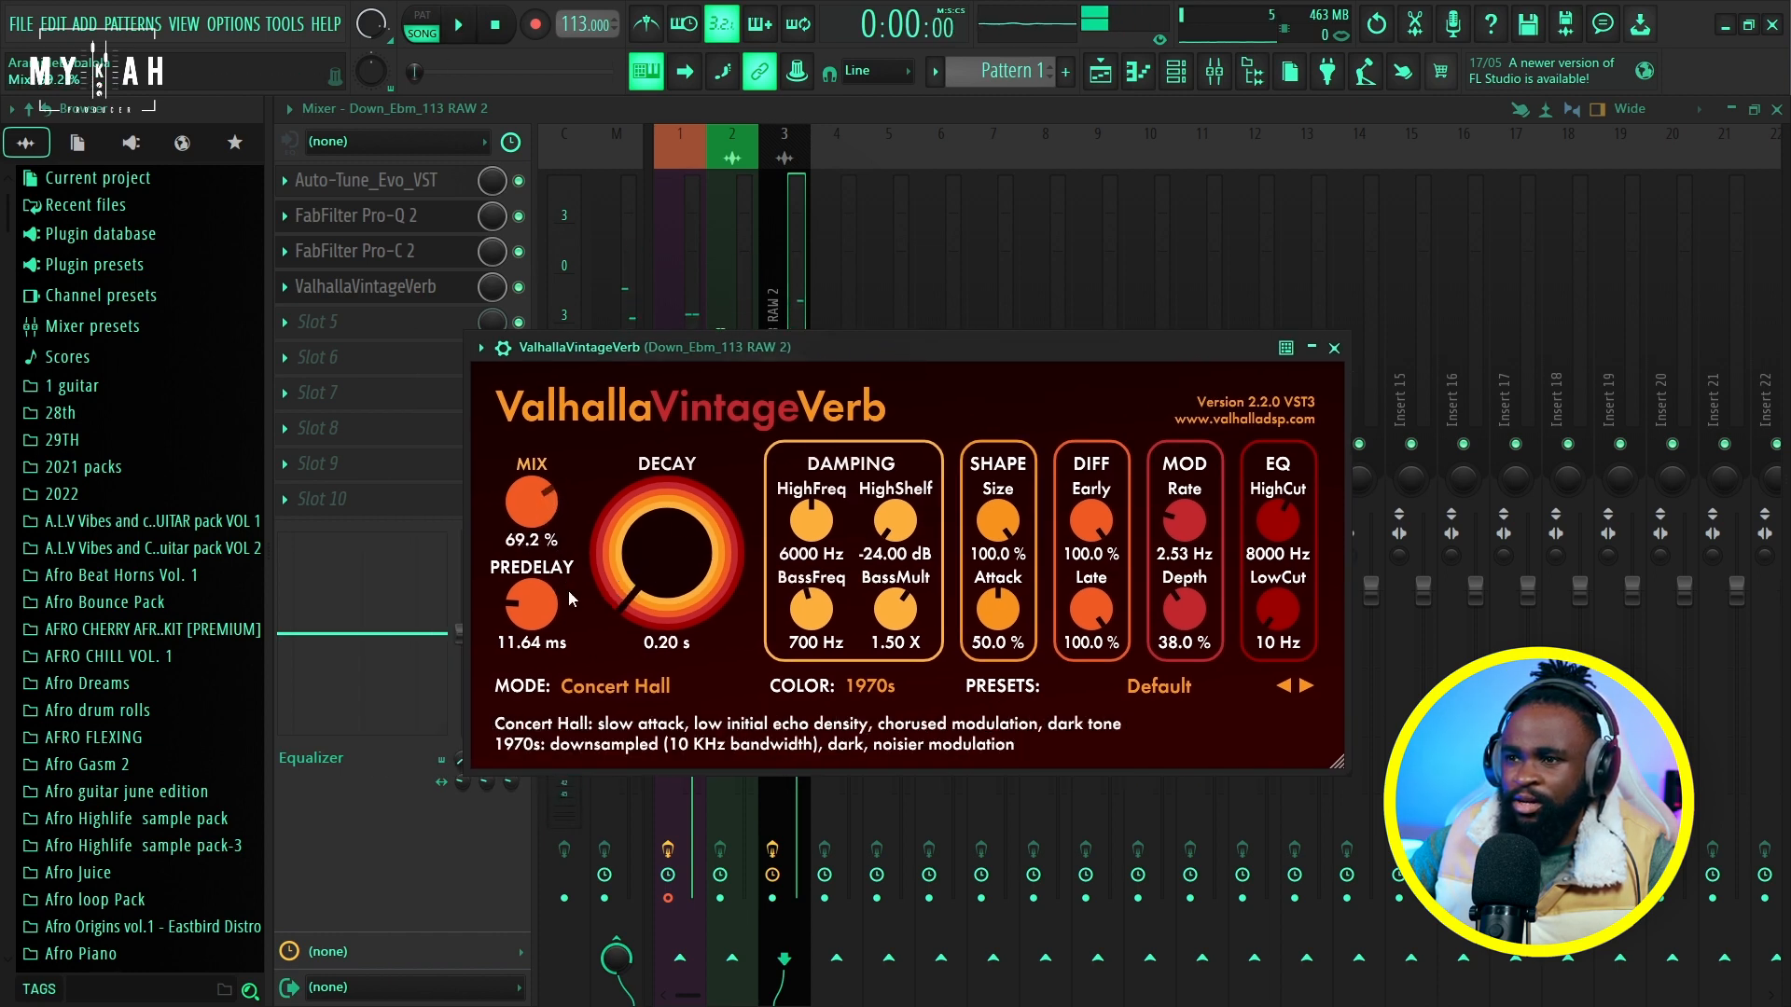
drag(821, 349, 872, 329)
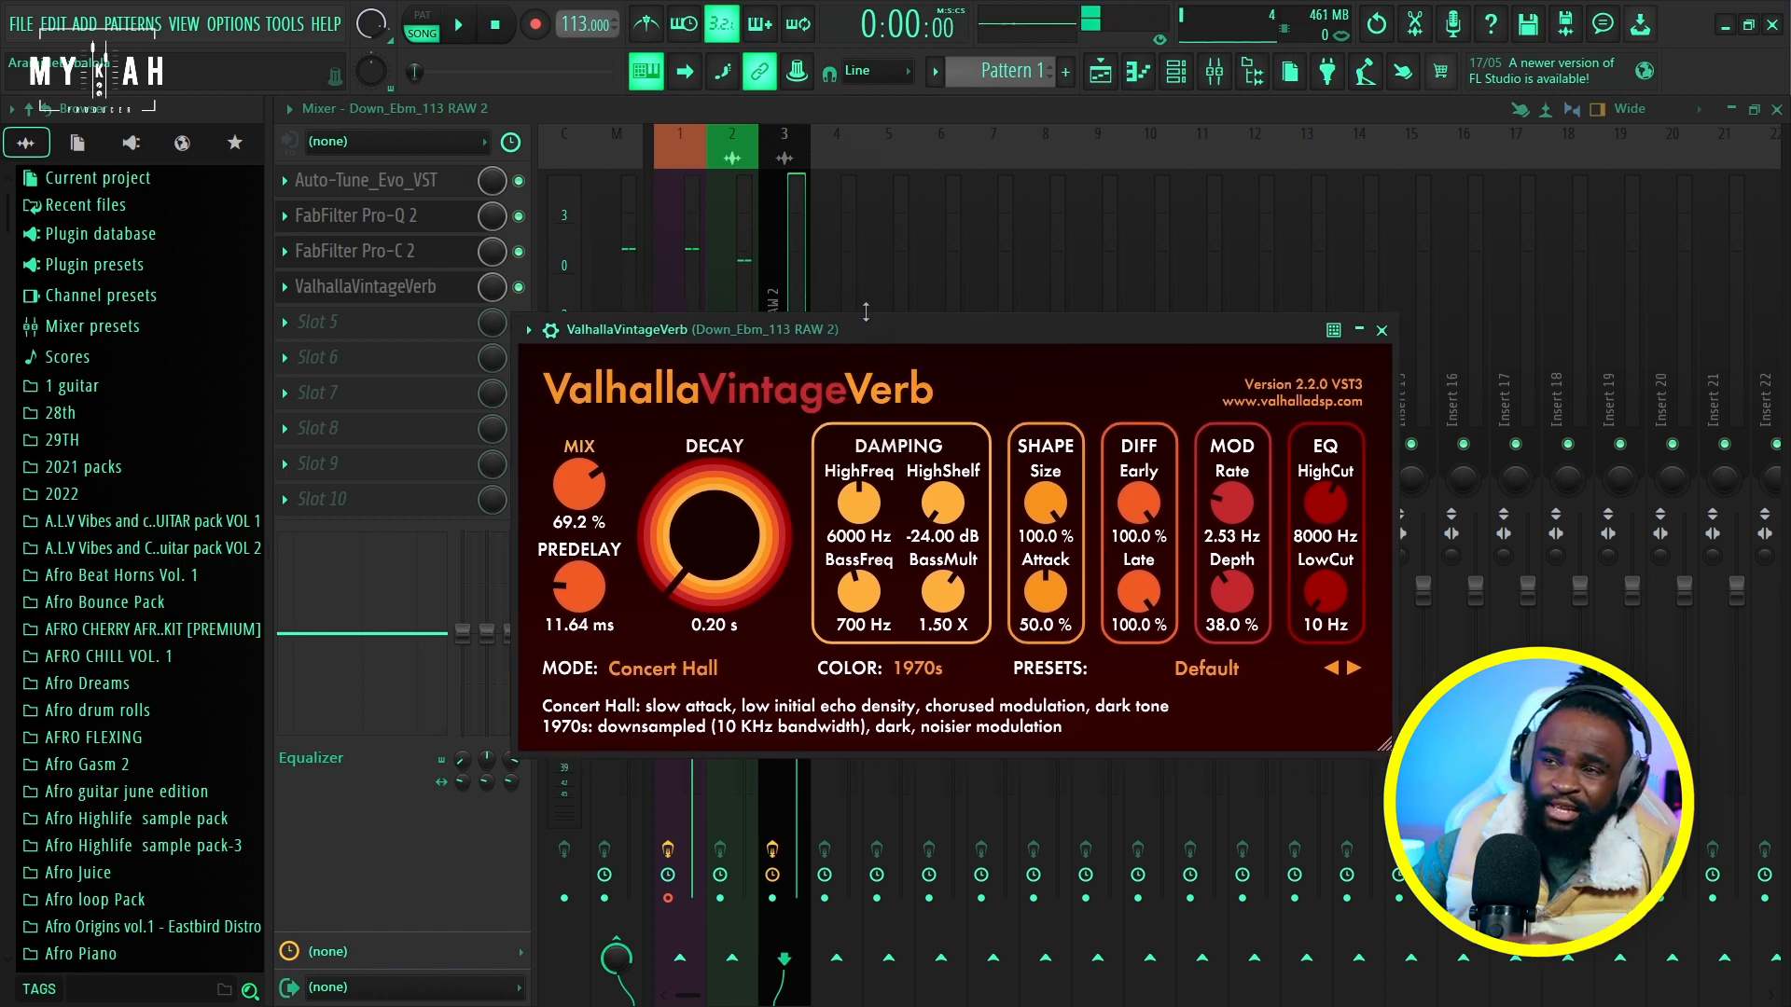
drag(908, 328, 886, 295)
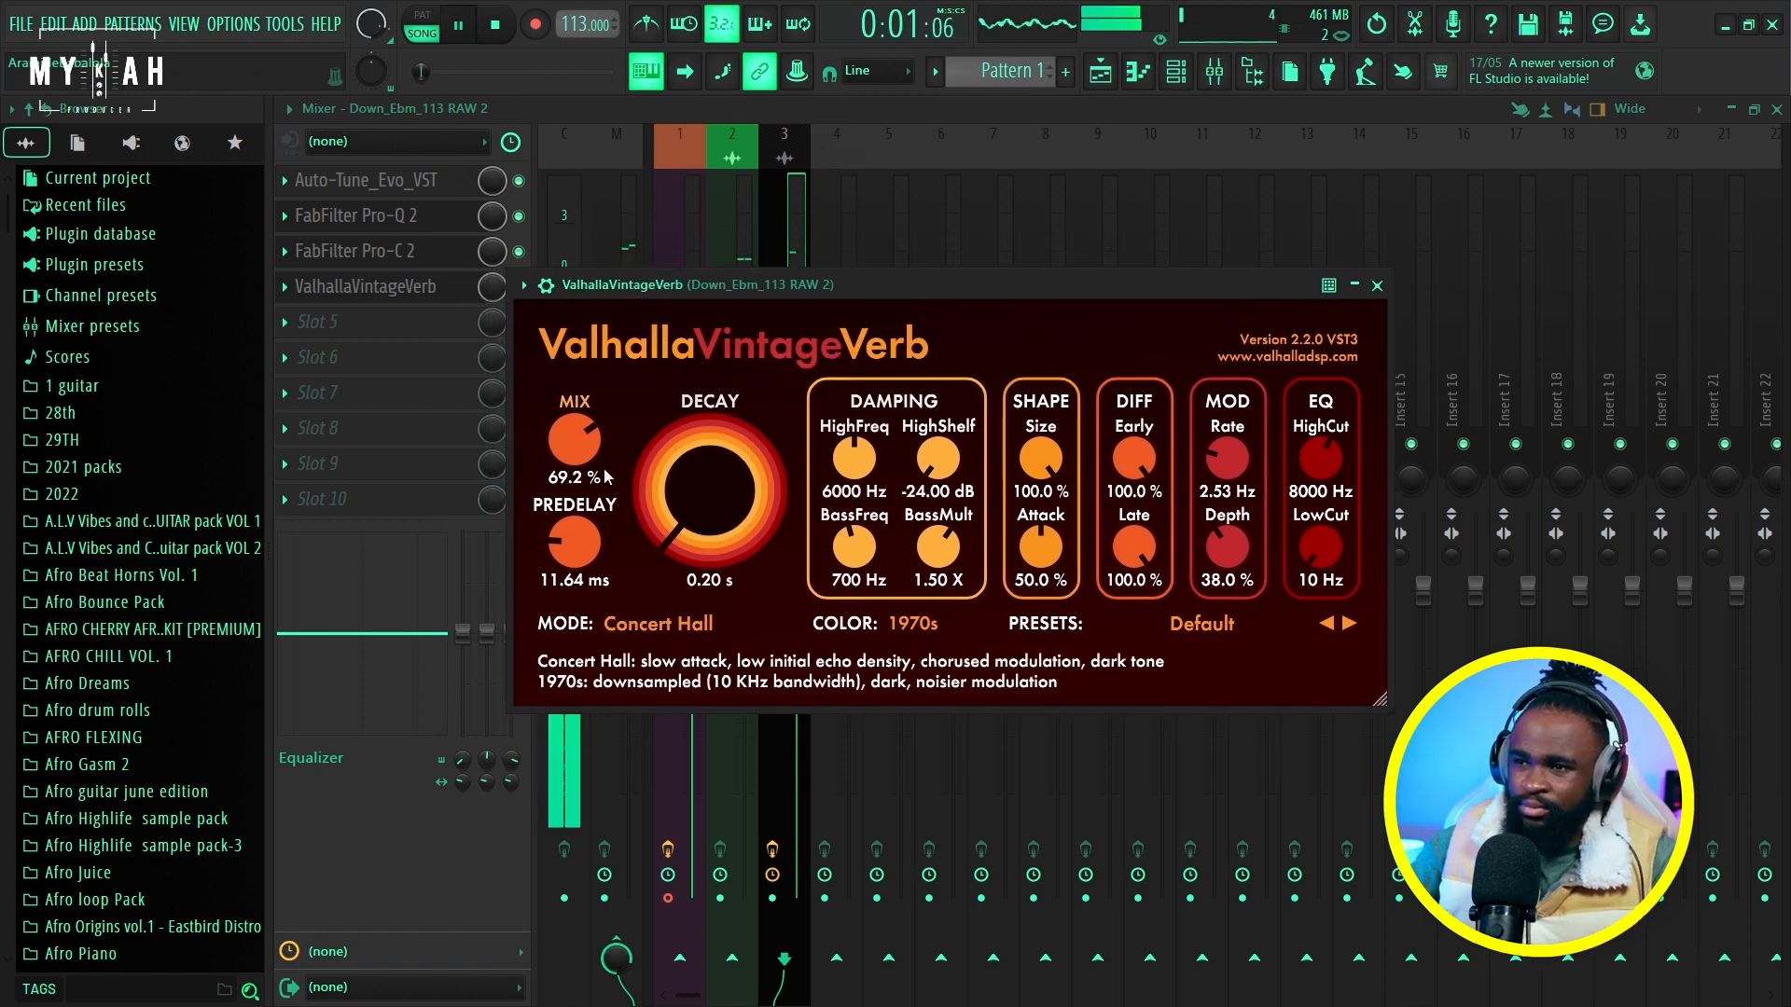
Set the reverb's mix to 25.2%, predelay to 29.14 ms, high cut to 4570 Hz and low cut to 490 Hz.
drag(588, 452, 636, 540)
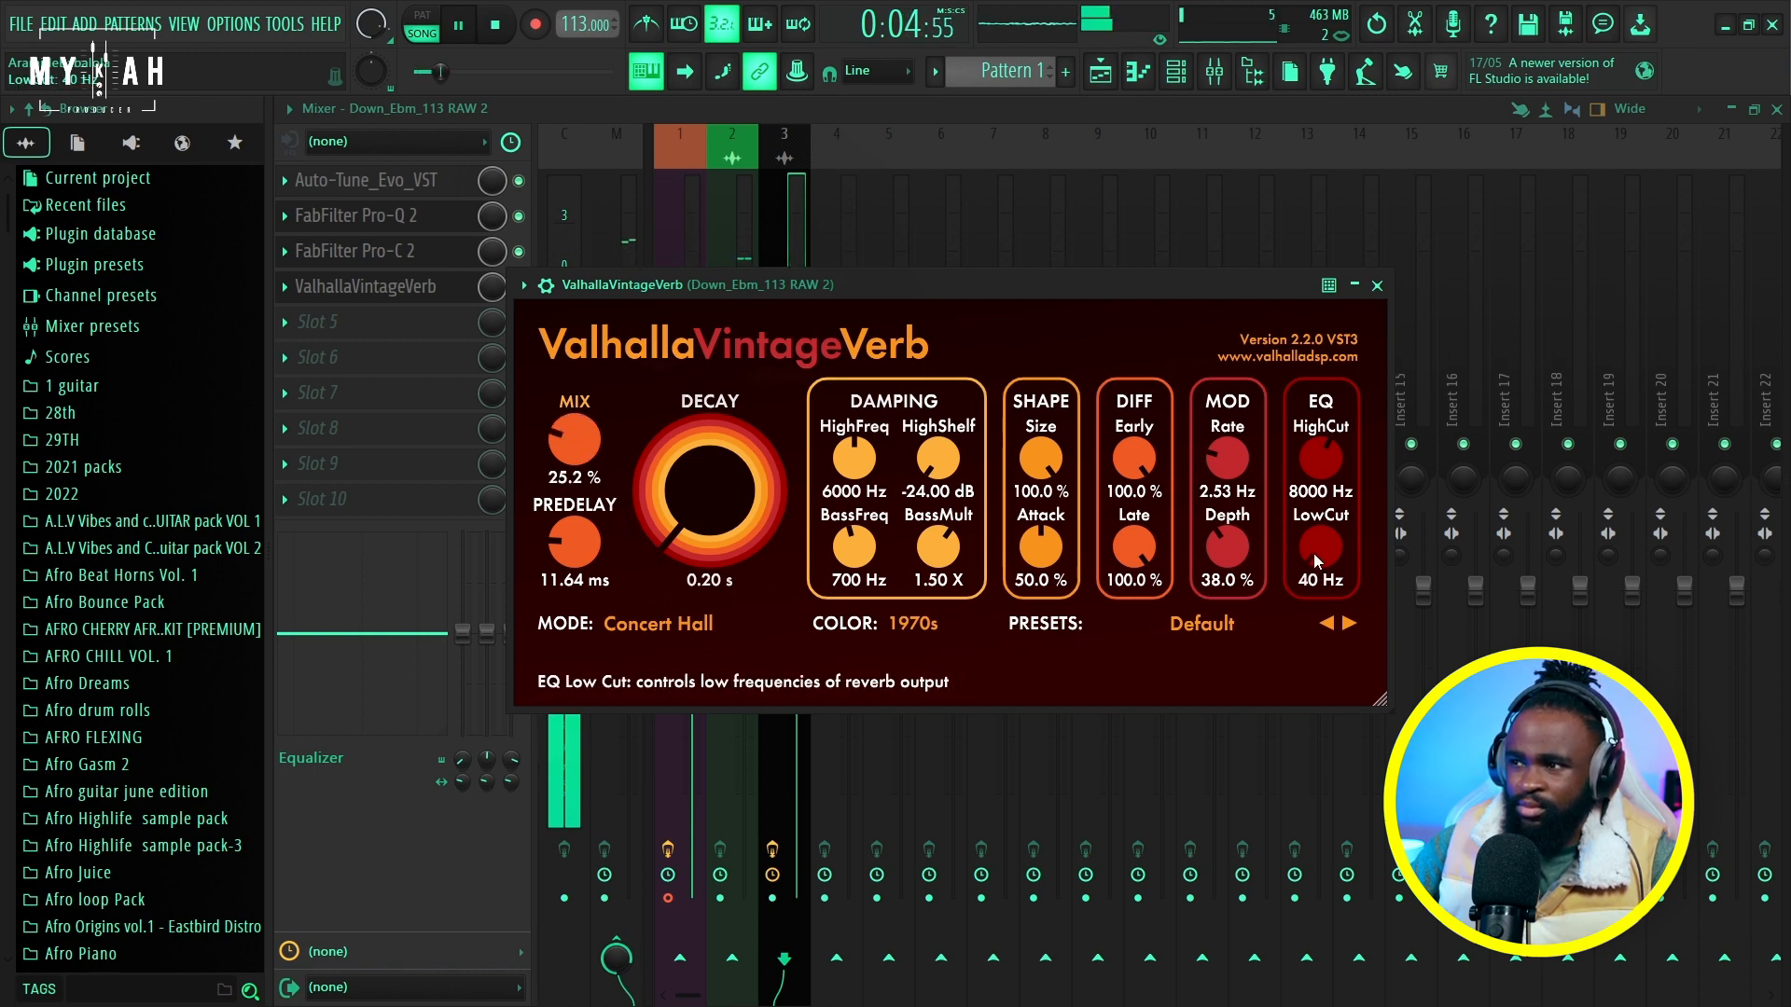
drag(1313, 552, 1314, 519)
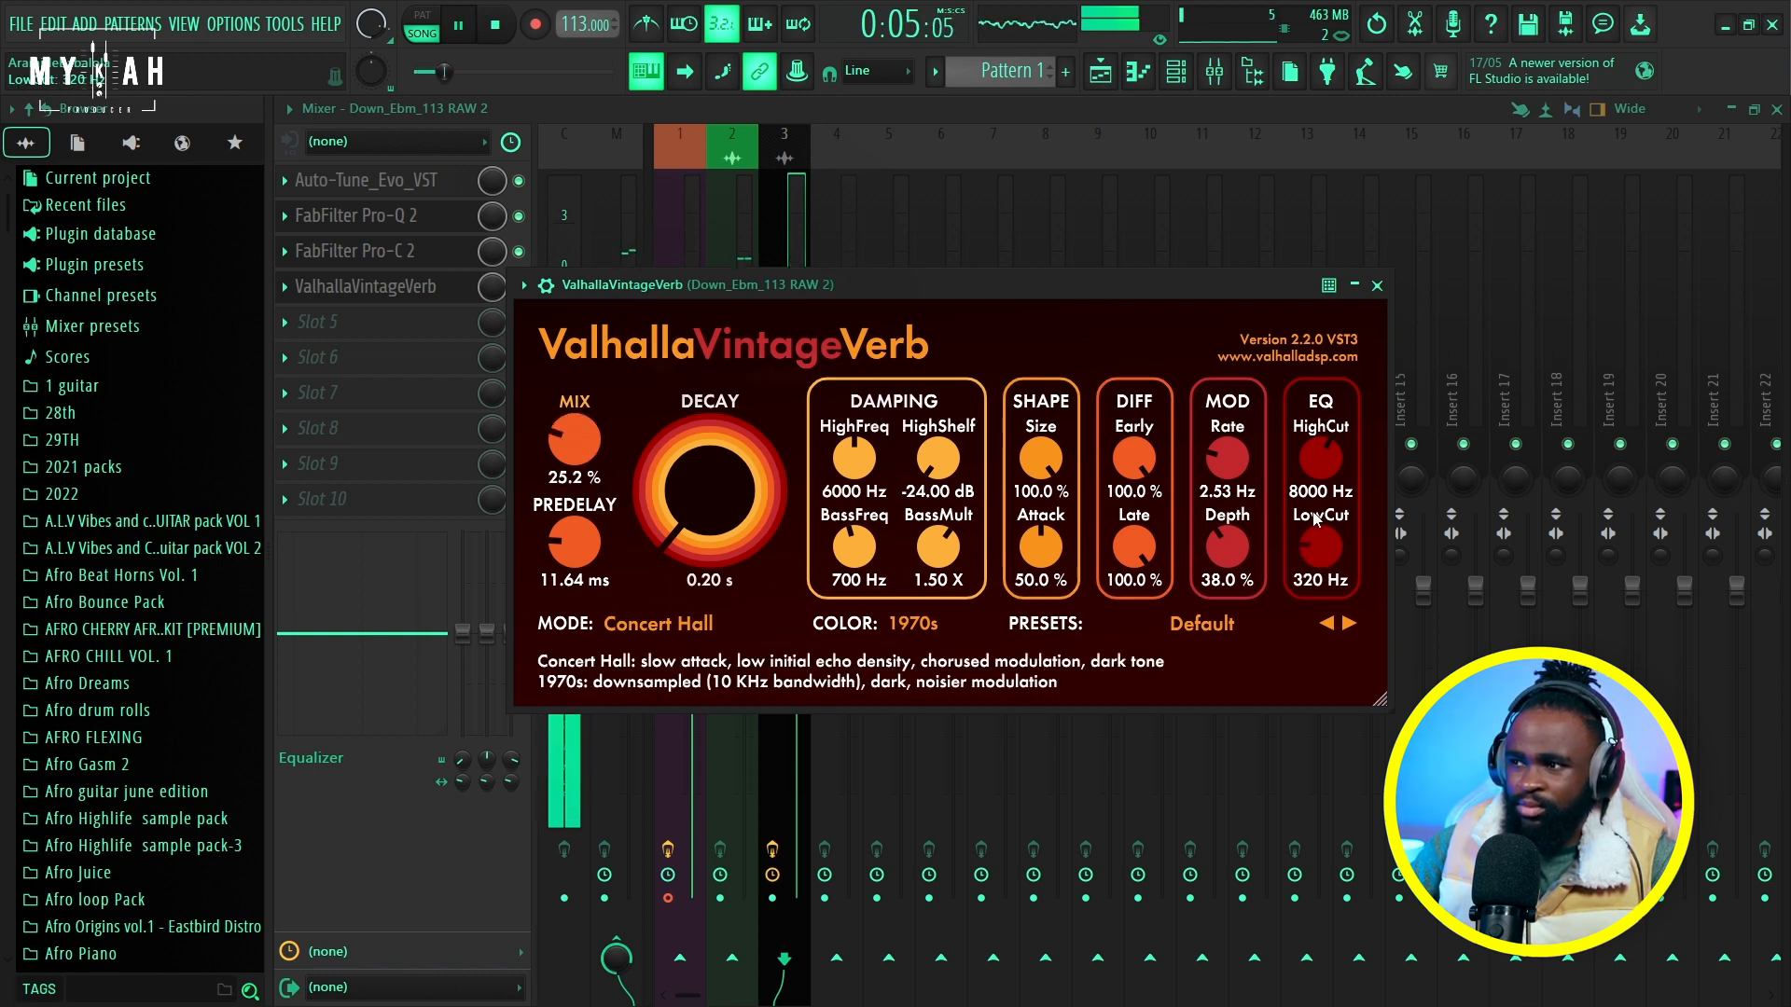
scroll(1325, 474, down, 3)
scroll(1325, 484, down, 3)
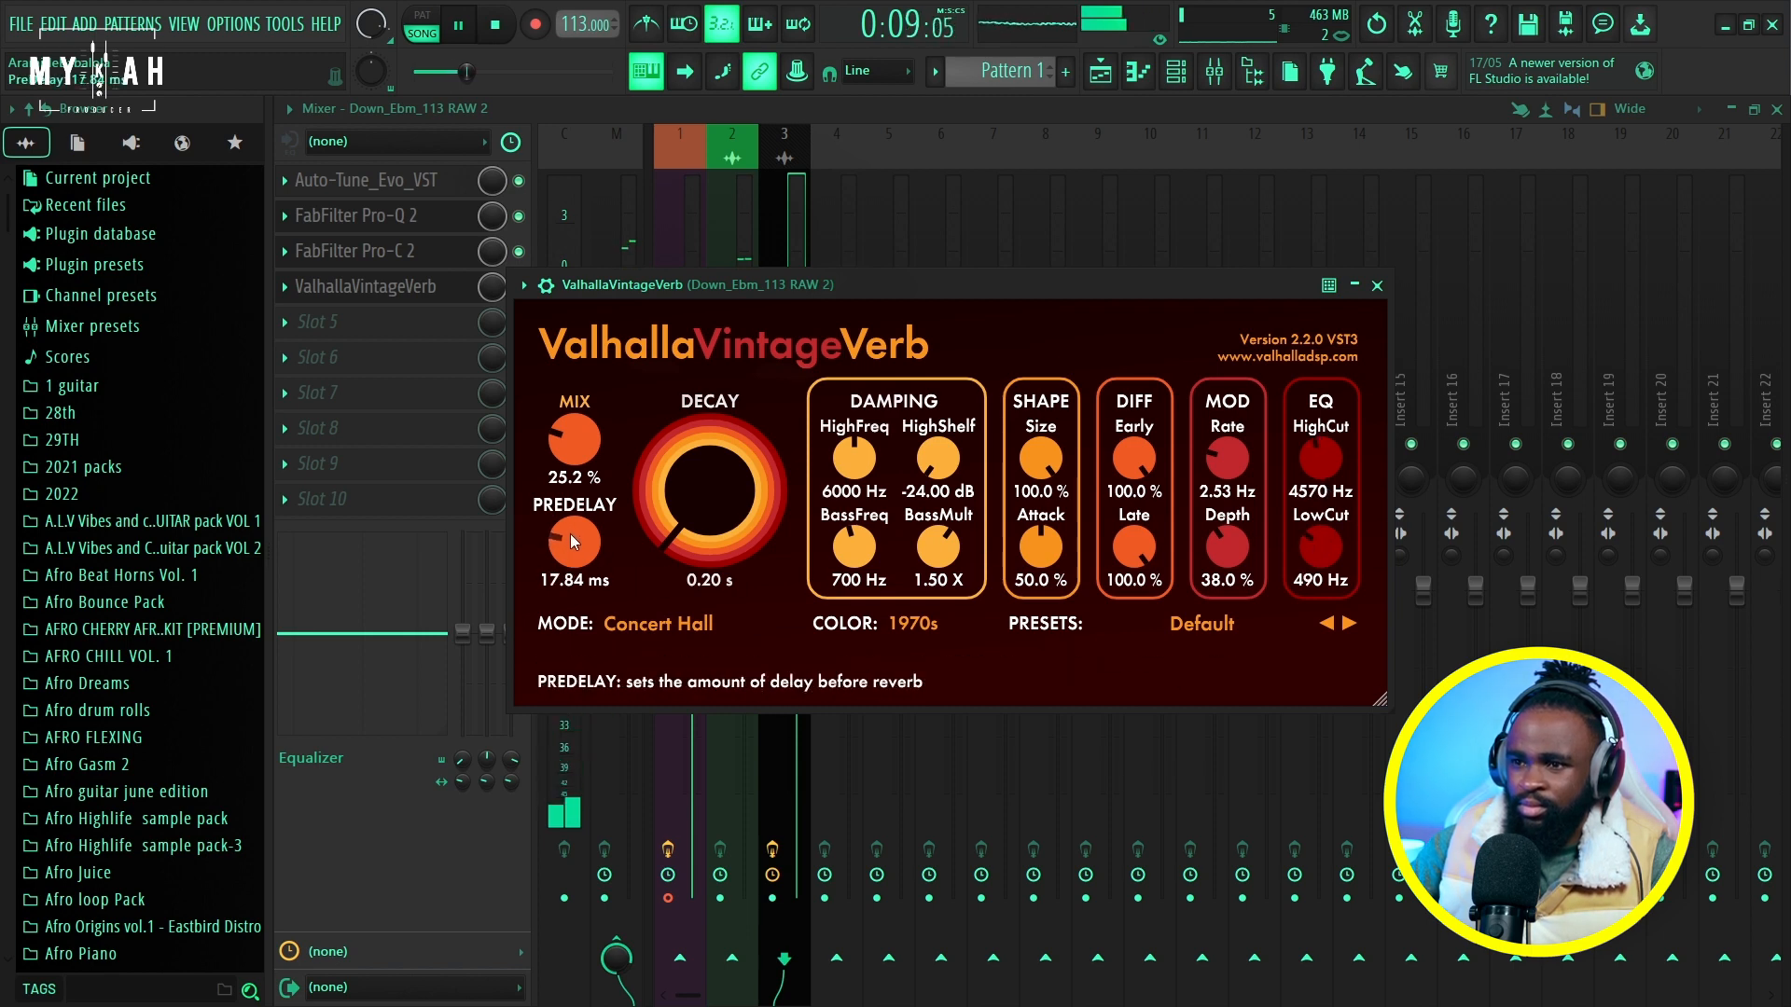
scroll(571, 531, up, 5)
drag(872, 293, 927, 287)
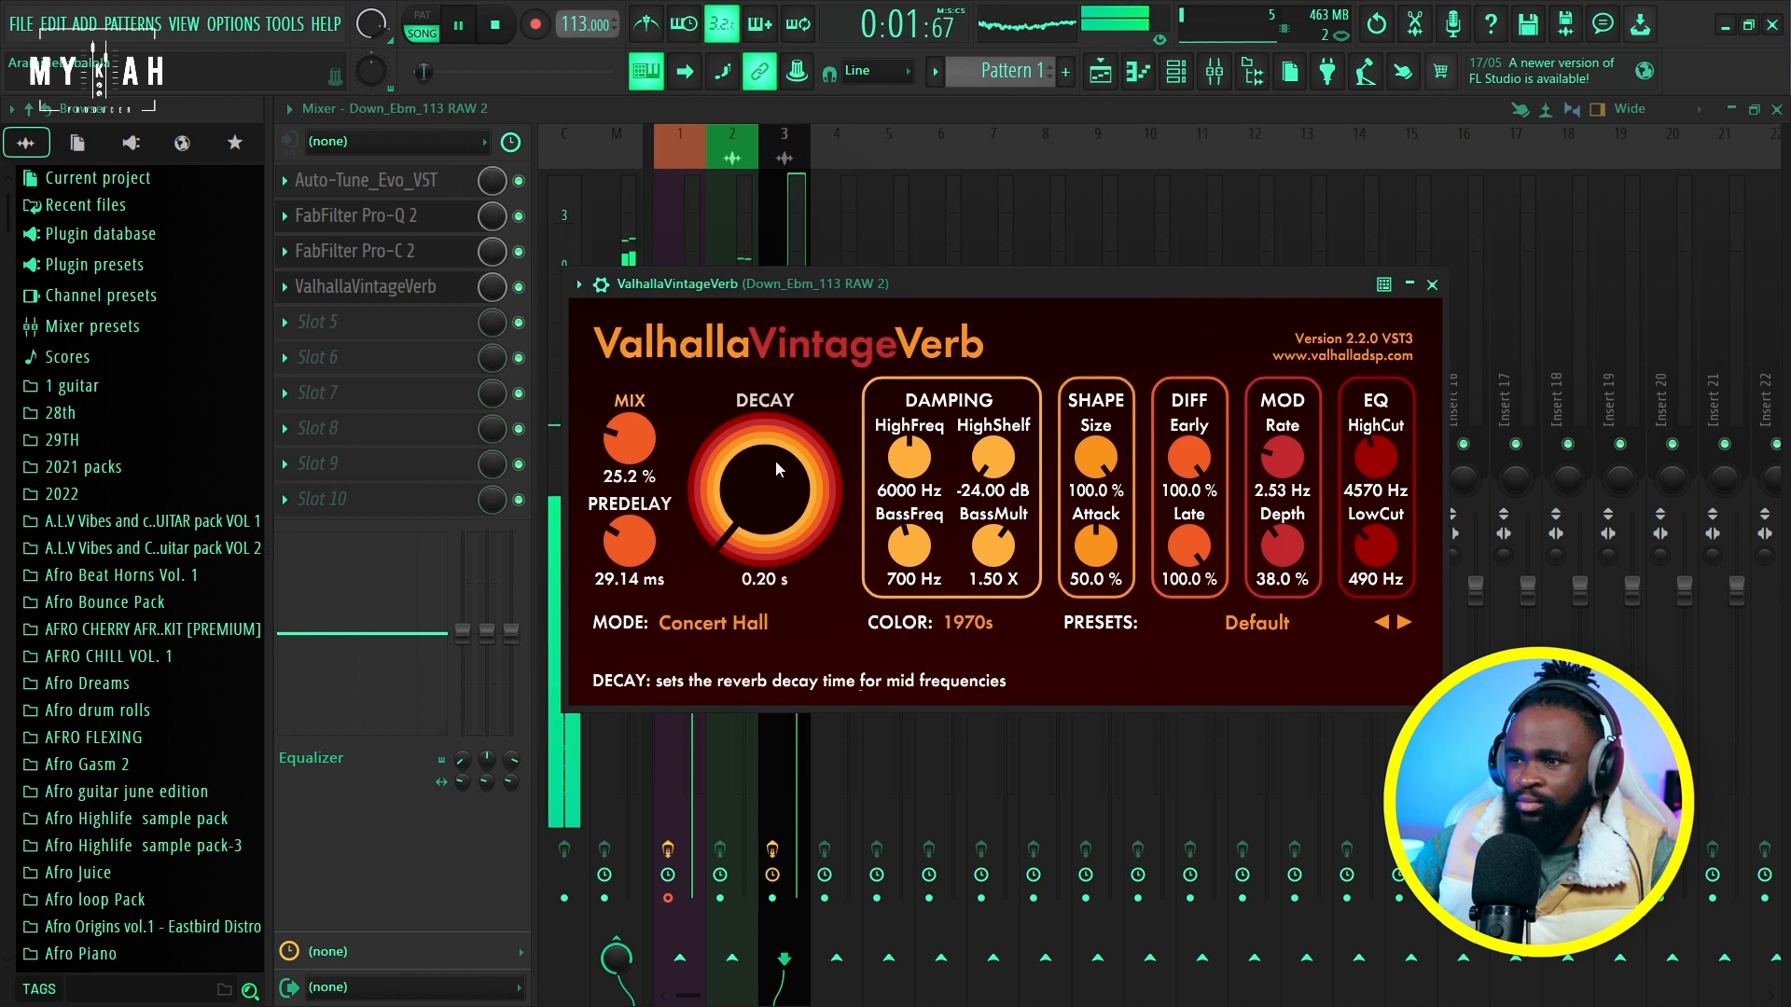
Raise the reverb decay to 1.78 s while auditioning the vocal.
scroll(733, 478, up, 3)
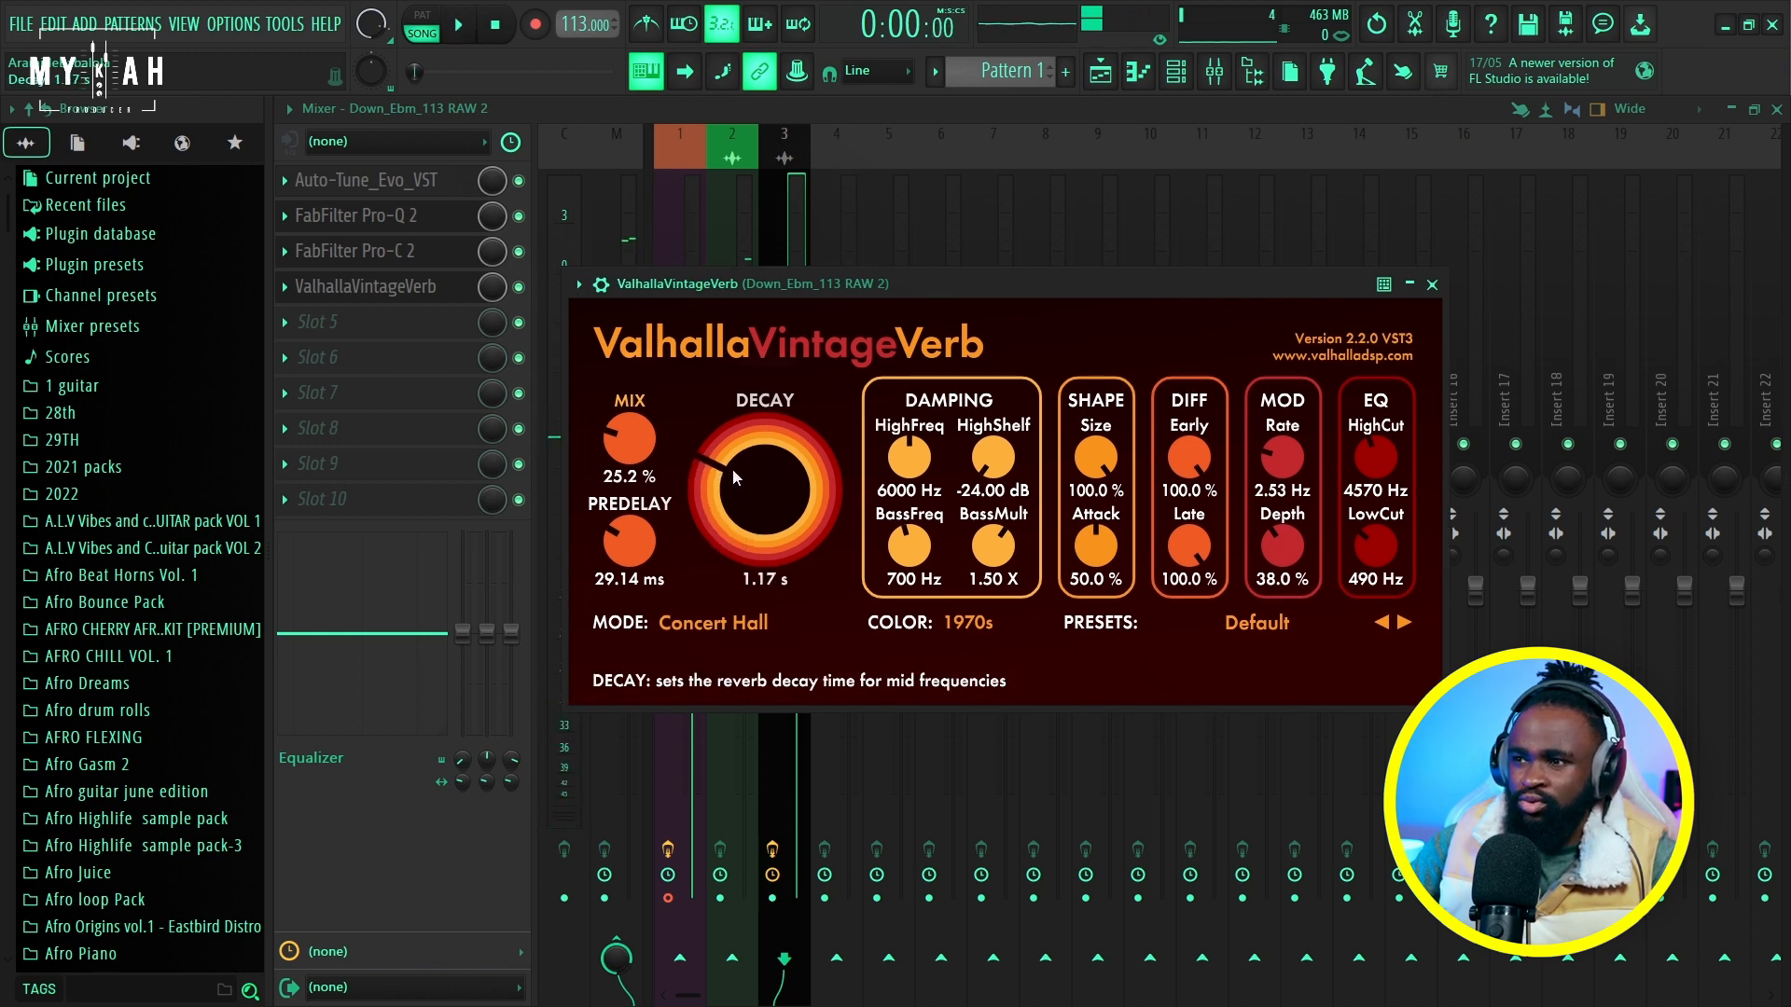
drag(988, 284, 992, 289)
key(space)
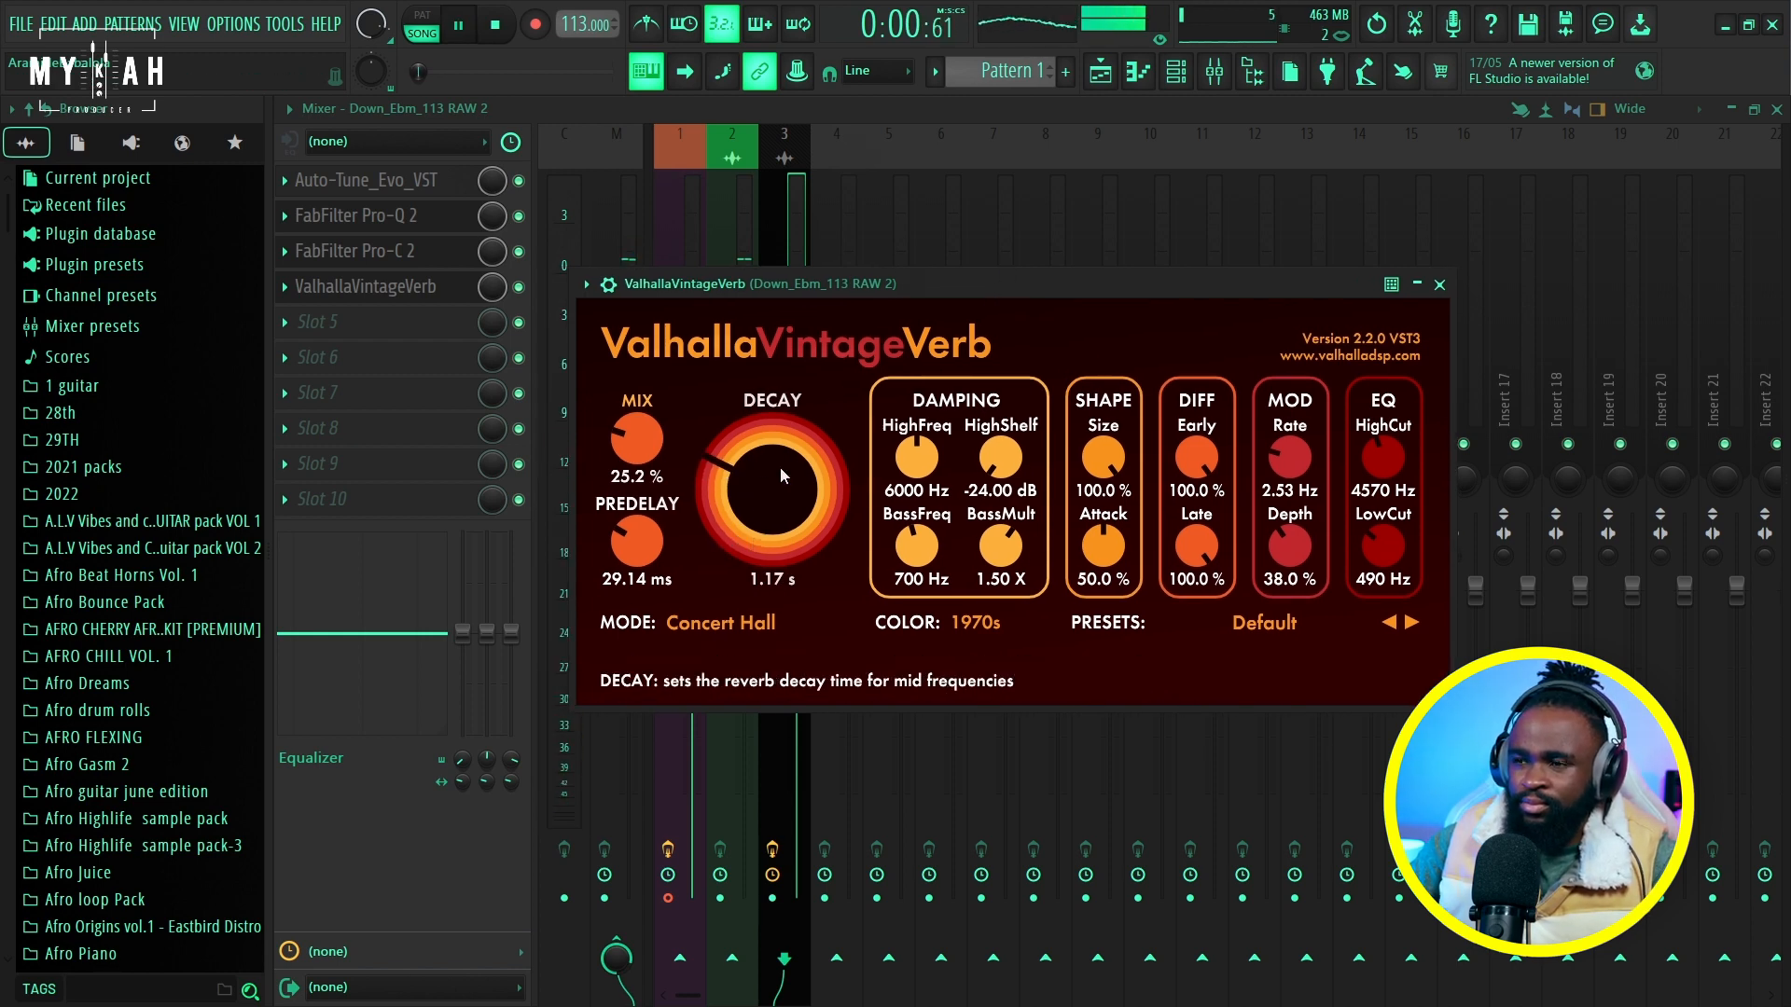
scroll(747, 472, down, 1)
scroll(752, 462, up, 5)
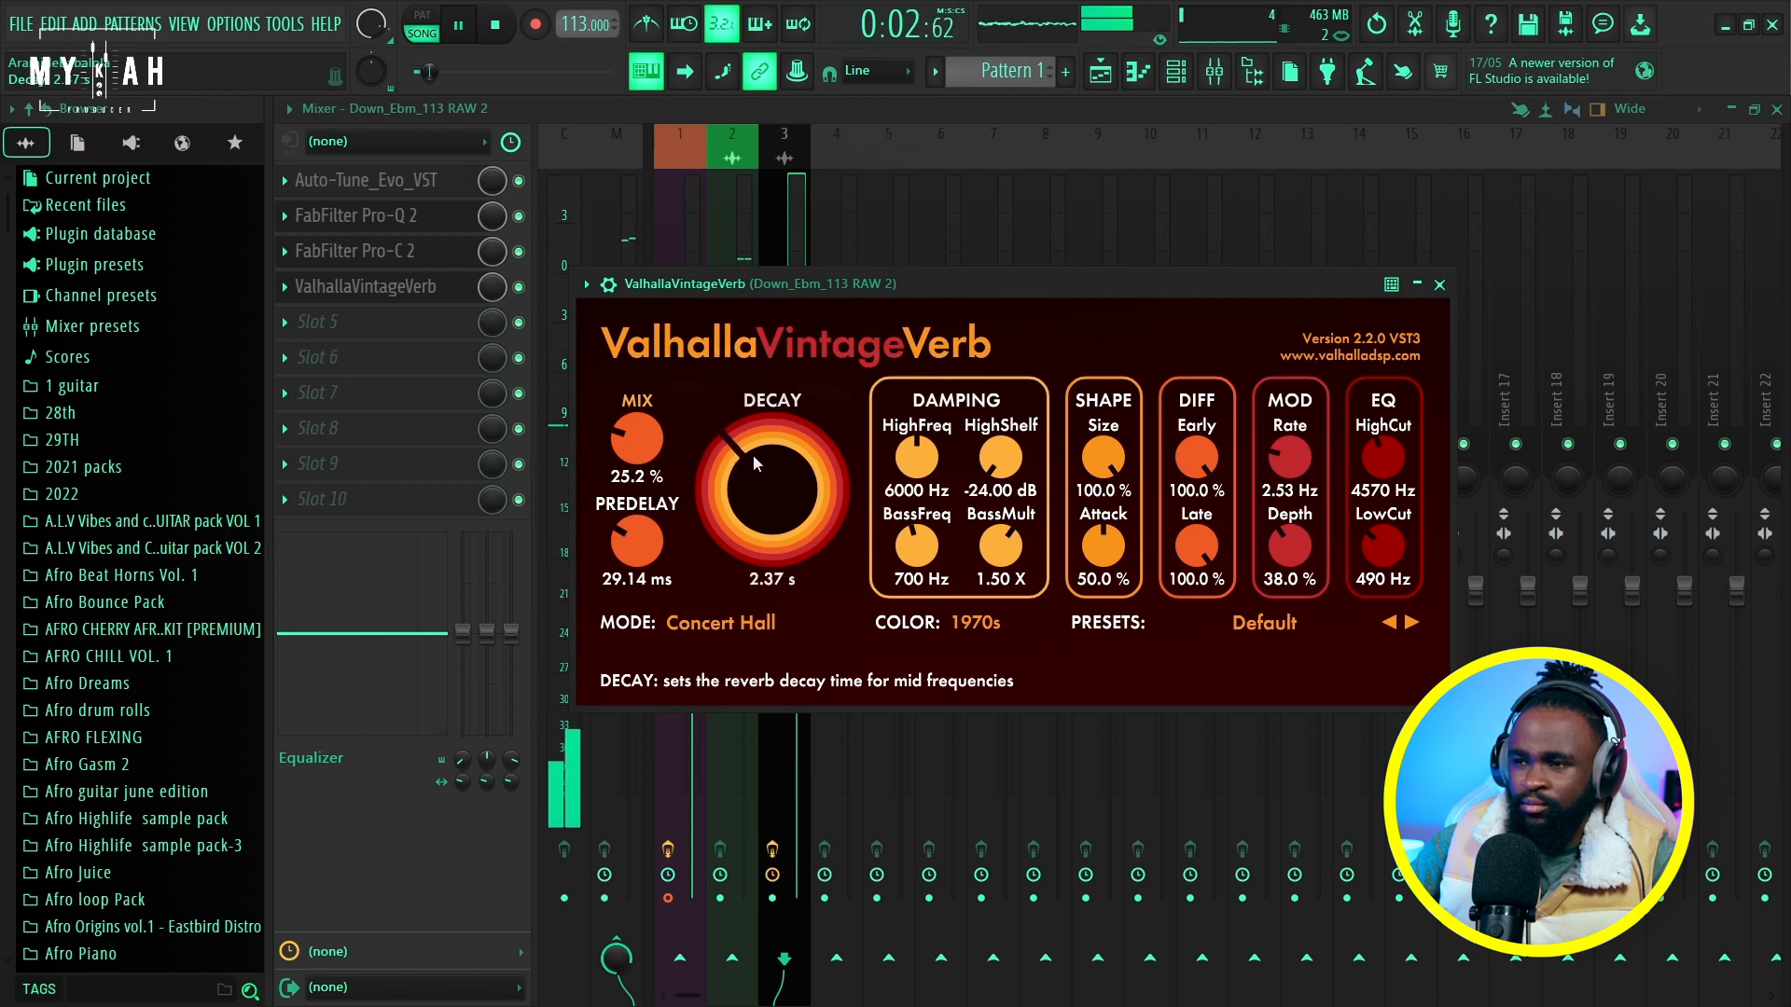
scroll(752, 455, down, 1)
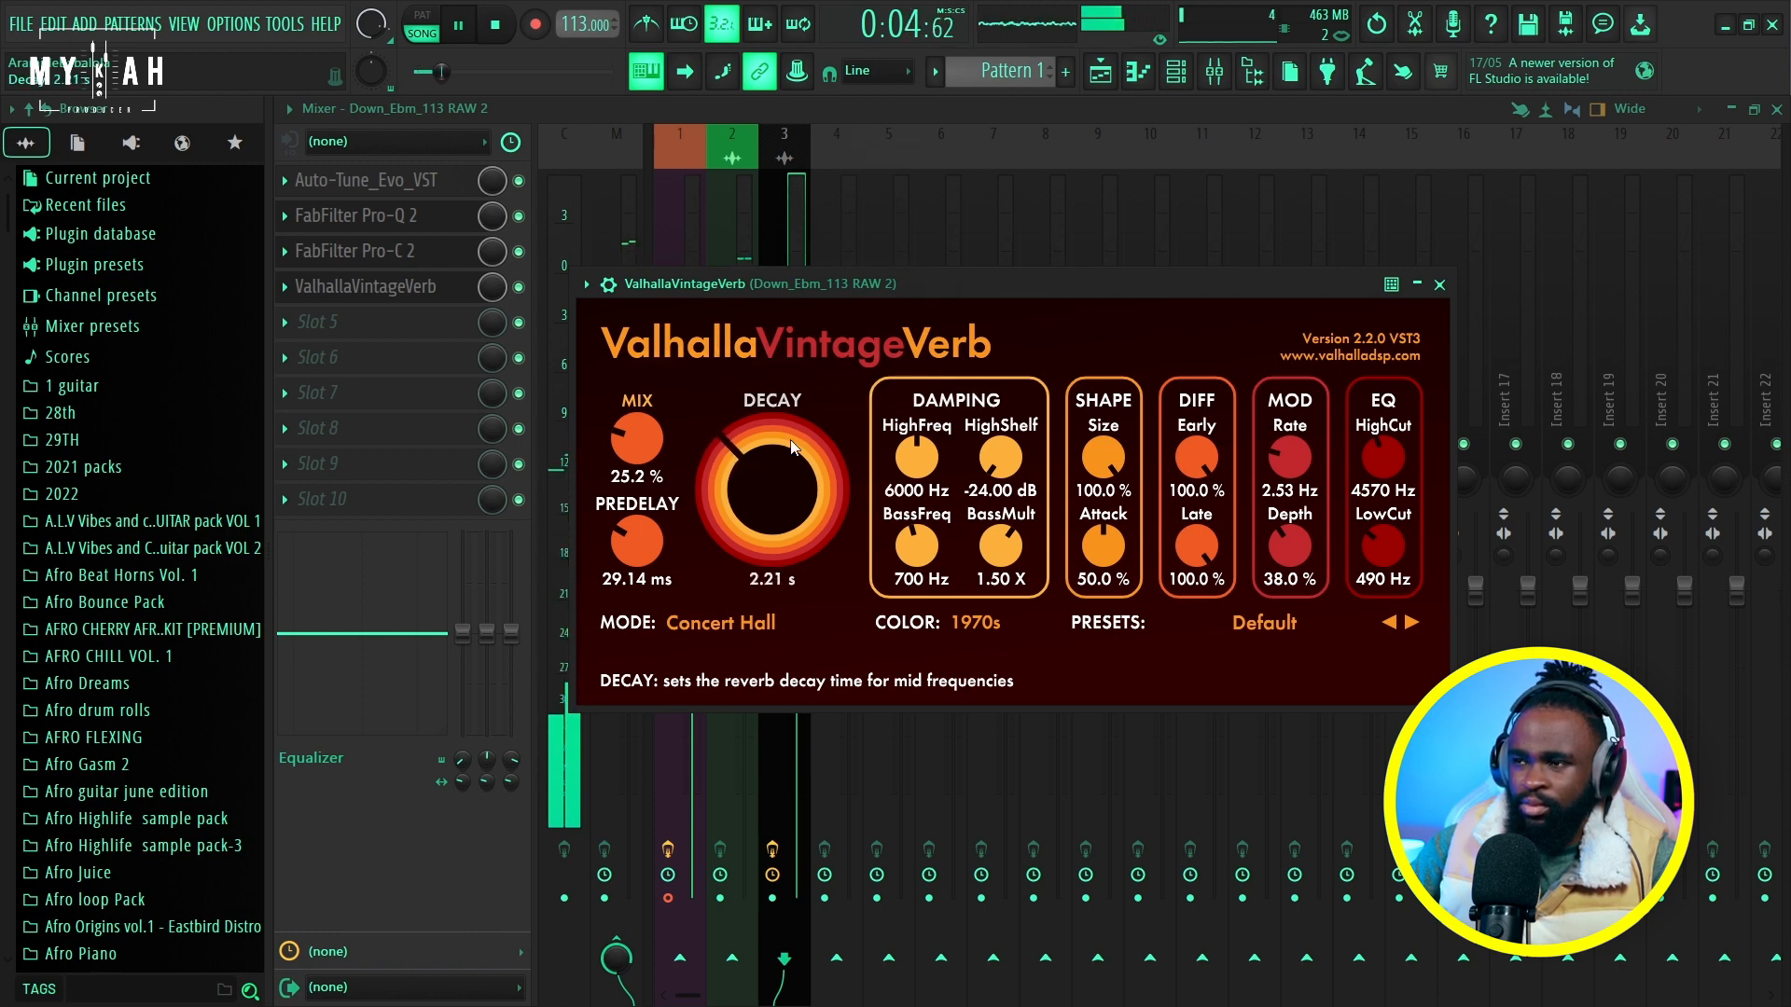
scroll(752, 471, down, 3)
Move ValhallaVintageVerb to the sixth effect slot and load FabFilter Pro-MB in the fourth slot.
drag(396, 286, 396, 357)
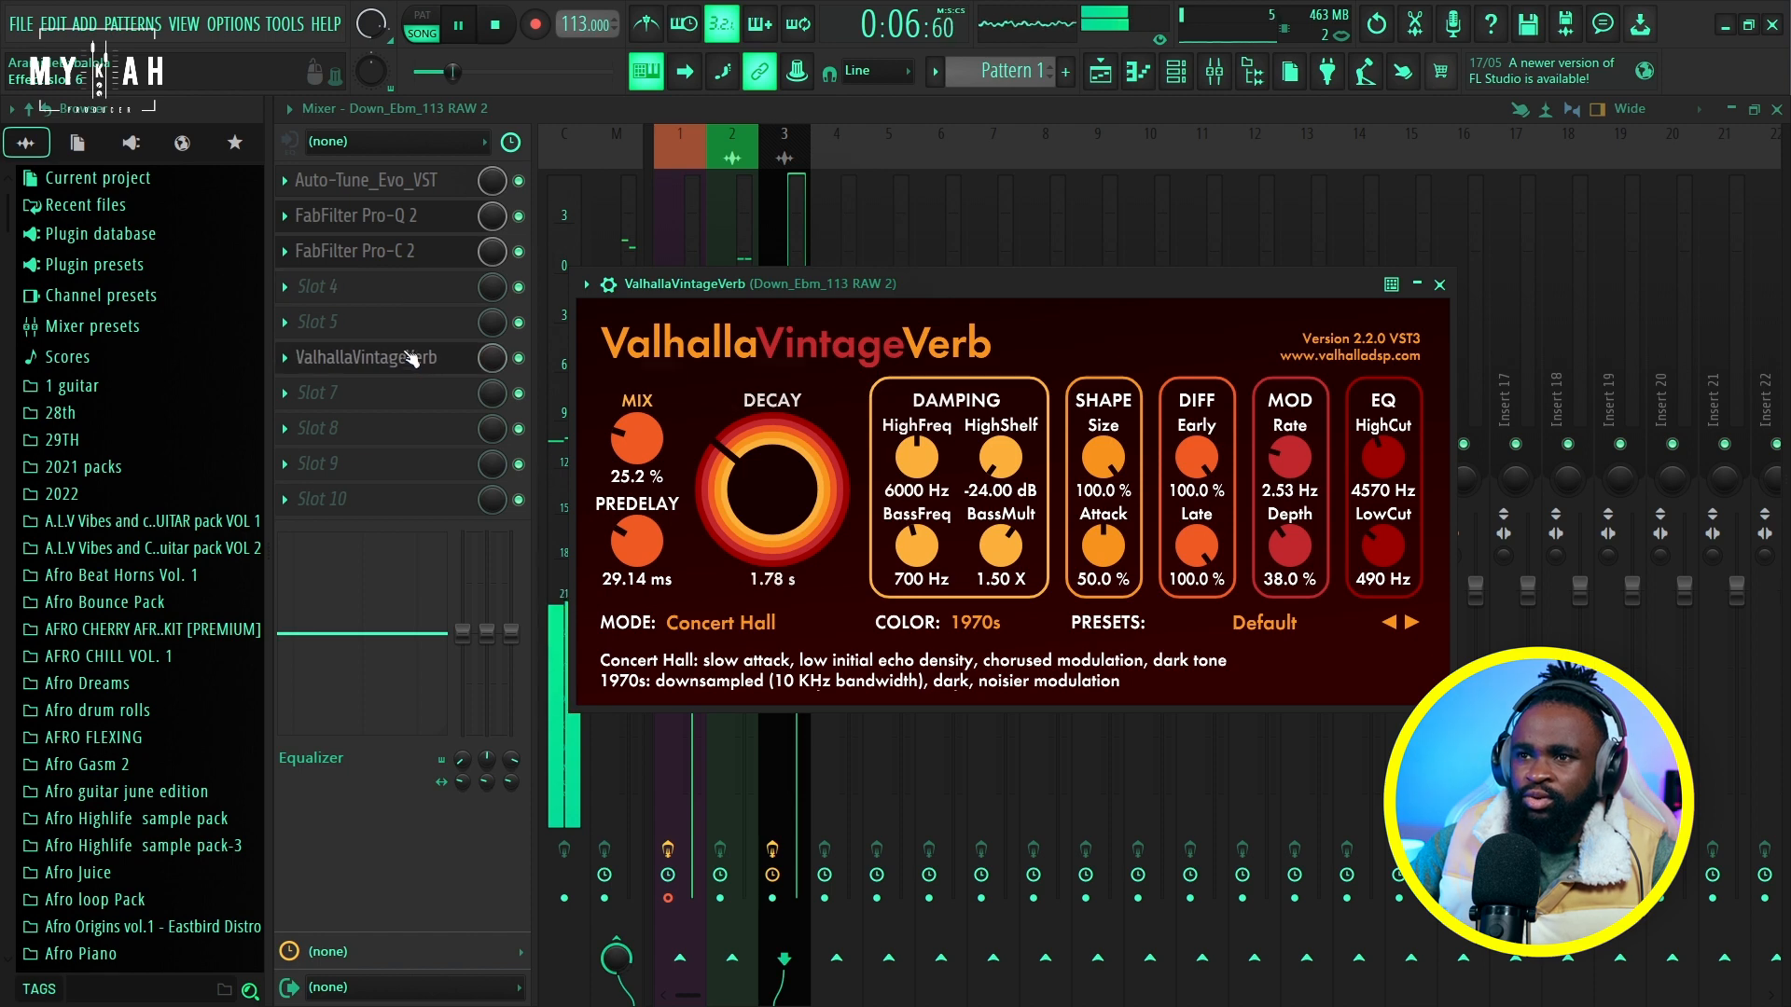
click(335, 290)
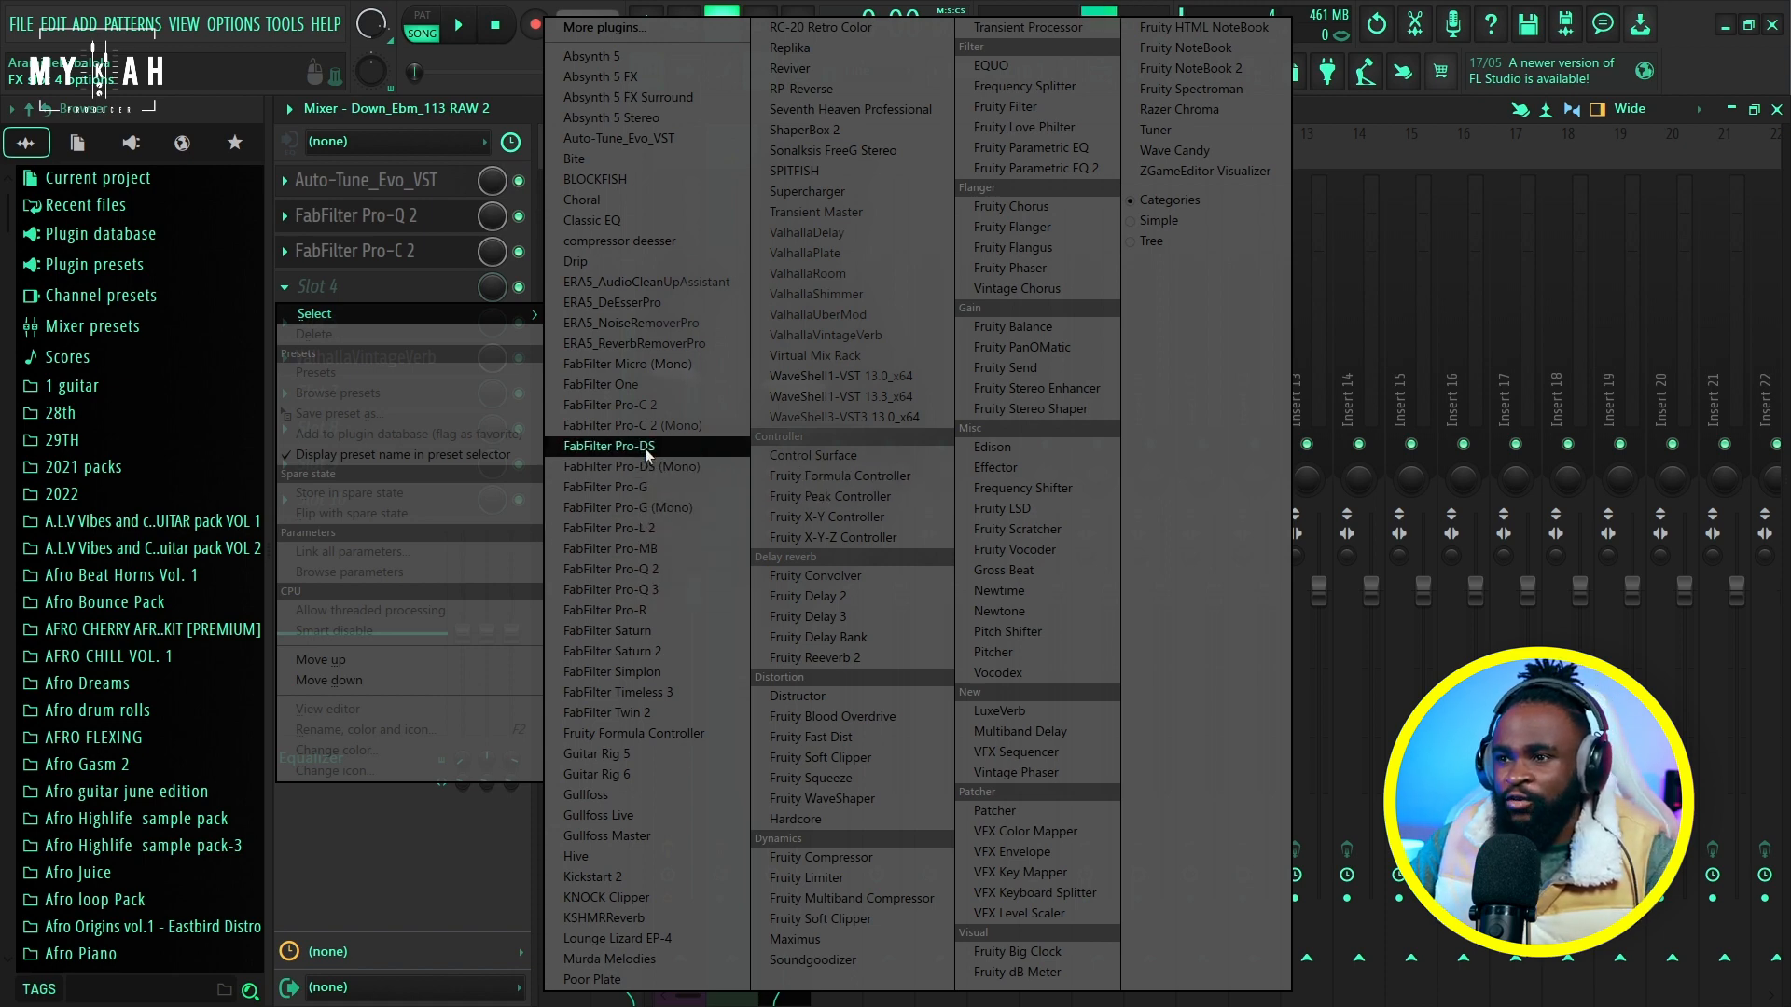
click(655, 548)
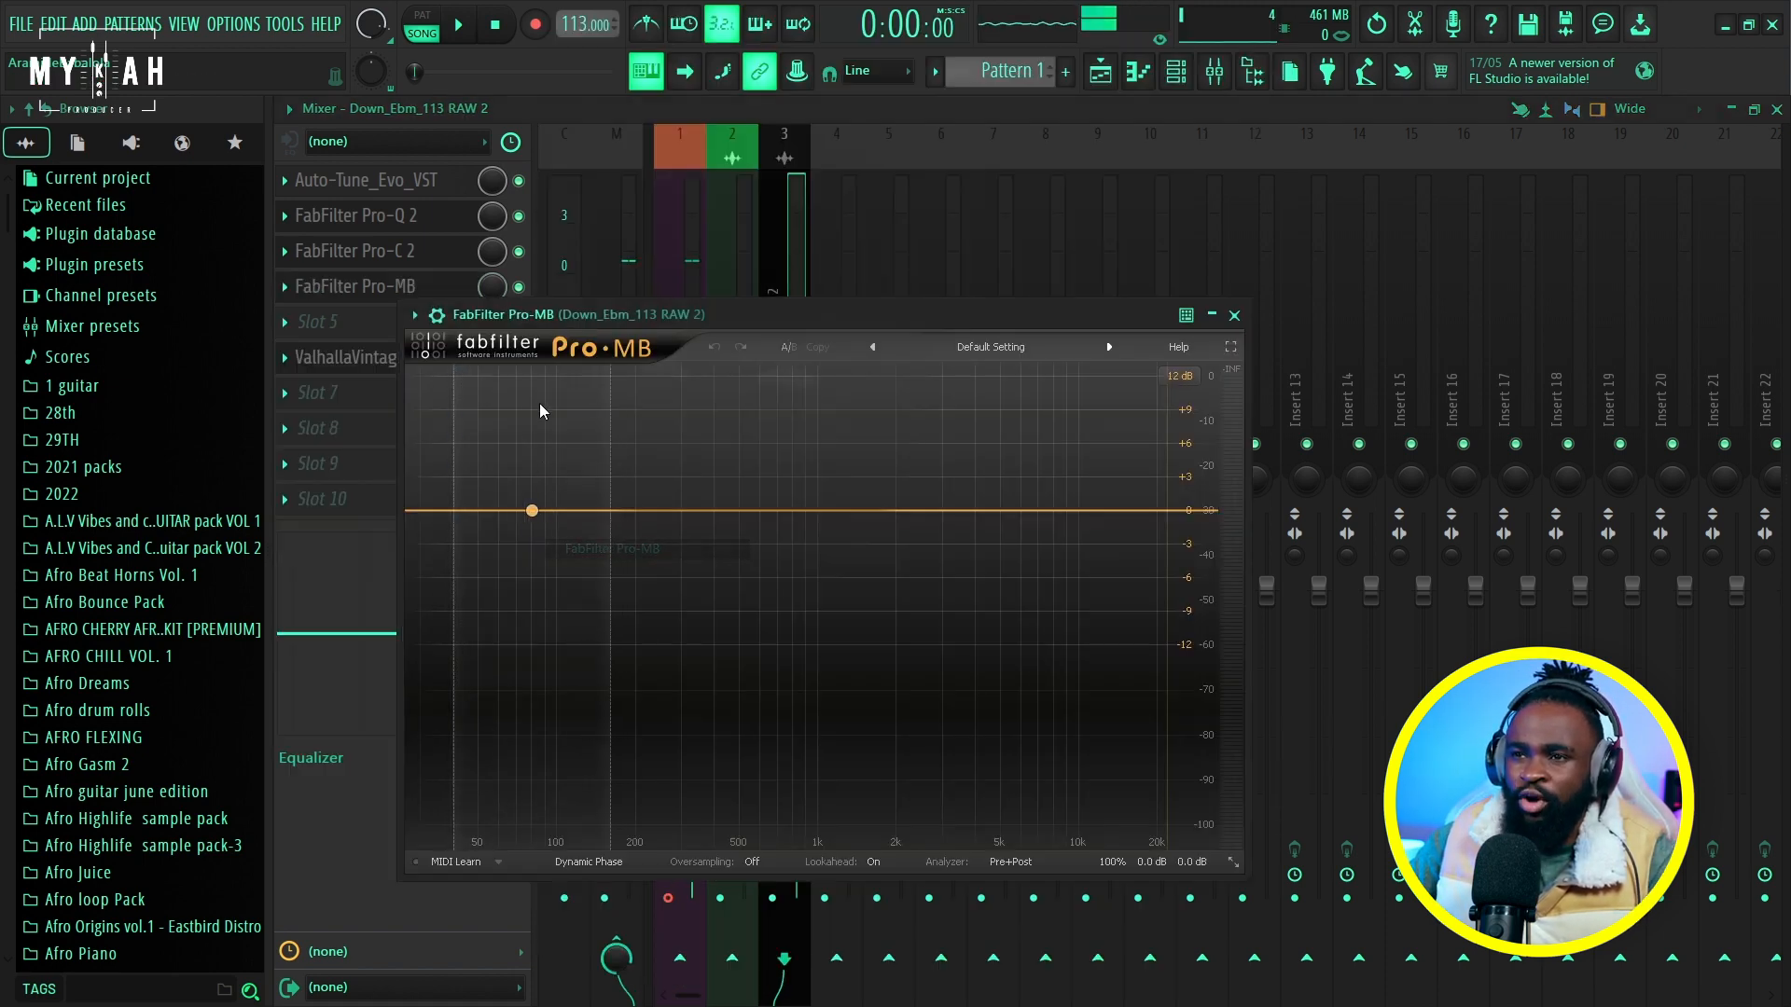
Add a Pro-MB band at about 522 Hz, solo it and set its range to +0.37 dB.
click(743, 512)
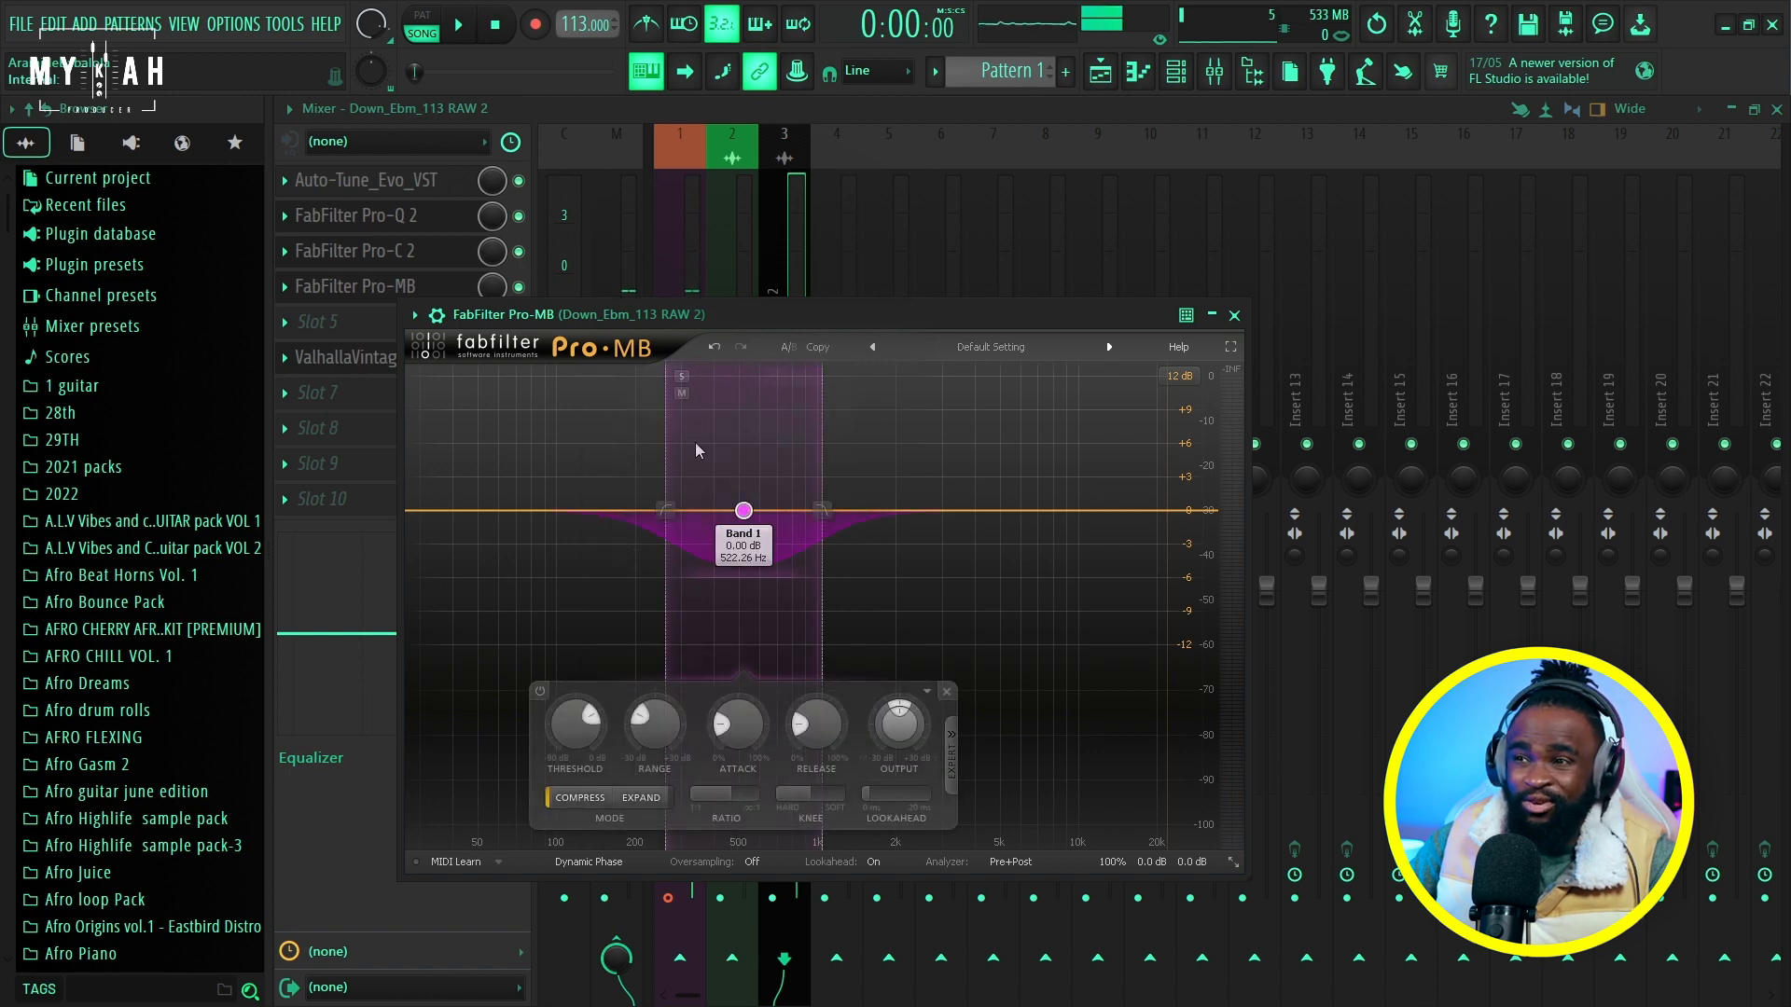
click(682, 377)
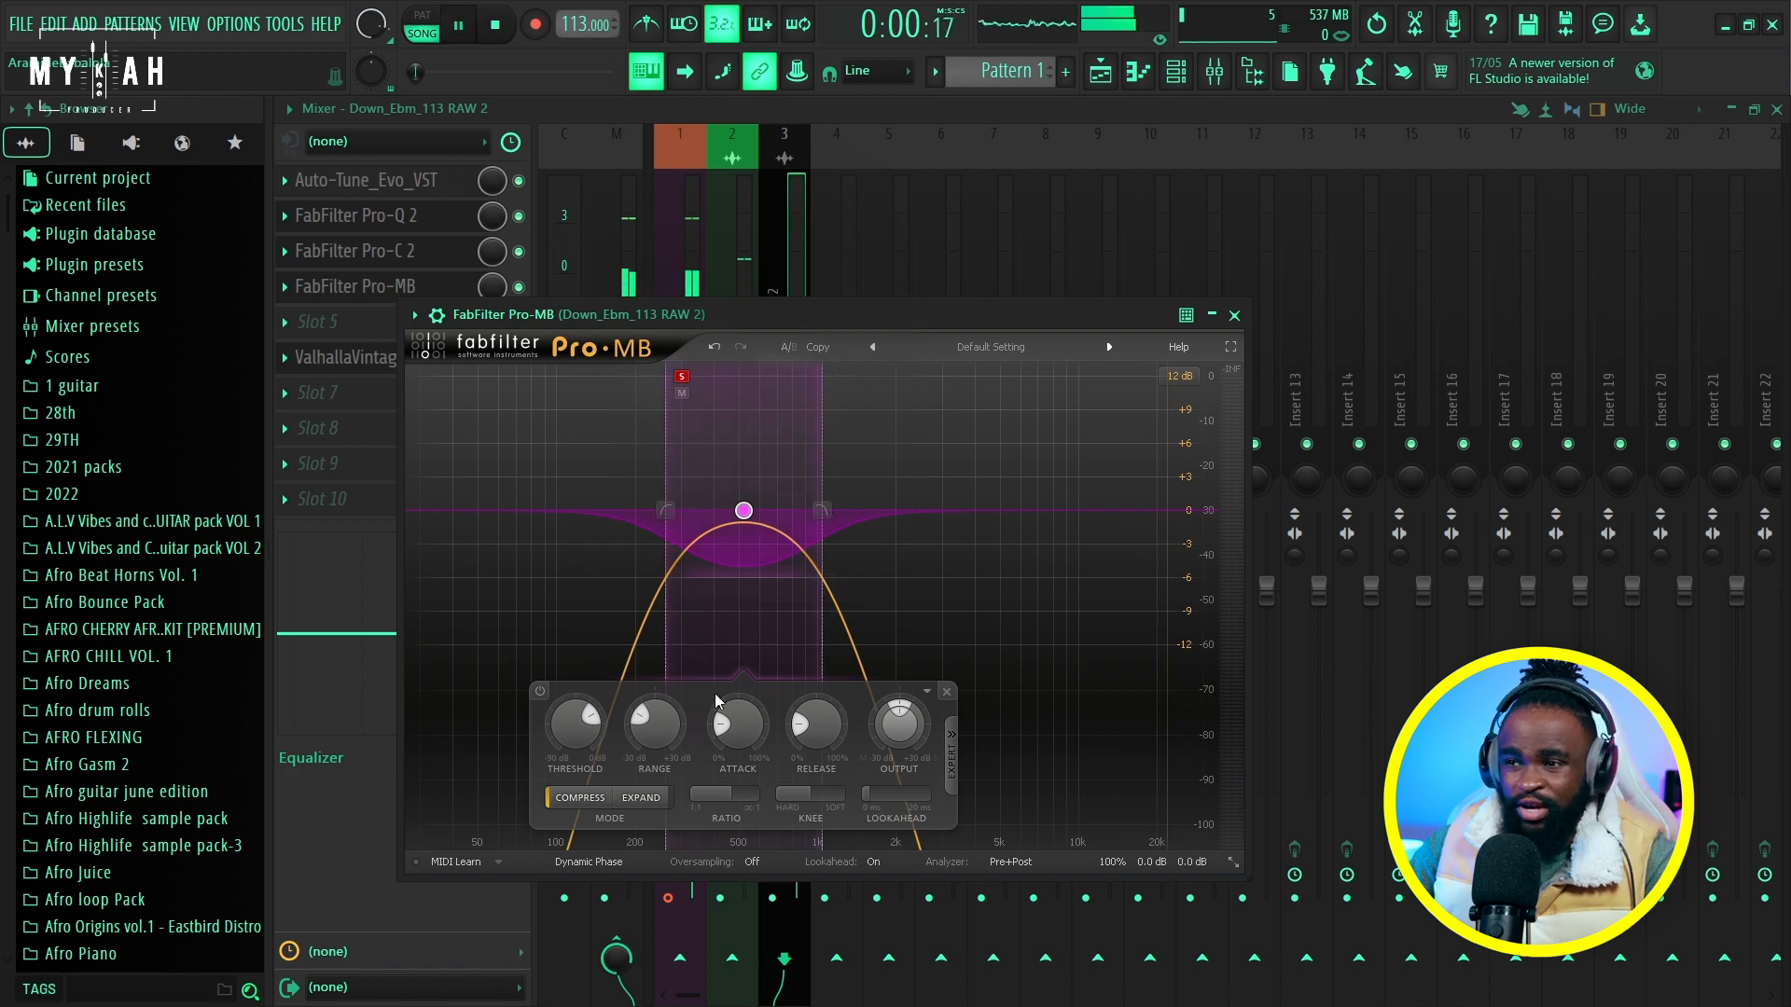
drag(657, 722, 659, 679)
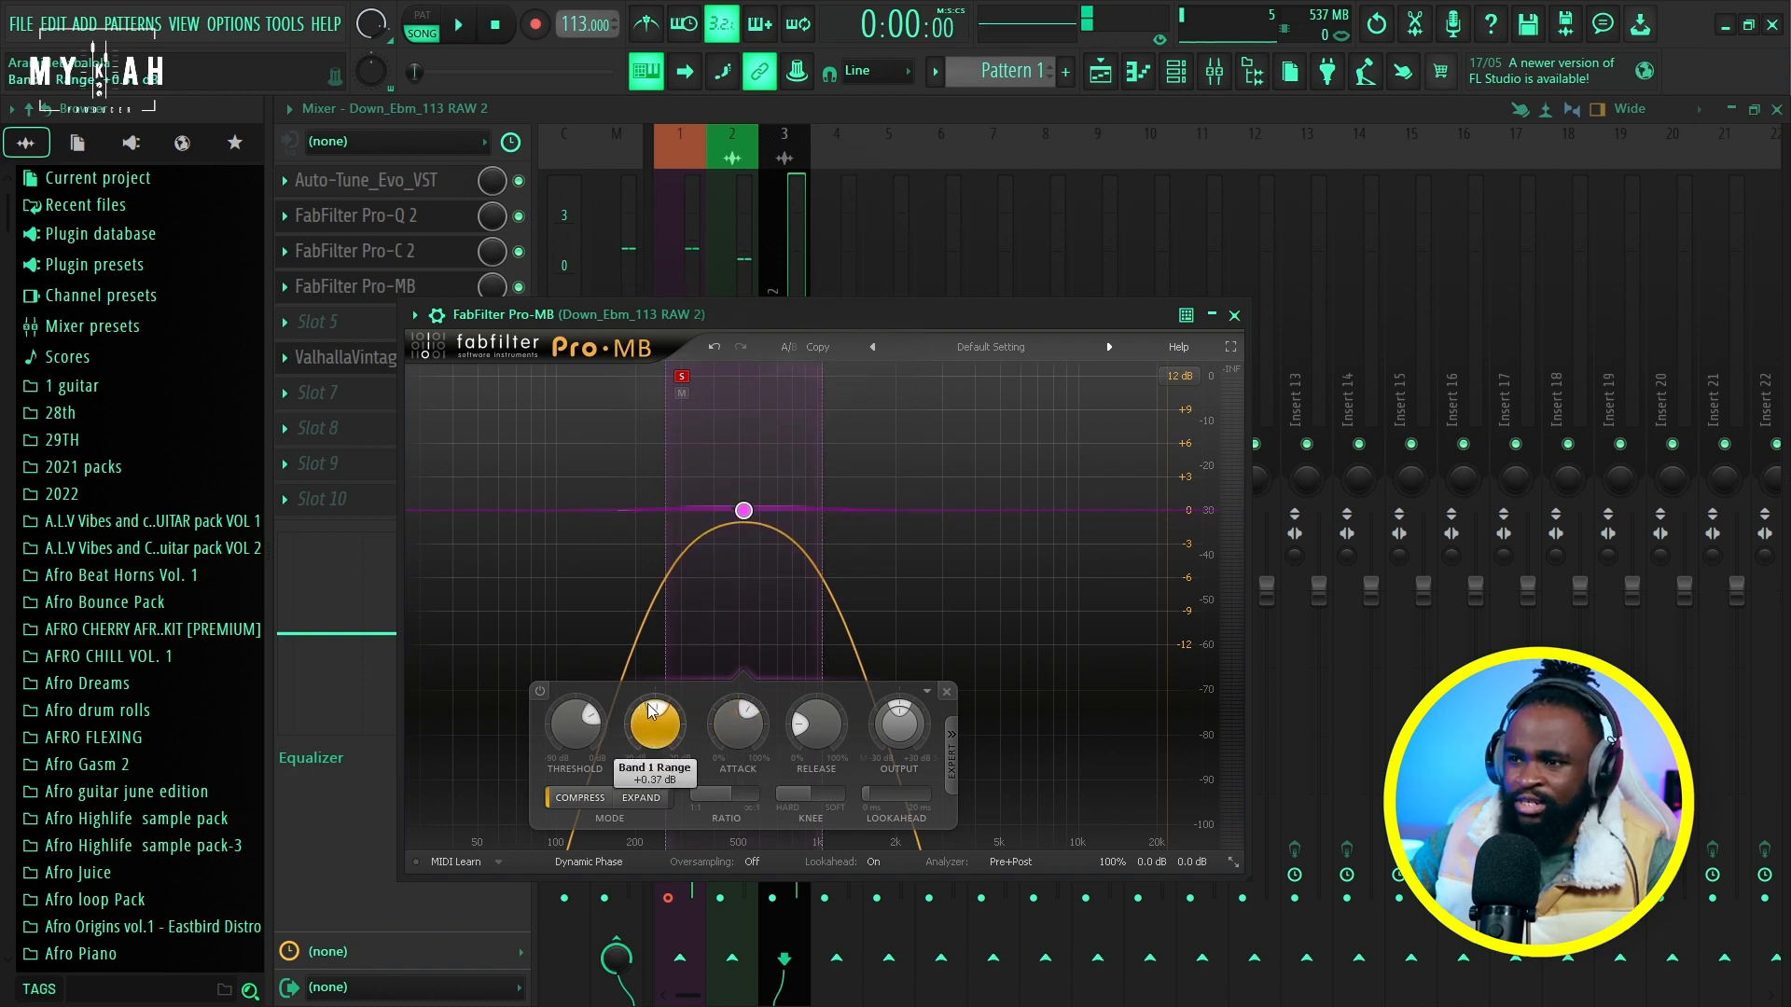
Widen the soloed band's upper crossover and set its low crossover to about 375 Hz while auditioning, and close Pro-MB.
key(space)
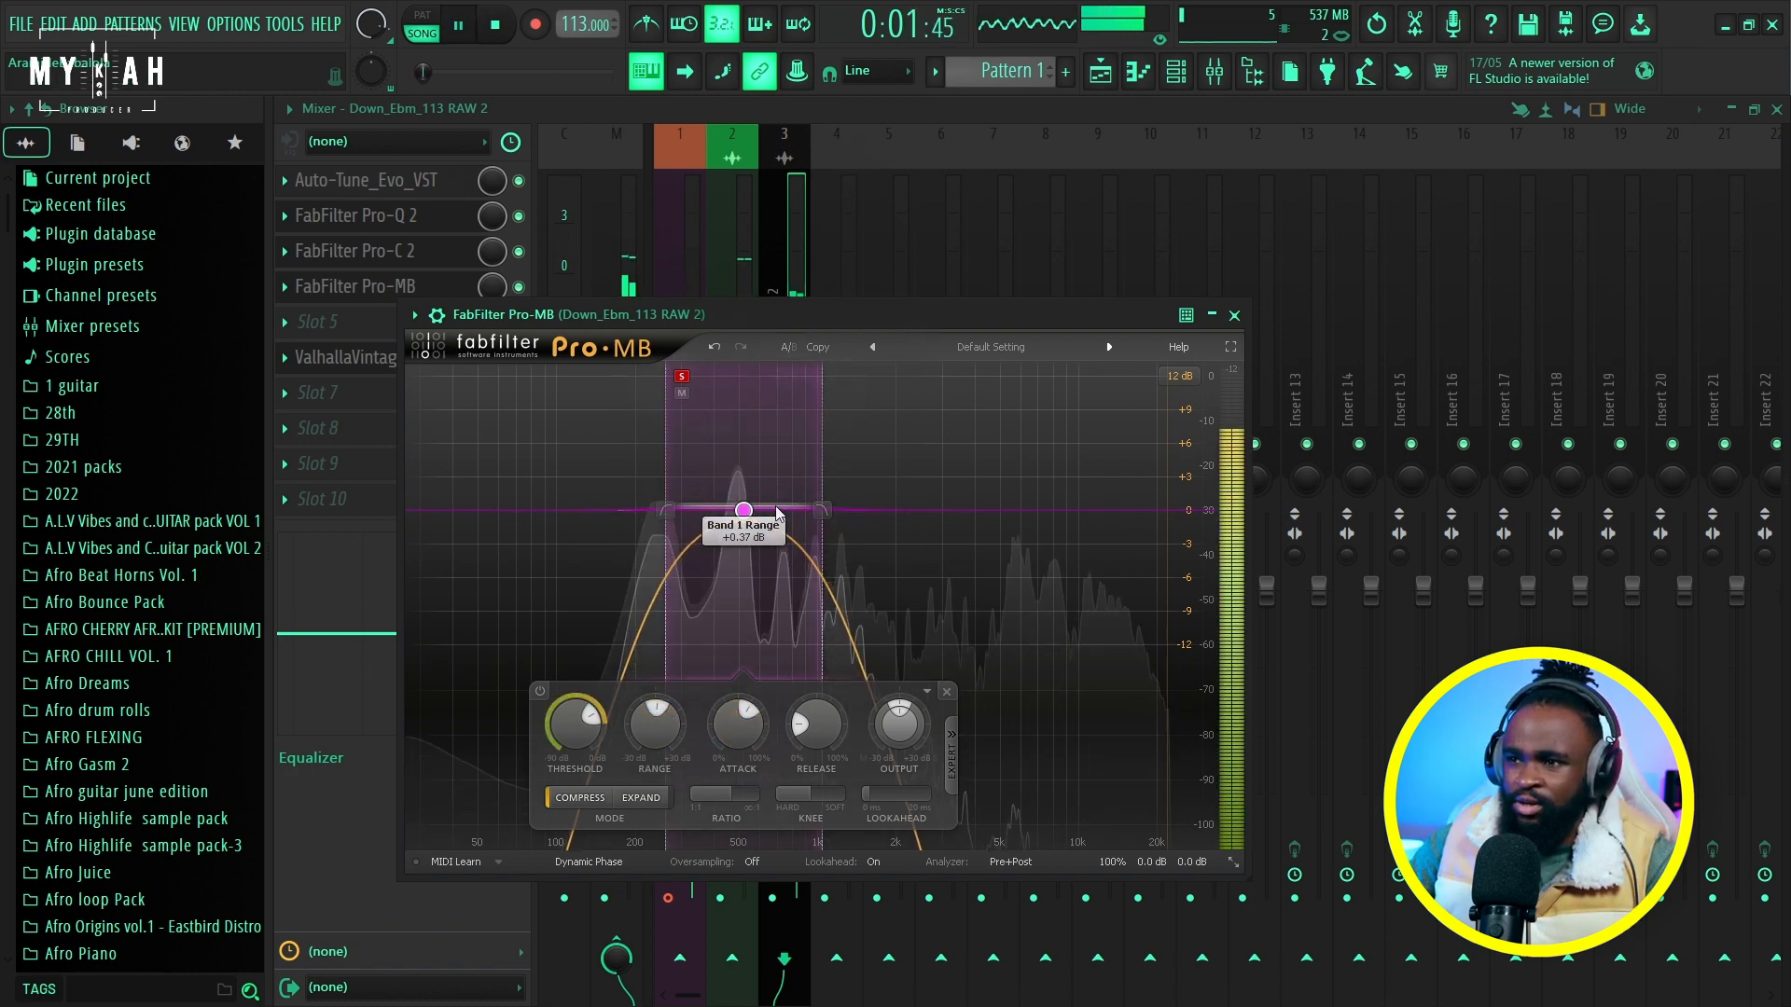
drag(822, 510, 922, 476)
drag(665, 511, 706, 512)
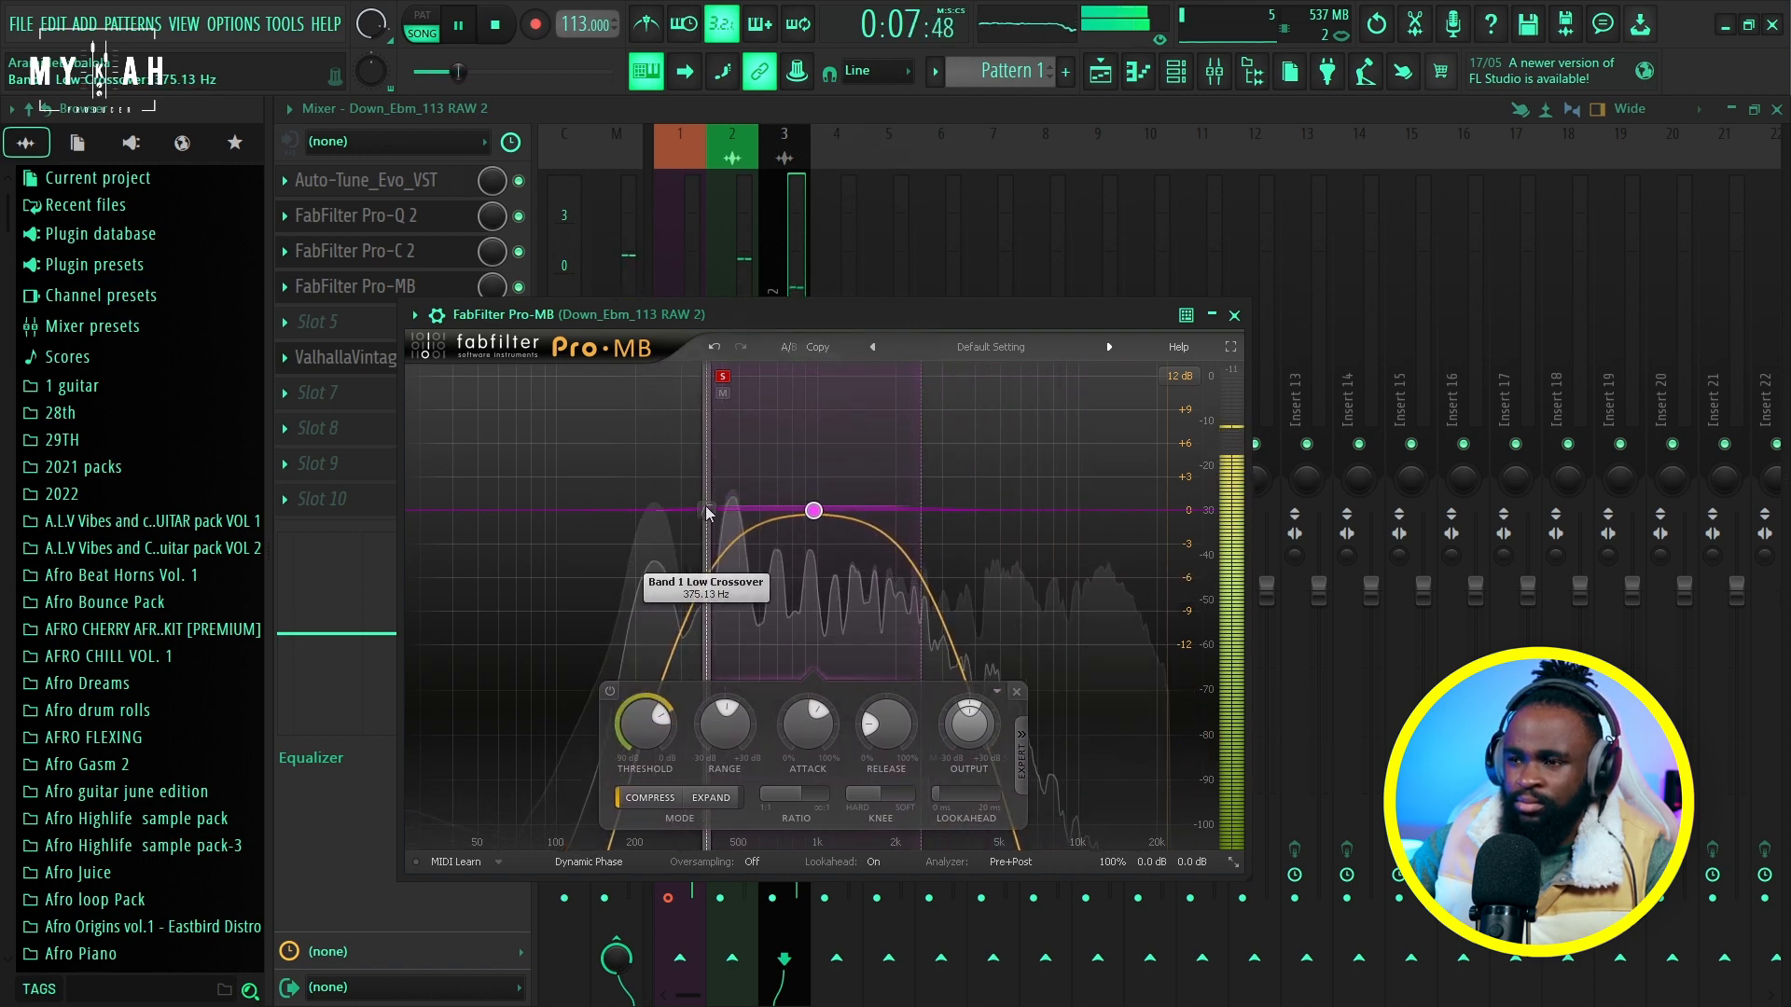
key(space)
key(Escape)
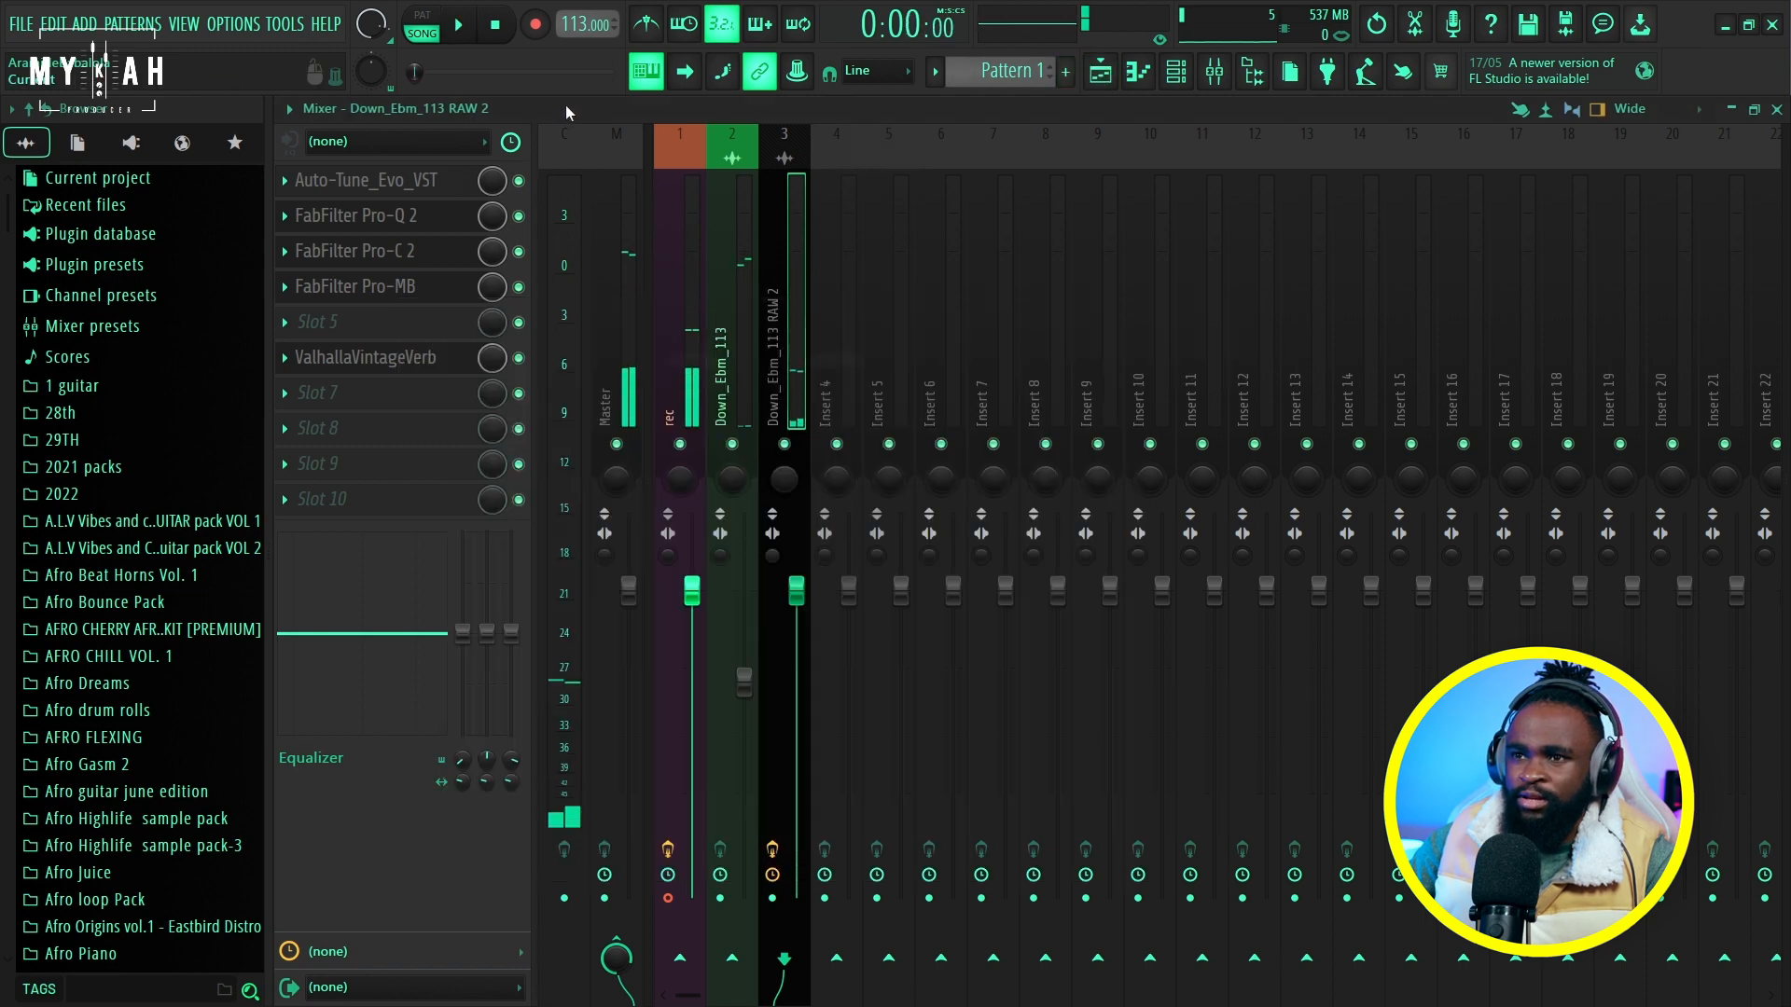
Move ValhallaVintageVerb up to the fifth effect slot and load Fruity Delay 2 in the sixth slot.
drag(355, 352, 366, 328)
key(space)
click(361, 364)
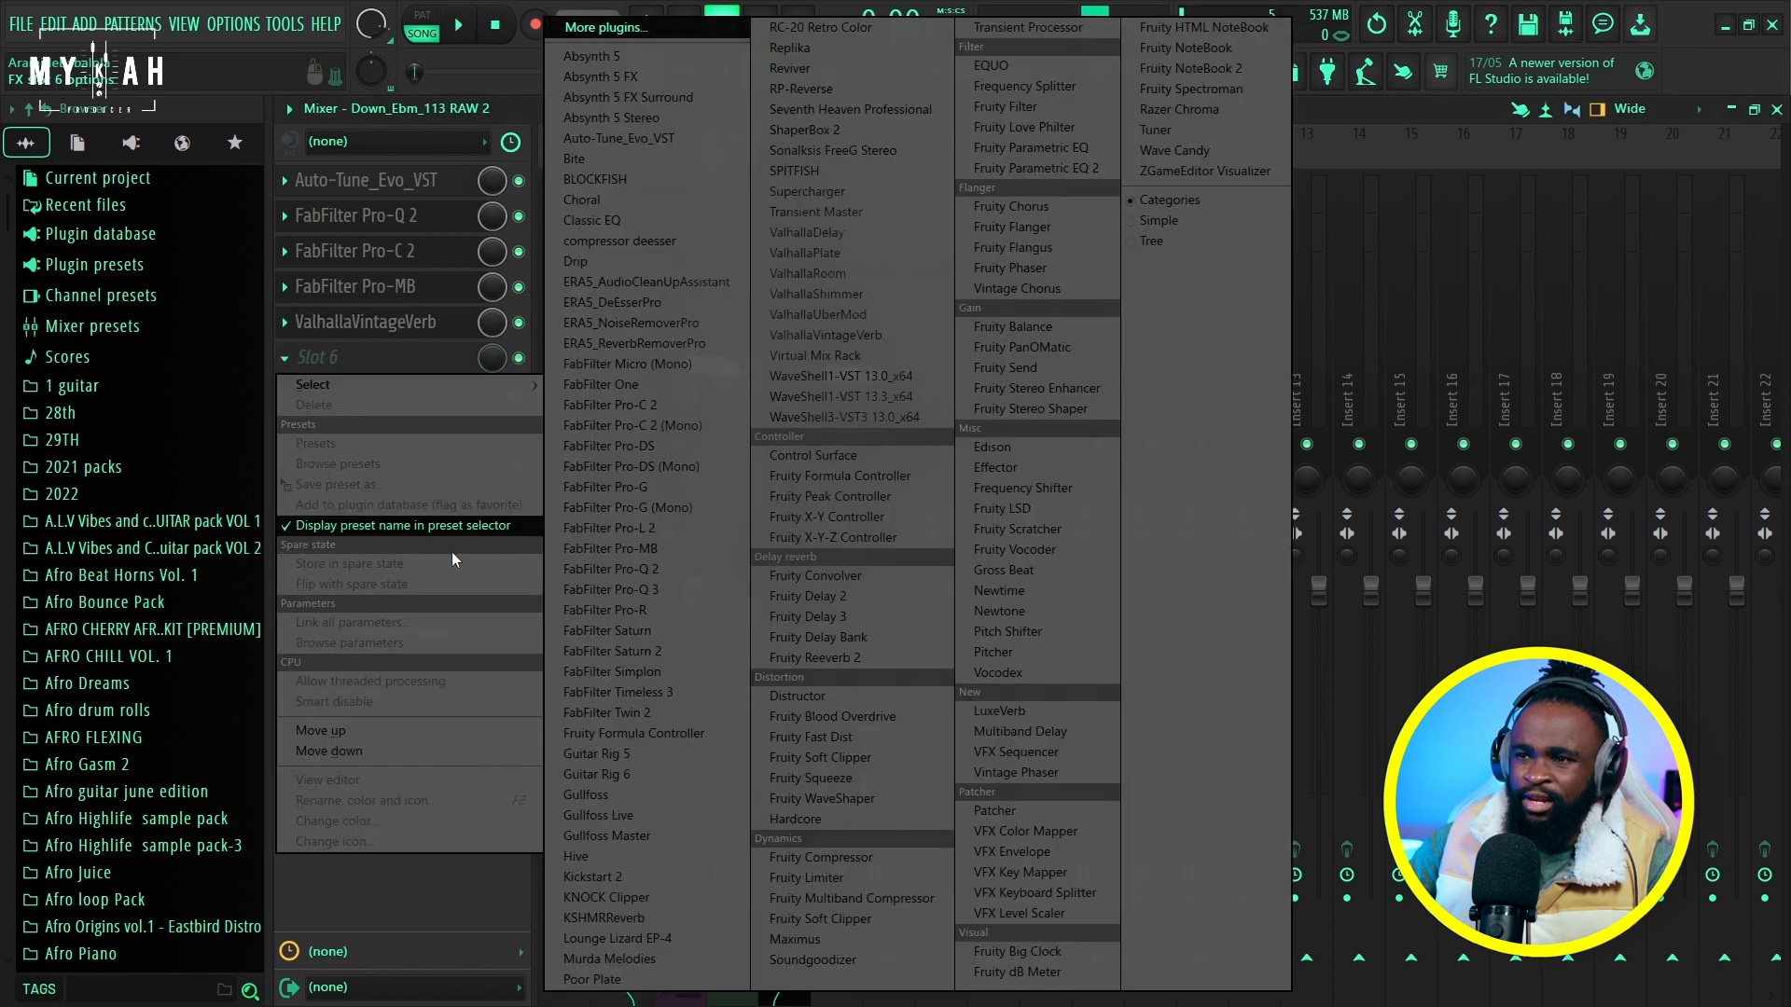
click(869, 593)
key(space)
Set Fruity Delay 2 to ping-pong feedback with a step-based time, and lower its input volume, feedback level and cutoff.
click(563, 433)
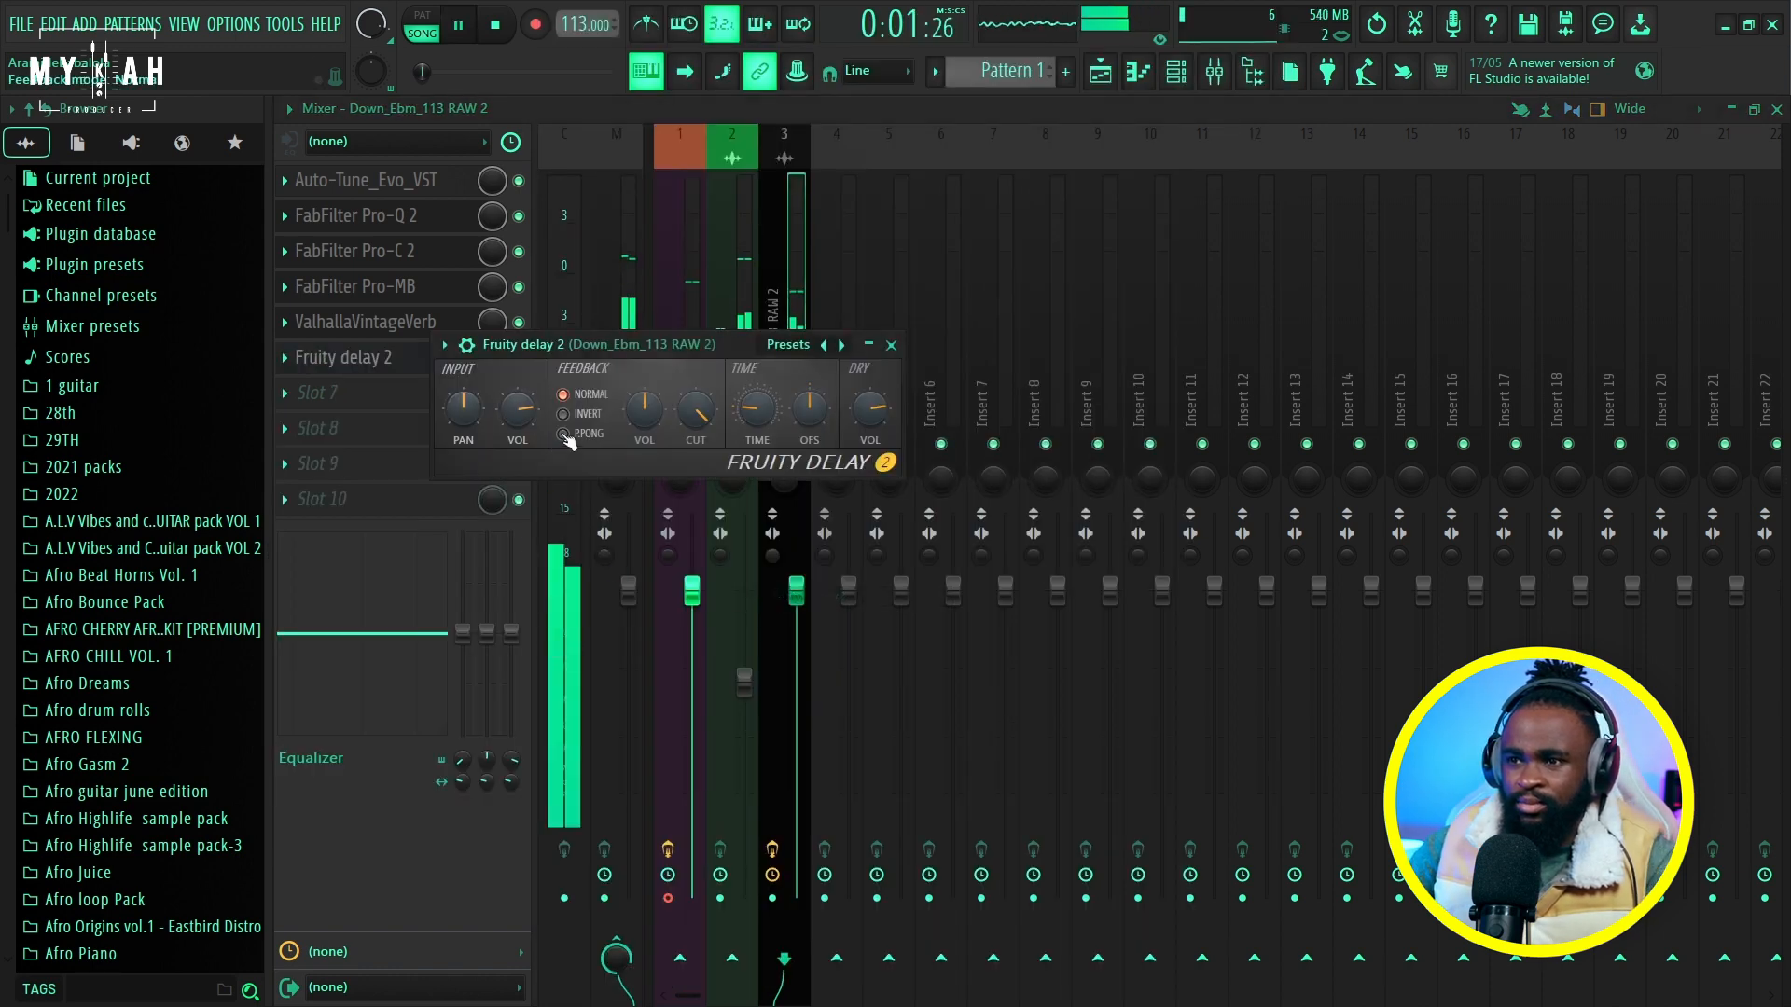
right_click(758, 418)
mouse_move(882, 449)
click(993, 470)
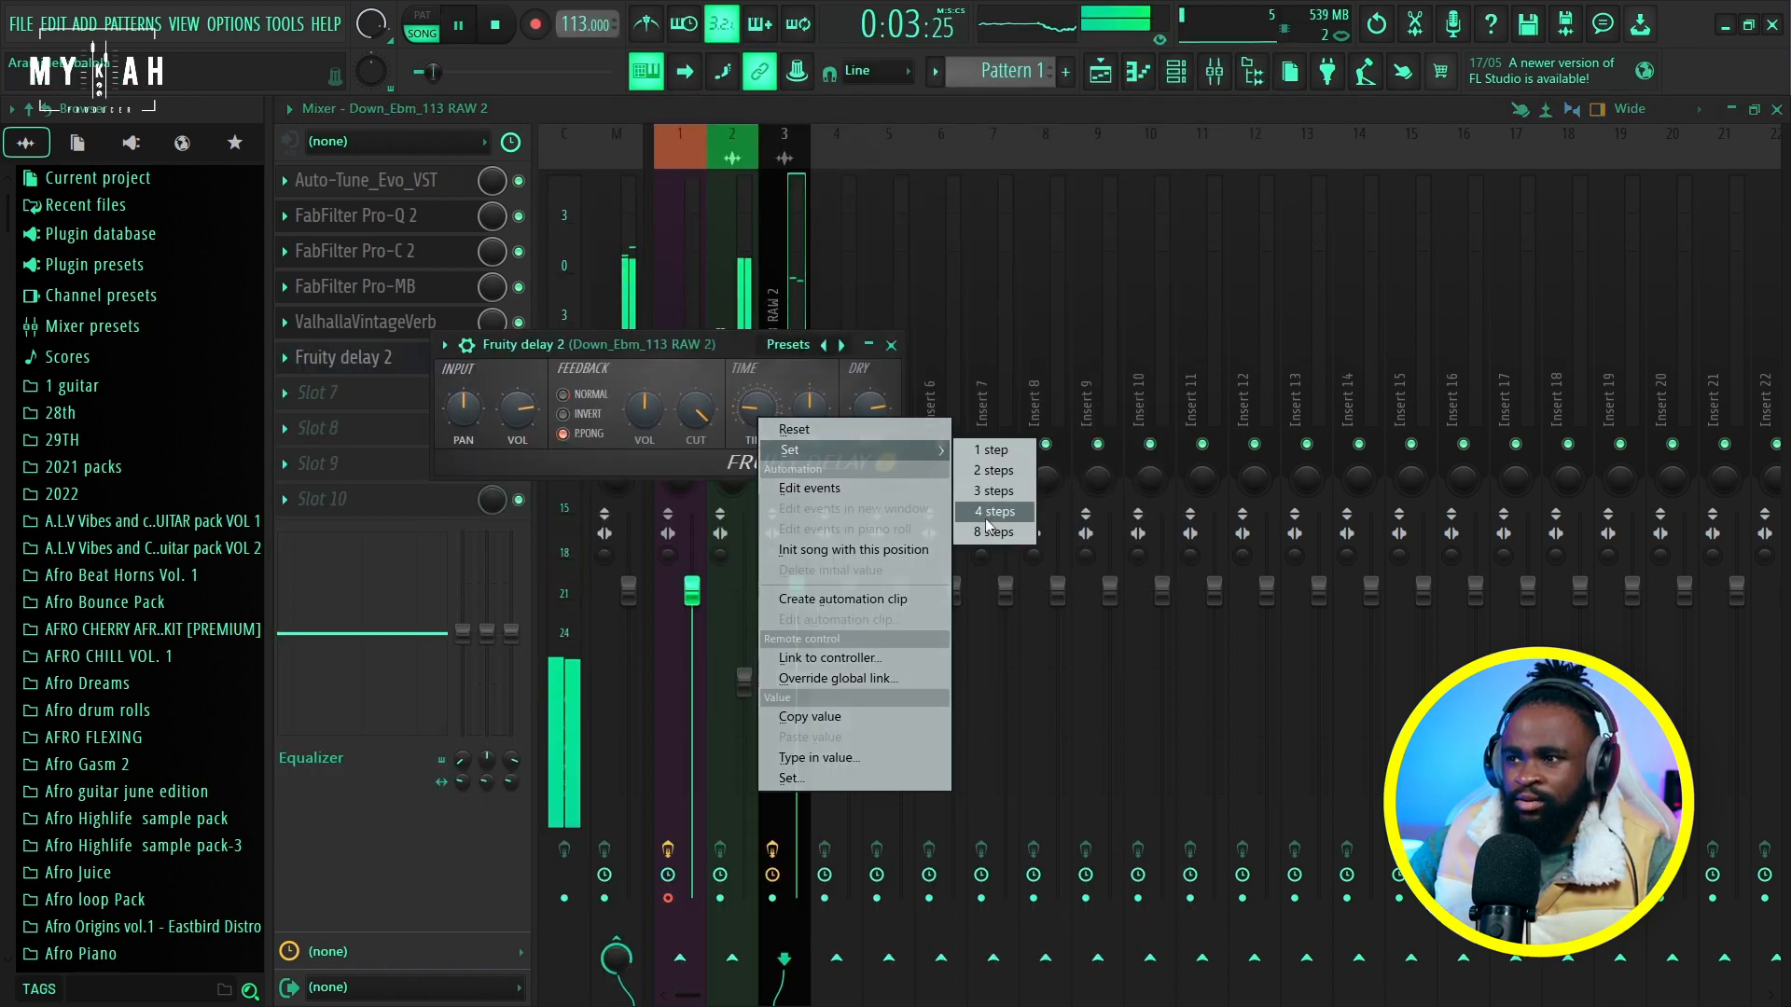
key(space)
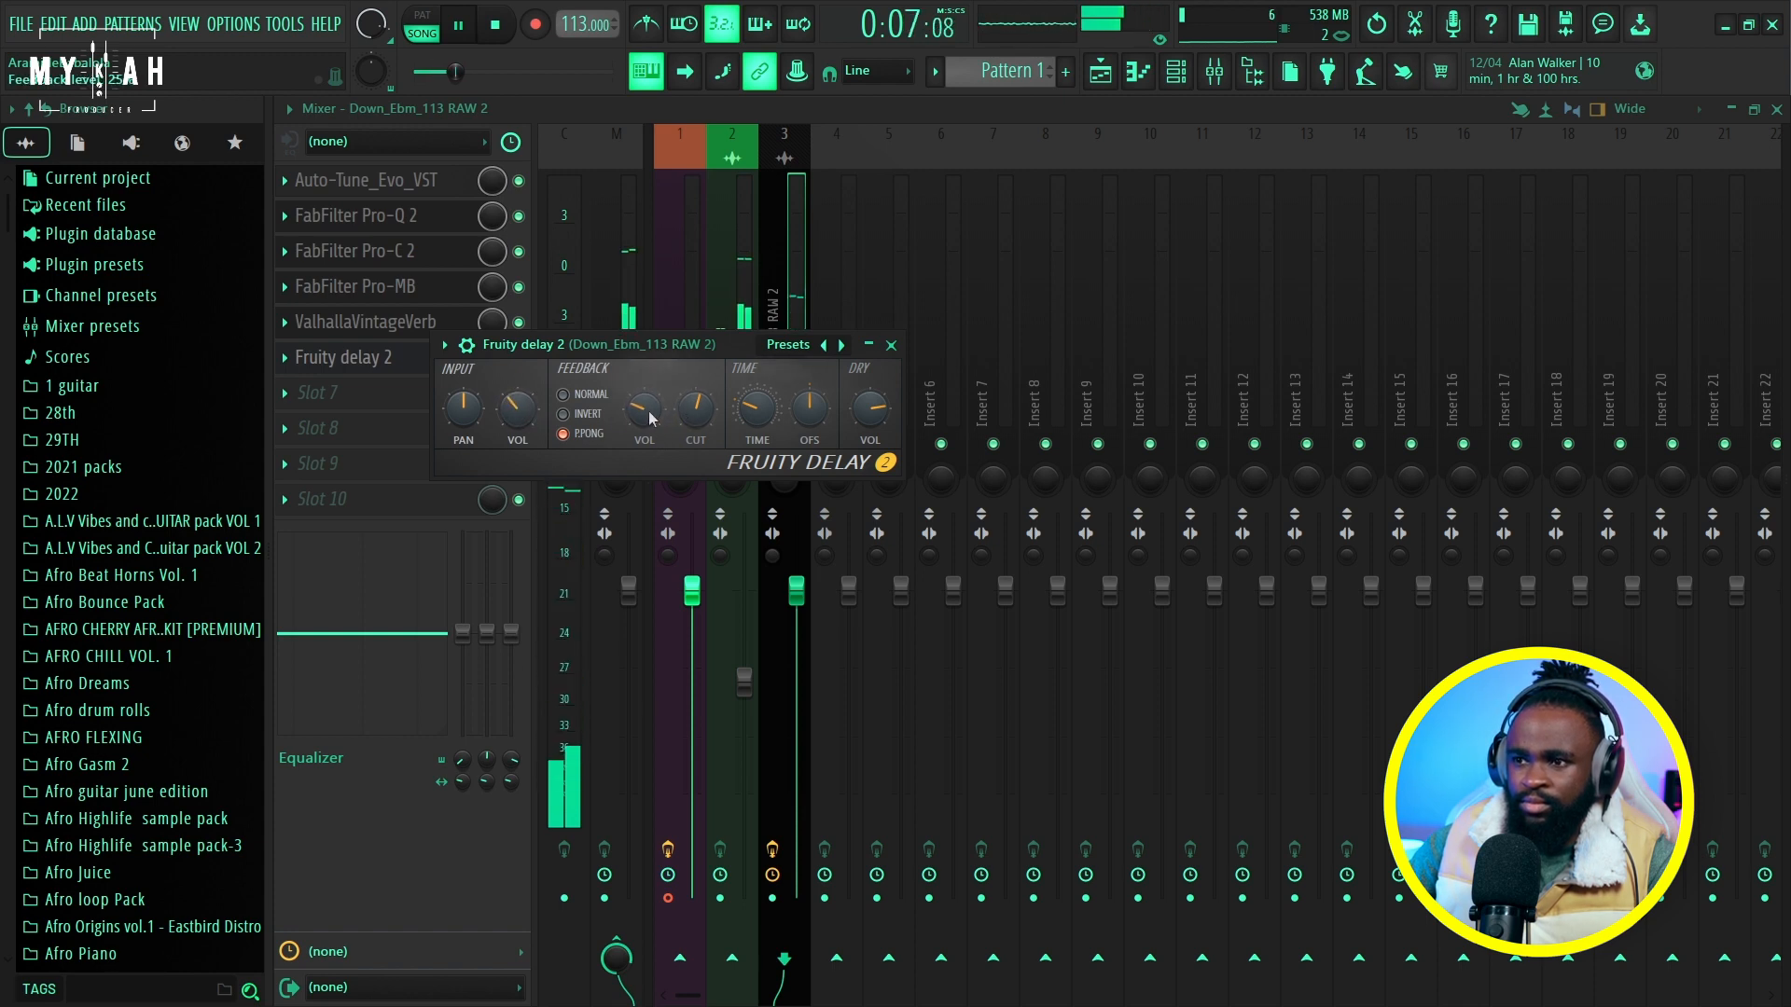
key(space)
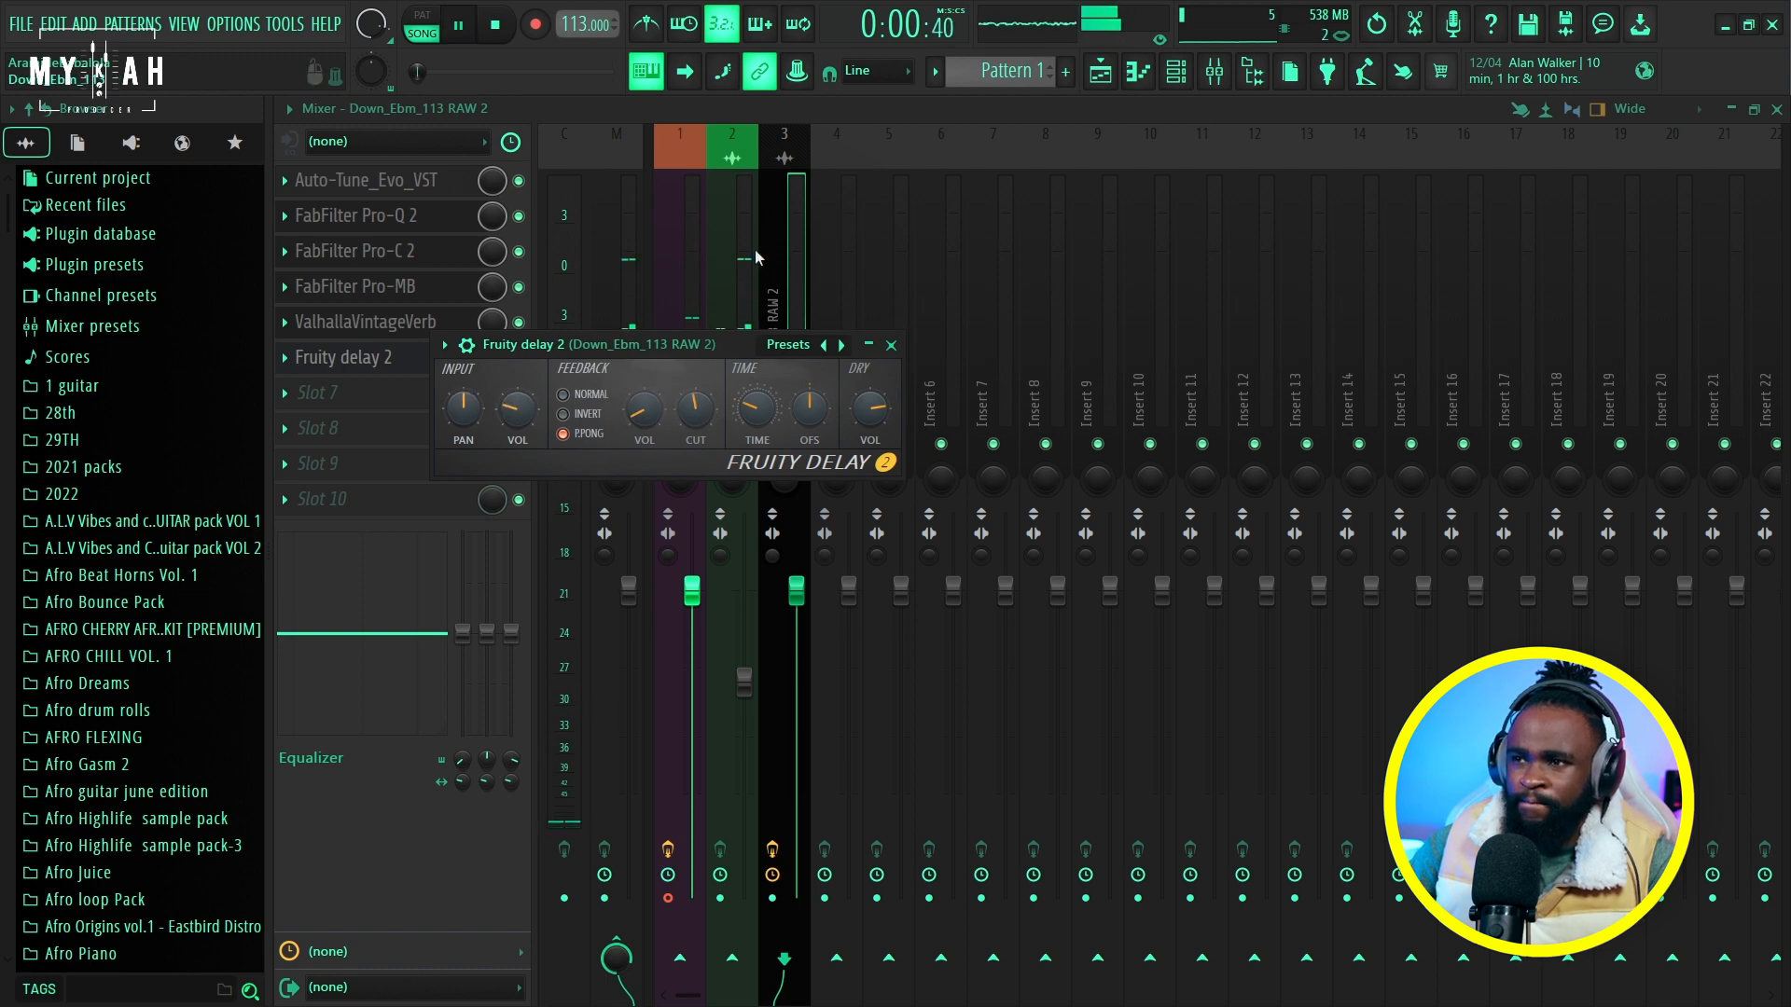
click(772, 115)
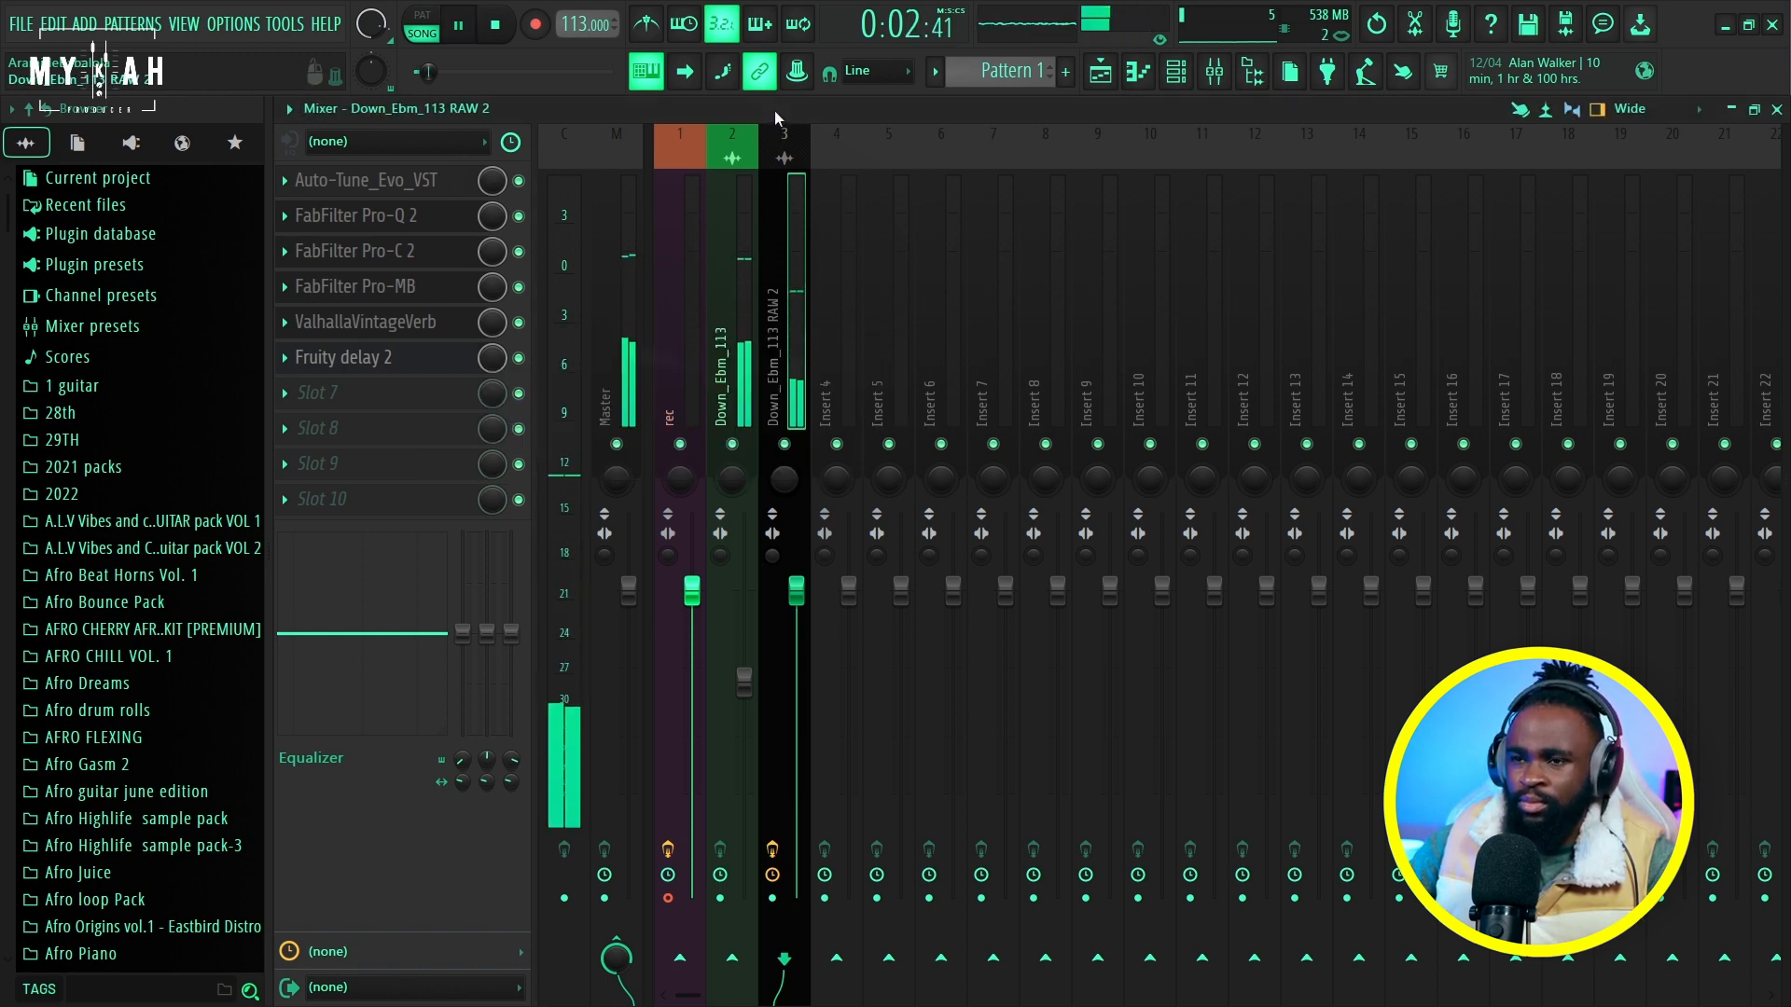
Unmute track 4 in the playlist and route the RAW 3 audio clip to mixer track 3.
key(F5)
key(space)
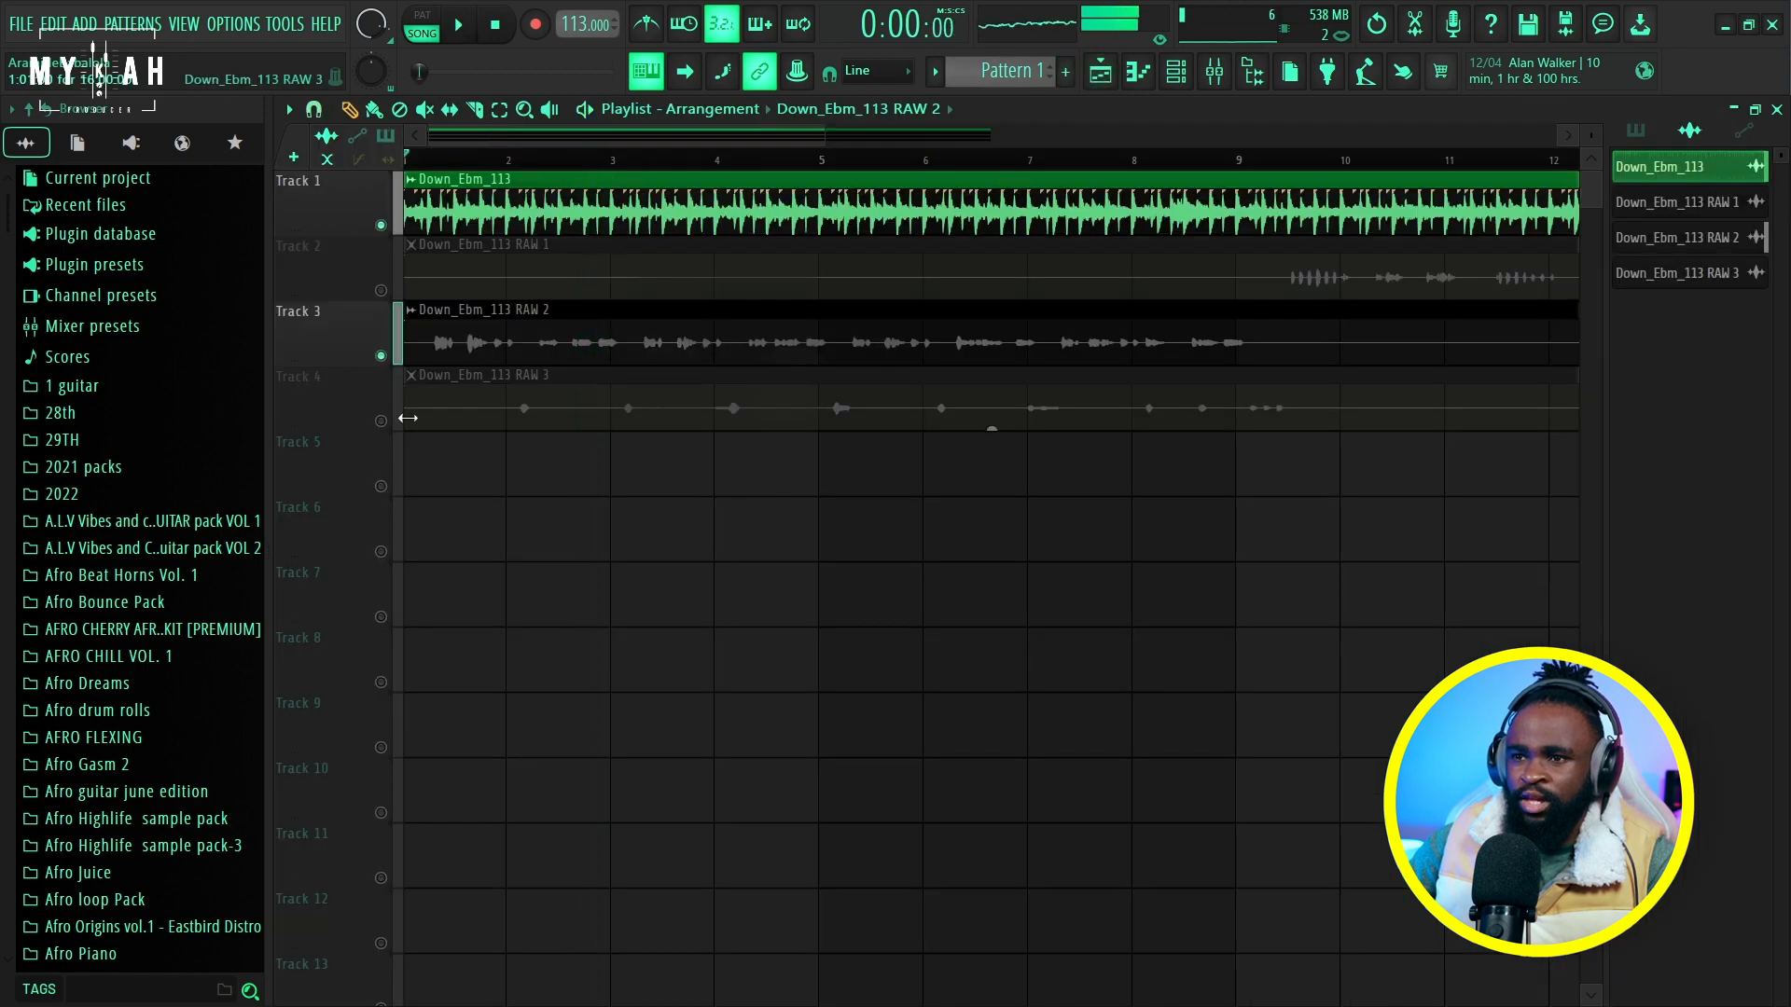
click(382, 421)
double_click(572, 408)
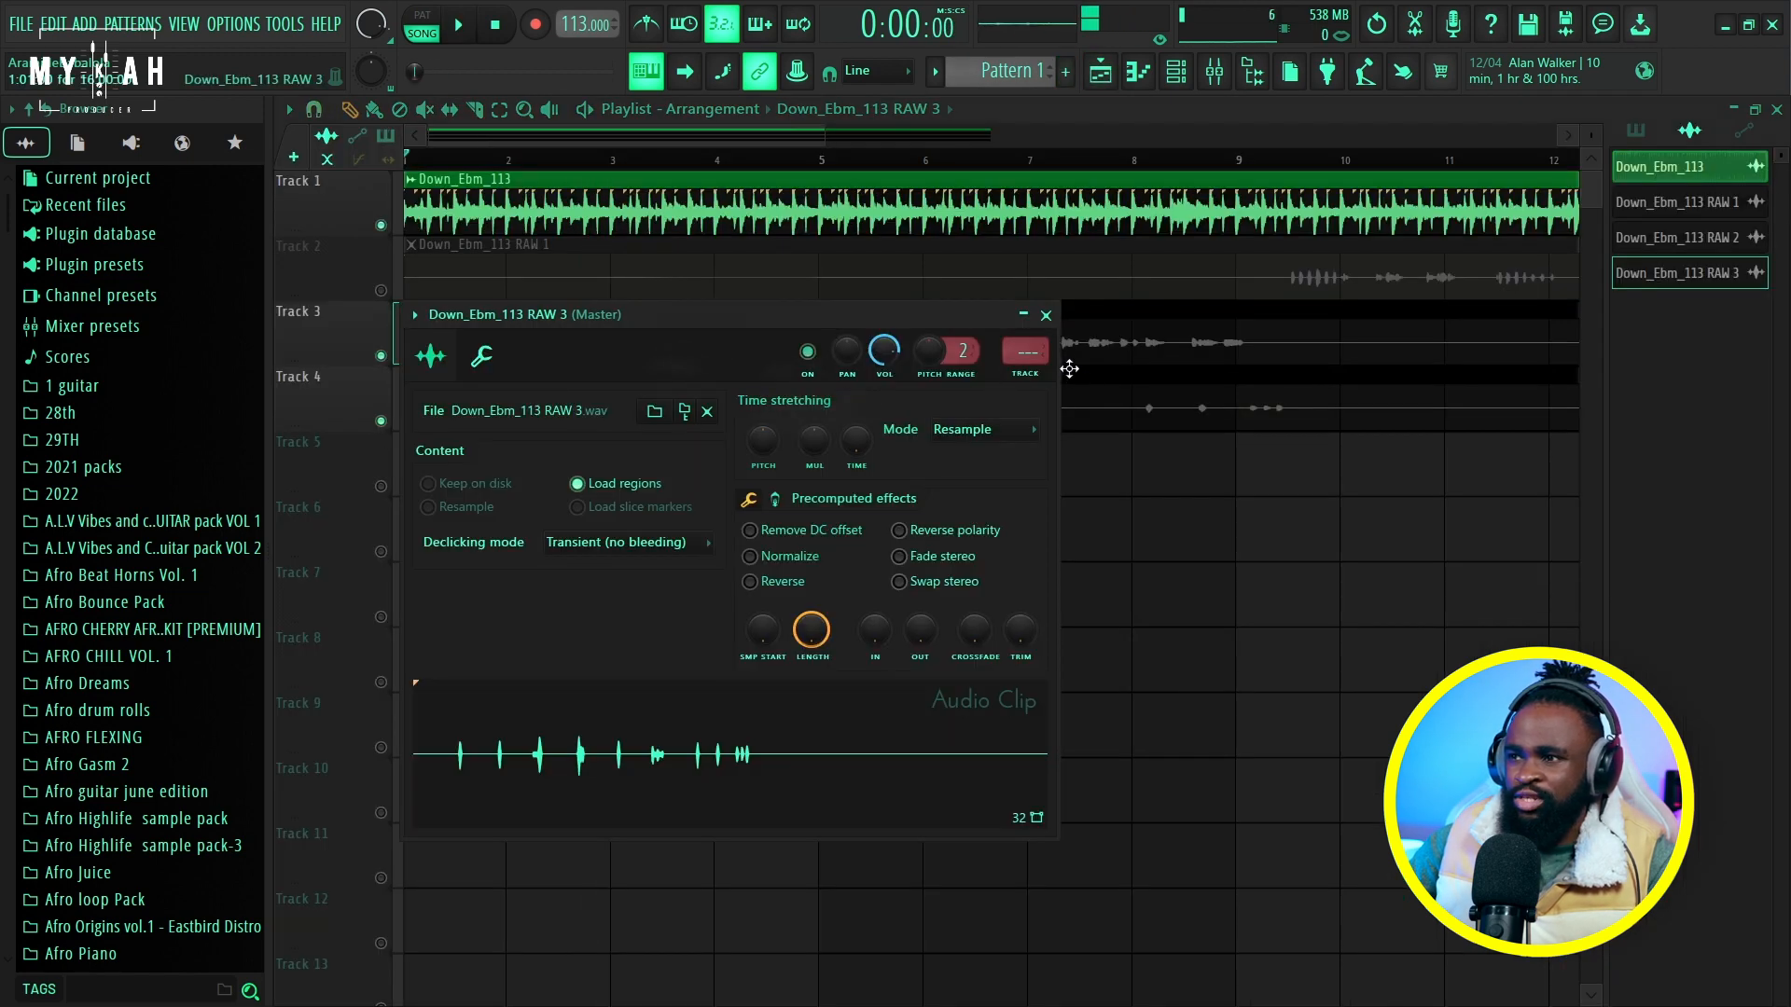
double_click(1117, 350)
double_click(1122, 391)
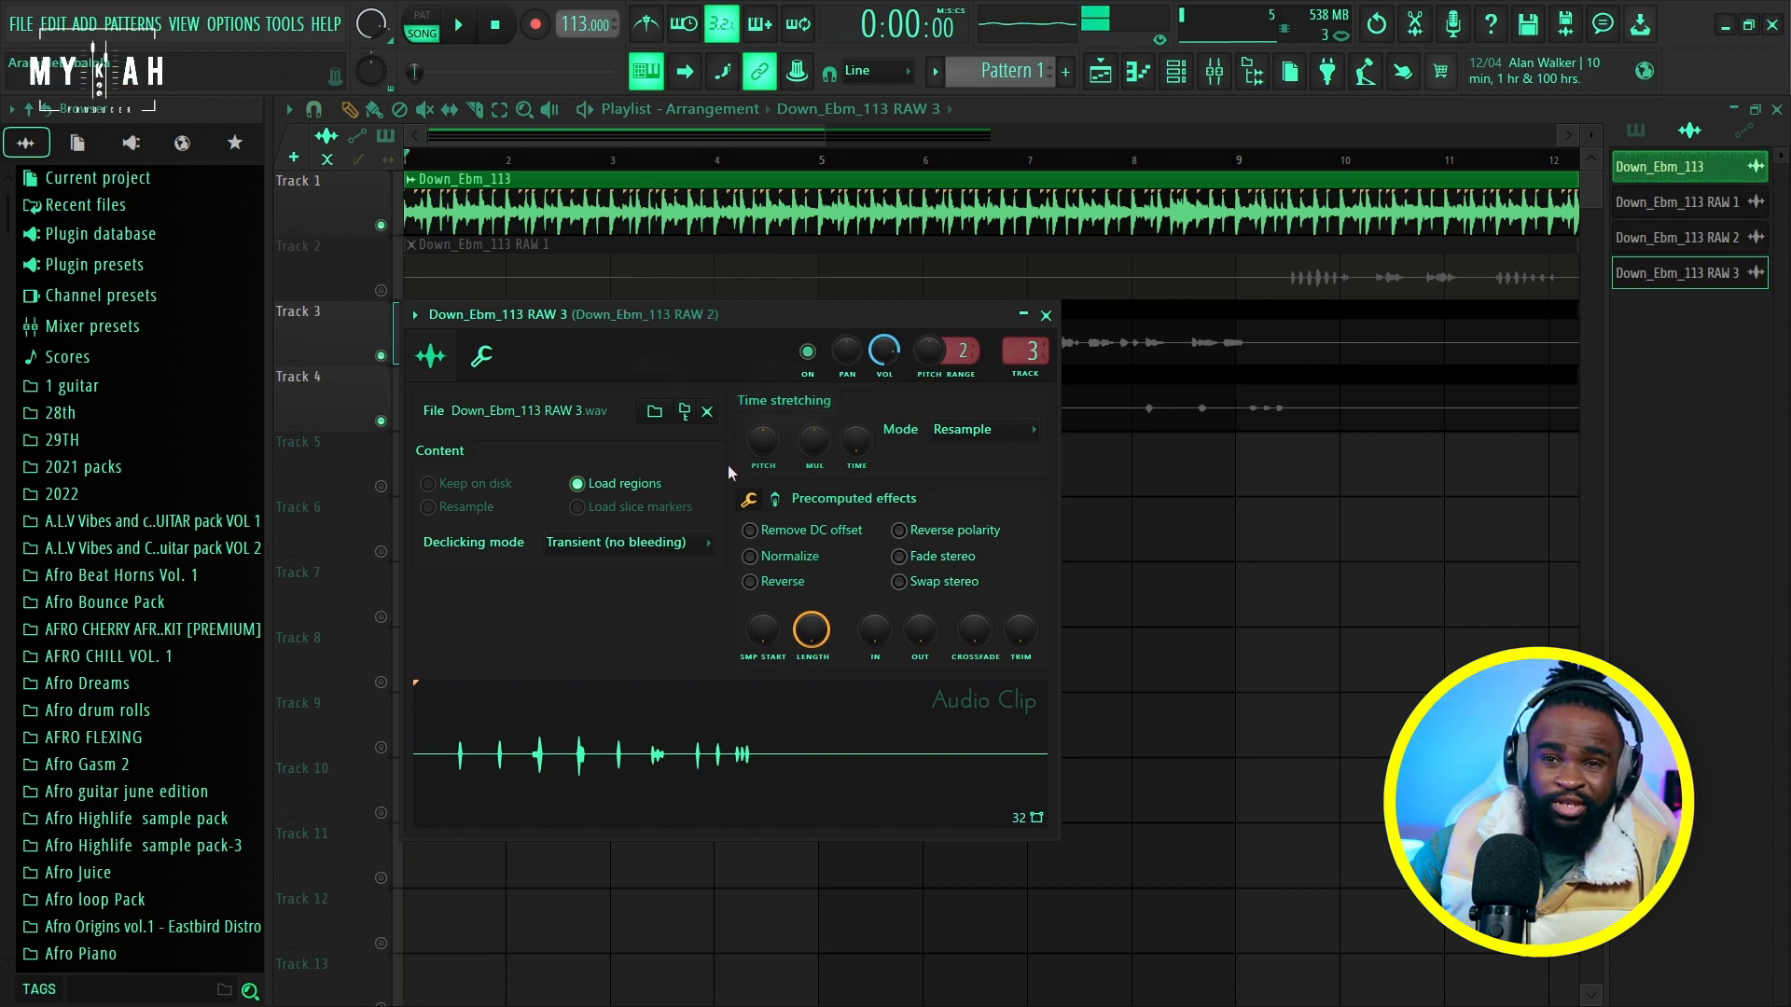
Lower the RAW 2 mixer fader slightly while listening to both vocal takes over the beat.
key(F9)
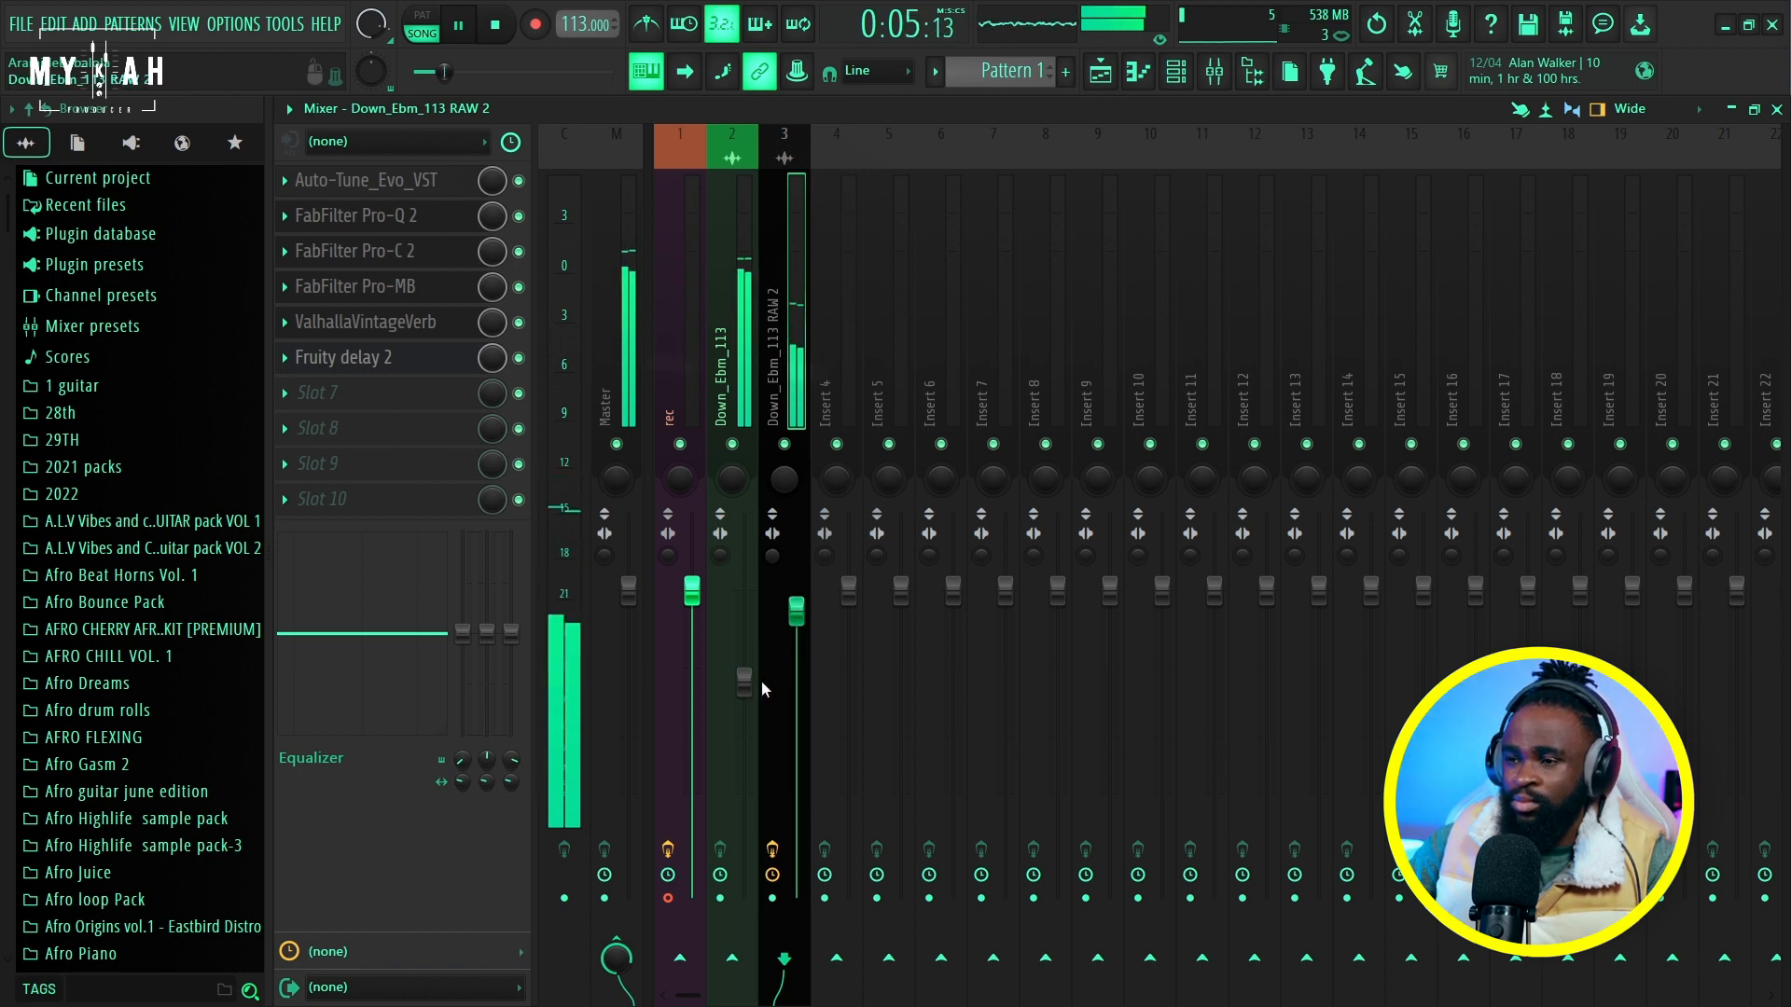
key(F5)
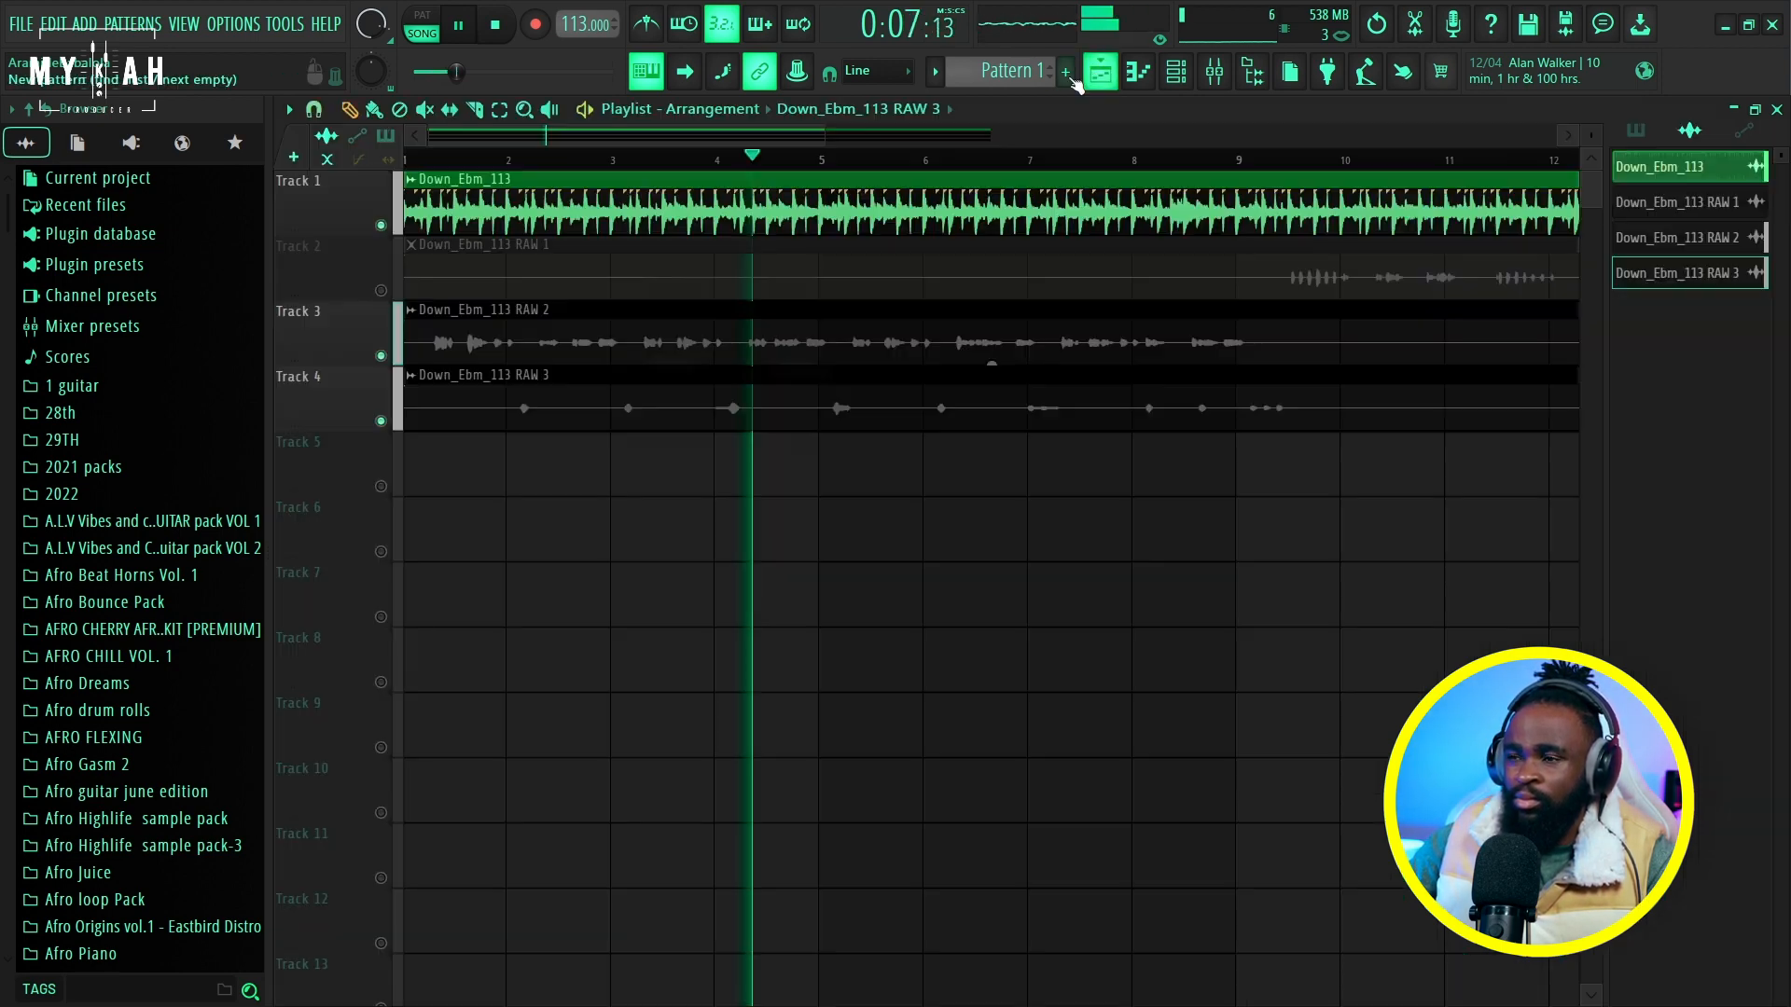
key(space)
Select the RAW 2 and RAW 3 clips and shift them together slightly to the right to align with the beat.
click(499, 110)
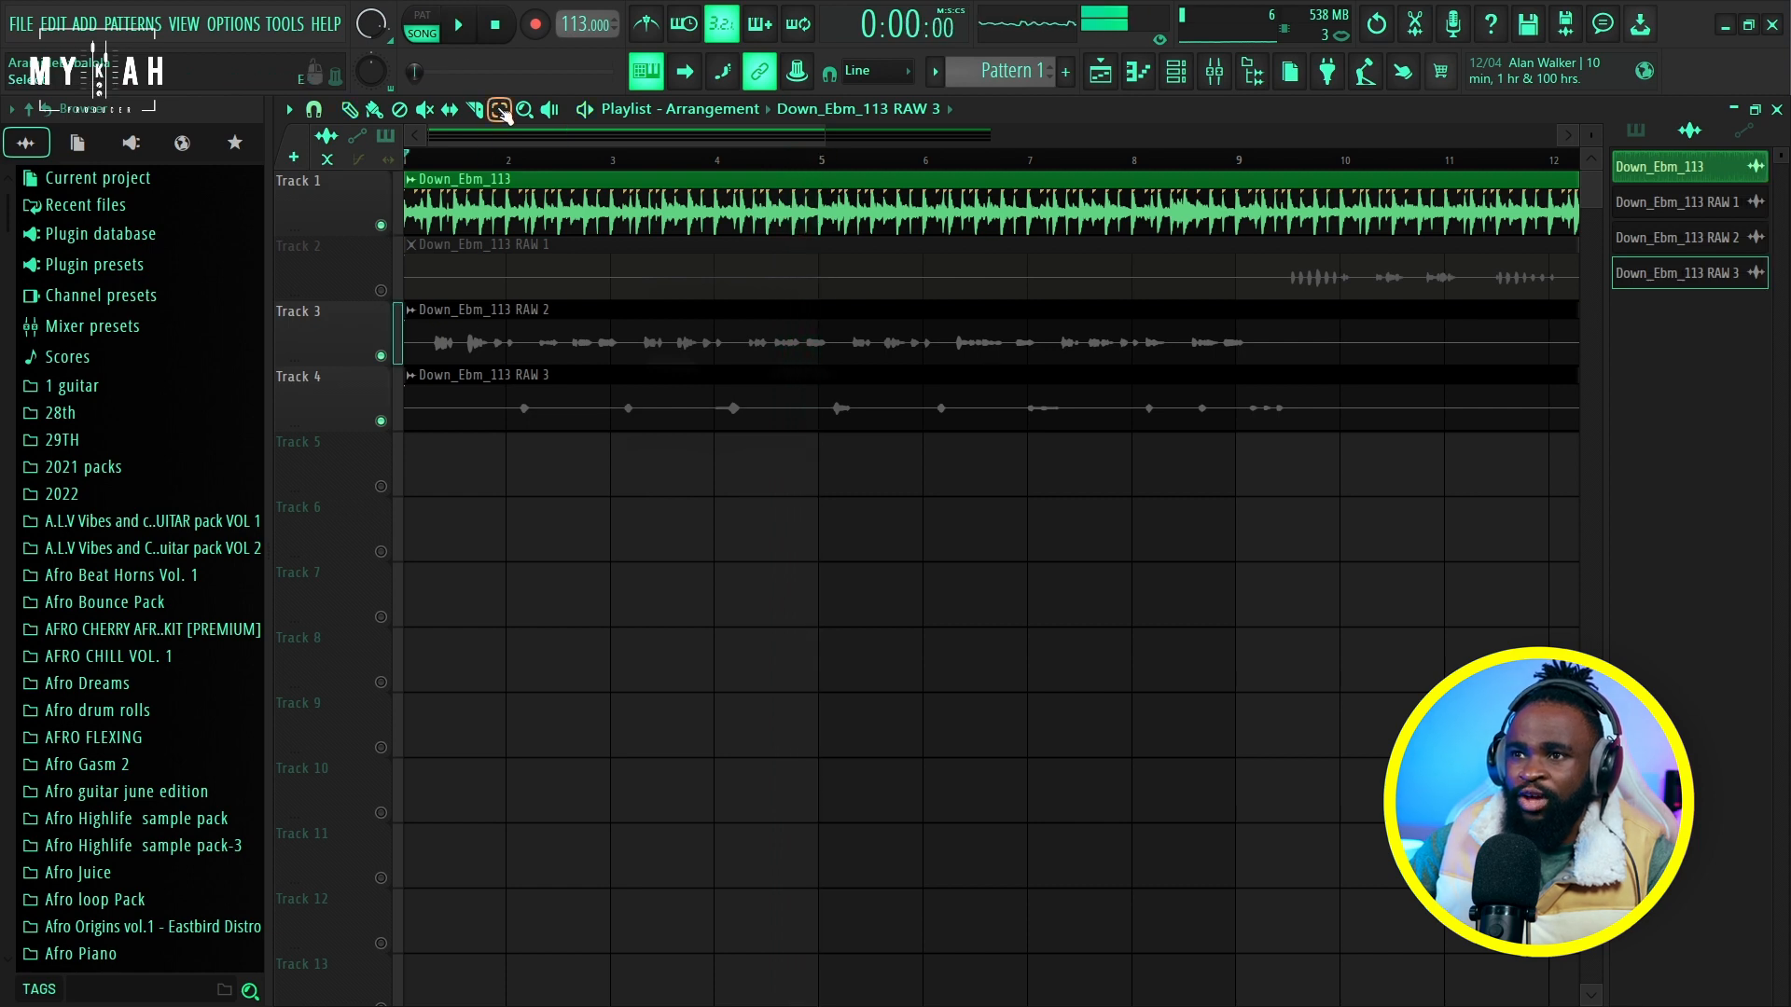
drag(430, 326, 442, 420)
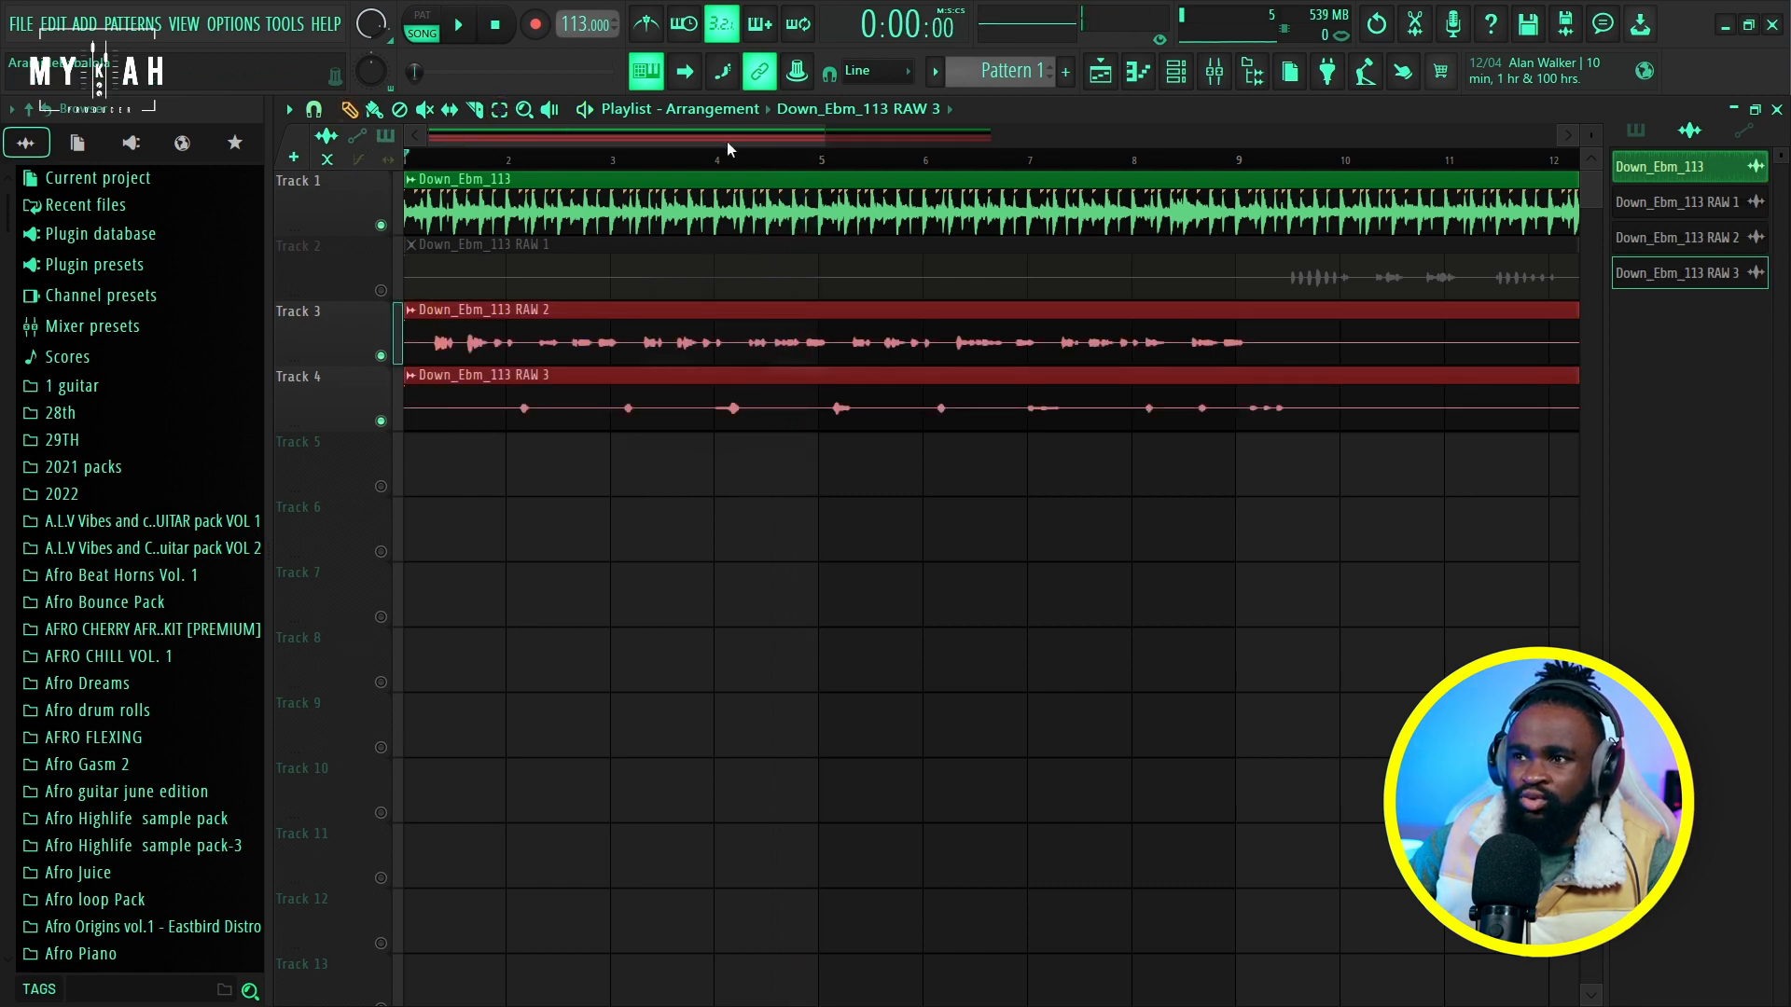
drag(828, 135, 756, 148)
double_click(534, 384)
key(space)
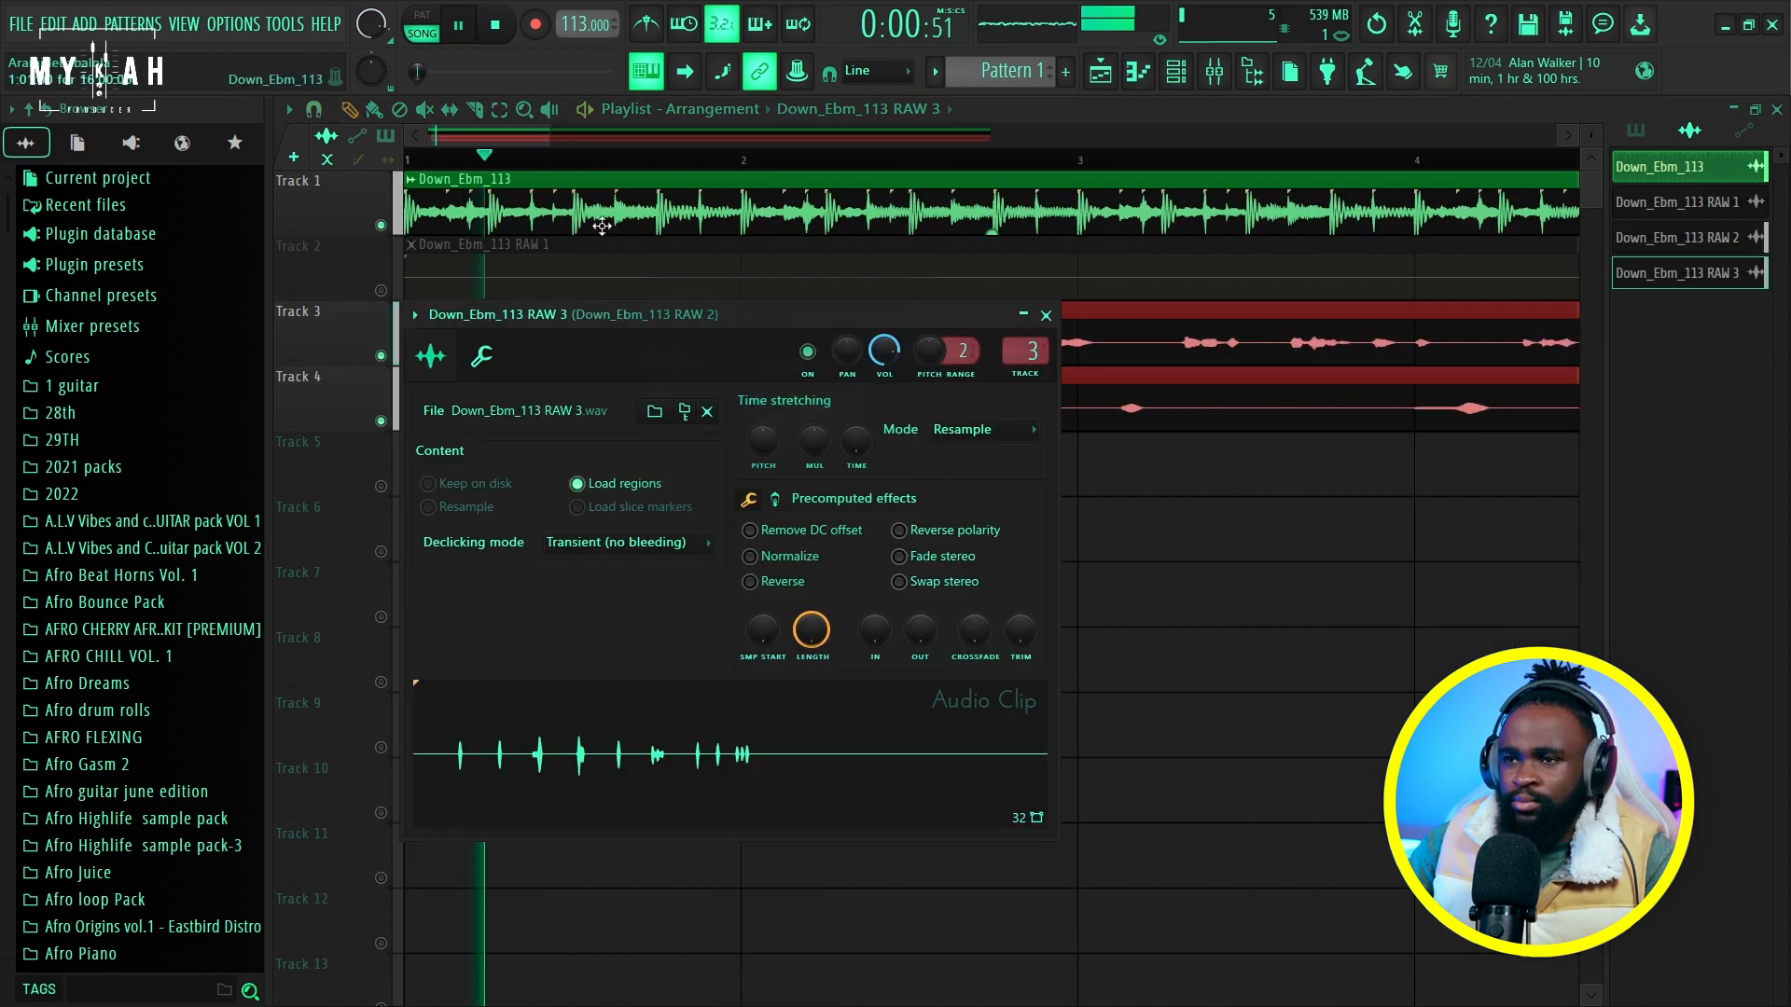
key(Escape)
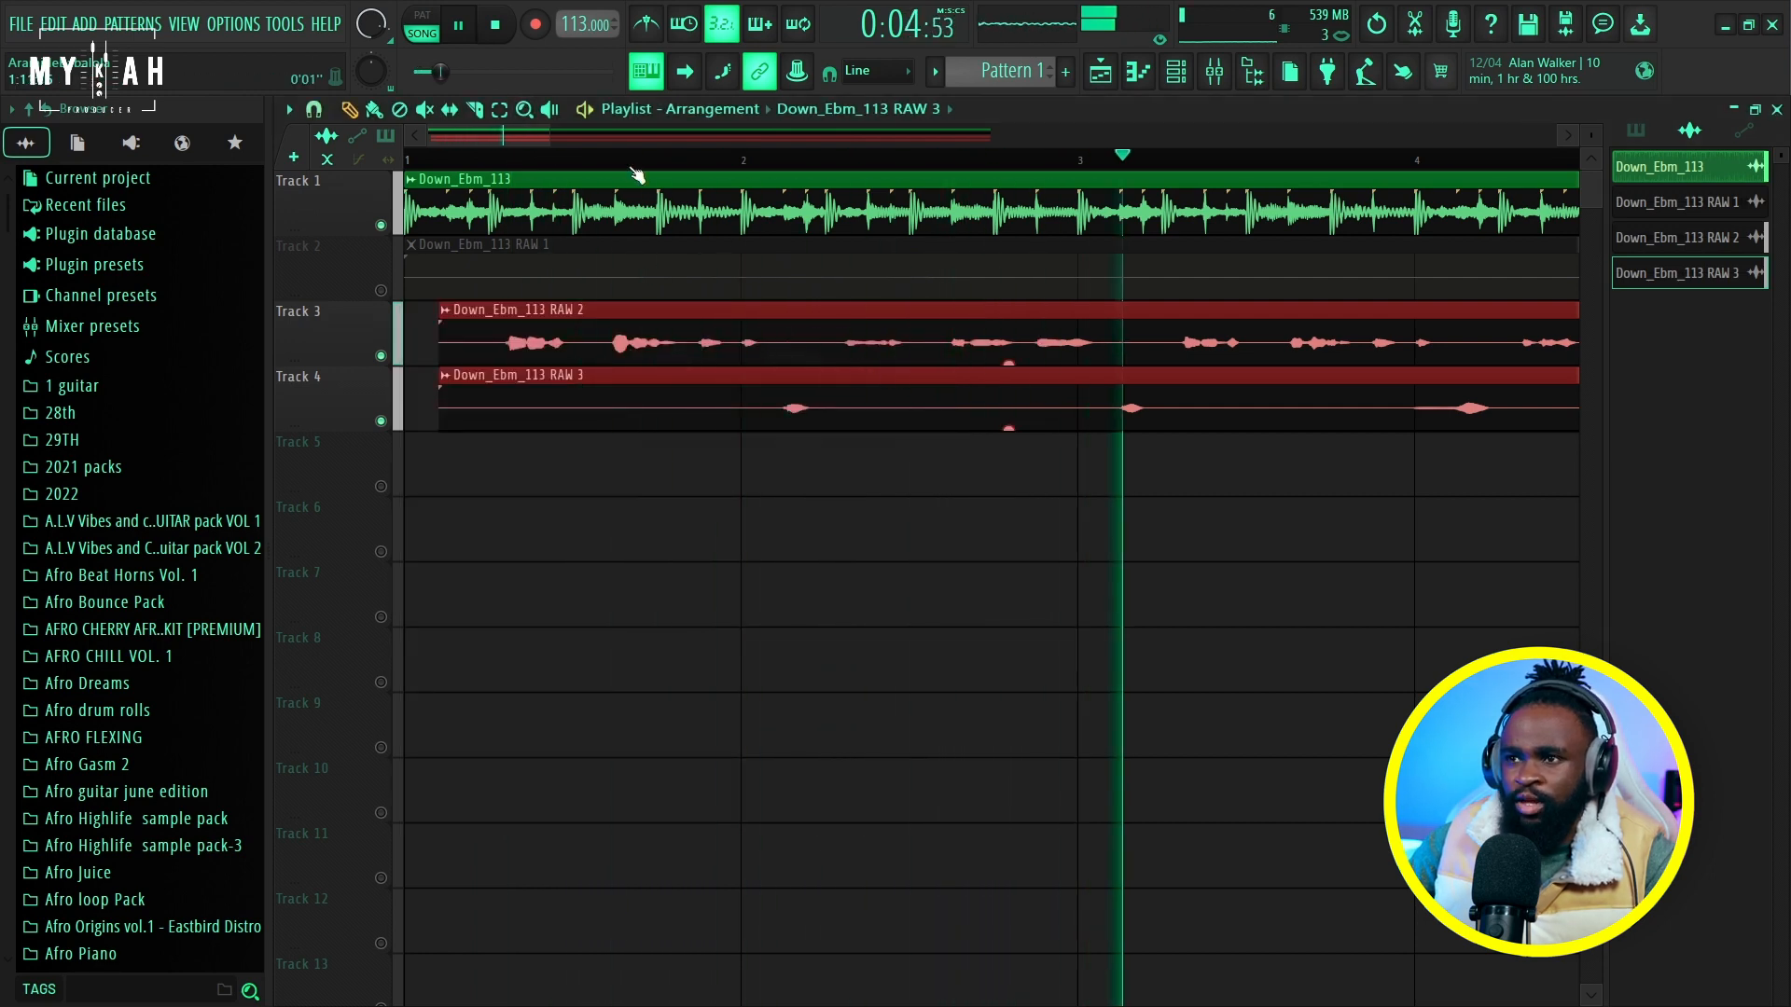
scroll(632, 168, down, 2)
scroll(637, 174, down, 6)
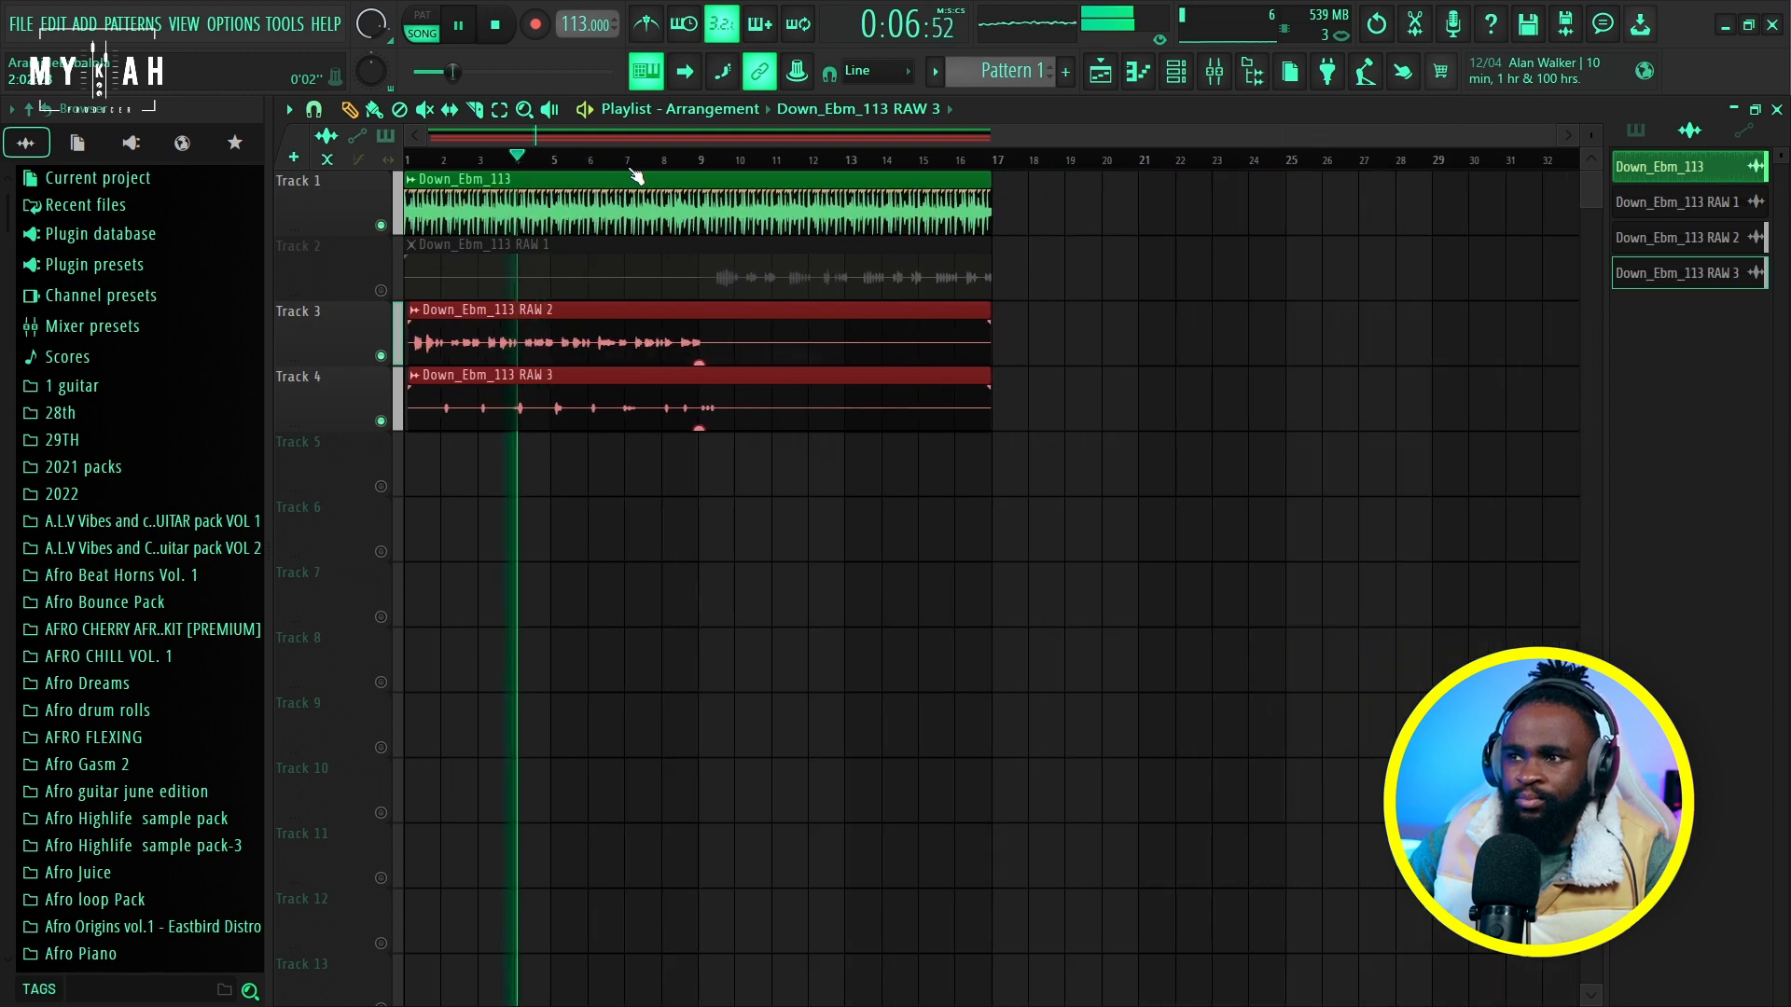
Unmute track 2, route the RAW 1 clip to mixer track 3 and play all vocals while checking the mixer.
click(382, 291)
double_click(743, 292)
key(space)
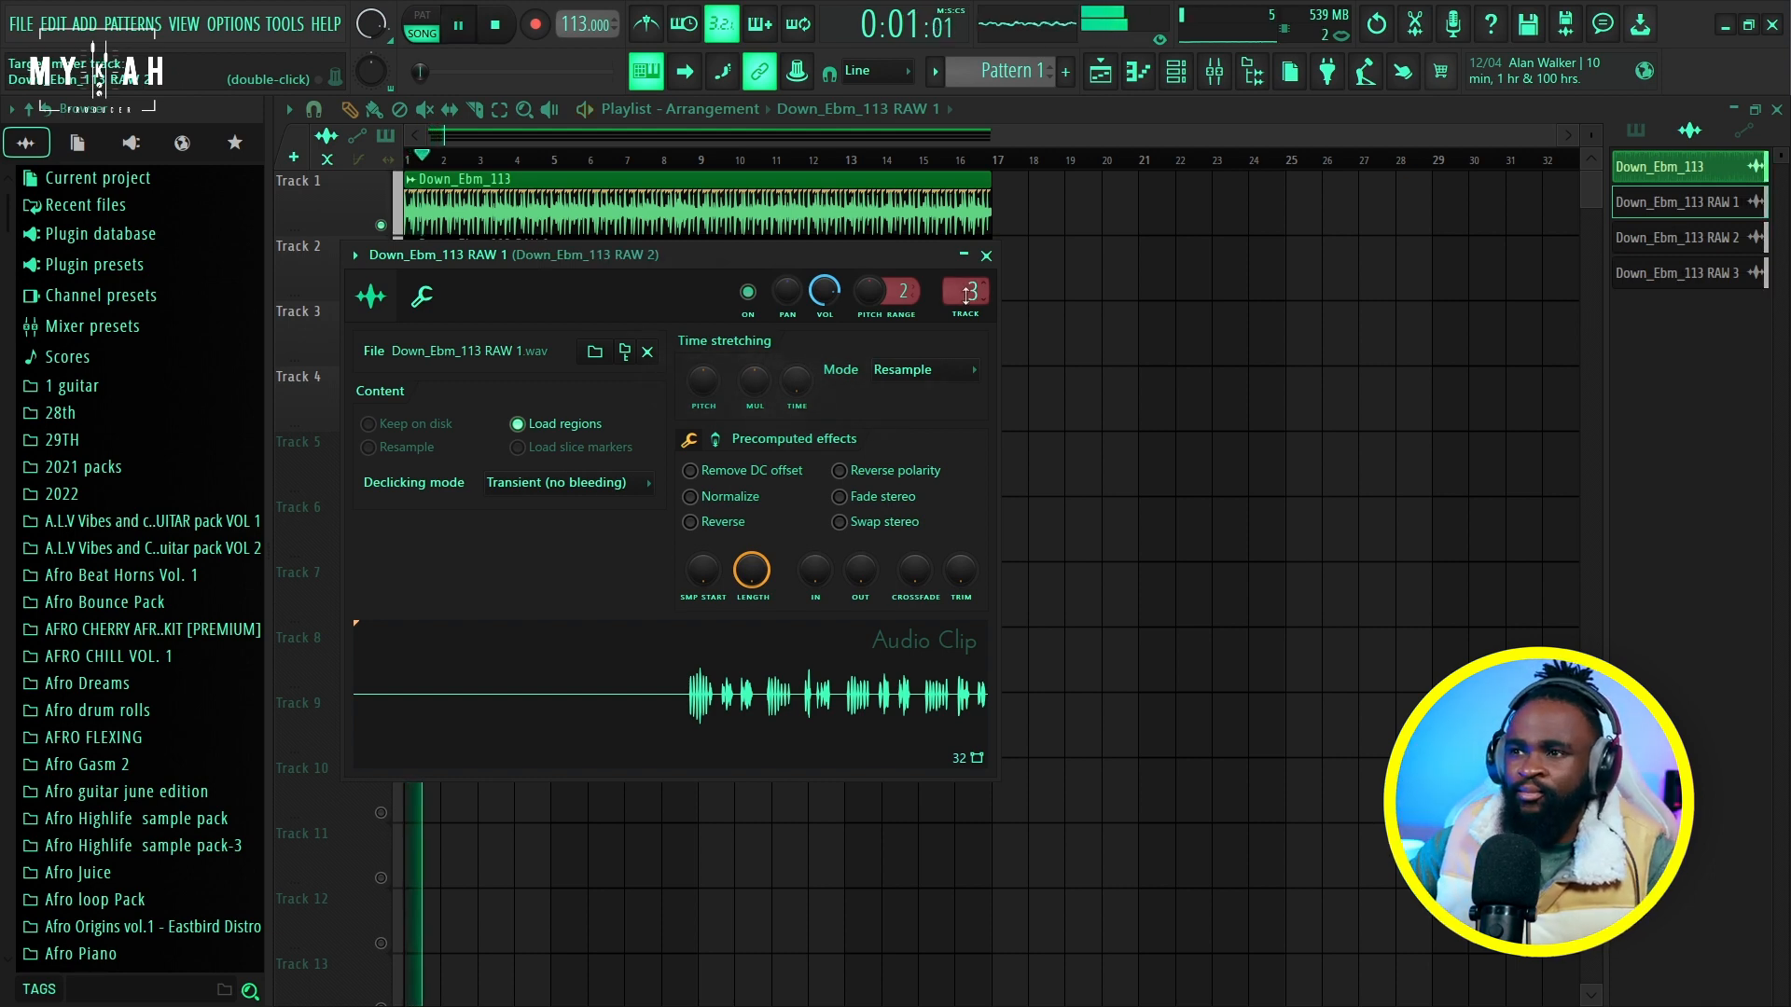
click(1214, 73)
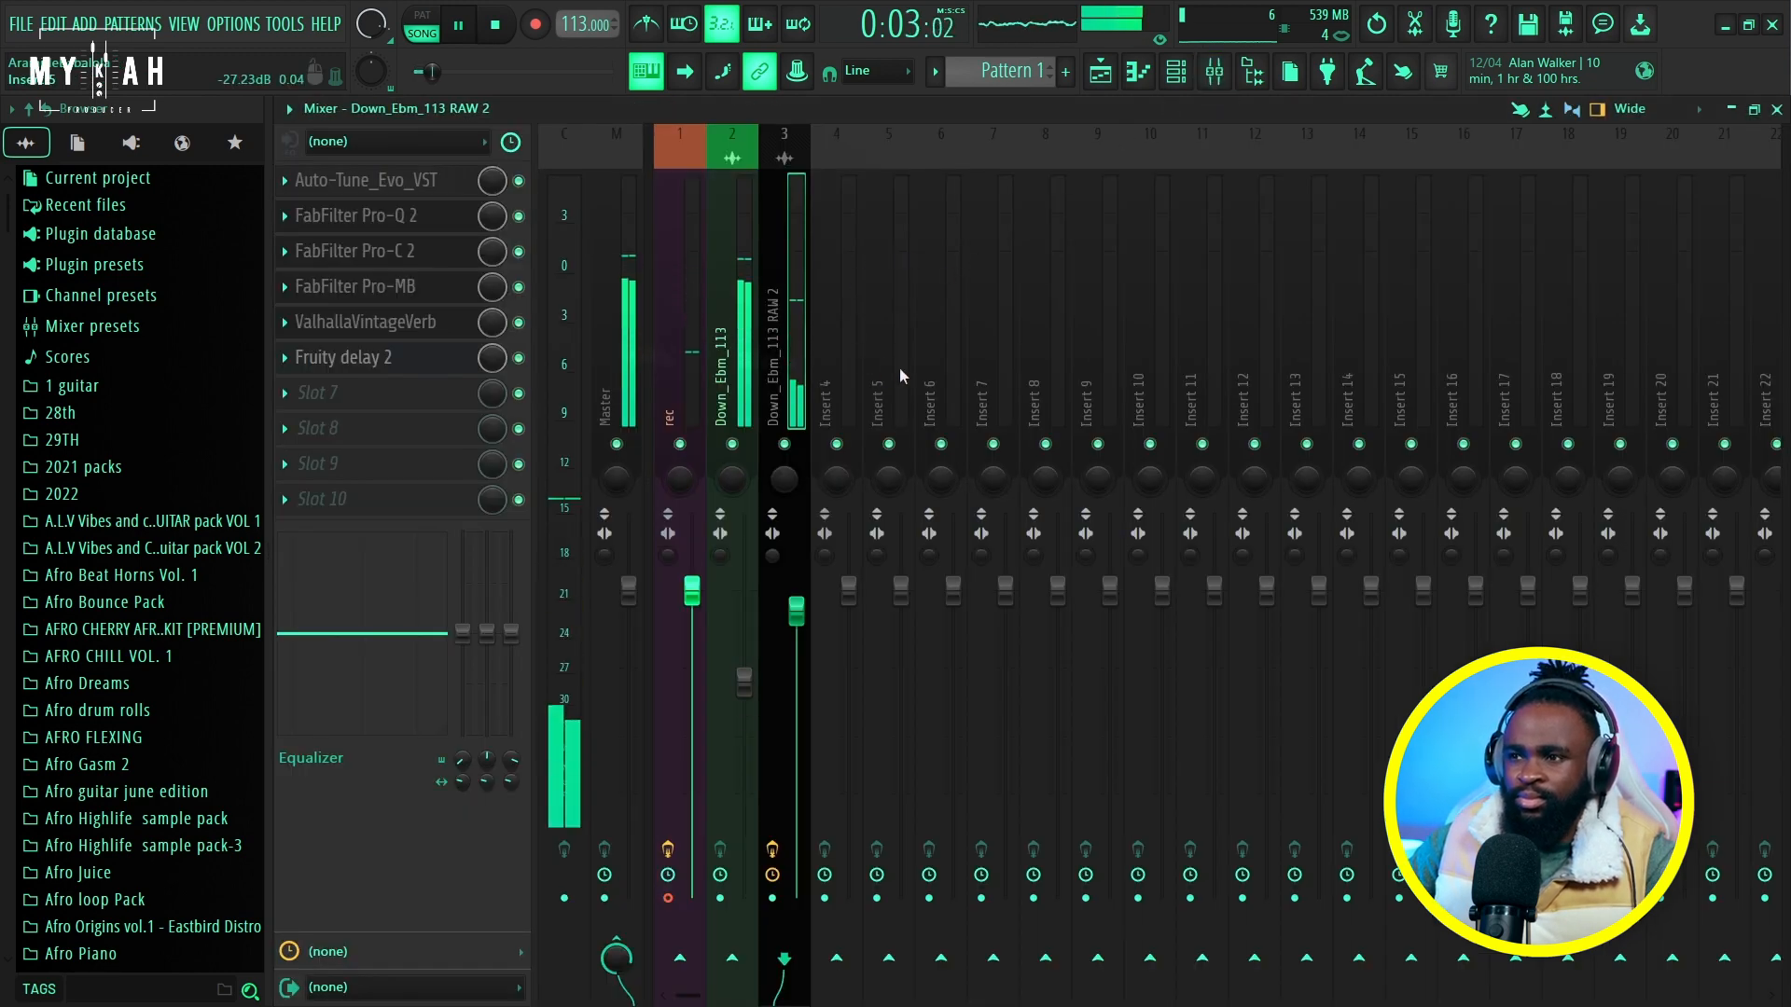
Raise the Down_Ebm_113 beat's mixer fader slightly and listen to the vocals over it in the playlist.
click(746, 690)
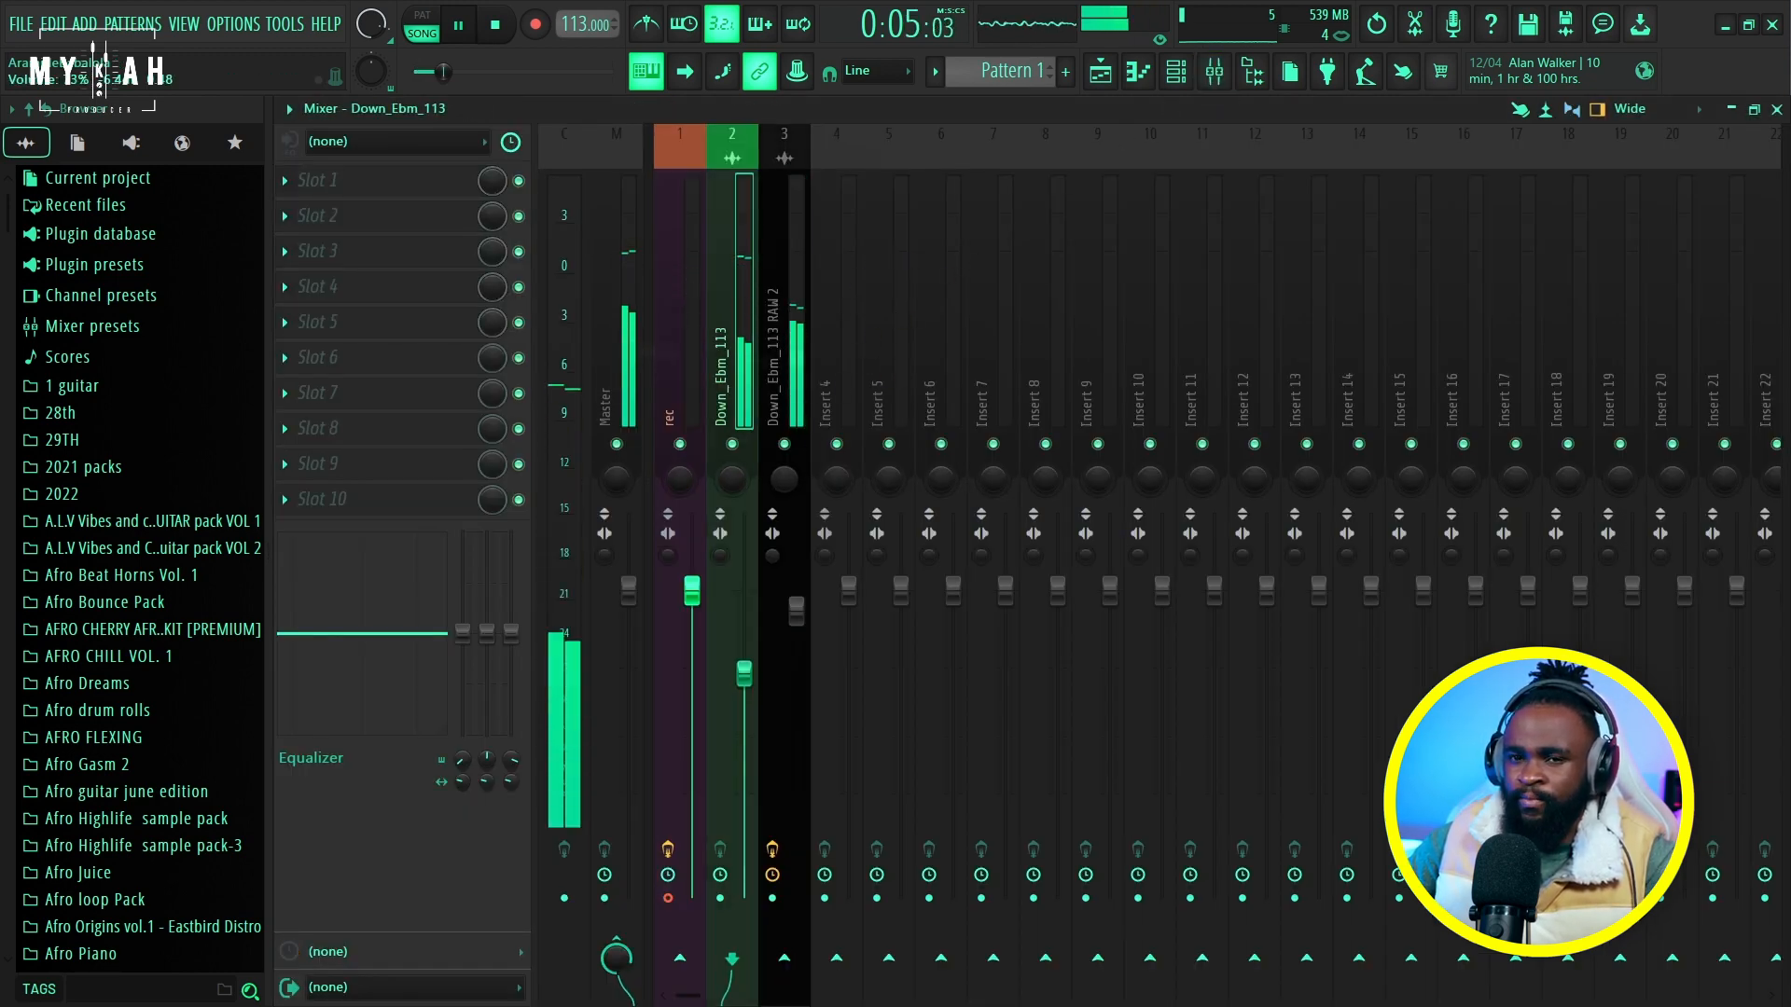
click(1101, 73)
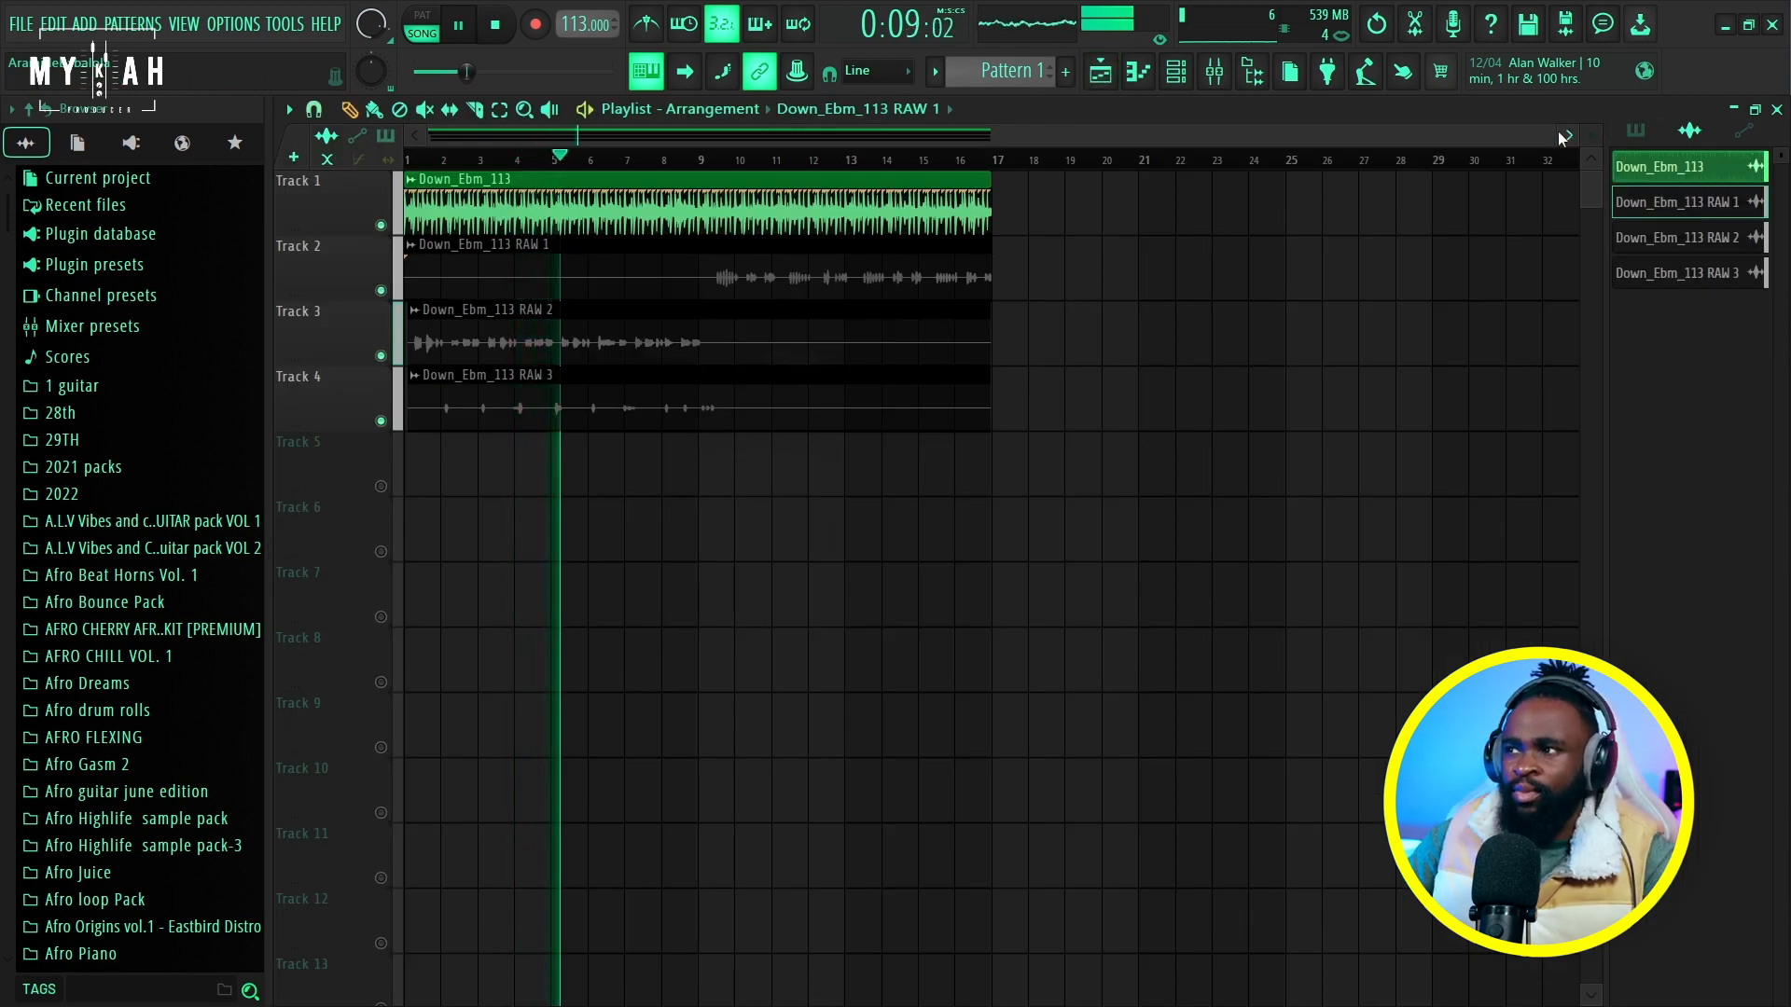
drag(1552, 136, 839, 136)
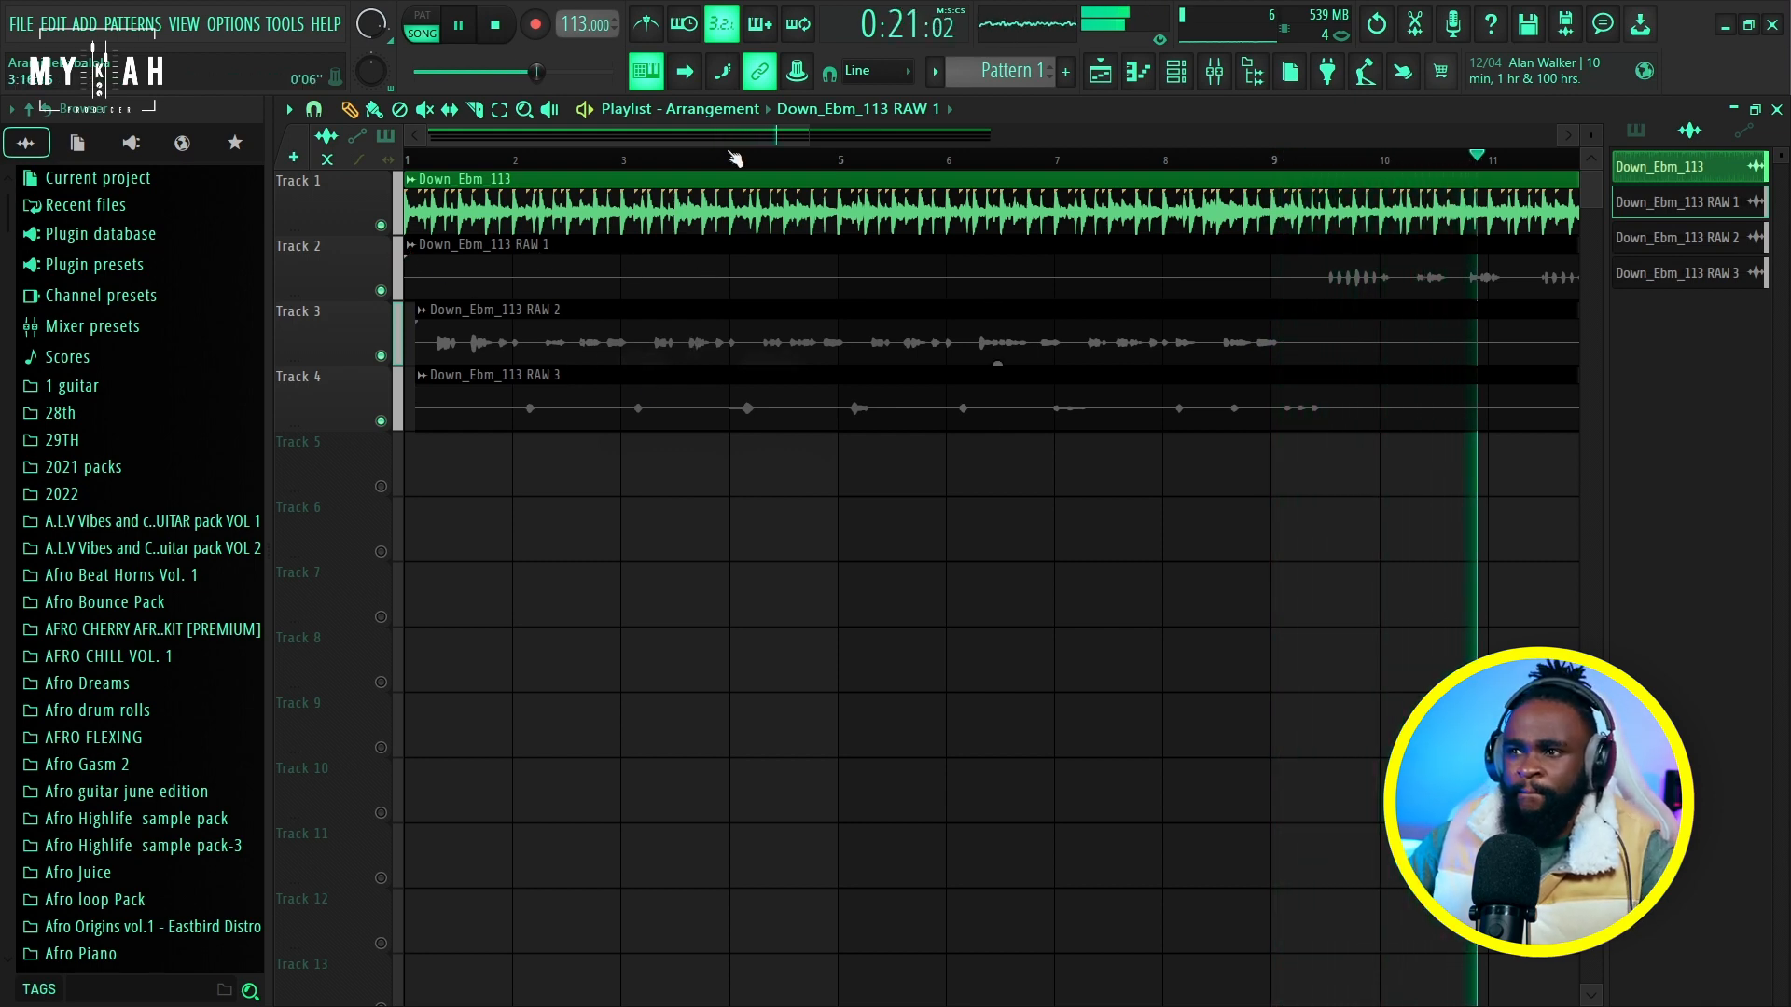
scroll(722, 149, down, 3)
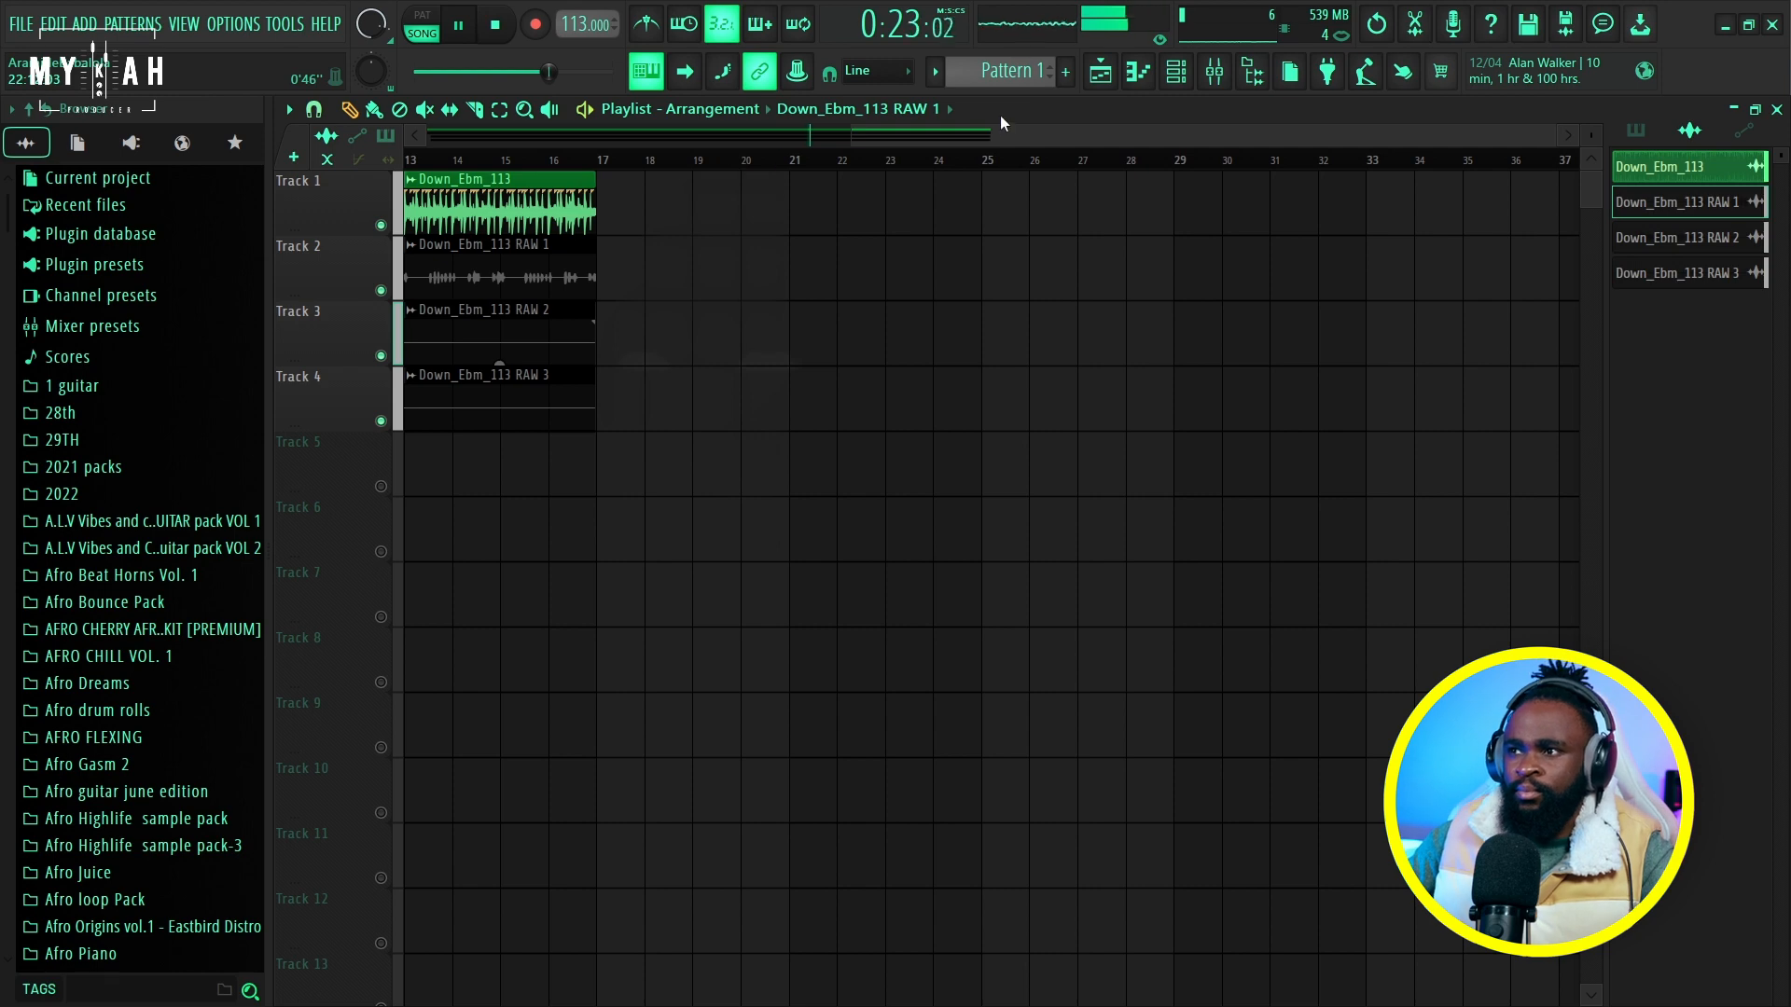
drag(996, 130, 371, 179)
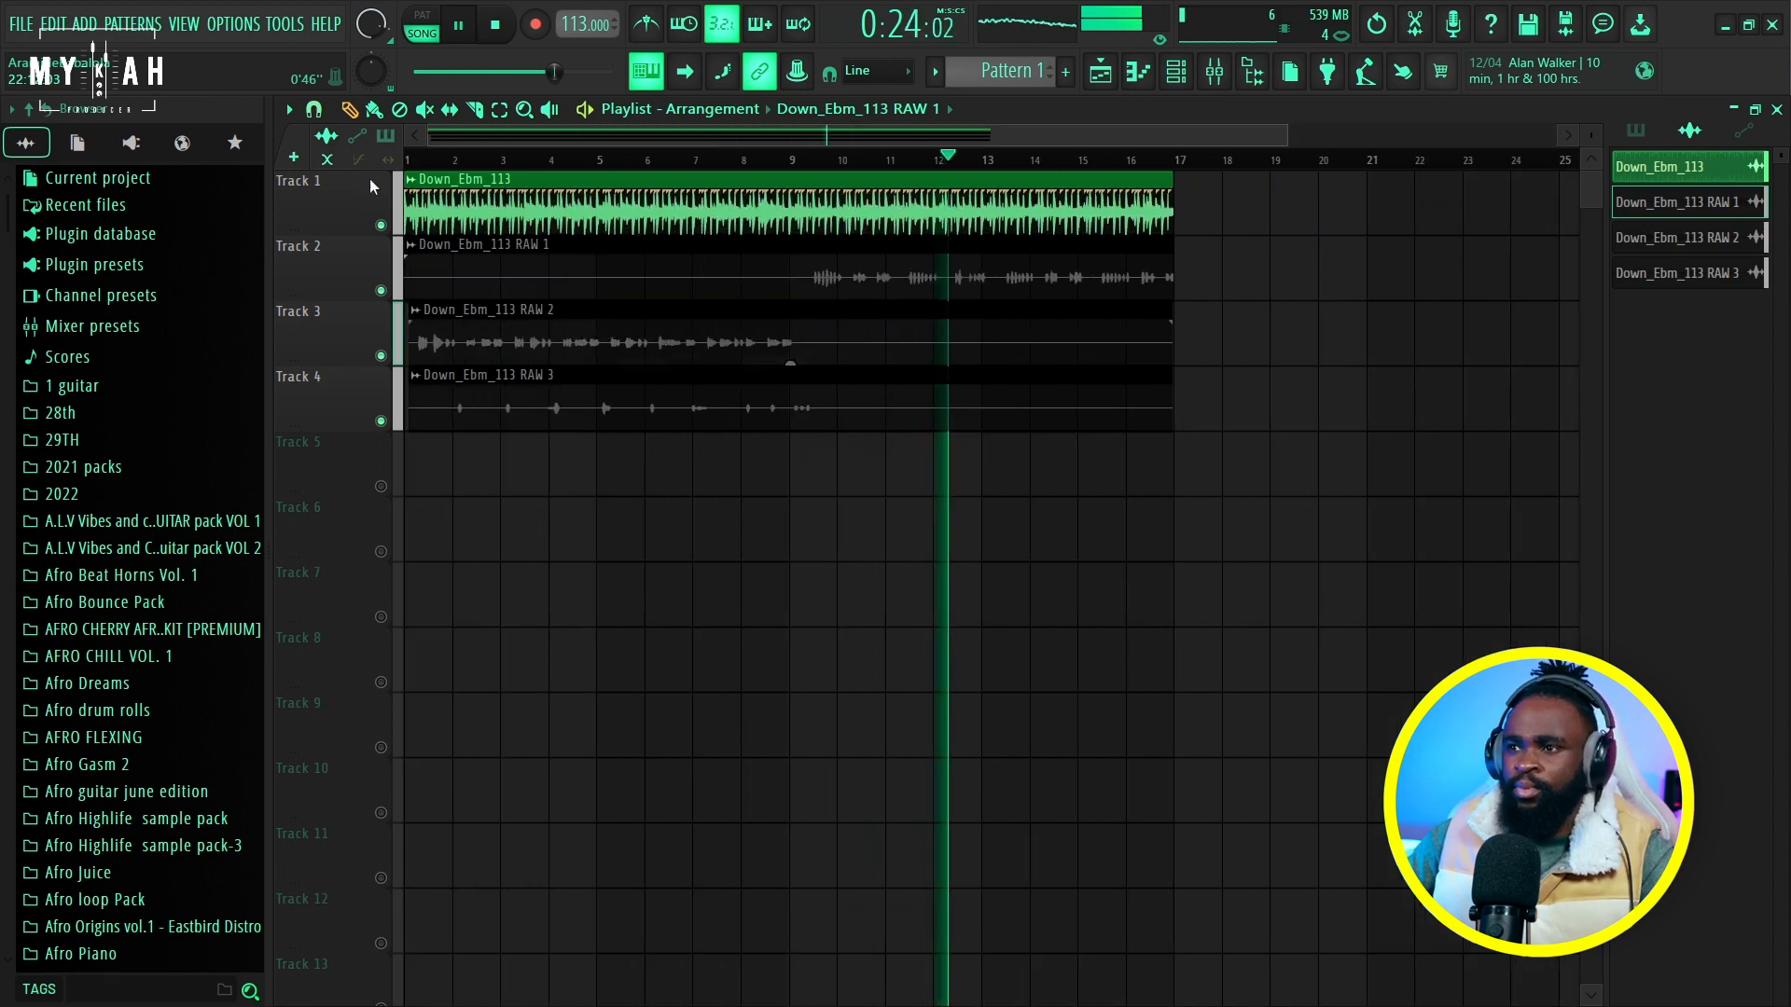
Stop playback, lower the Down_Ebm_113 beat's mixer fader slightly, and display the full arrangement in the playlist.
click(1213, 72)
key(space)
drag(757, 684, 757, 694)
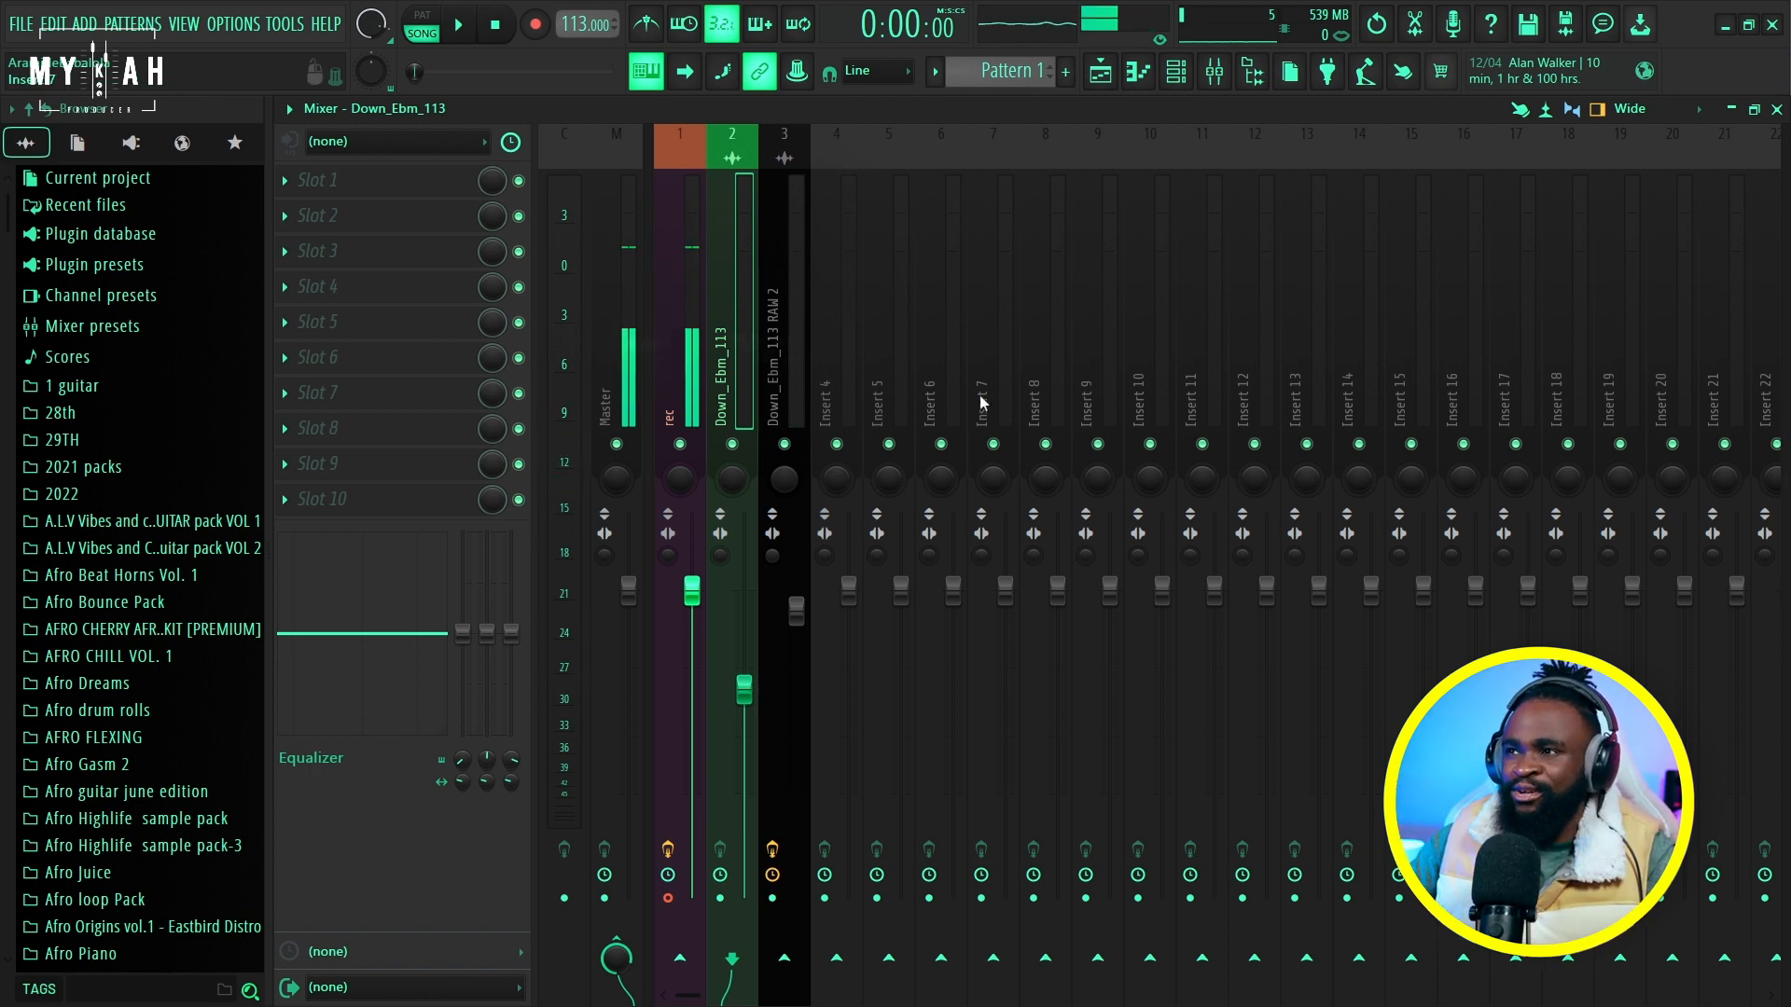
click(1101, 74)
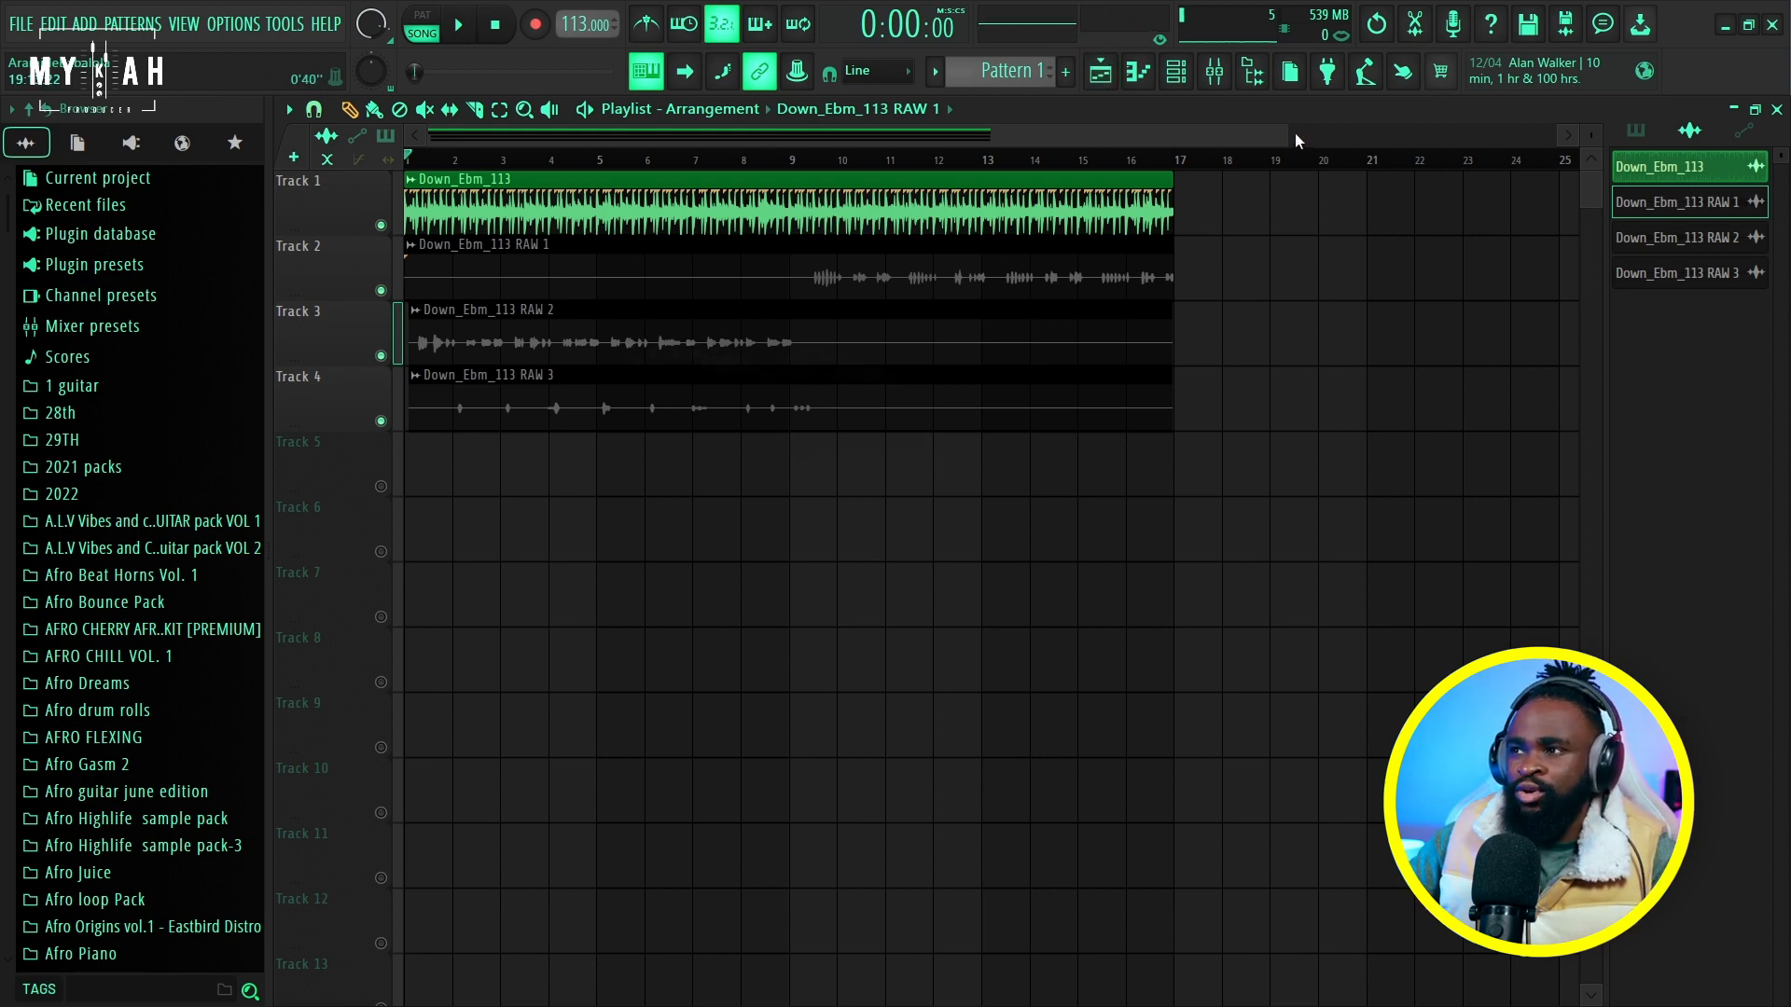
drag(991, 135, 529, 191)
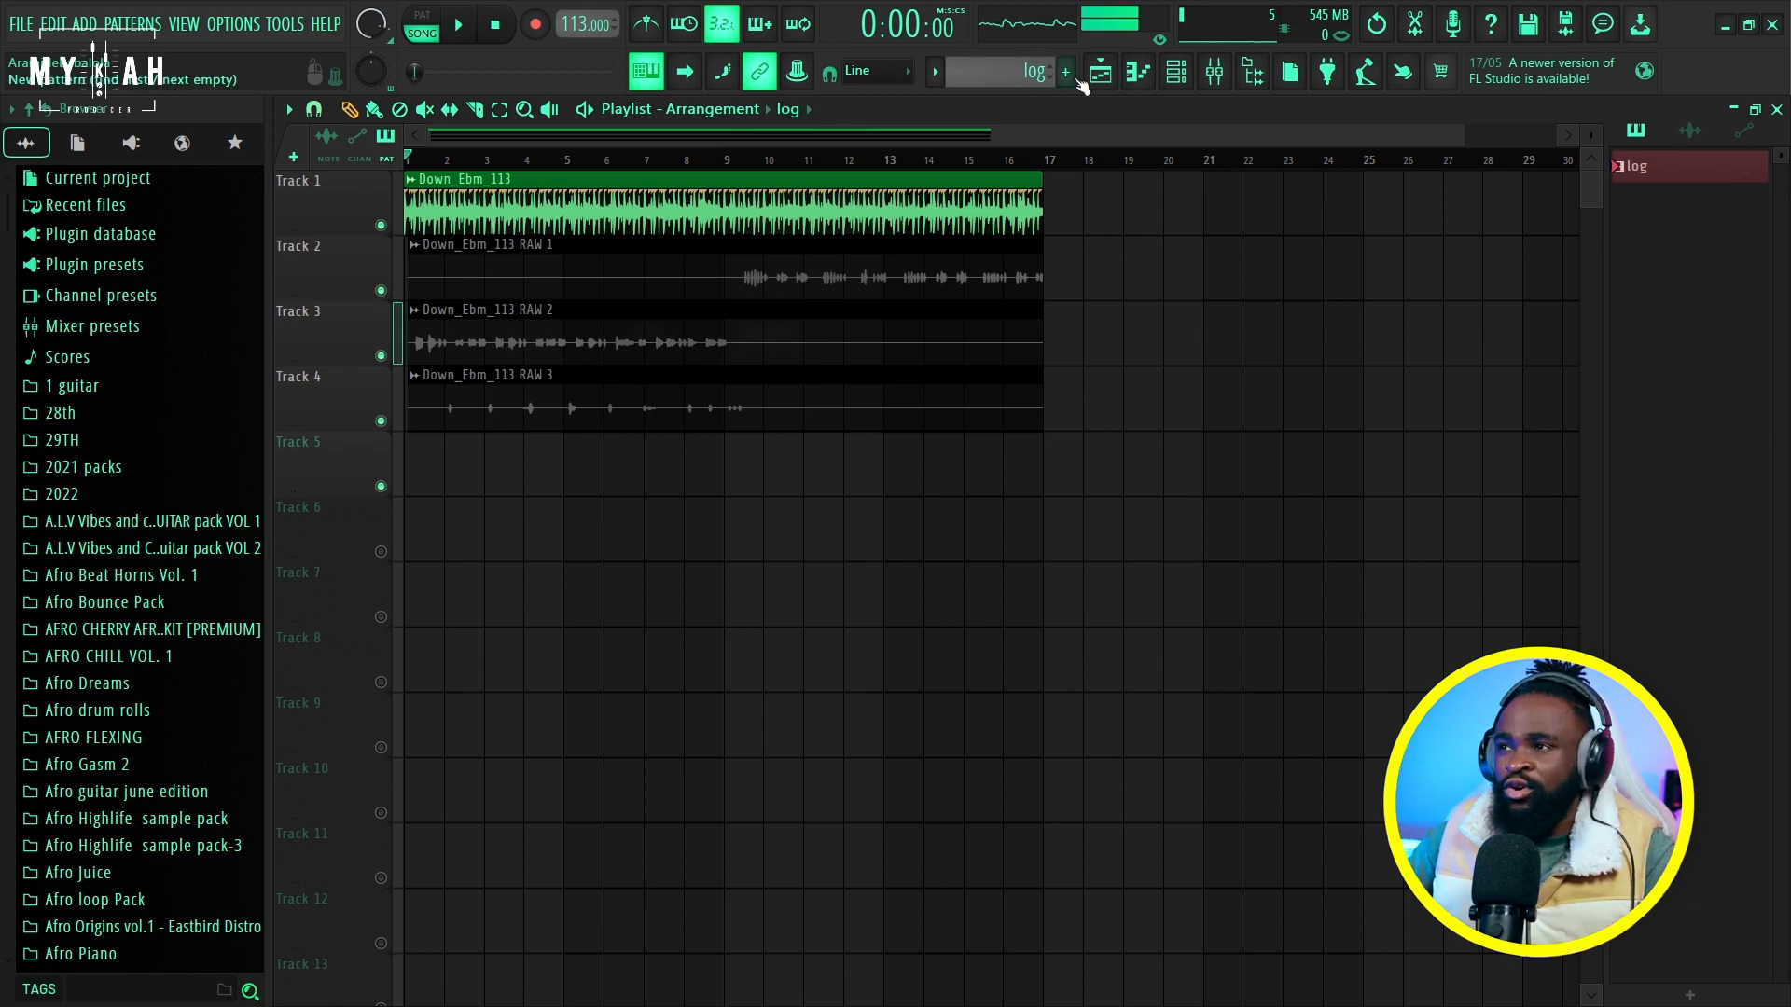
Review the Pro-Q 2 curve, Pro-C 2 compression and Pro-MB band settings on the vocal mixer track.
click(1214, 82)
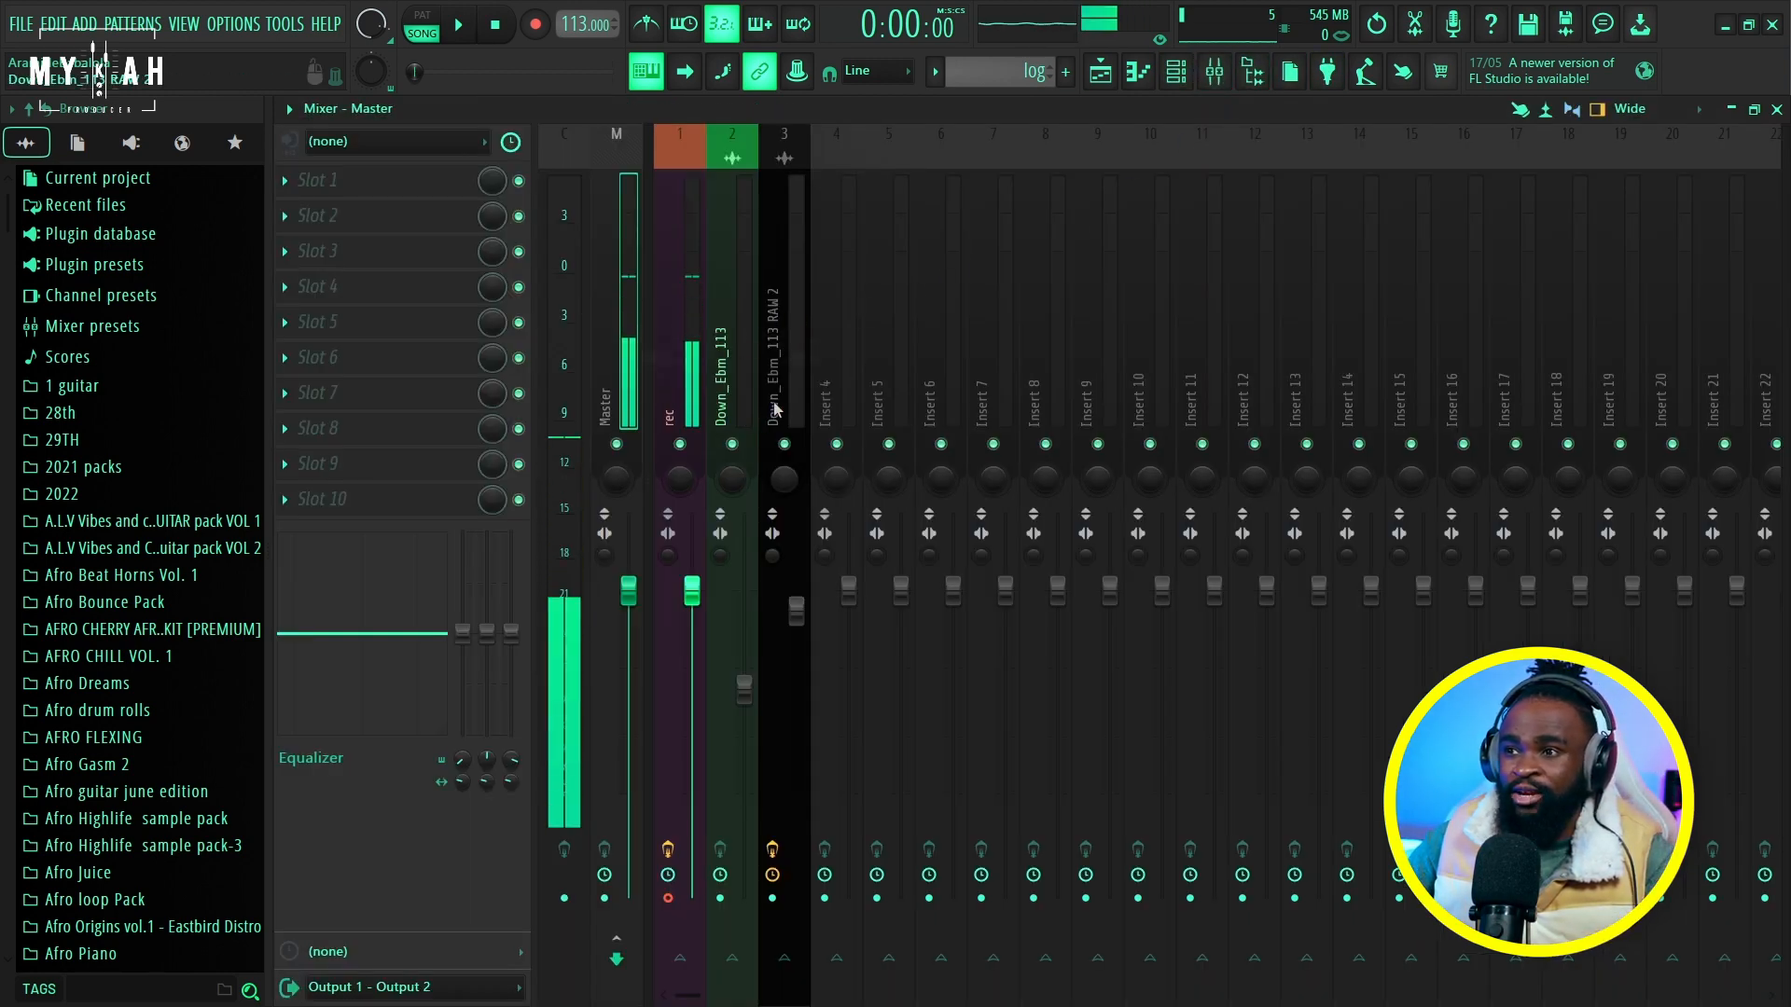
click(774, 373)
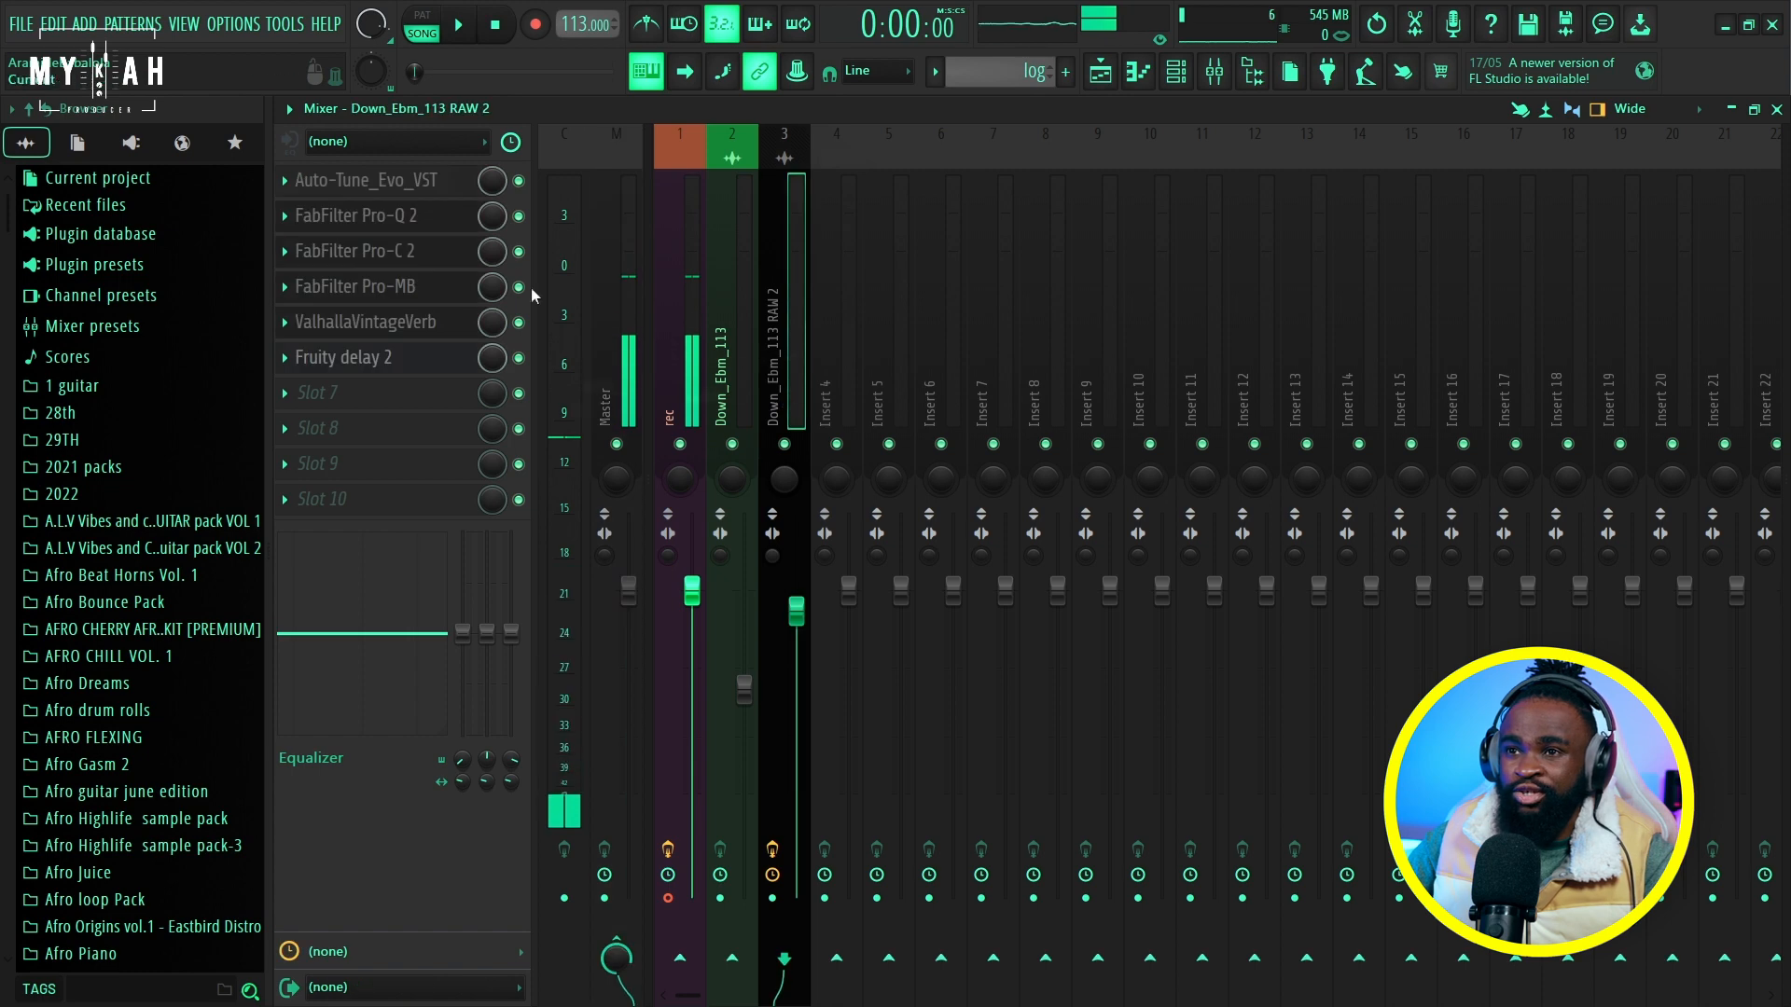
click(407, 194)
click(322, 223)
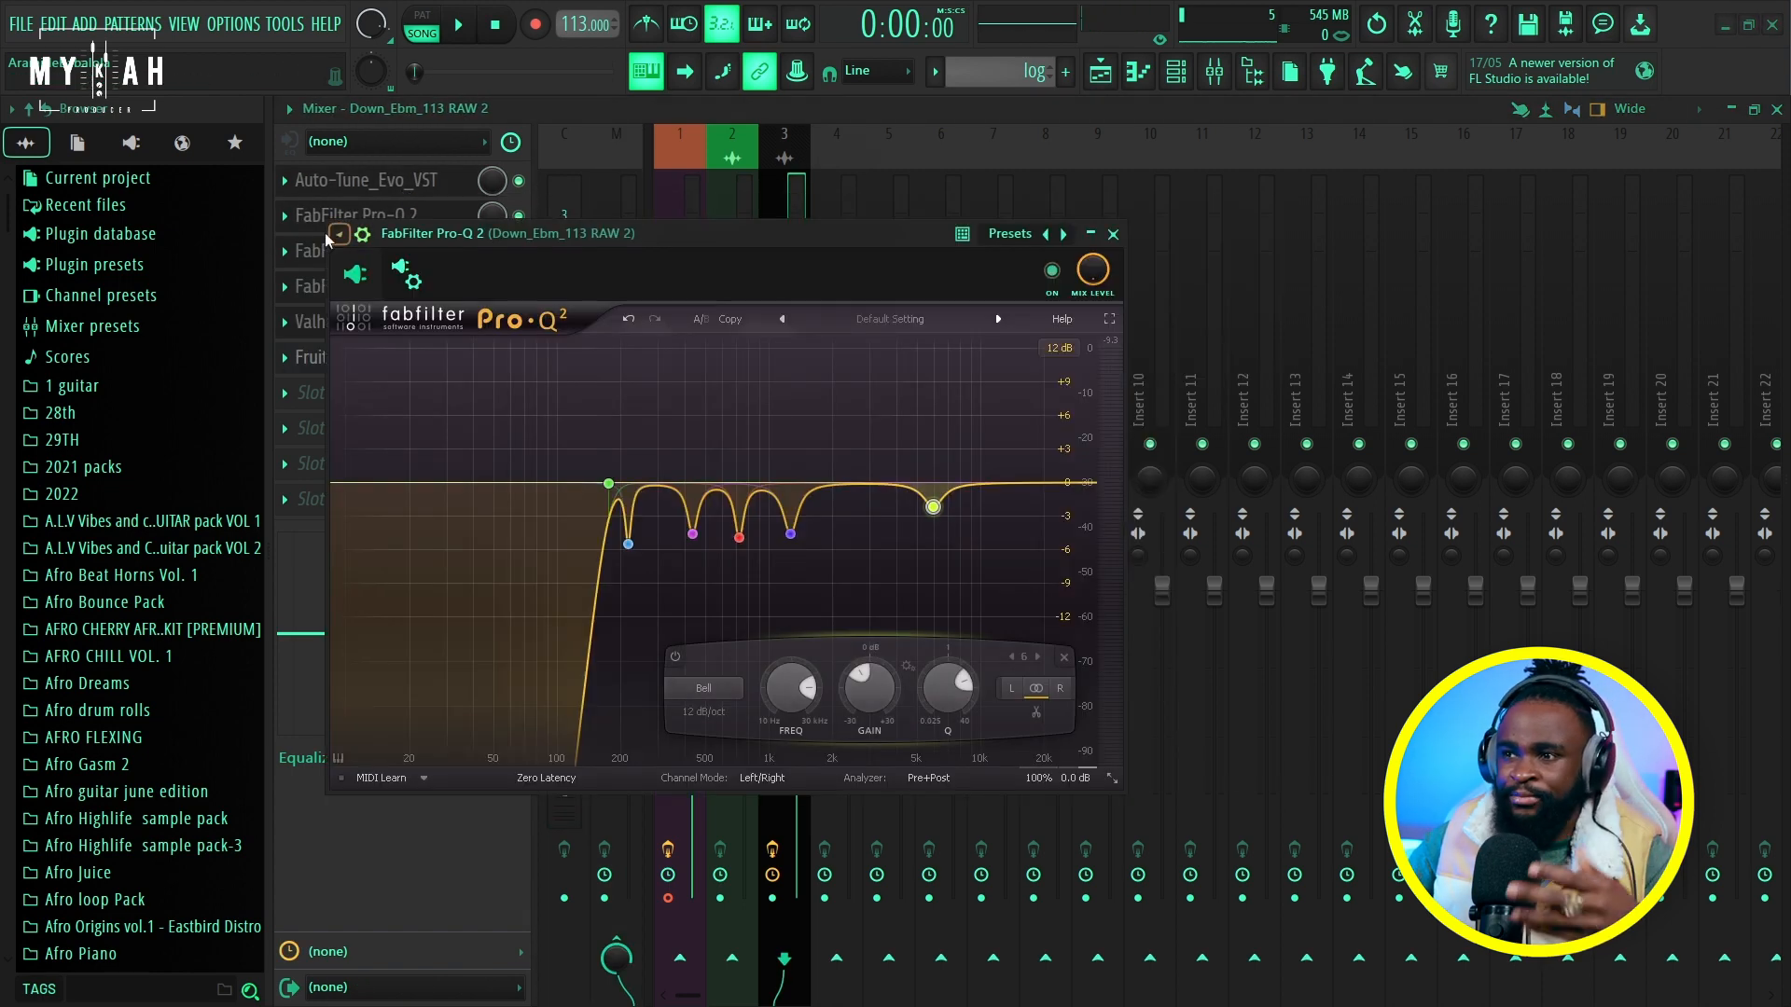
drag(781, 237, 1080, 250)
click(354, 251)
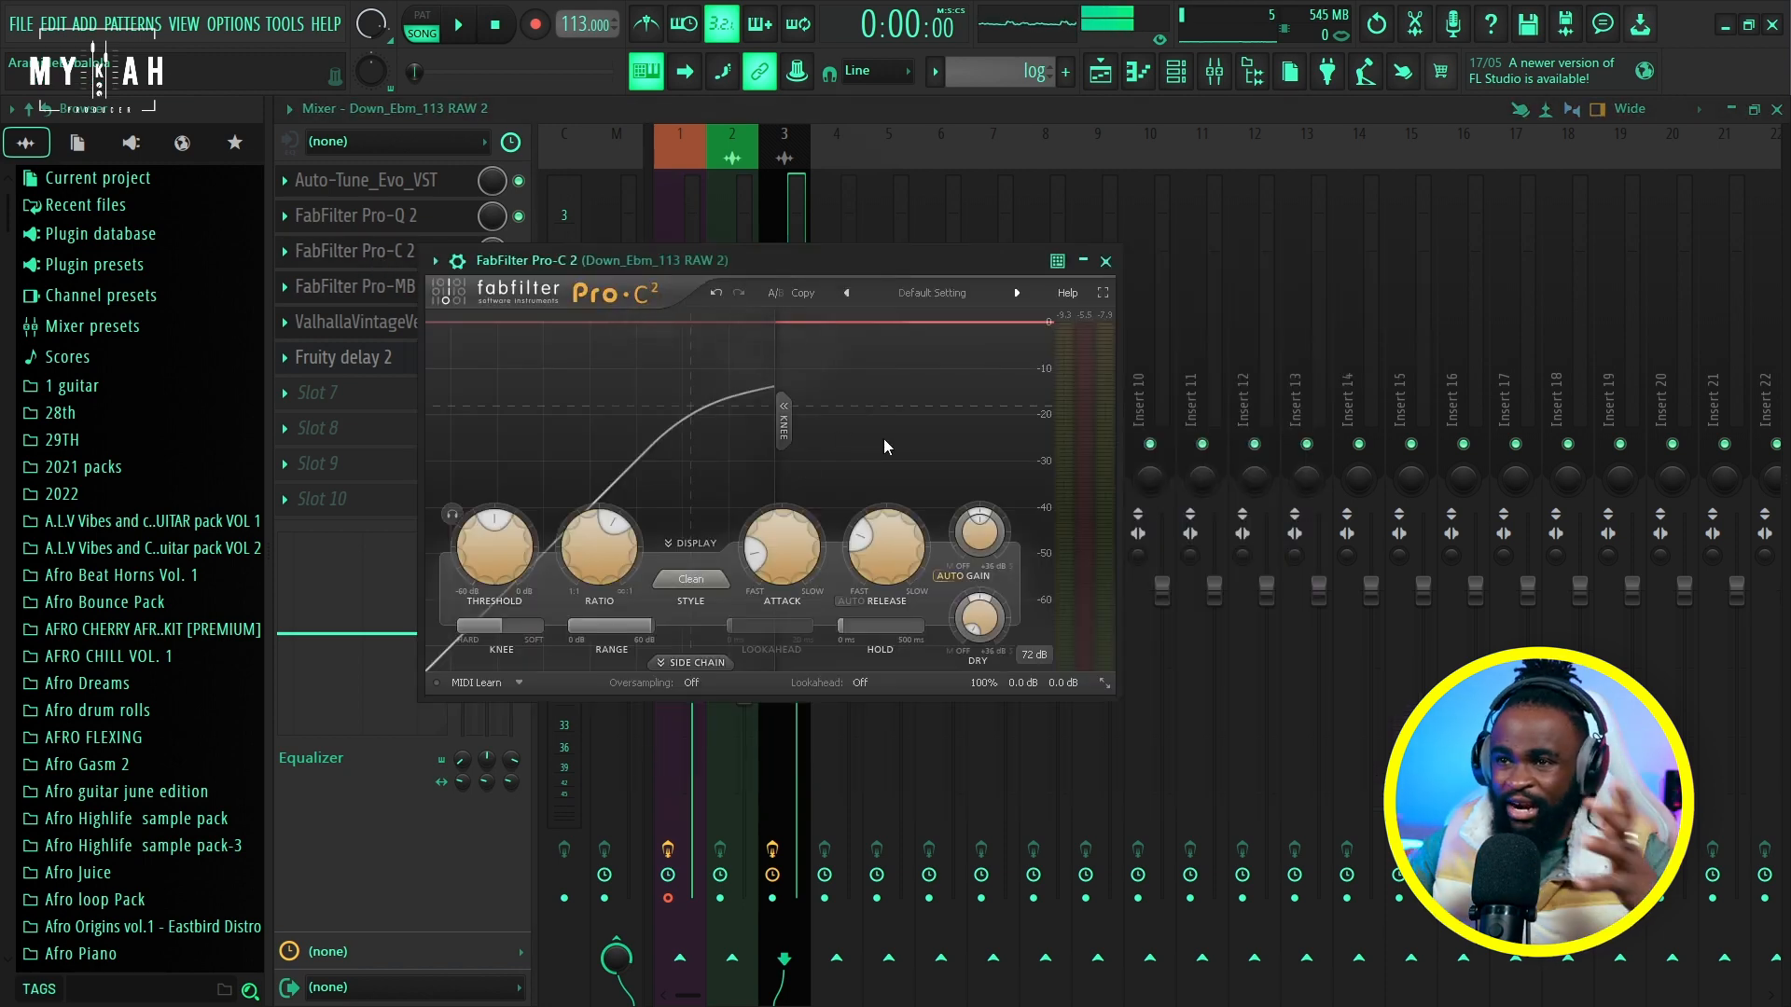
click(412, 288)
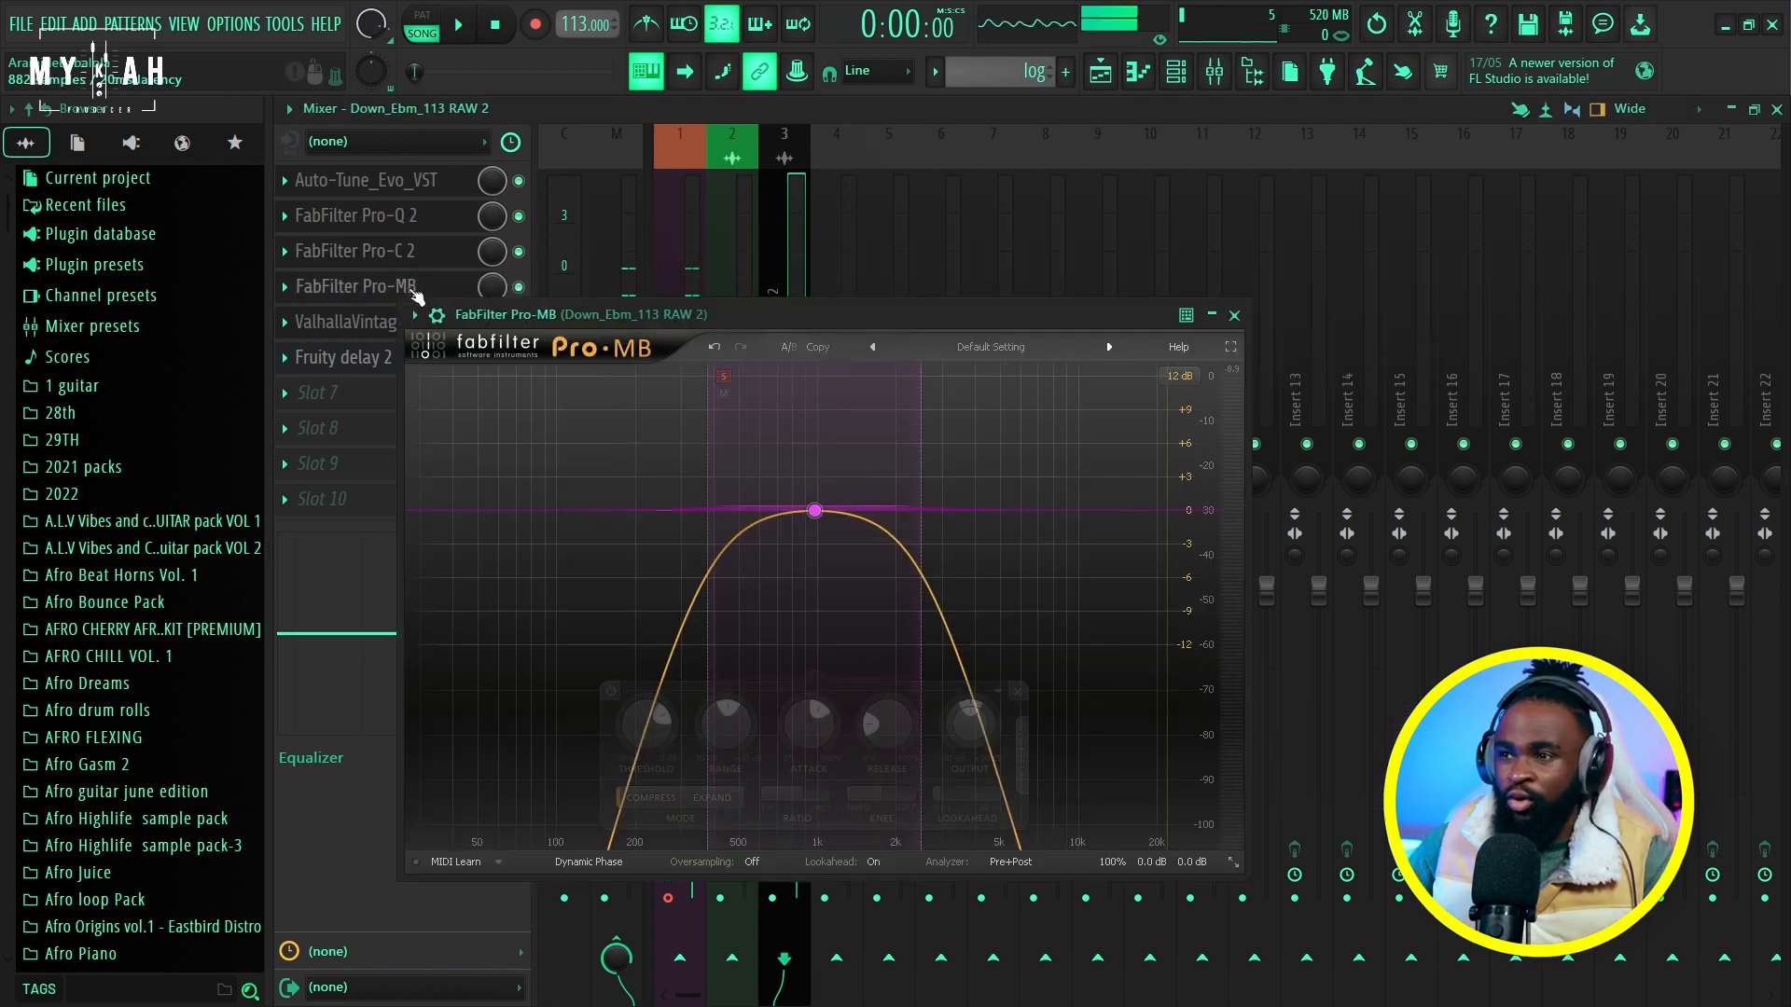
drag(822, 313, 1038, 271)
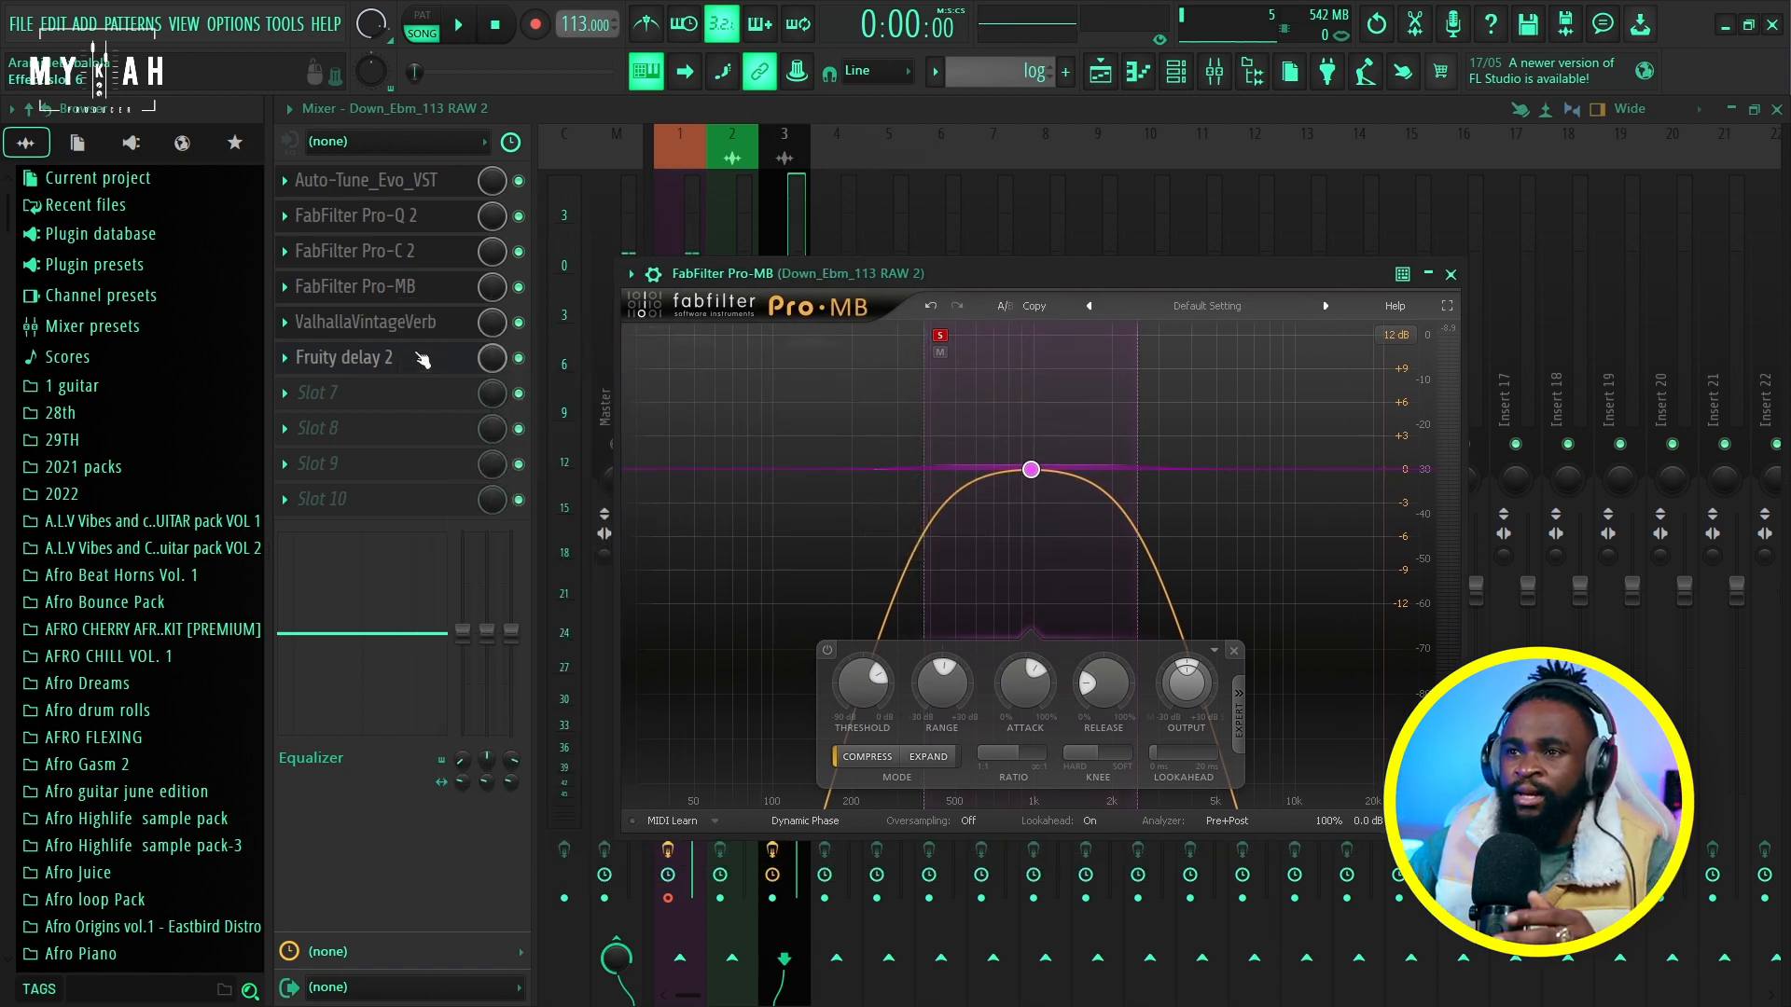
Set the ValhallaVintageVerb mix on the vocal track to 28.0 % while playing the song.
click(411, 323)
drag(636, 441, 636, 435)
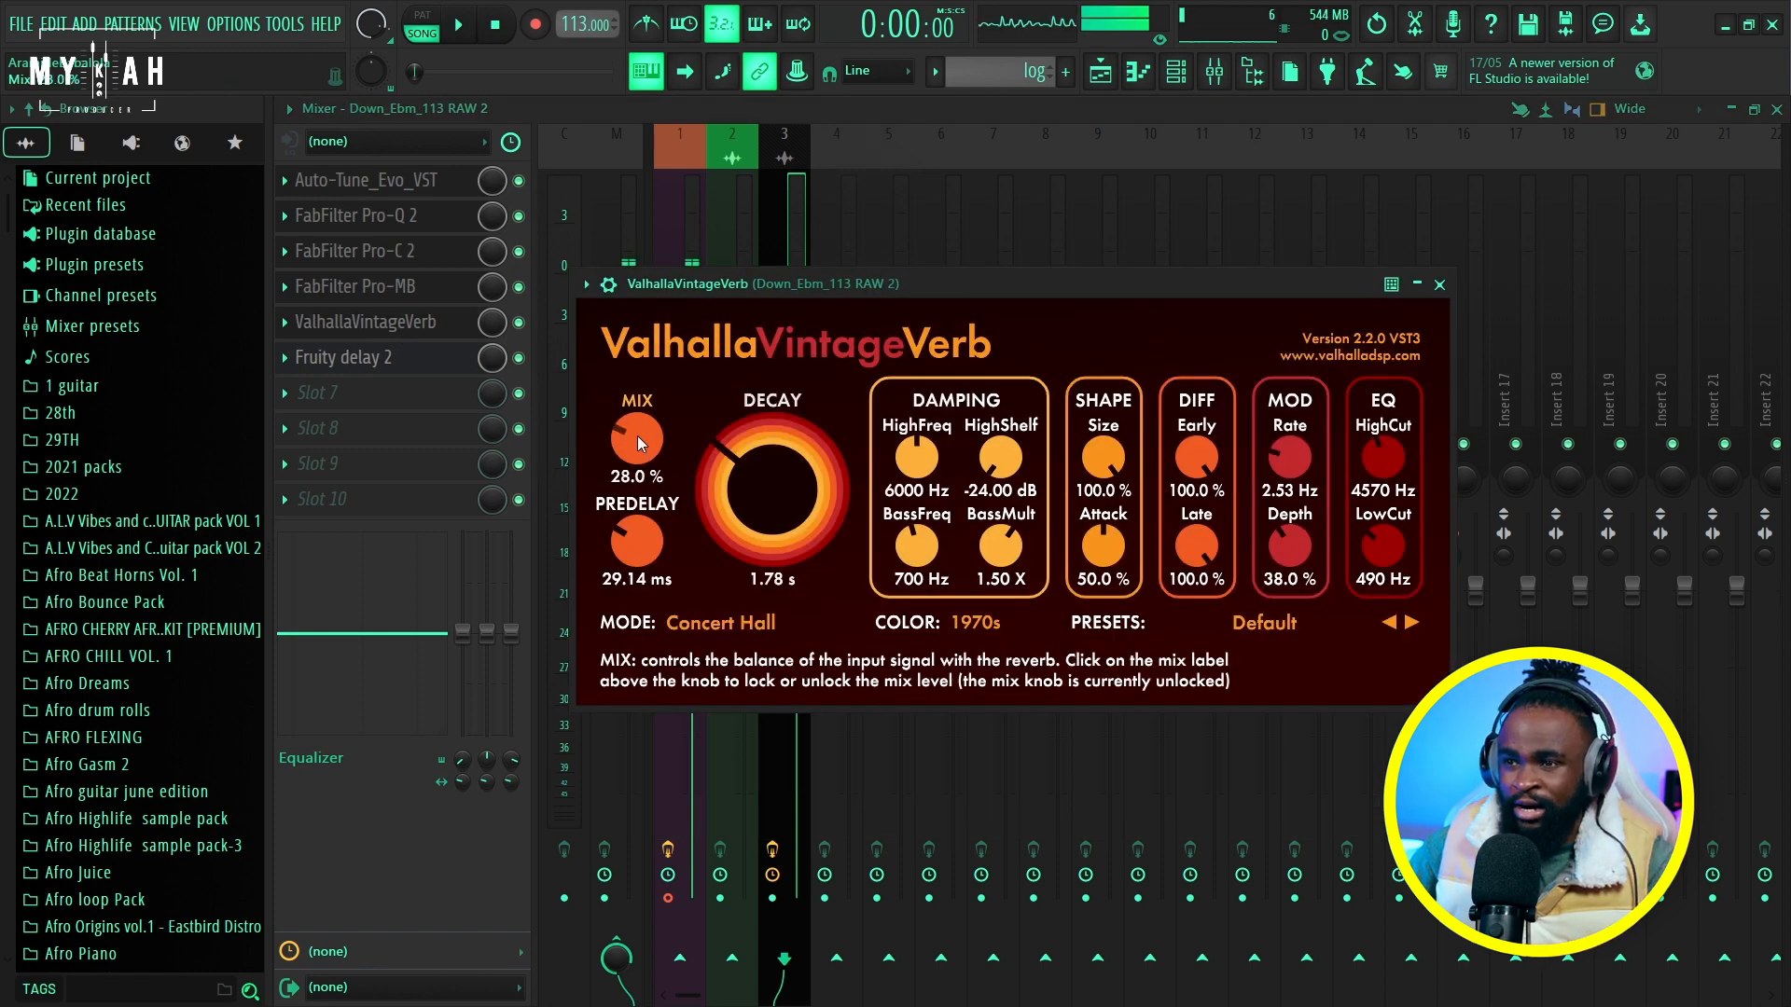
drag(714, 297, 798, 284)
key(space)
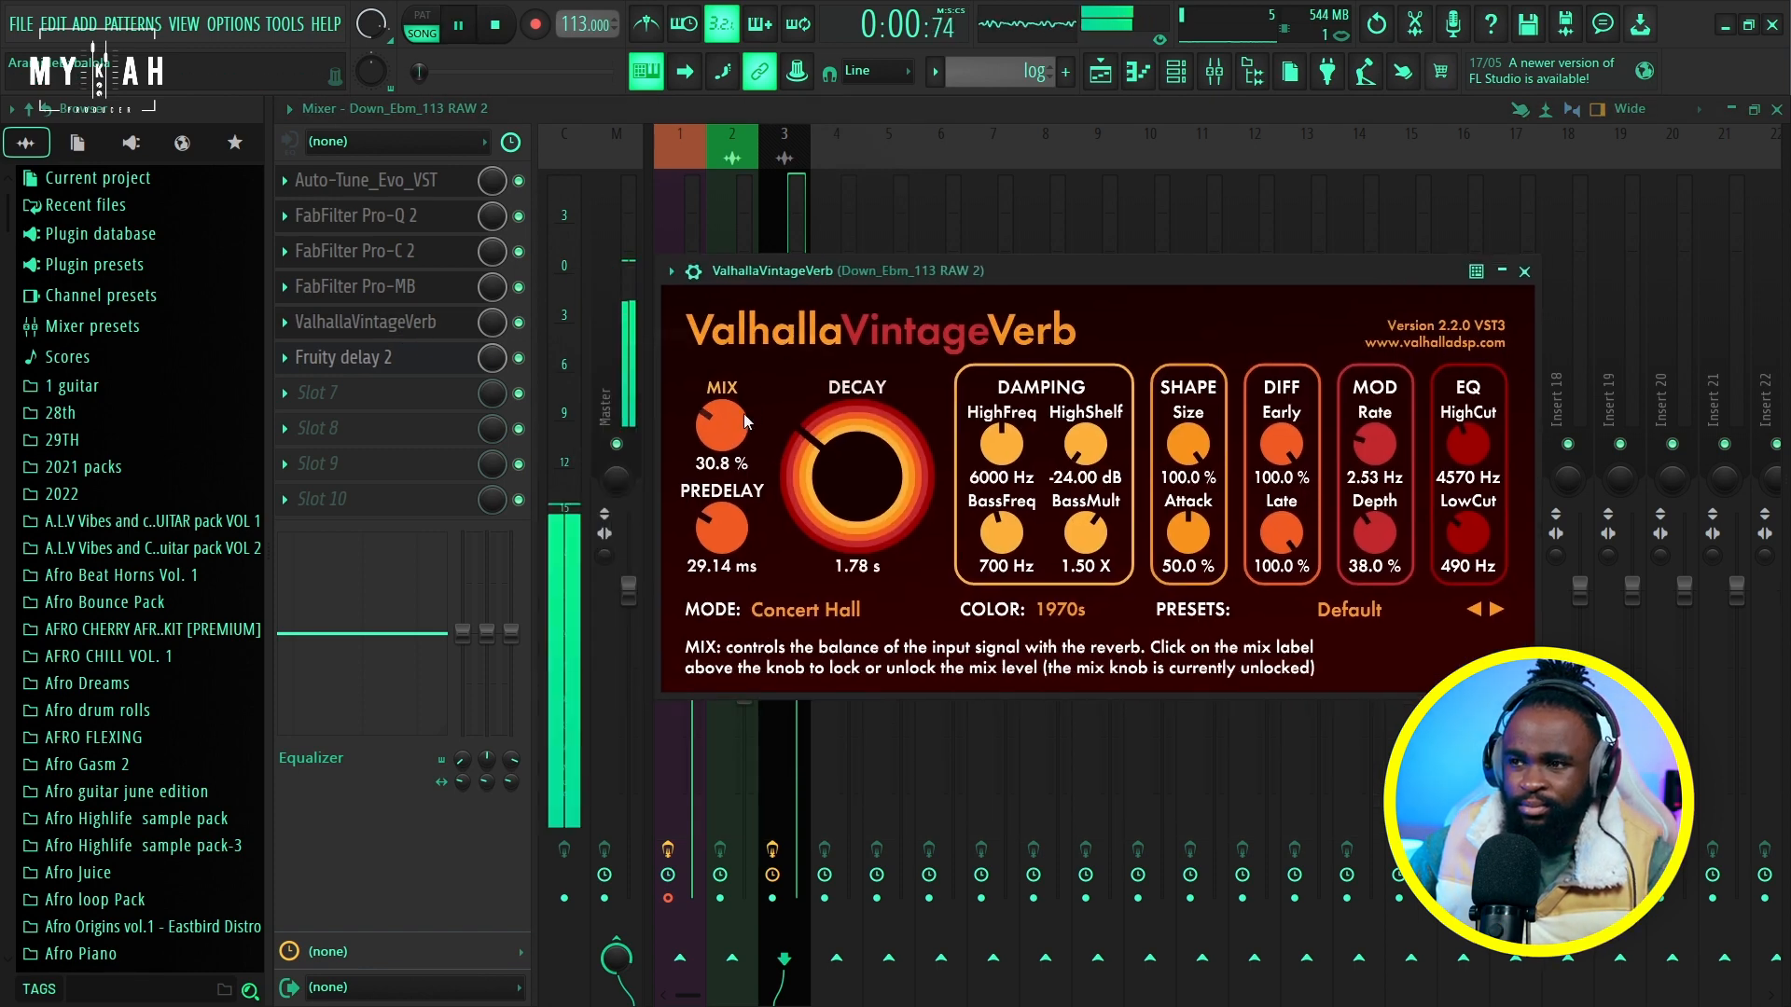
drag(743, 412, 718, 434)
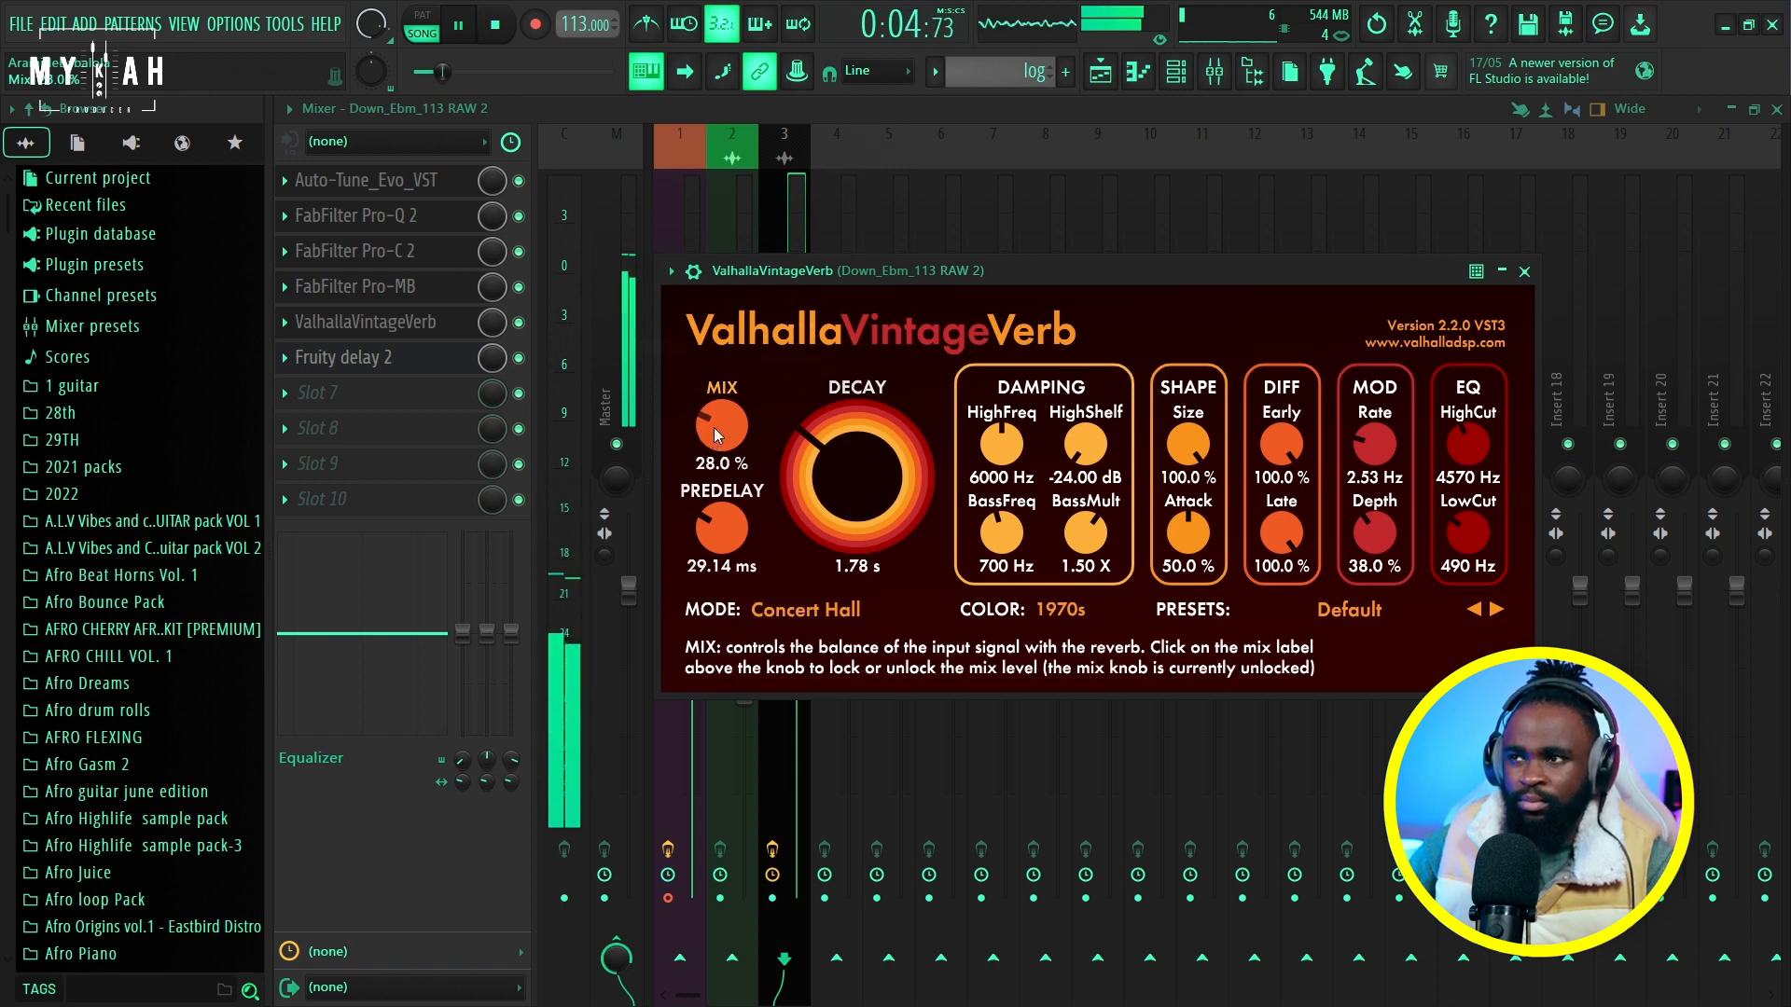
Adjust the Fruity delay 2 input volume on the vocal track slightly and play the vocals over the beat in the playlist.
click(408, 366)
click(410, 371)
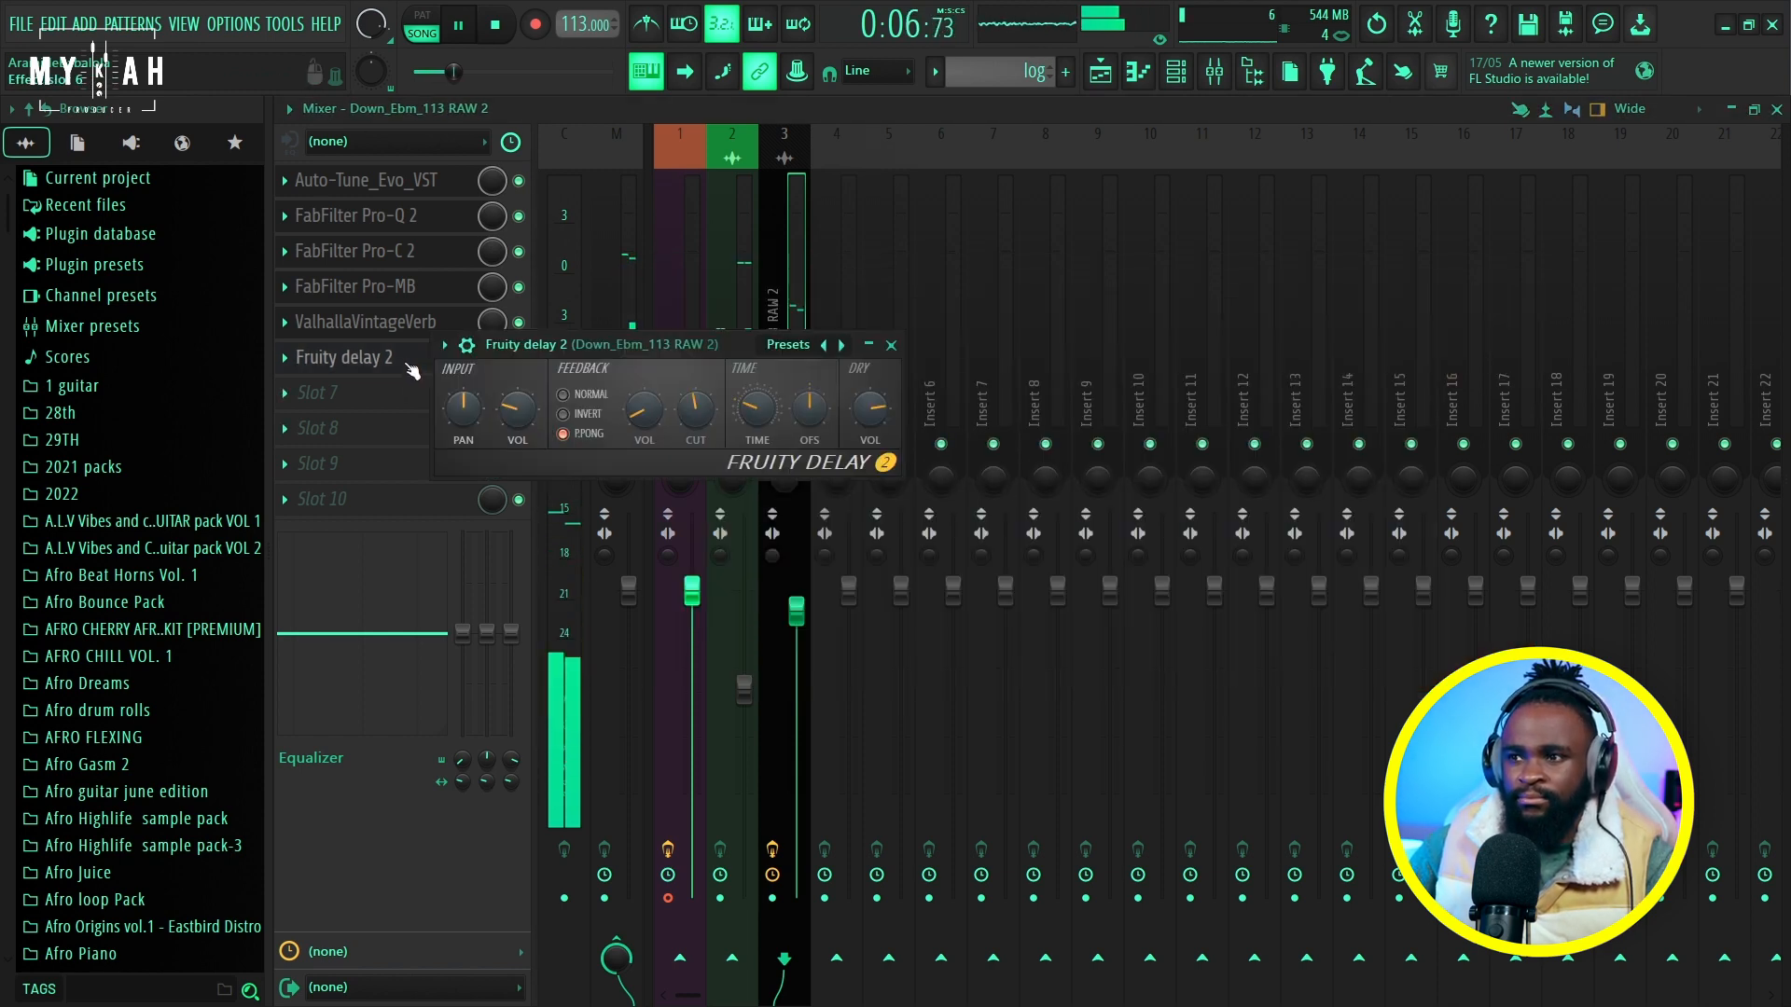
key(space)
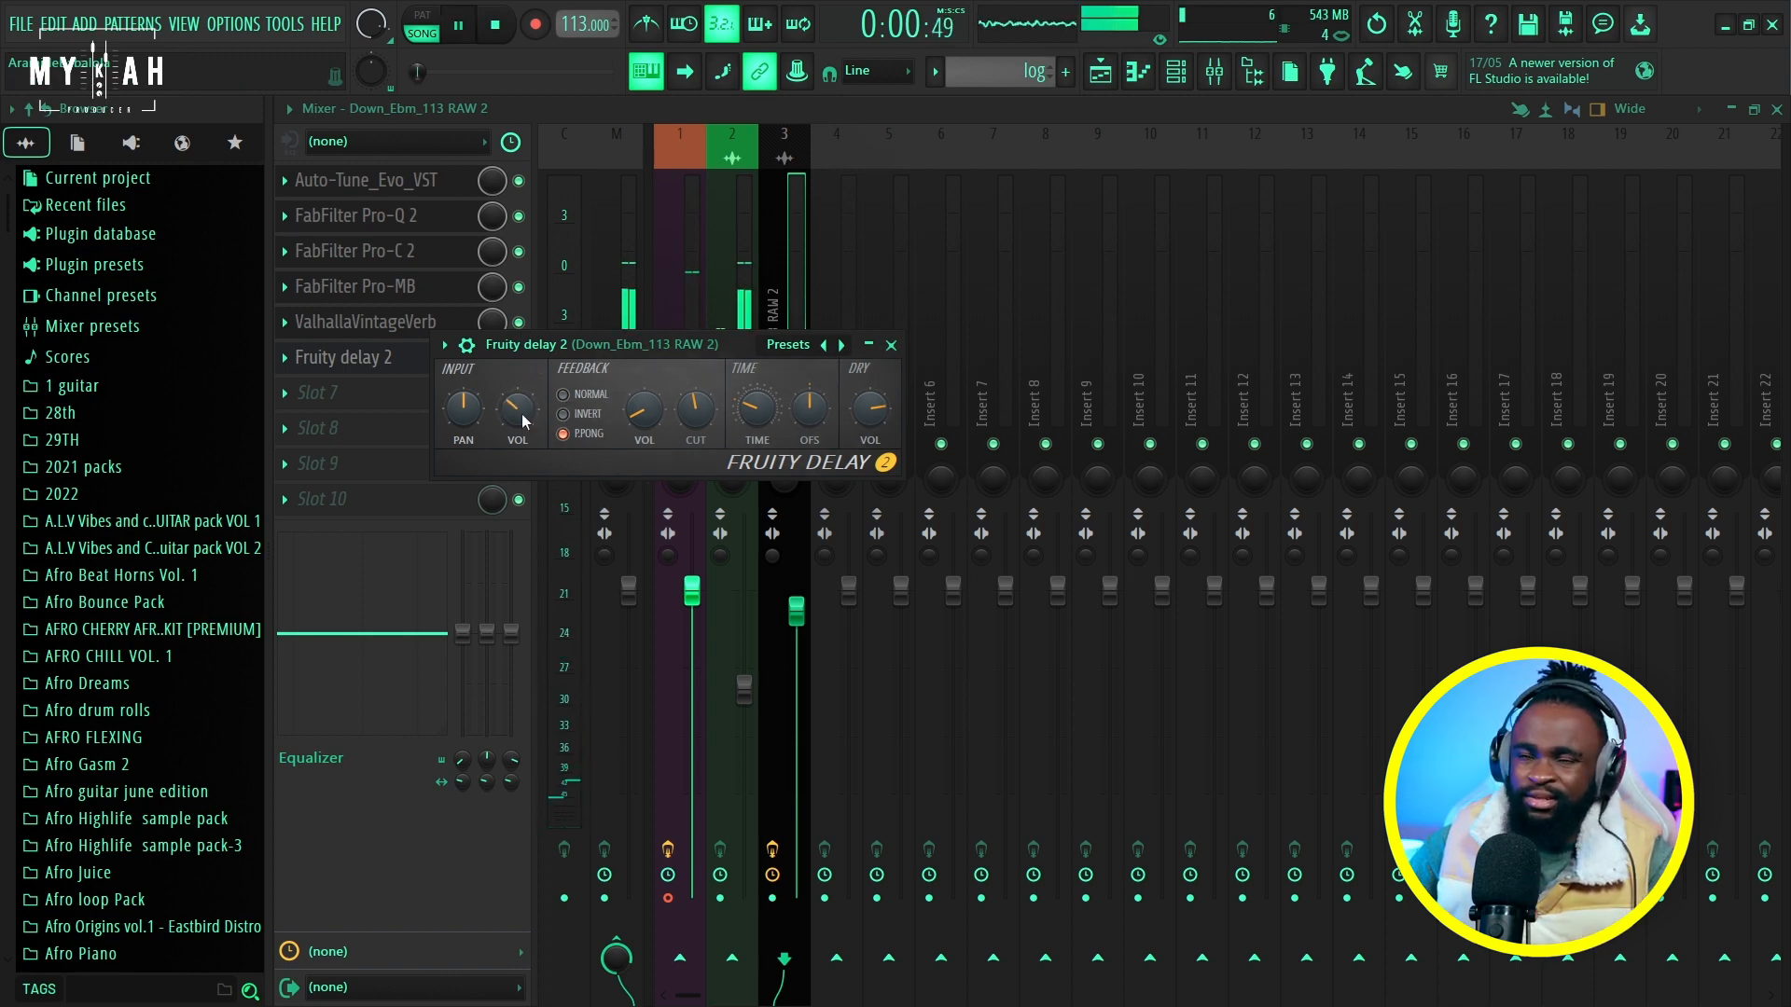
key(F5)
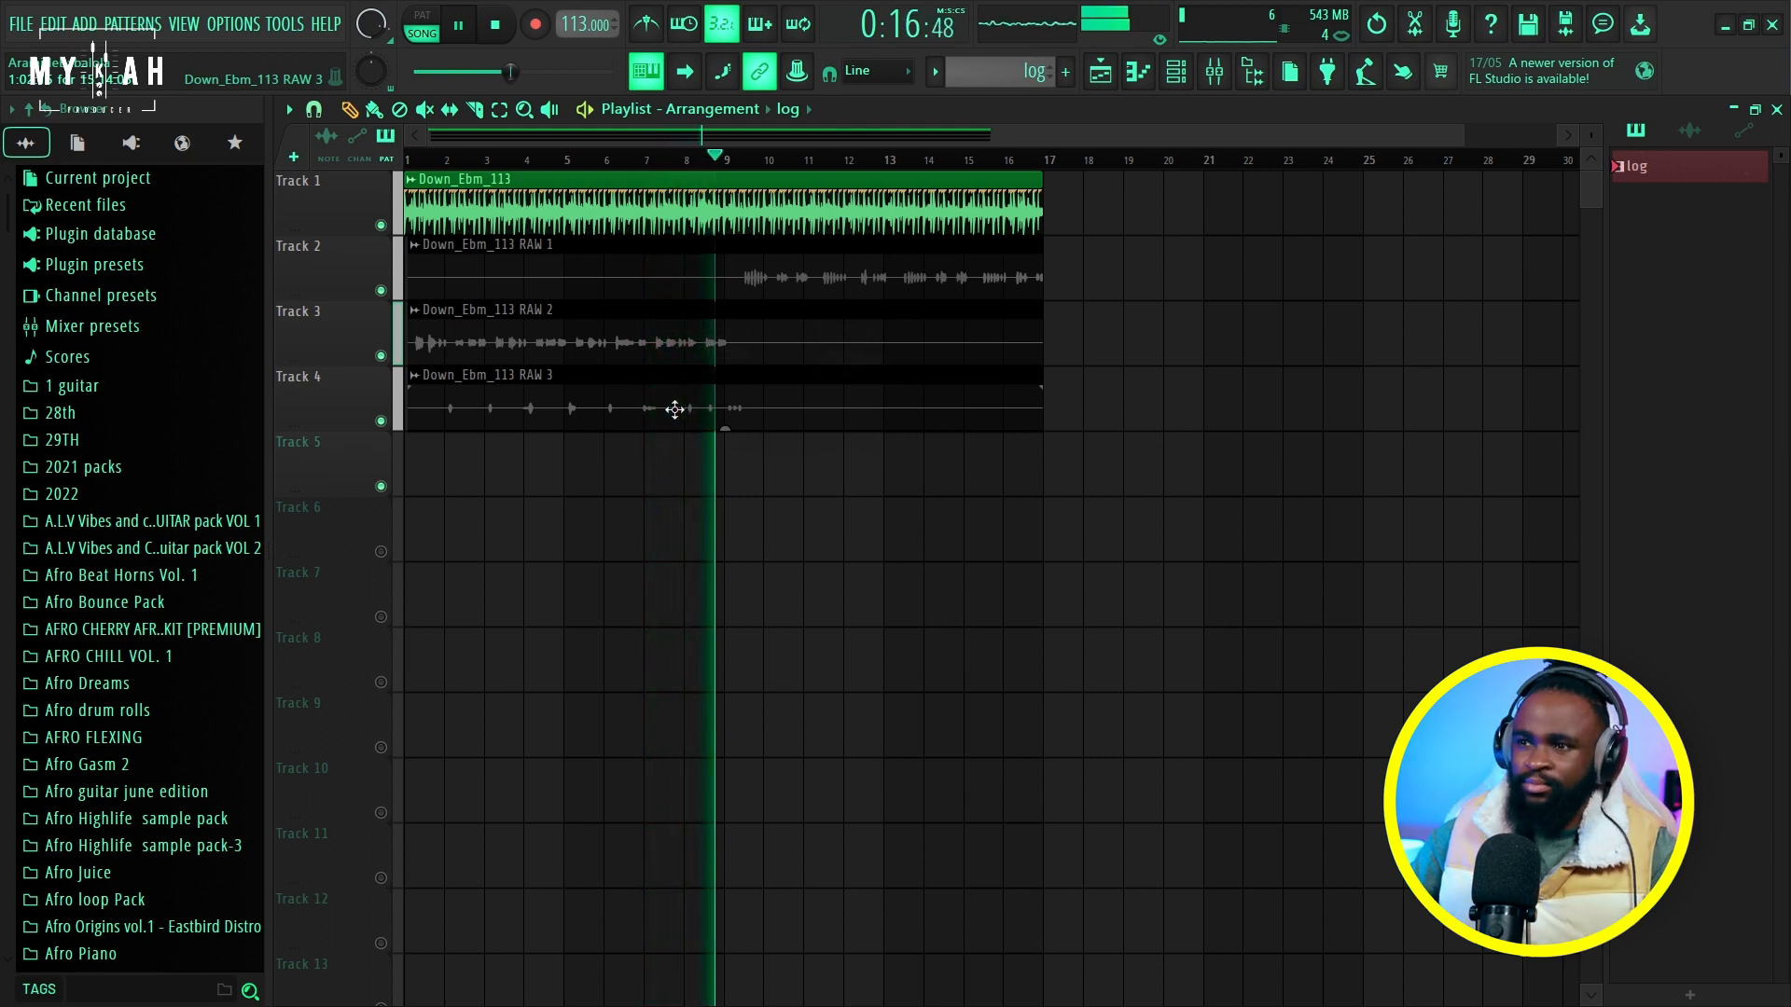
key(space)
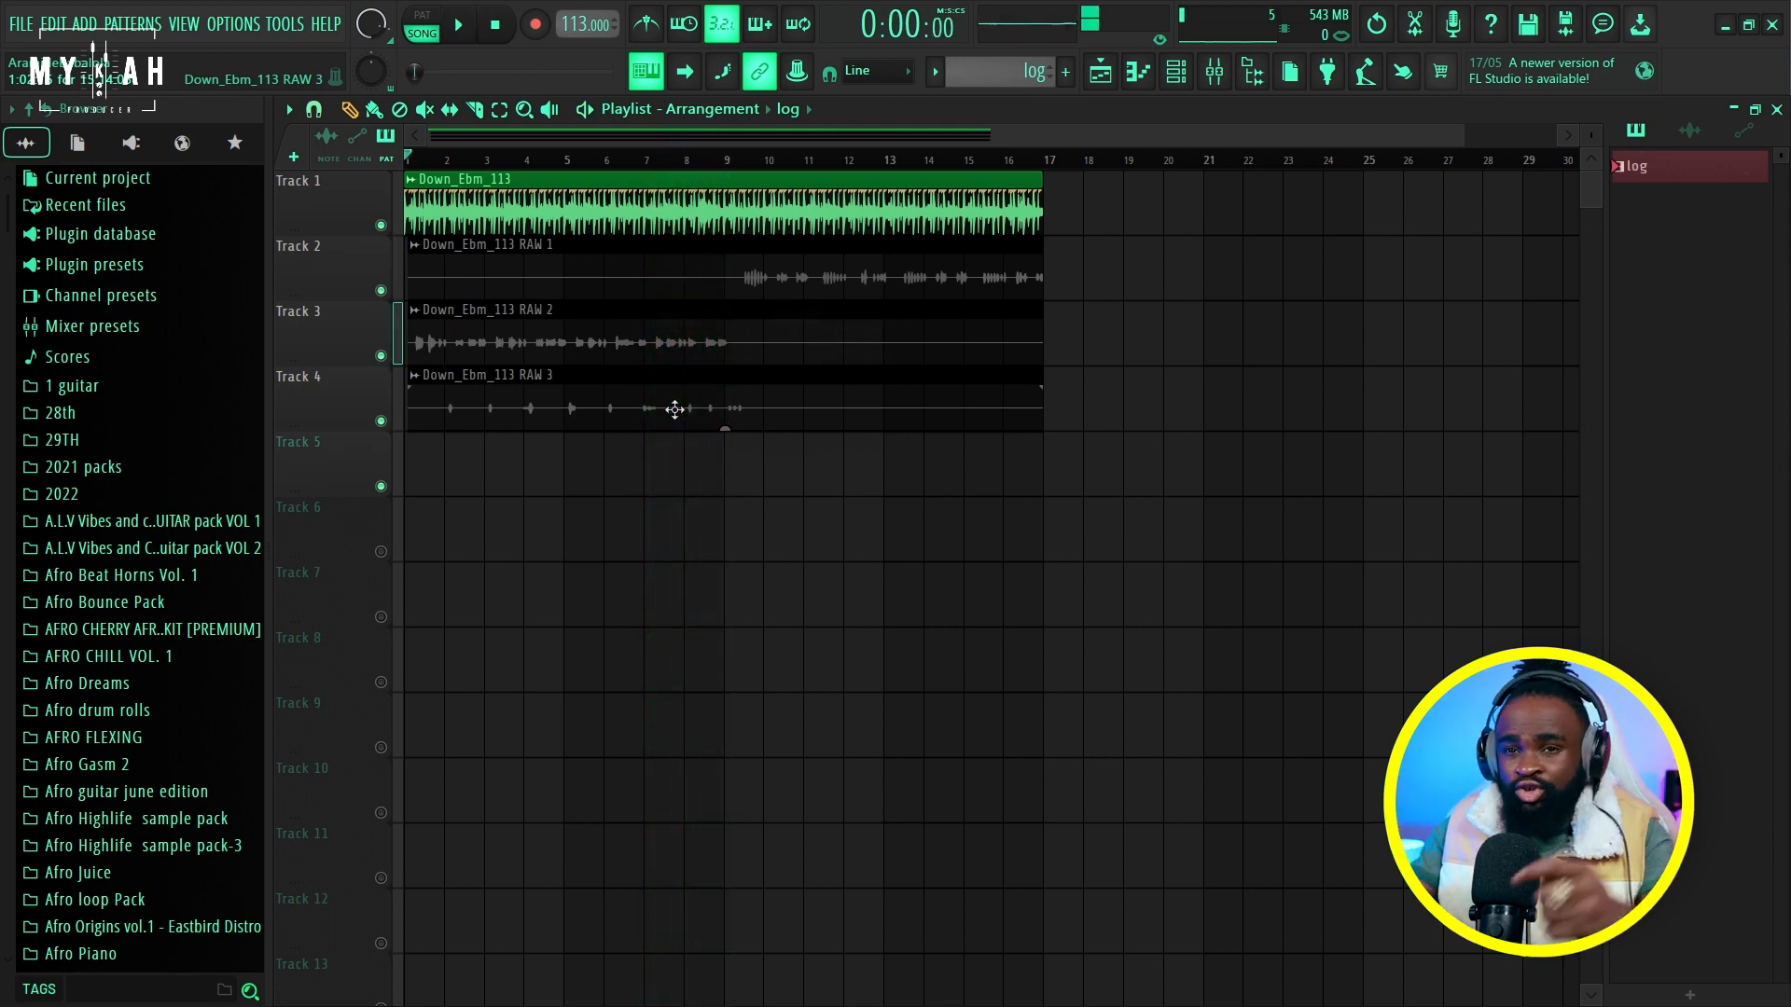